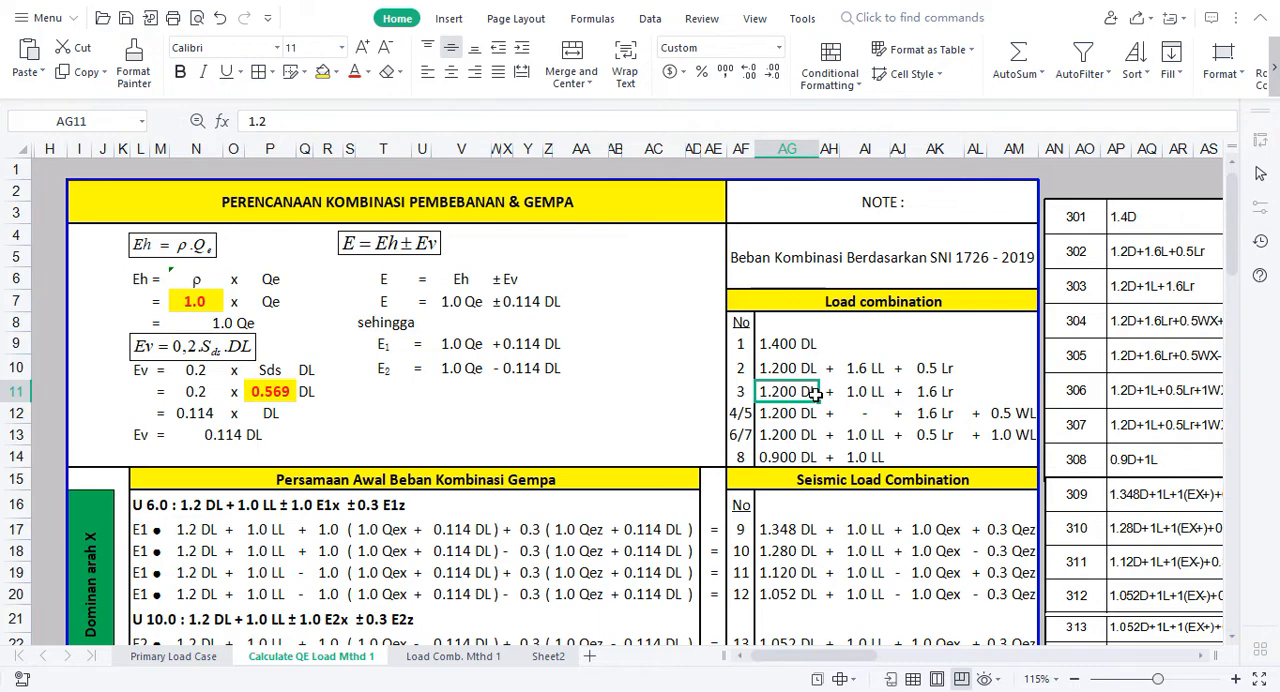
Step: Examine the sheet title, the SNI 1726 - 2019 note and the terms of load combinations 1 to 4/5
click(456, 207)
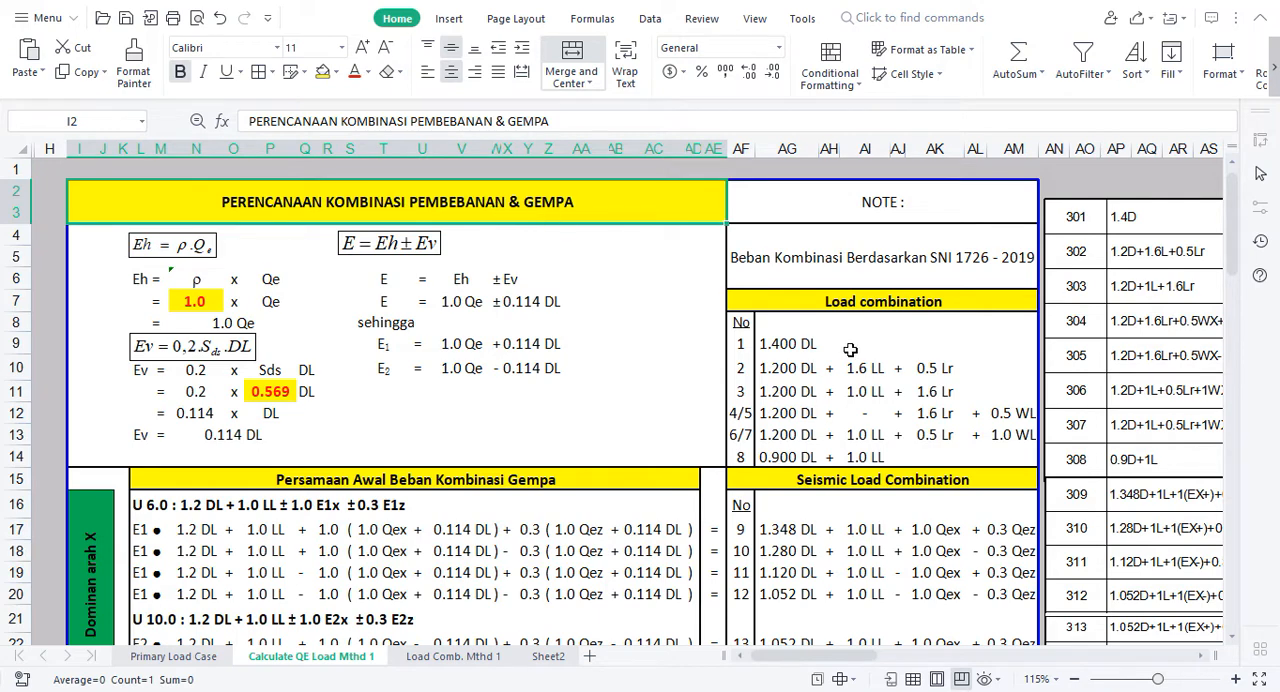
click(868, 275)
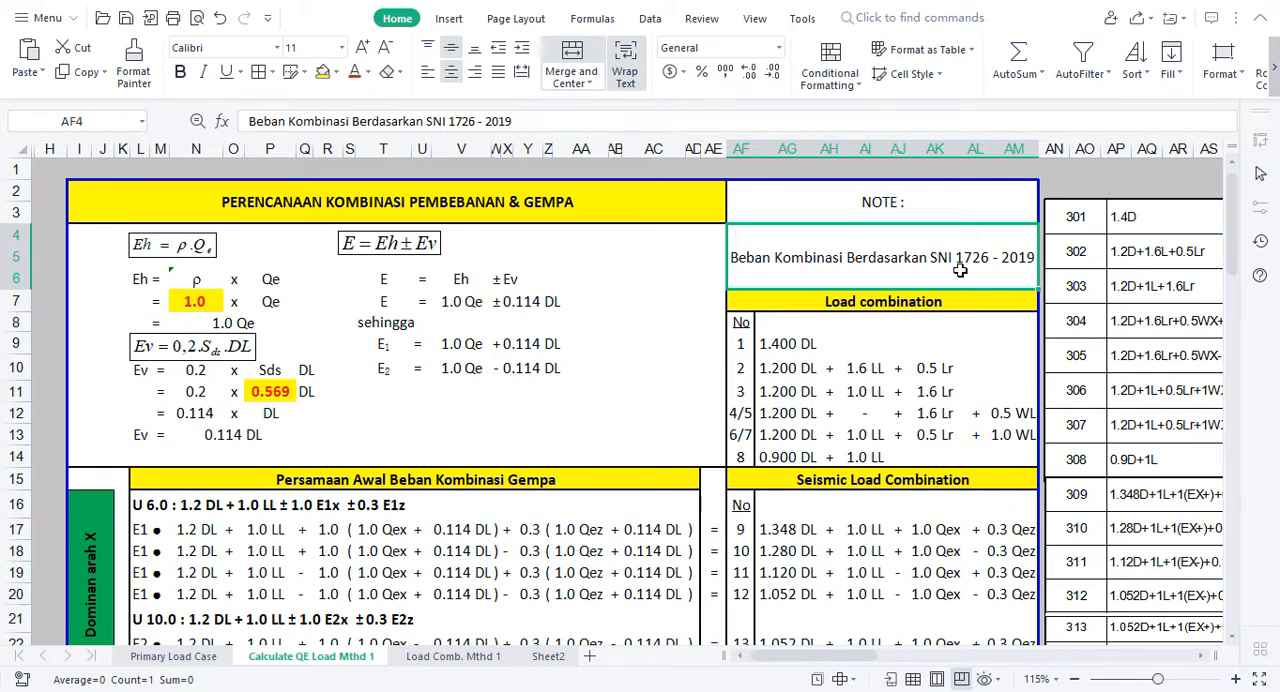
click(792, 344)
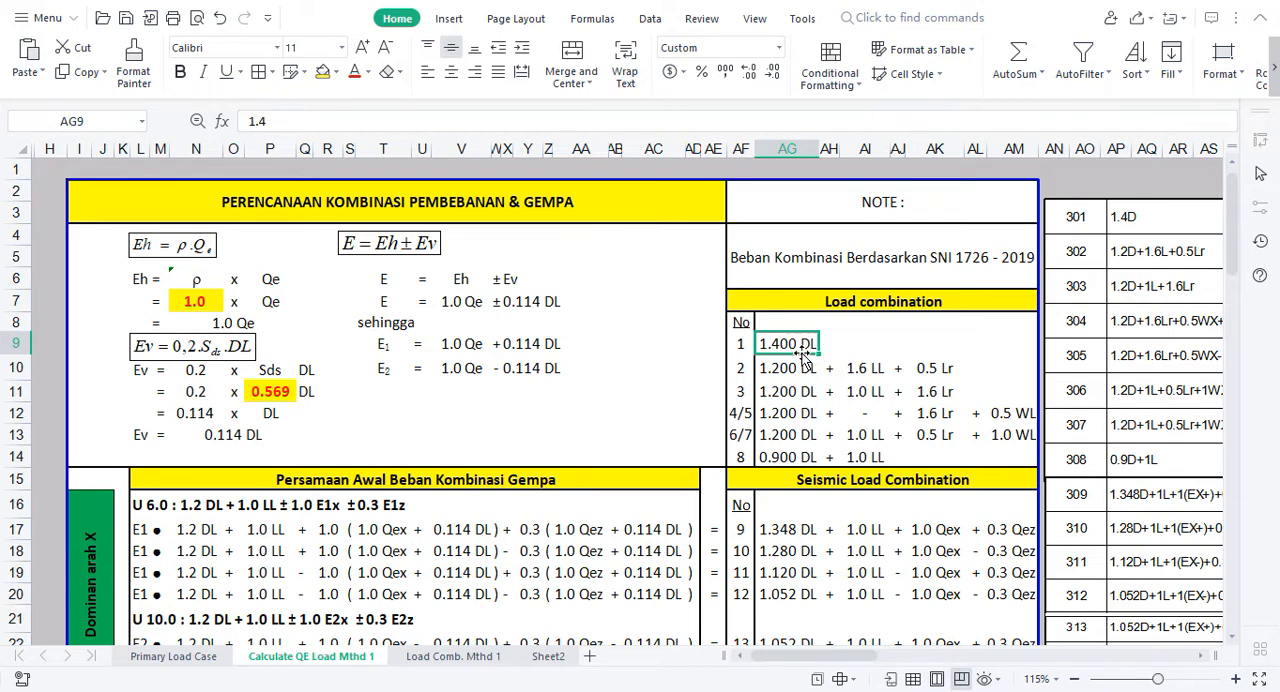
click(792, 368)
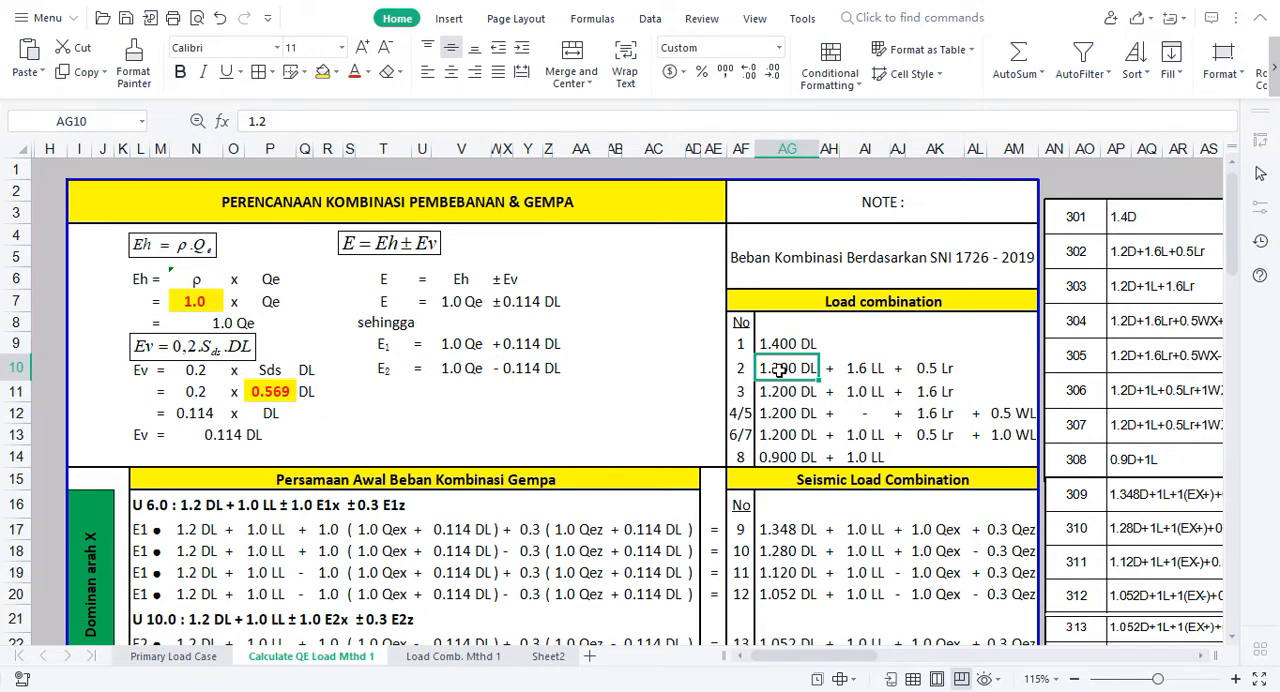
click(860, 395)
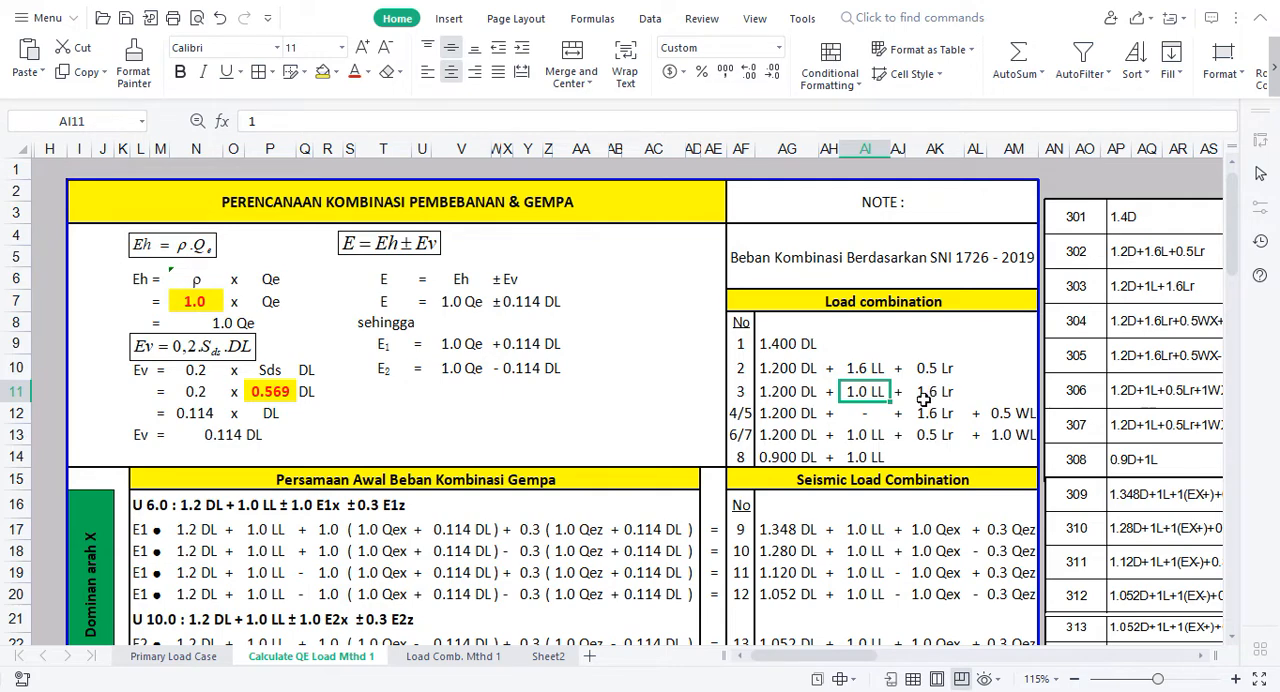
click(878, 434)
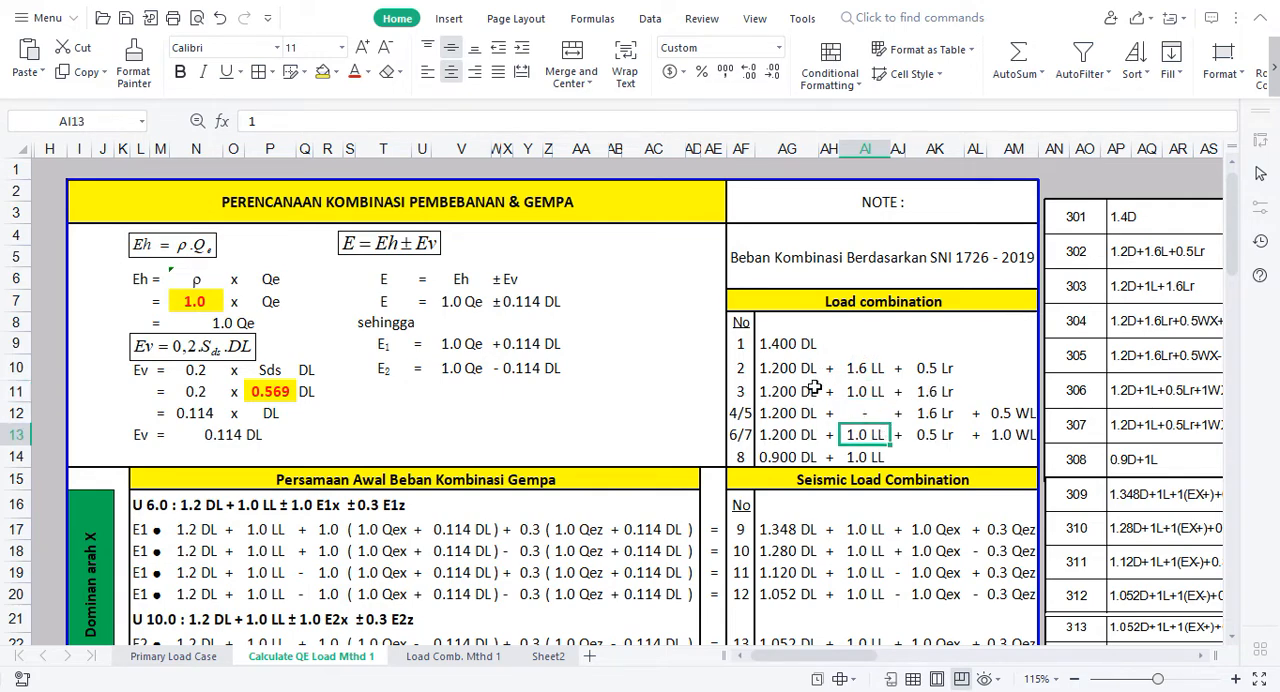
click(773, 414)
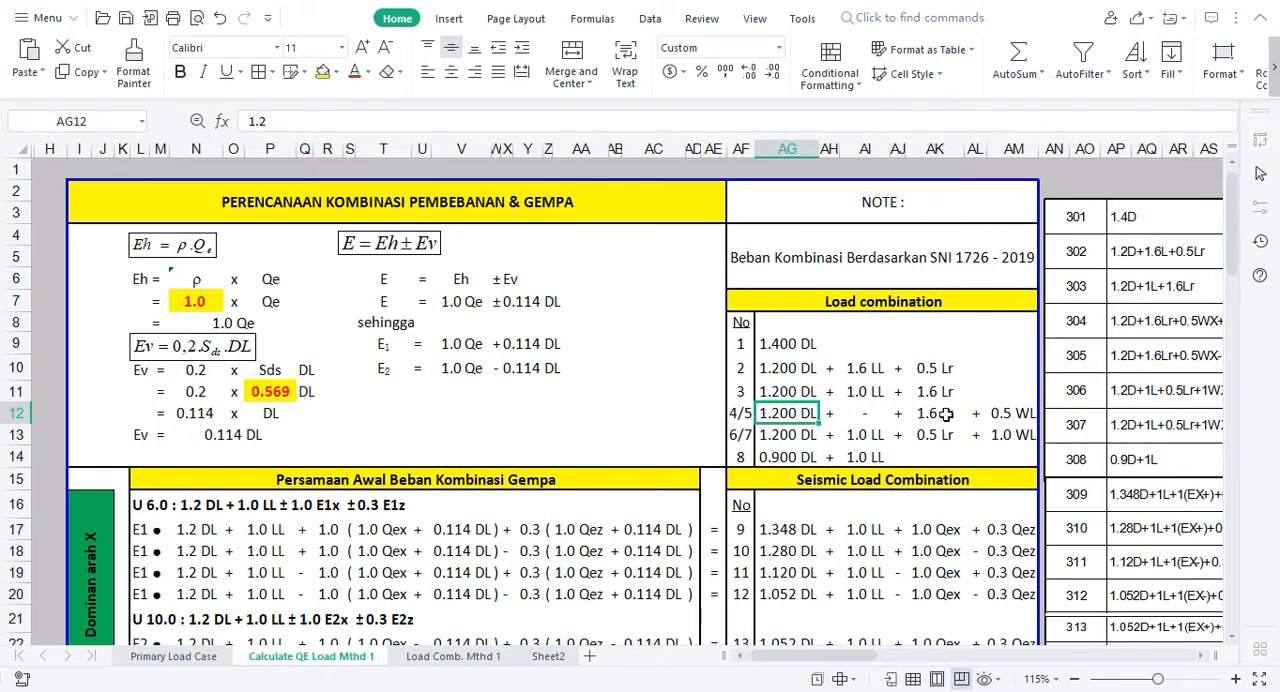
click(1011, 418)
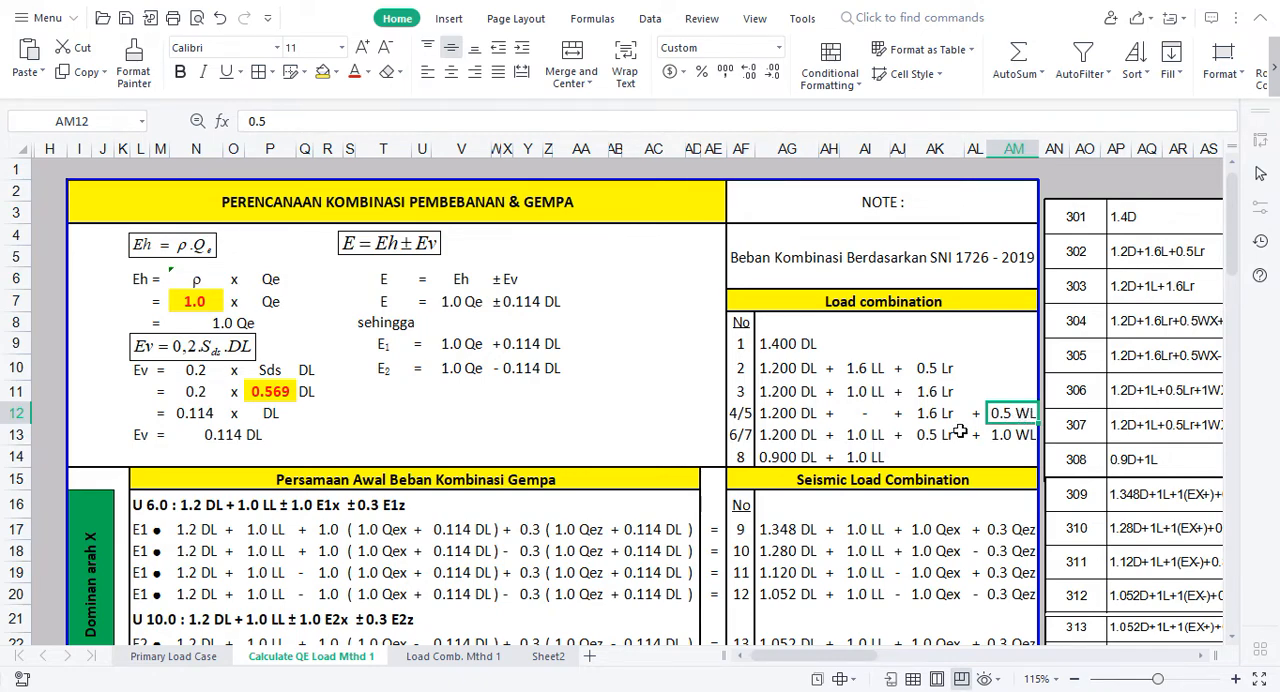
Step: Examine the live, roof and wind load terms of combination 6/7 and the dead load term of combination 8
click(739, 436)
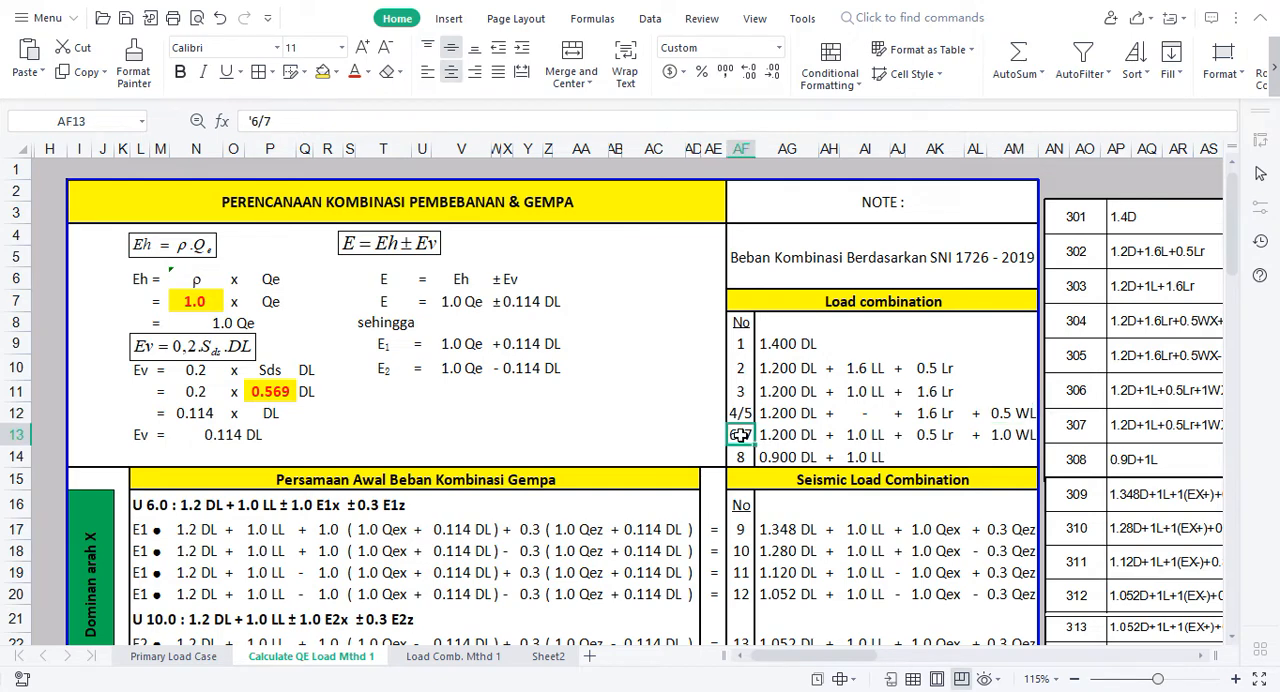
click(876, 436)
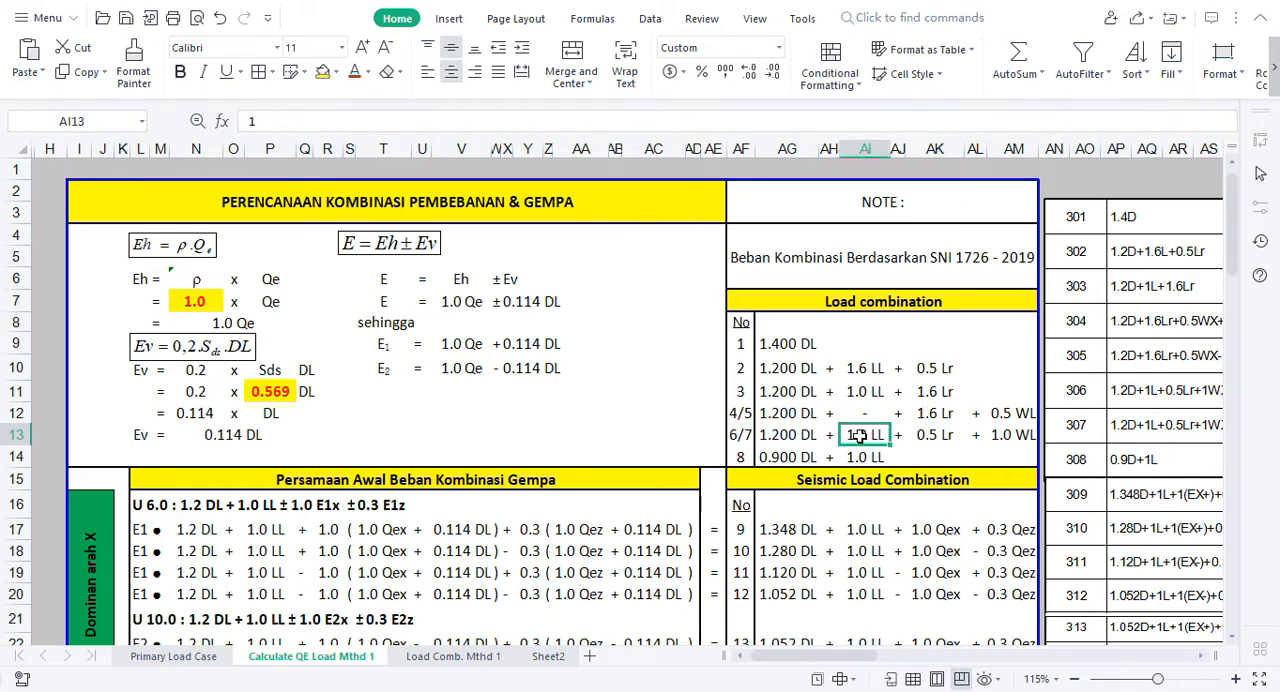
click(948, 438)
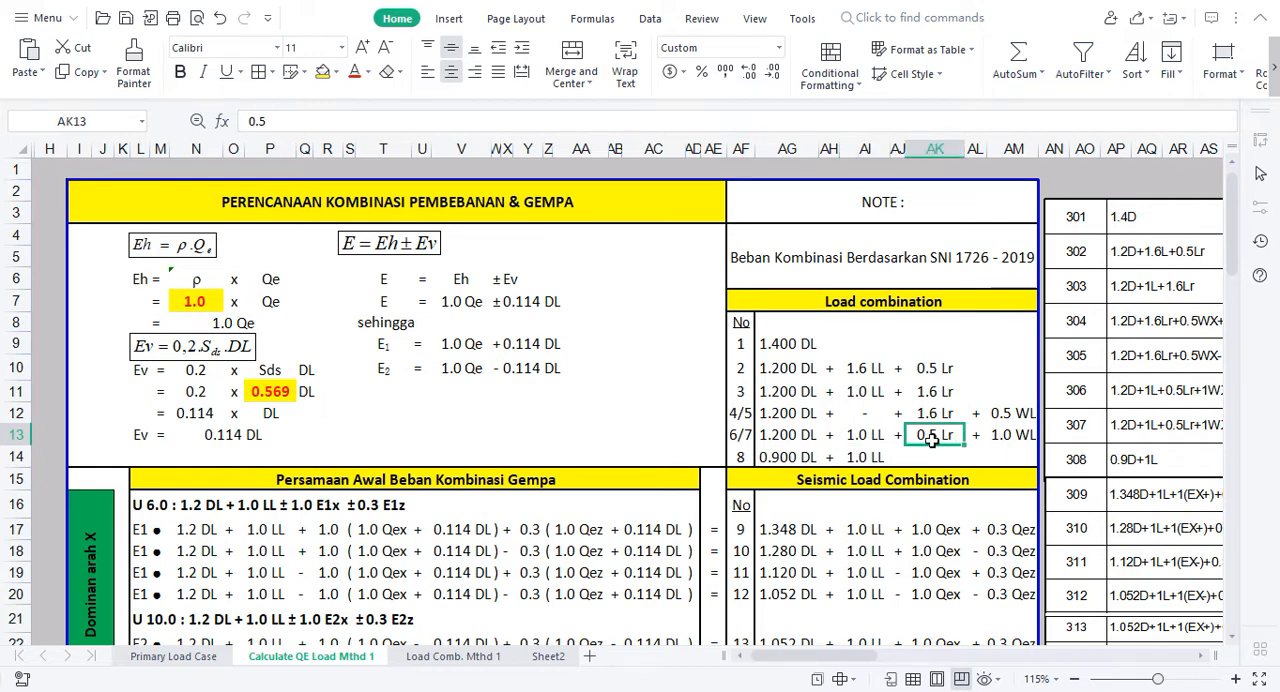
click(1014, 438)
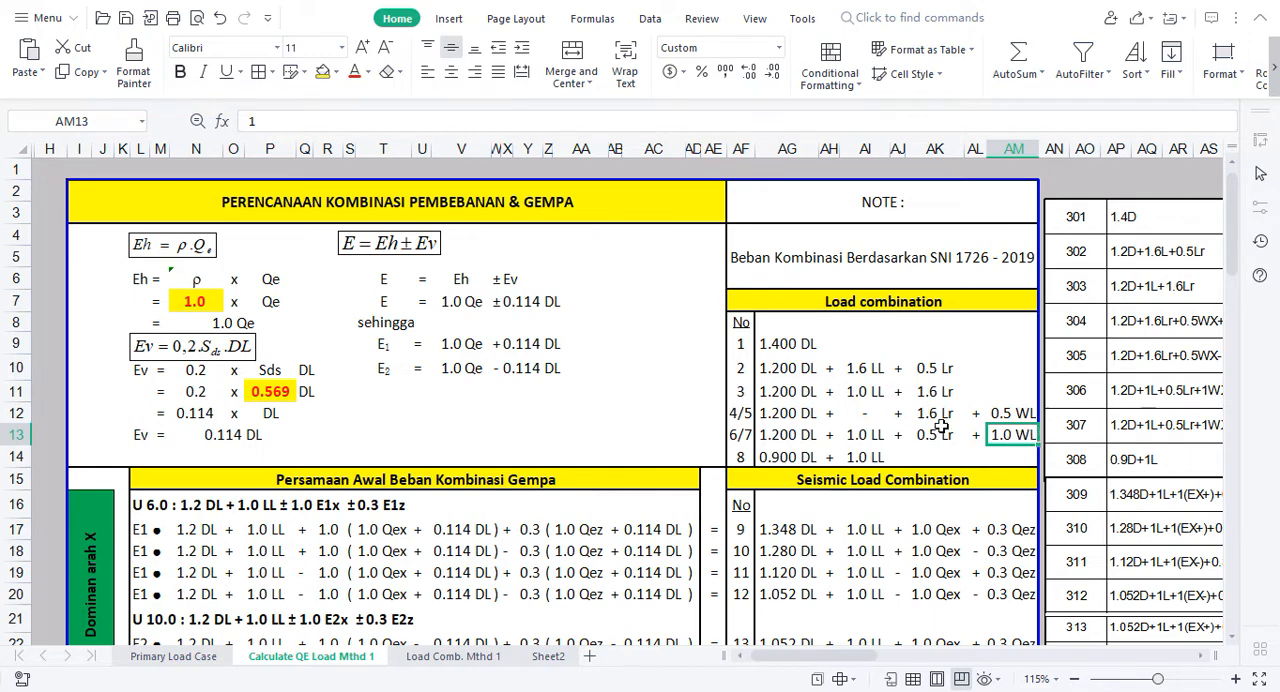
click(750, 438)
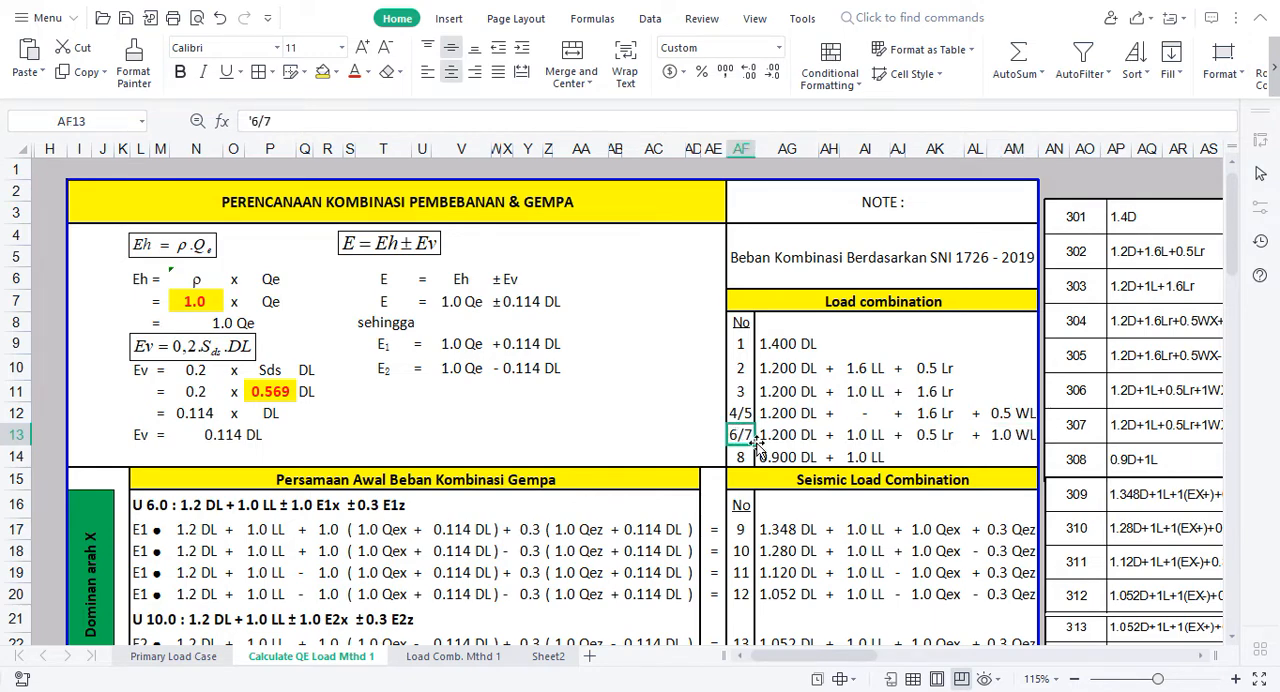
click(743, 456)
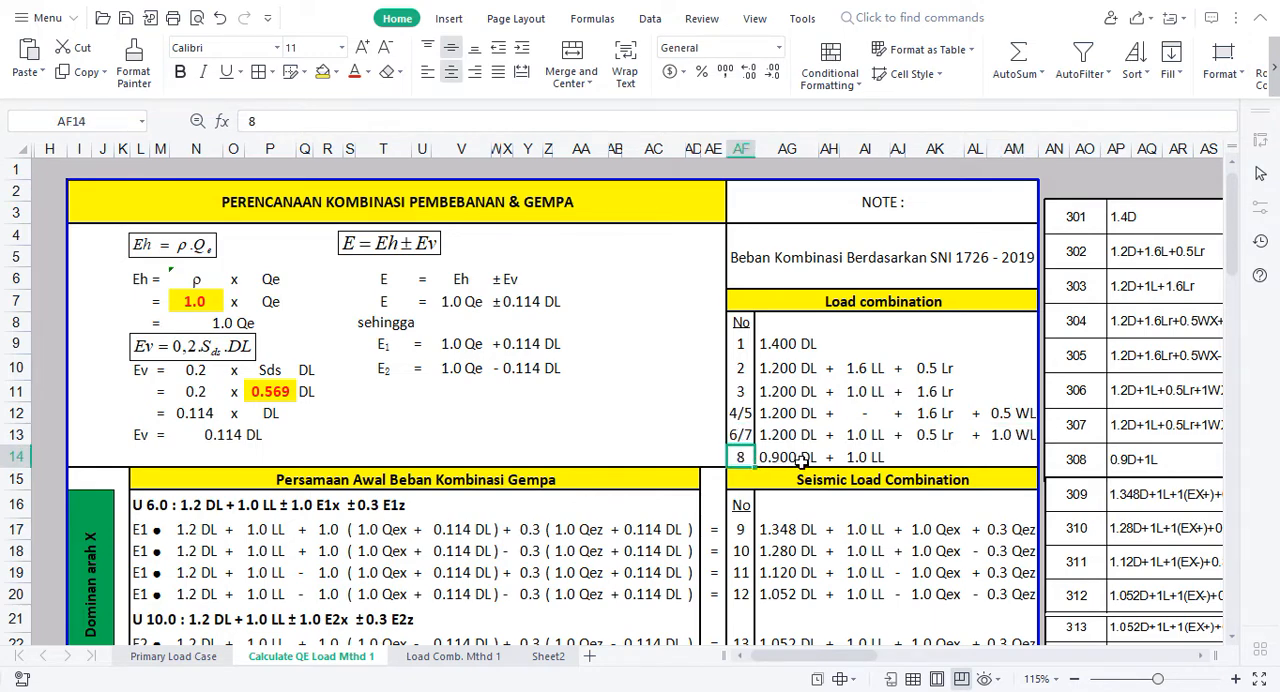
click(793, 461)
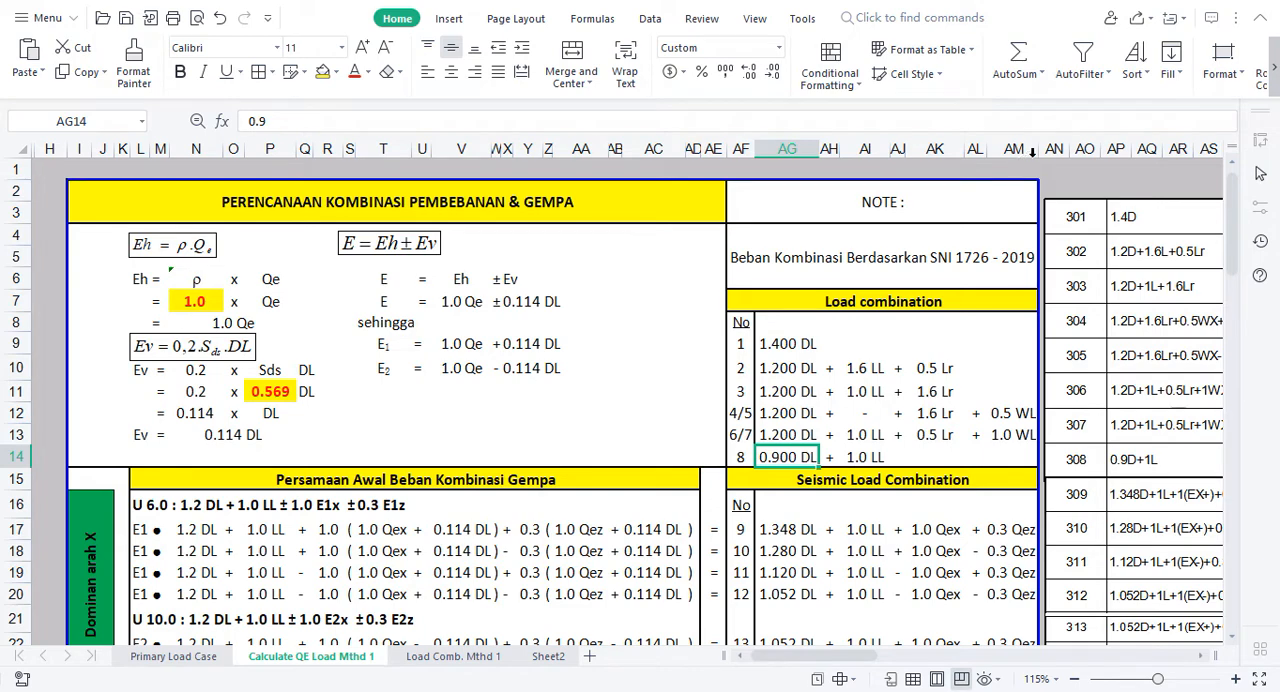
Step: Set the live load factor of load combination 2 to 1 and check combination 302 in the linked table picture
click(1054, 183)
key(Right)
key(Right)
key(Right)
key(Right)
key(Right)
key(Right)
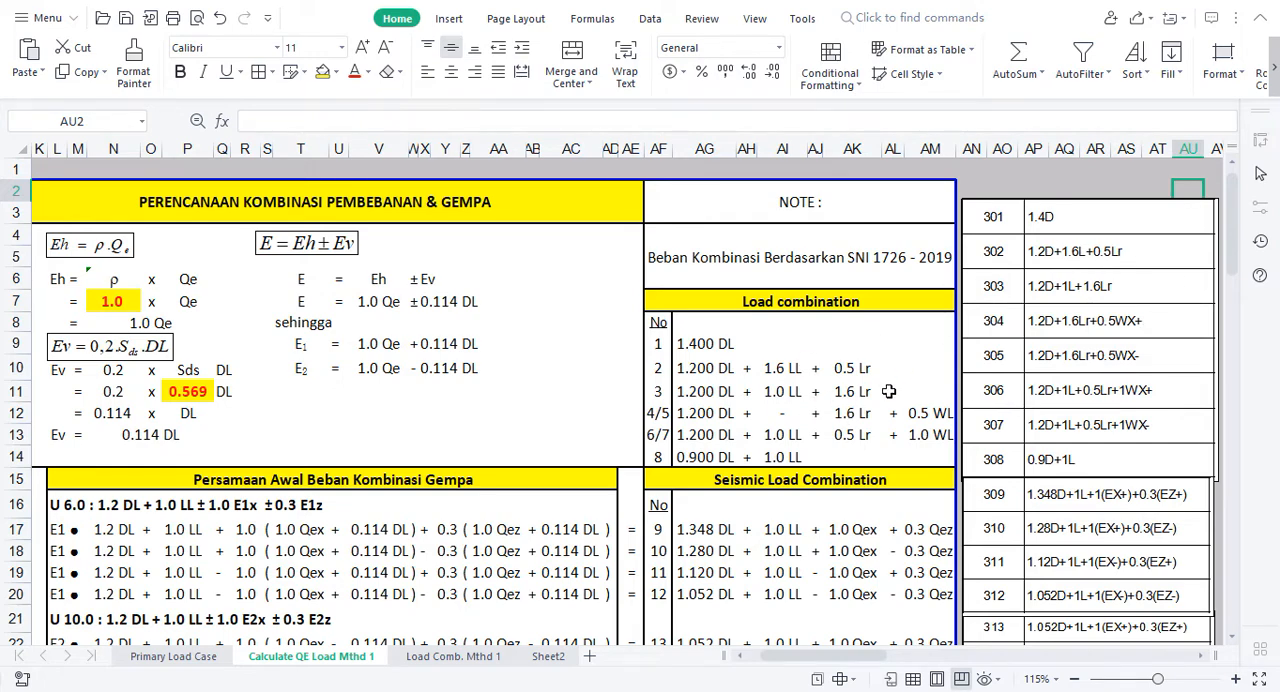
click(785, 367)
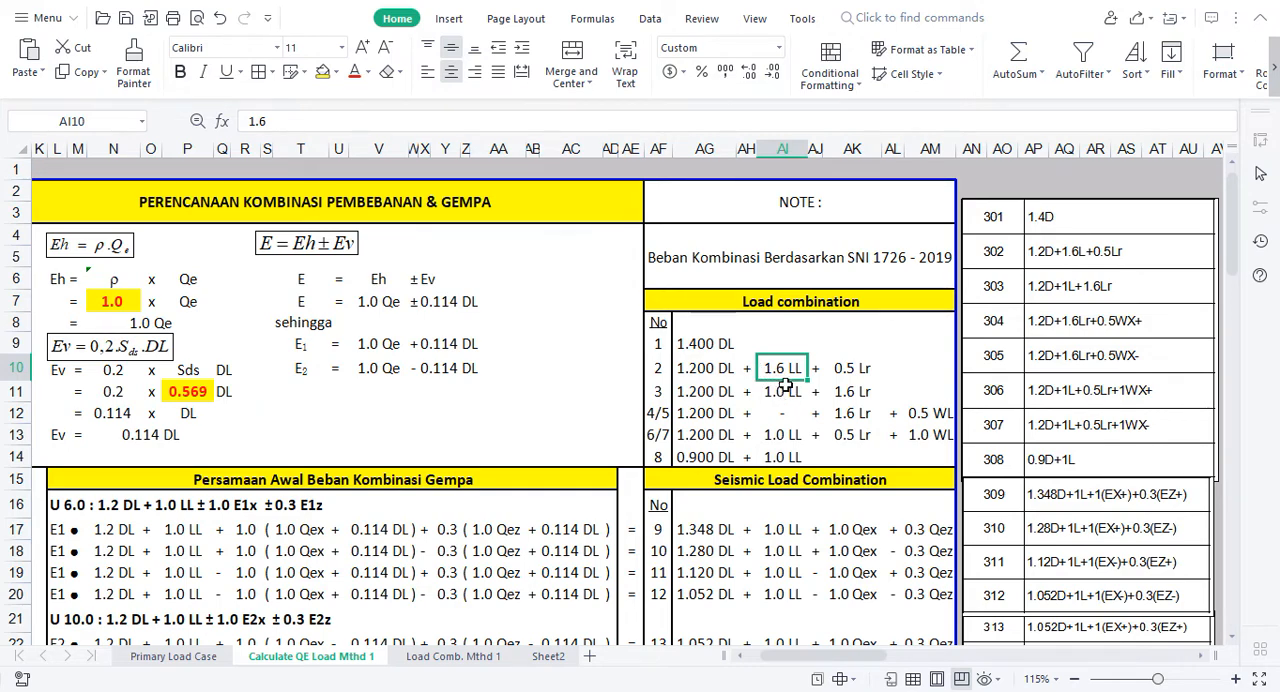
text(1)
key(Return)
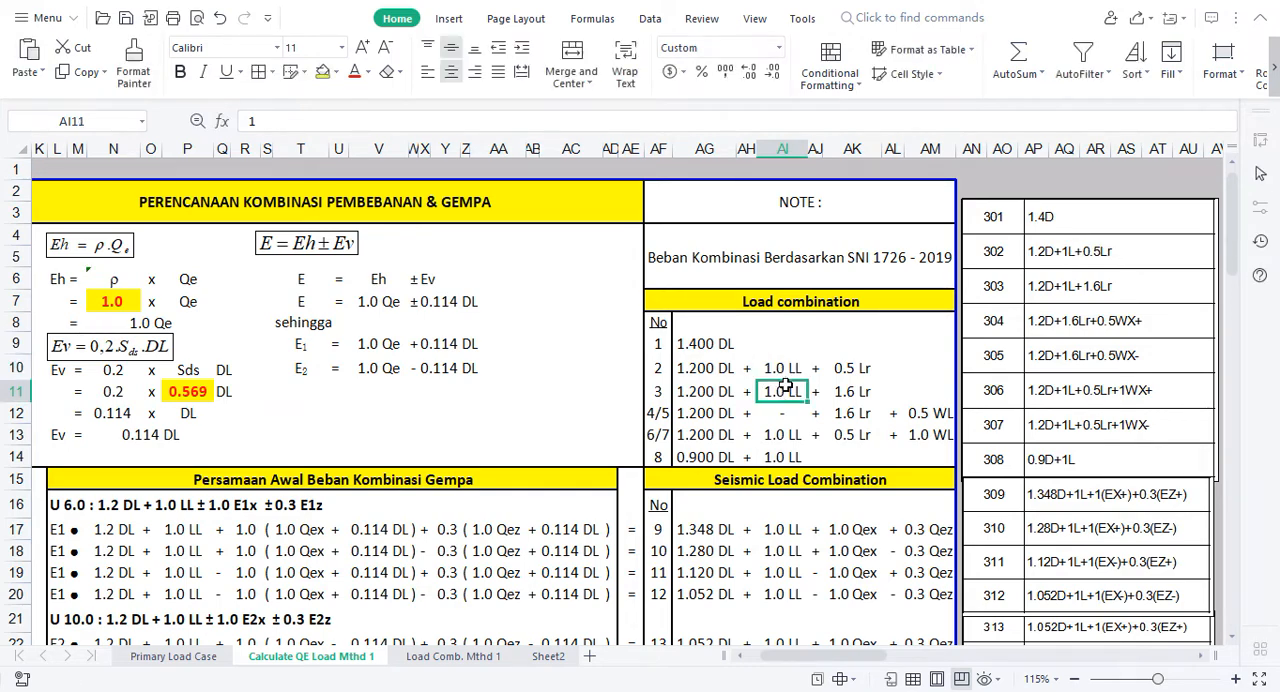
click(1082, 248)
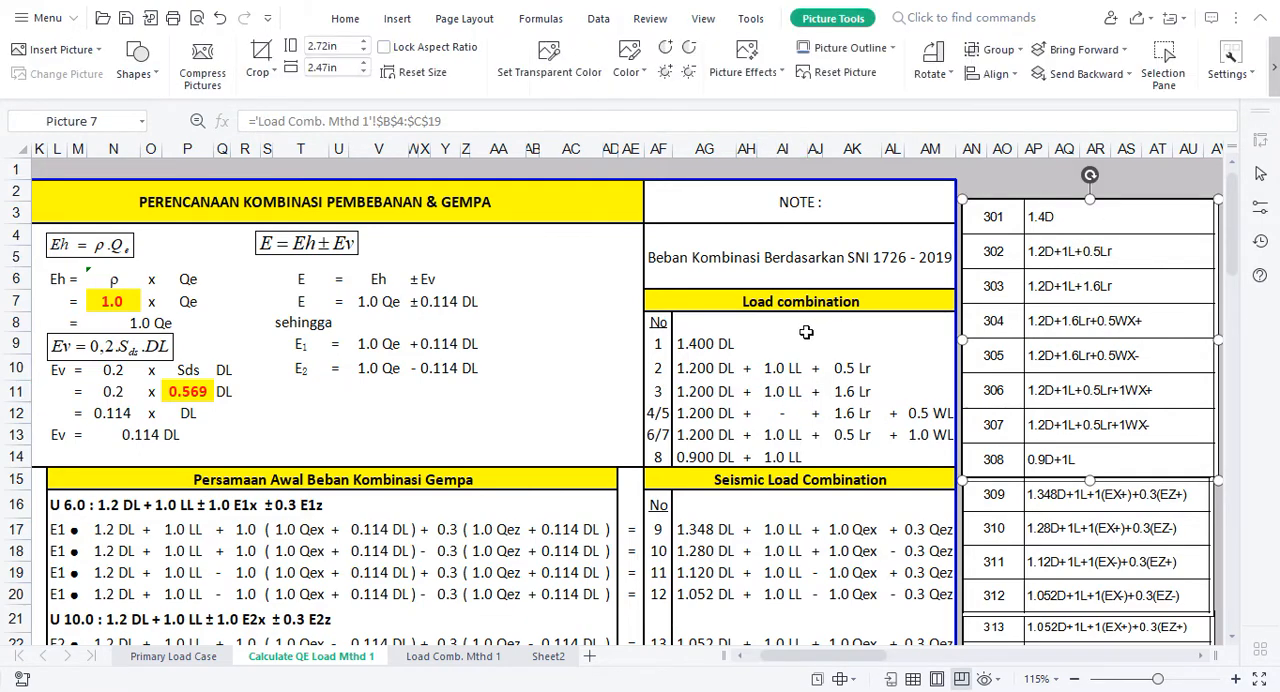
Step: Set the live load factor of load combination 2 back to 1.6
click(772, 368)
text(1.65)
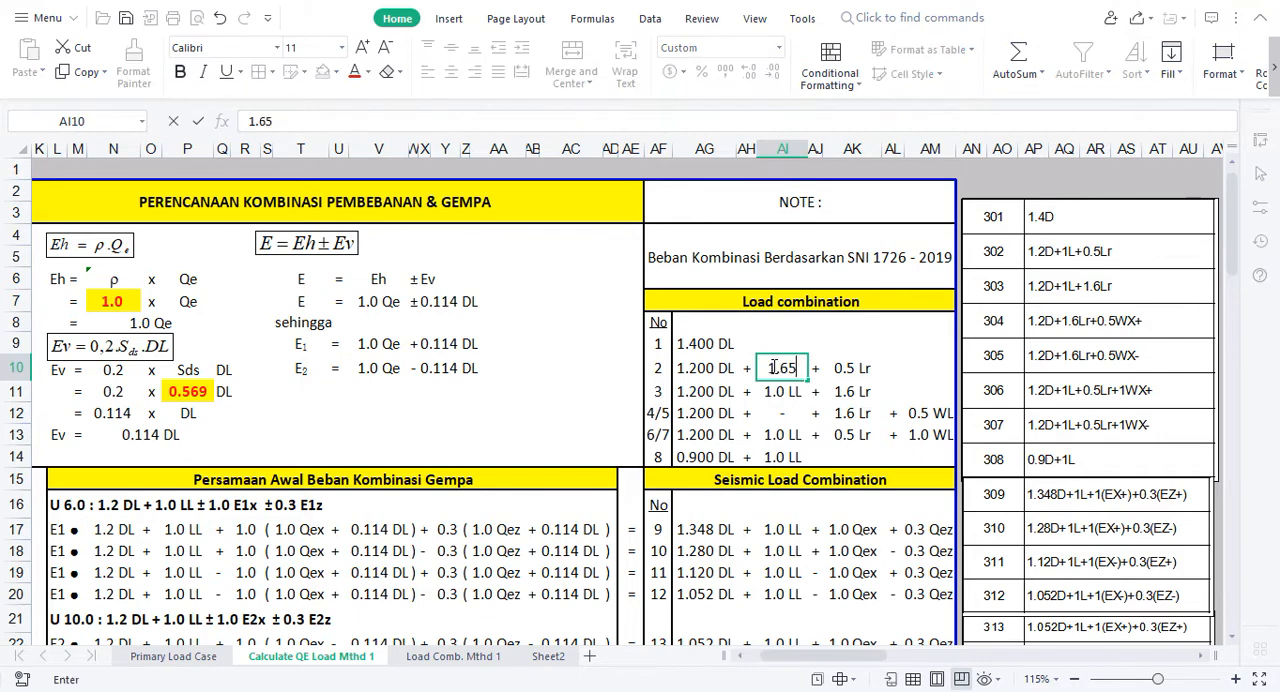
key(BackSpace)
key(Return)
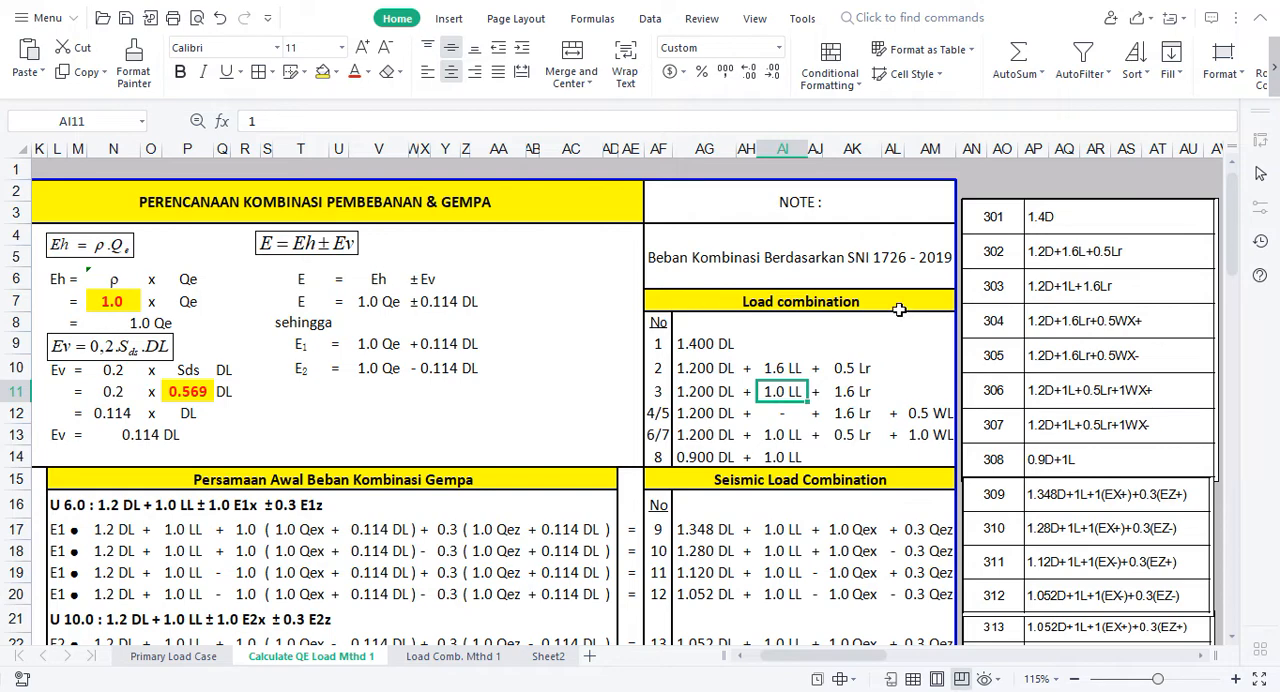
Step: Examine the SNI note, the E2 equation, the Ev row and the U 6.0 formula under Persamaan Awal Beban Kombinasi Gempa
click(926, 265)
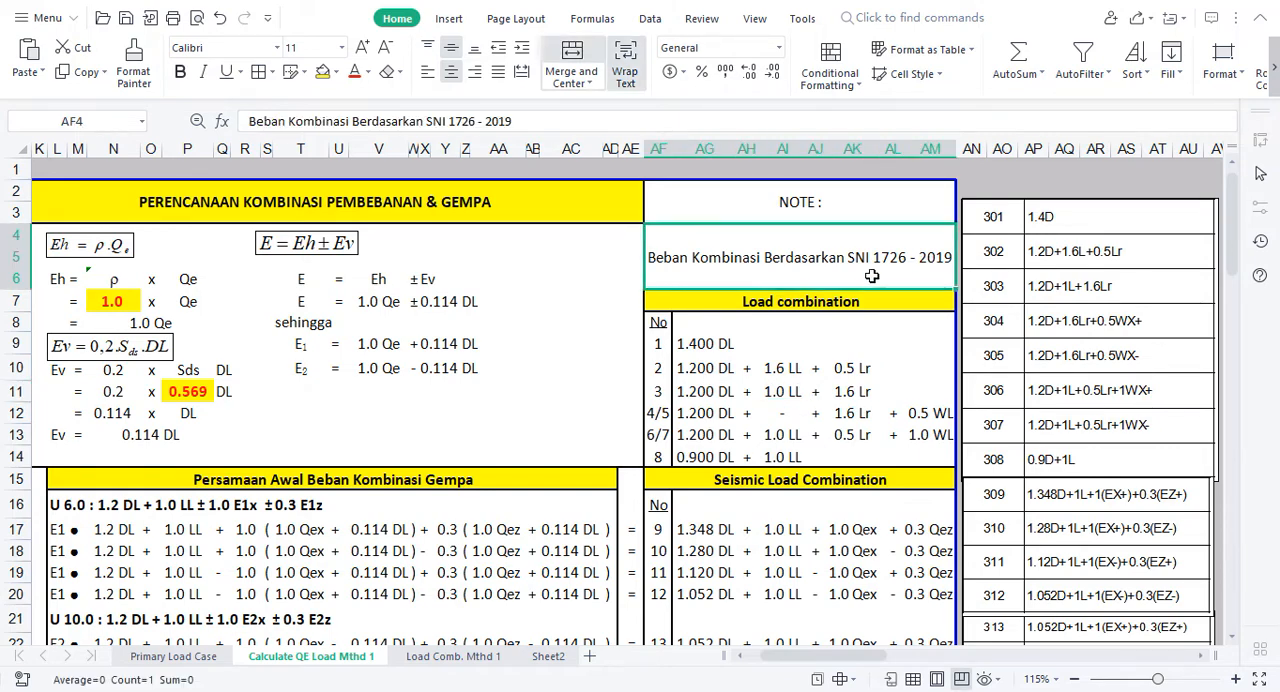
click(770, 345)
click(519, 368)
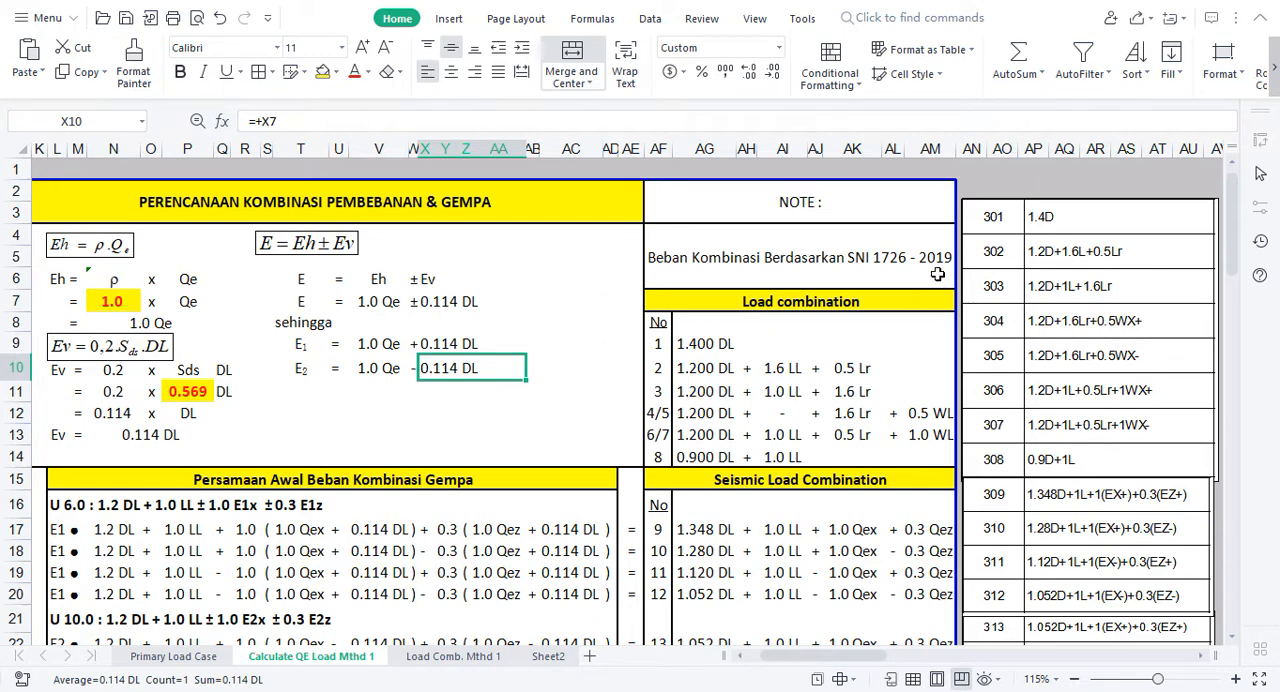
click(396, 420)
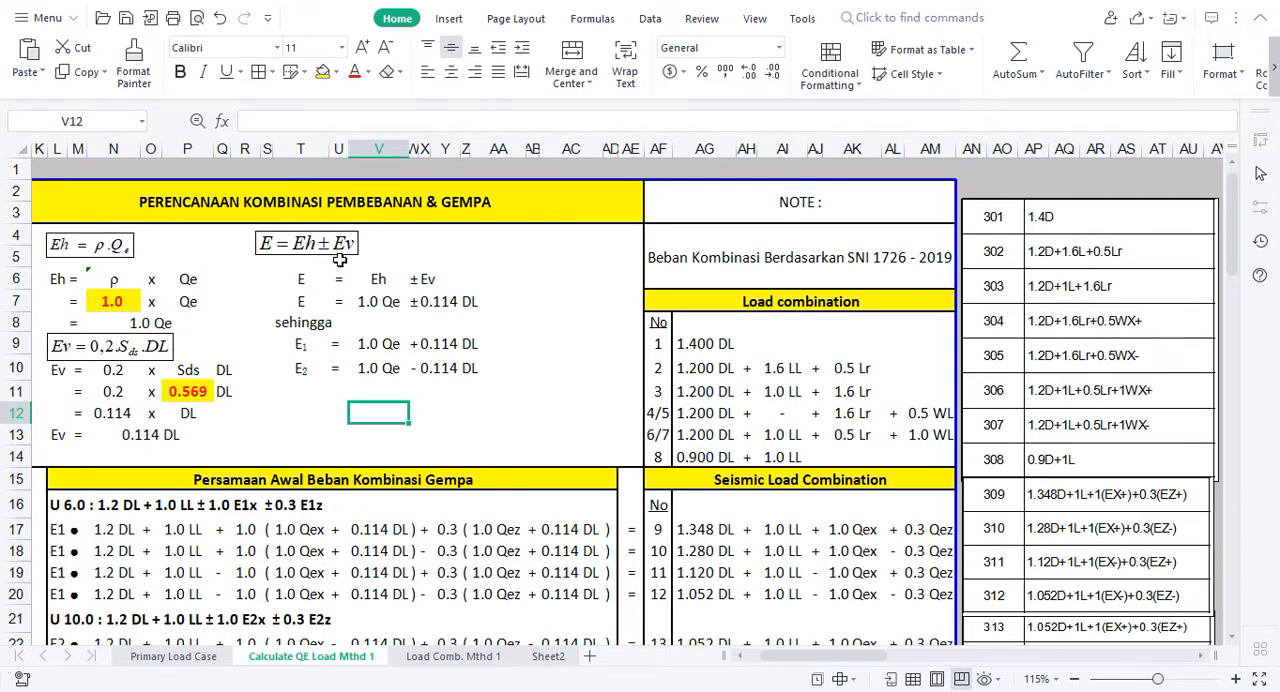
click(325, 429)
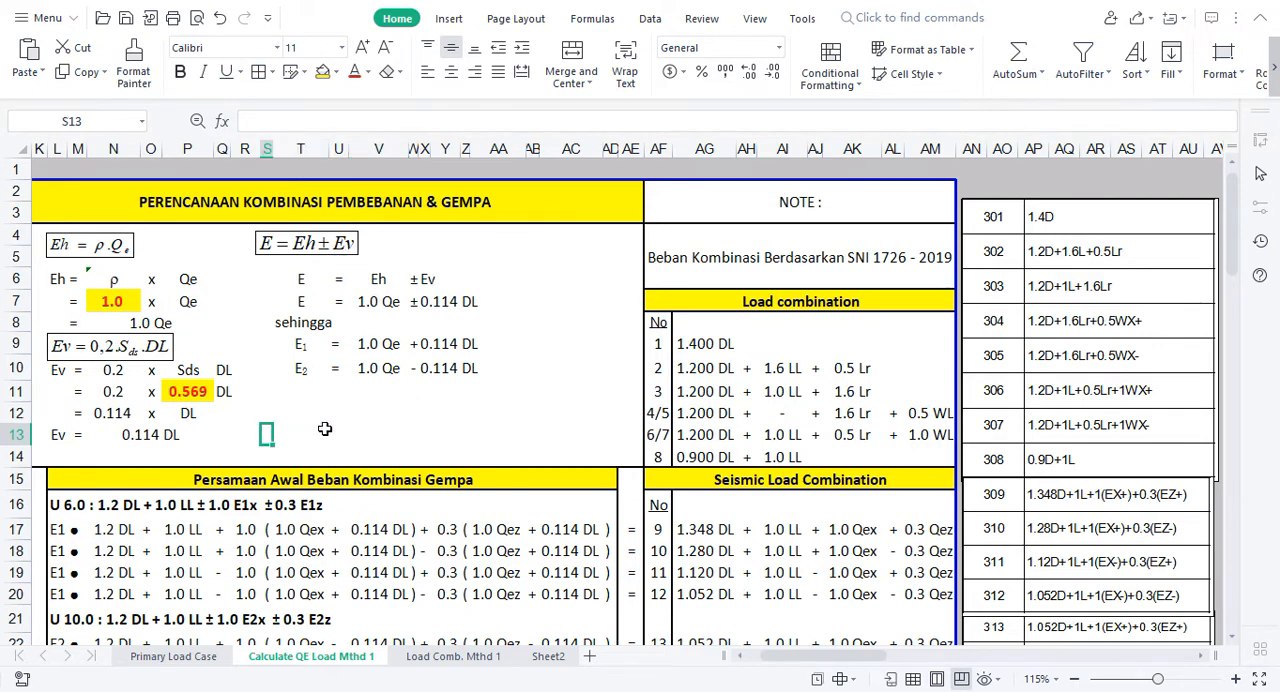
key(Left)
key(Left)
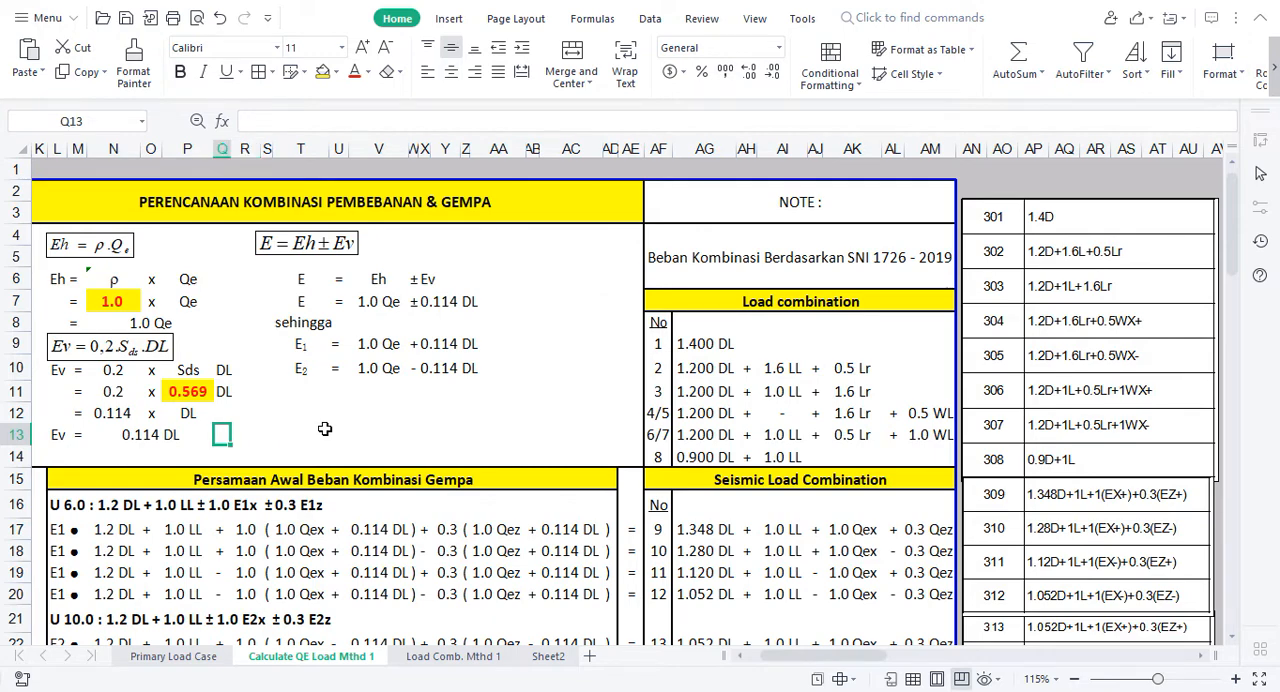
key(Left)
key(Left)
key(Left)
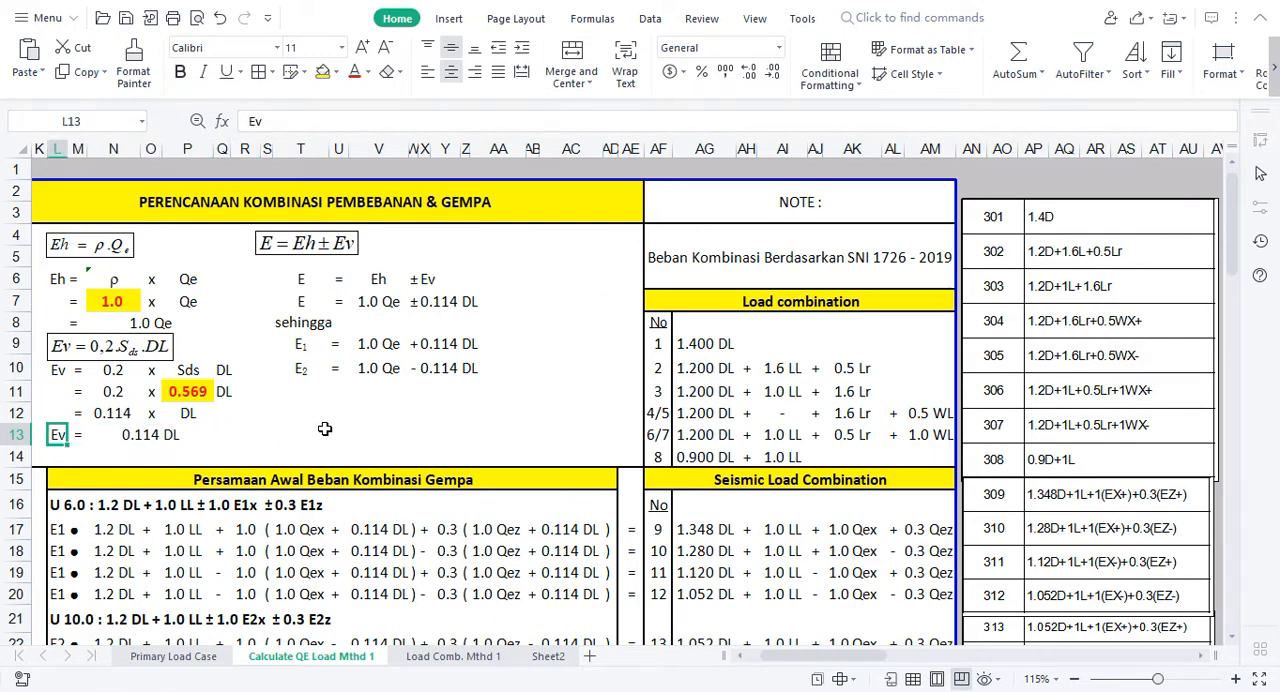
key(Down)
key(Down)
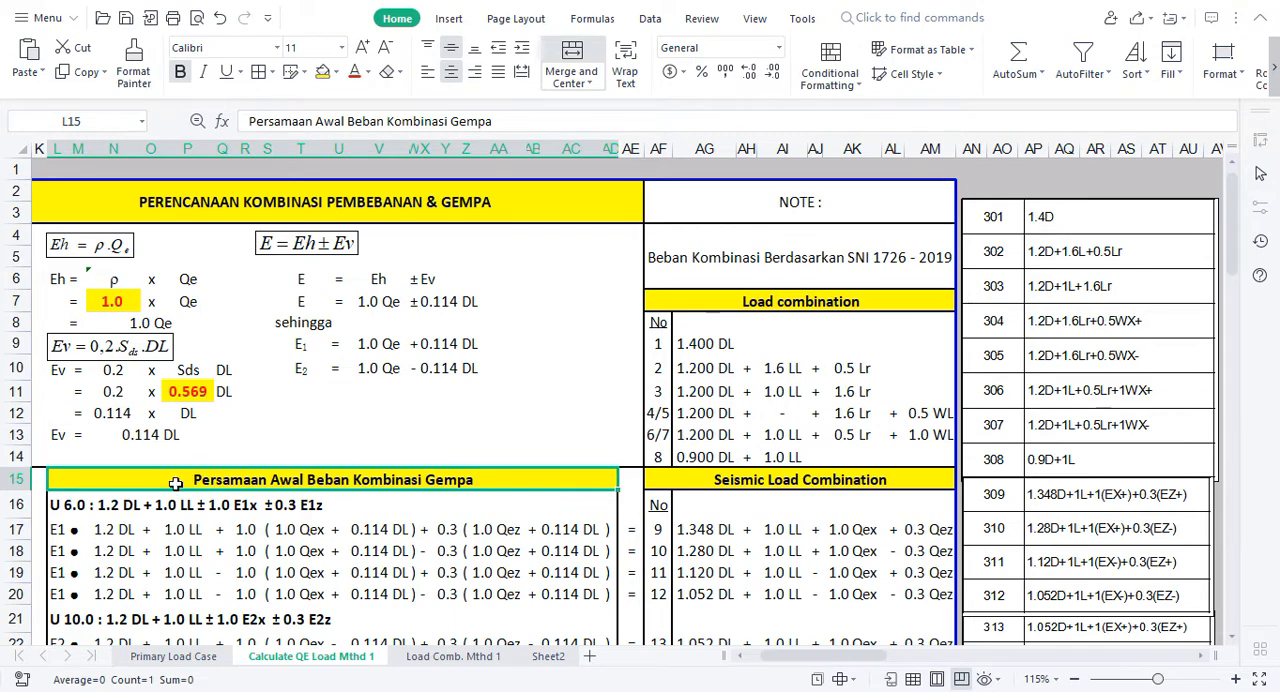
click(59, 504)
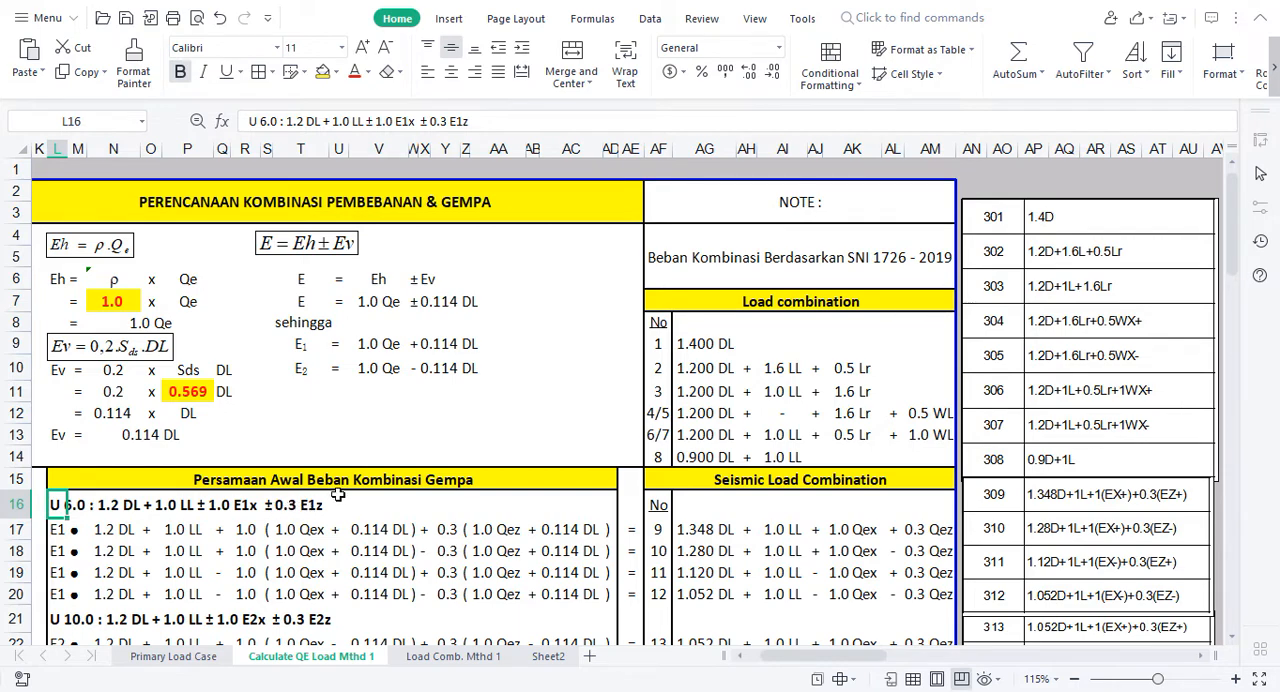
Step: Draw a rectangle about 1.63 in wide and 0.66 in high below the E2 equation, across rows 11 to 14
click(402, 430)
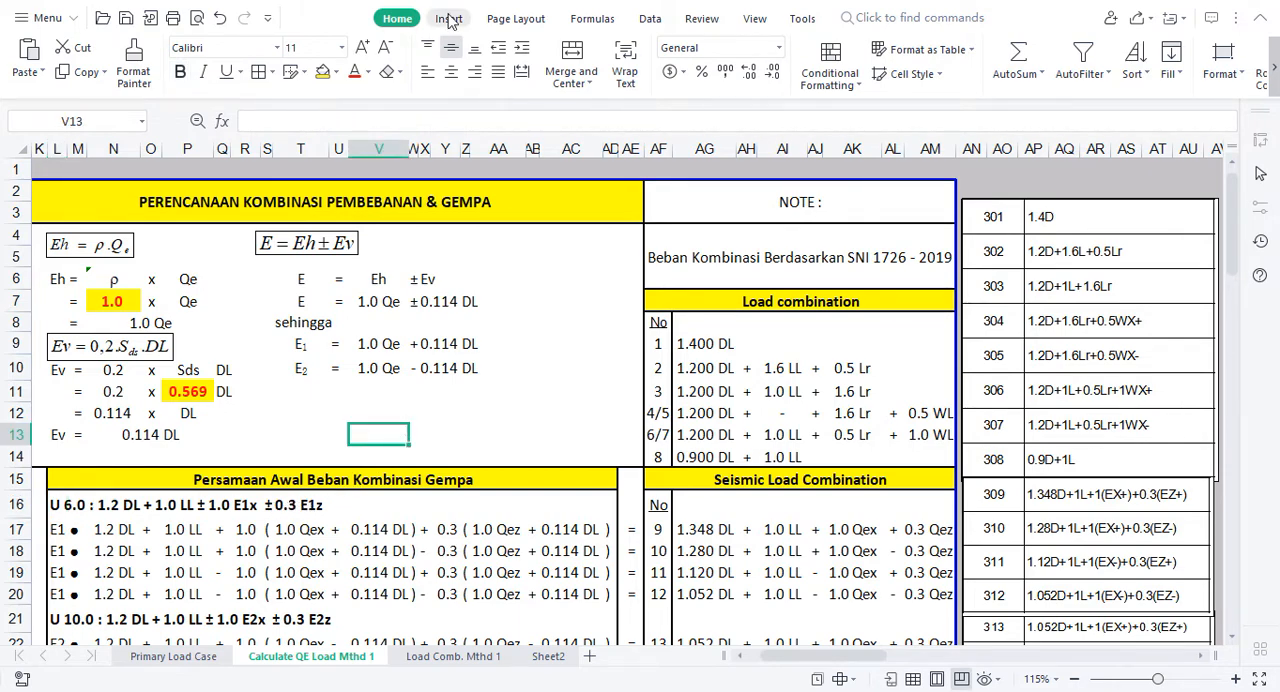
click(449, 18)
click(252, 55)
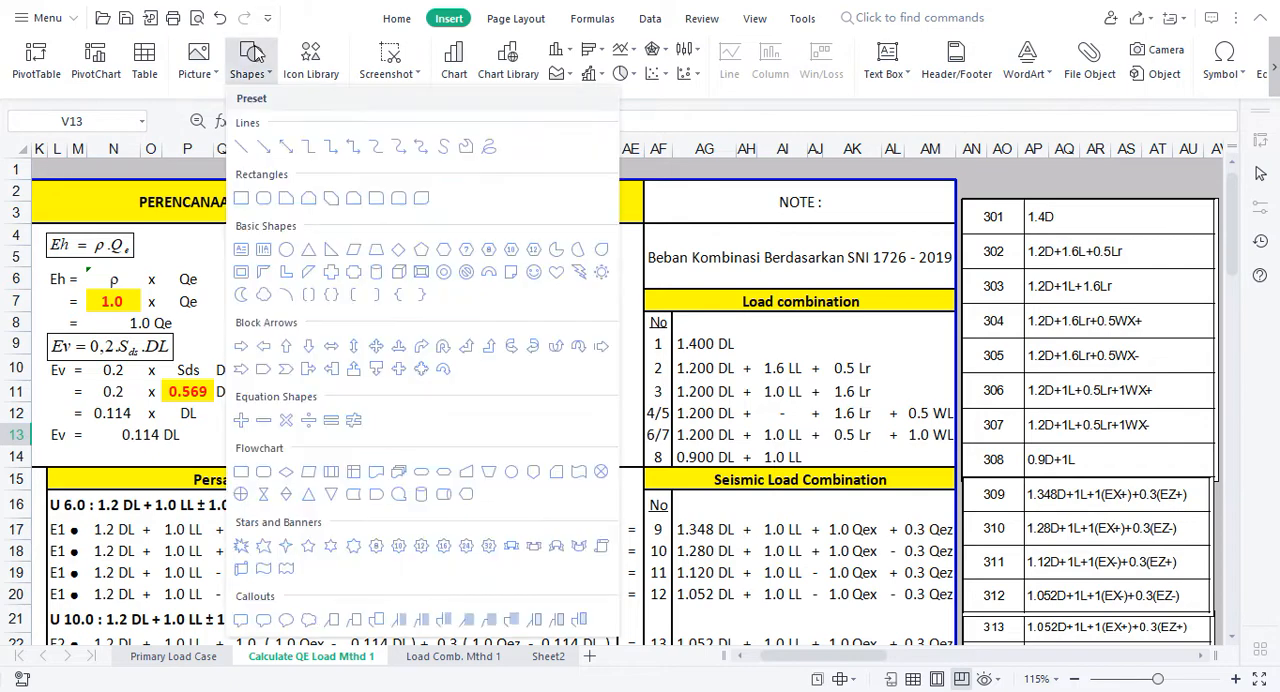
click(241, 198)
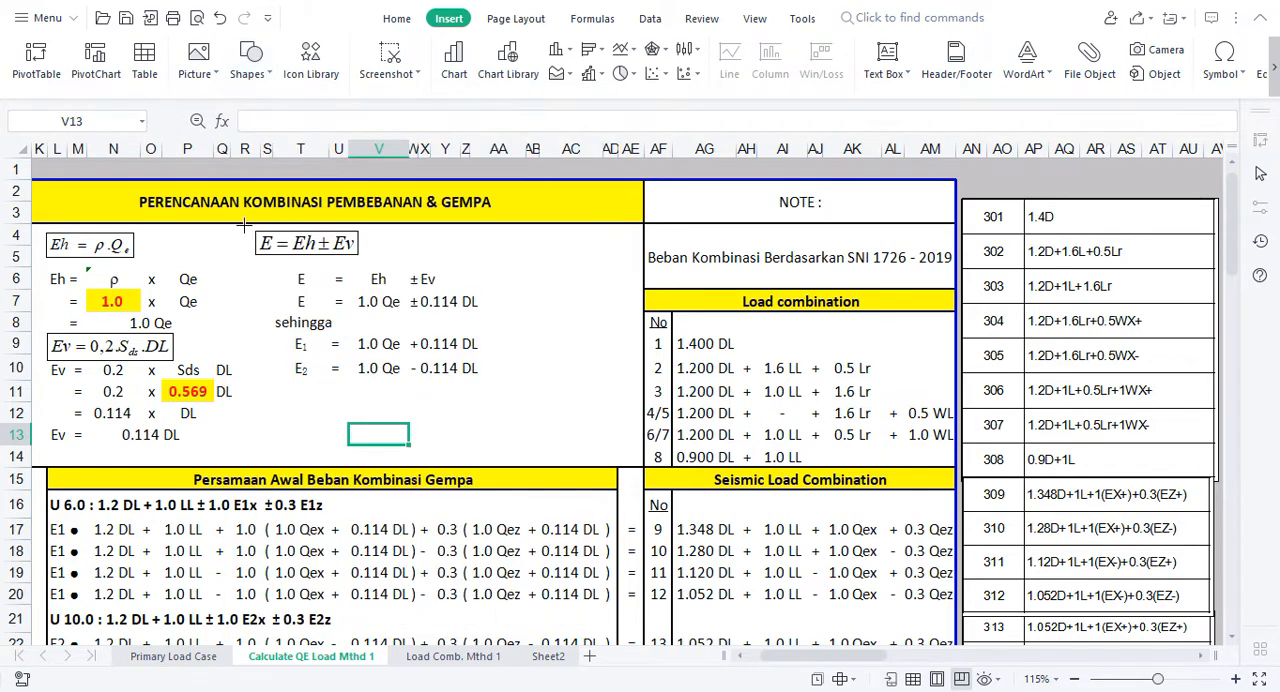
drag(362, 387, 533, 456)
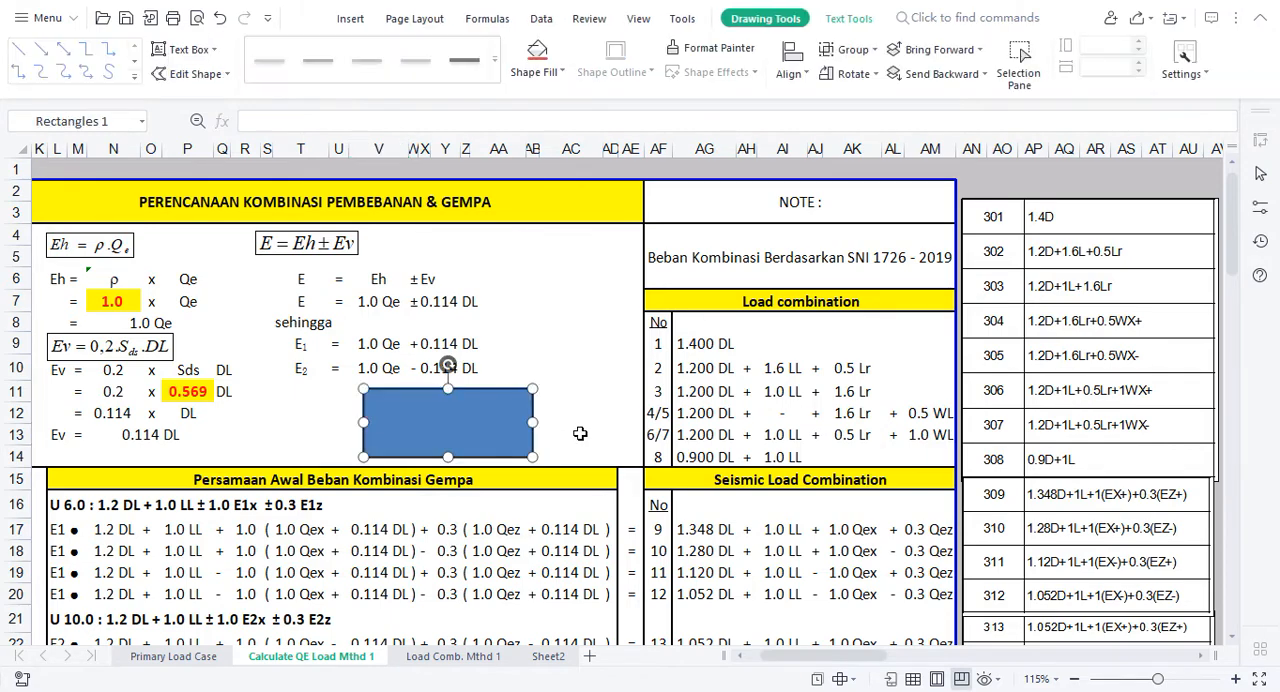
click(571, 434)
click(486, 429)
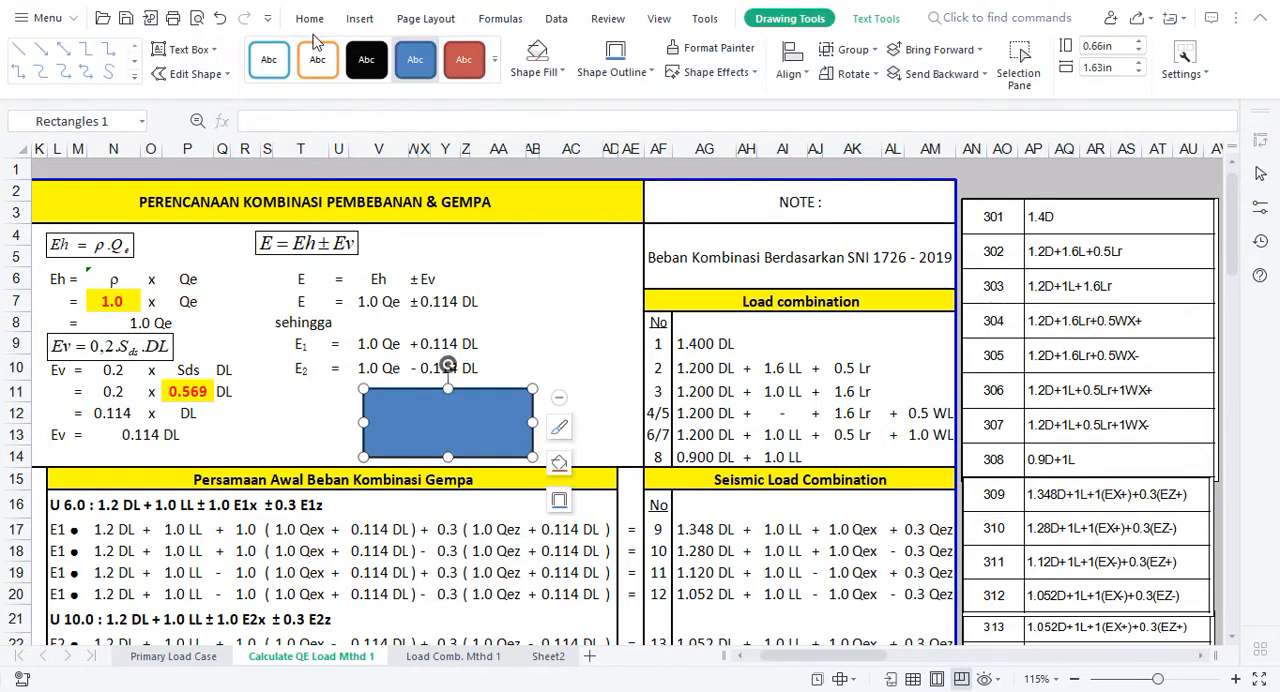
Step: Draw a thick black horizontal arrow about 0.53 in long, pointing right at the rectangle's left side in row 13
click(41, 52)
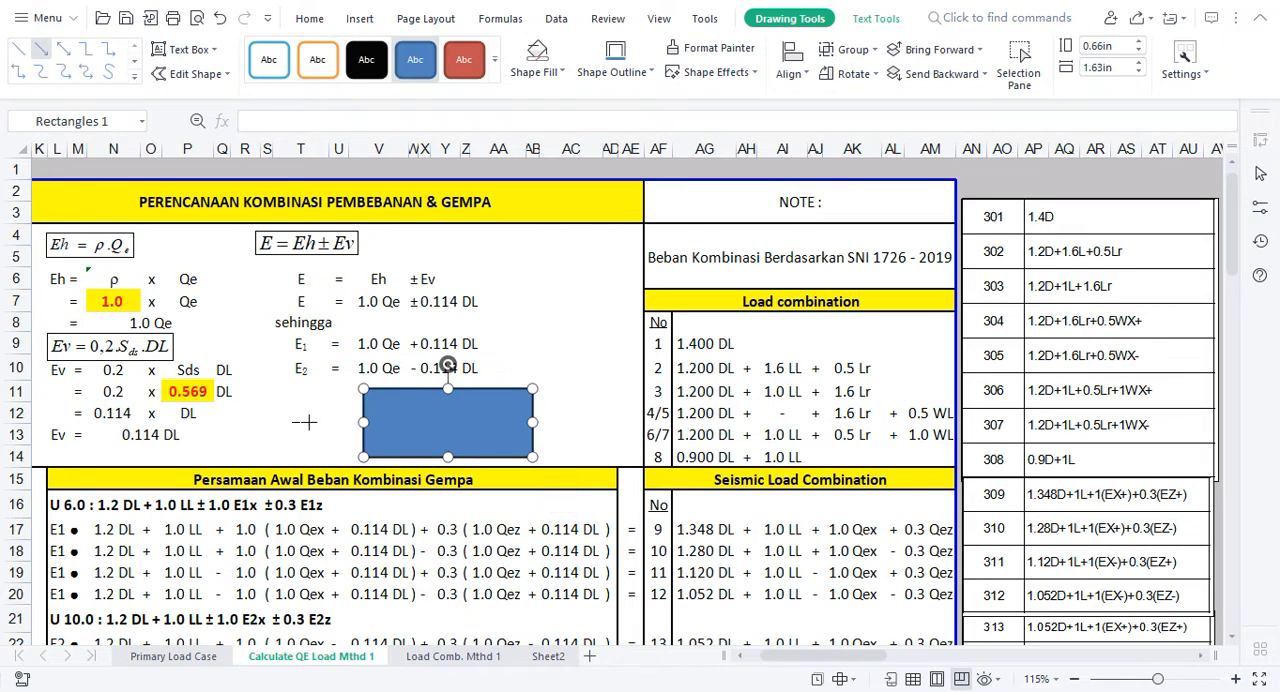
drag(341, 426, 346, 423)
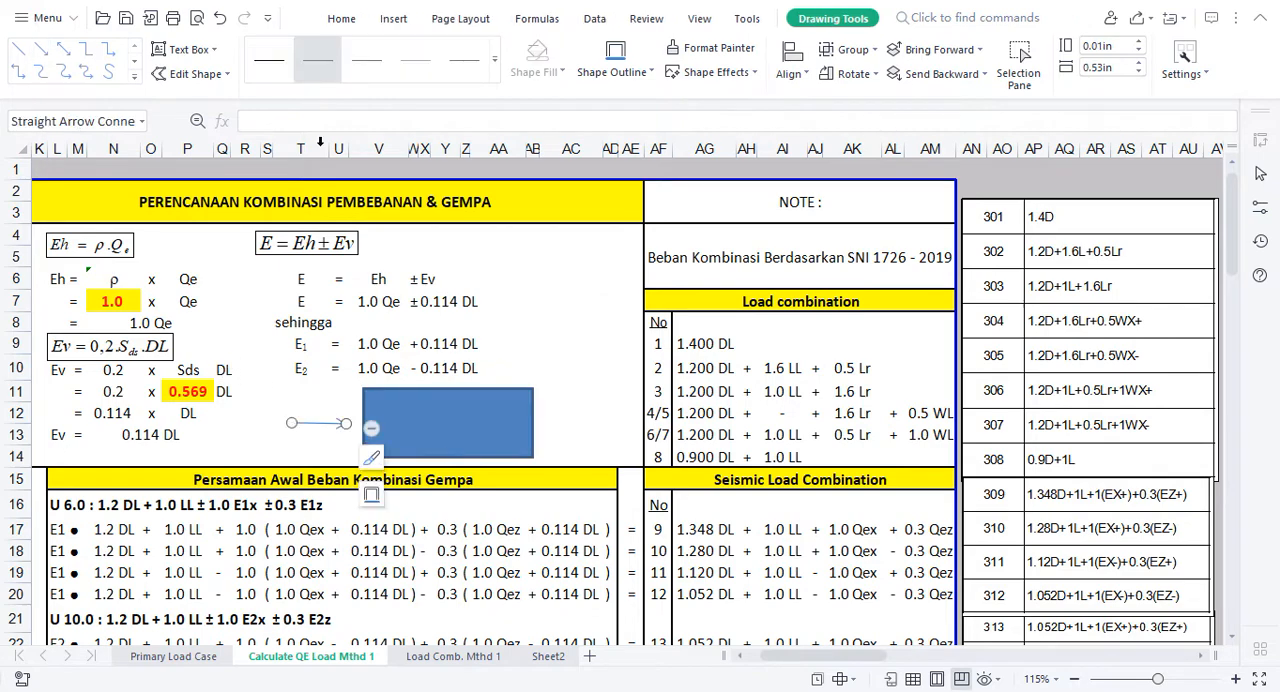
click(494, 59)
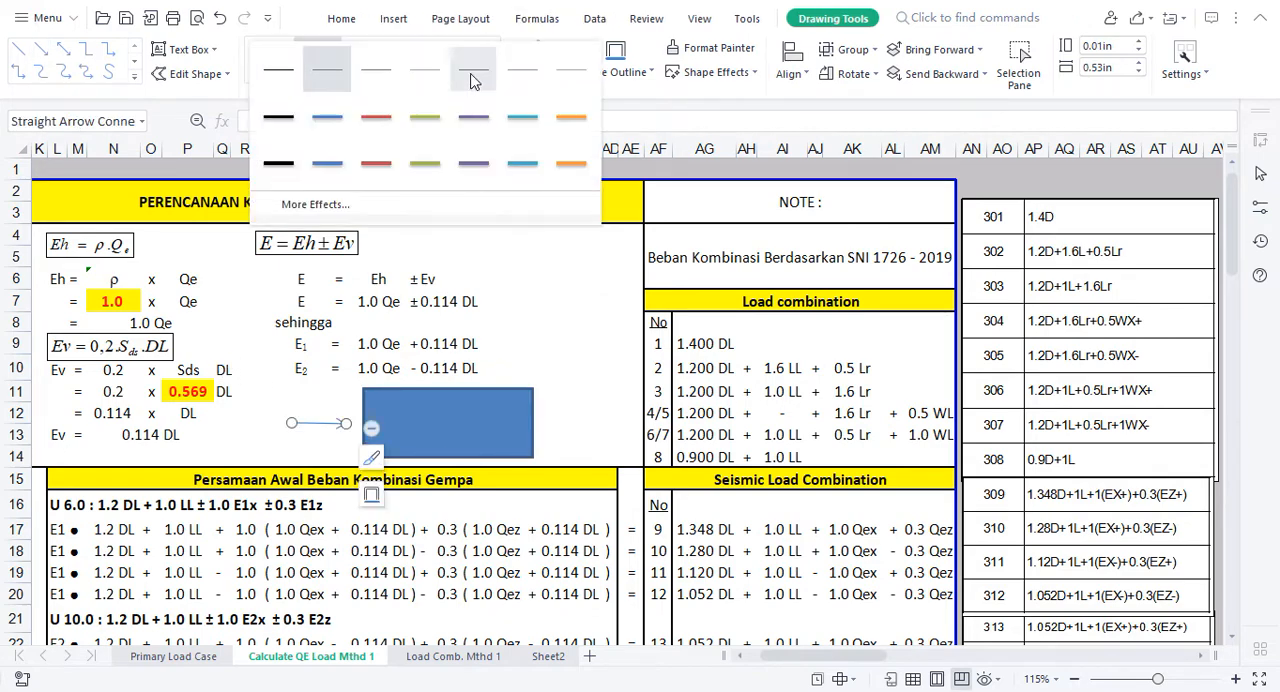
click(283, 177)
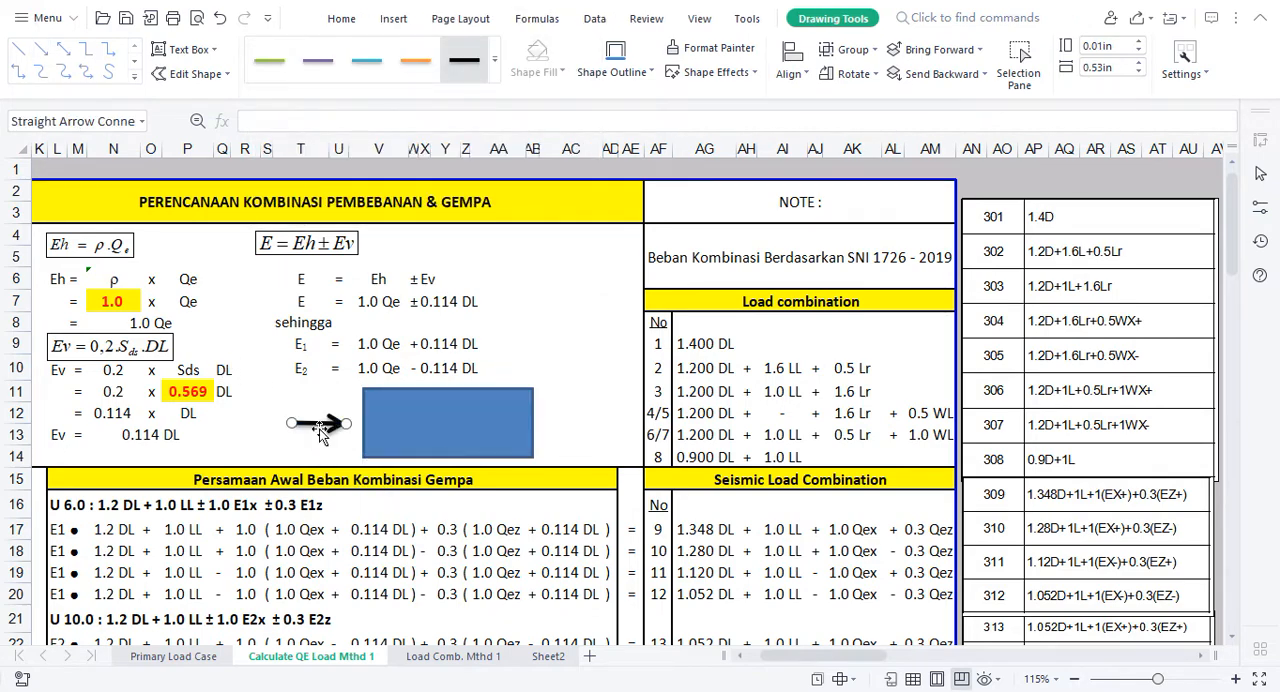
drag(330, 432, 342, 434)
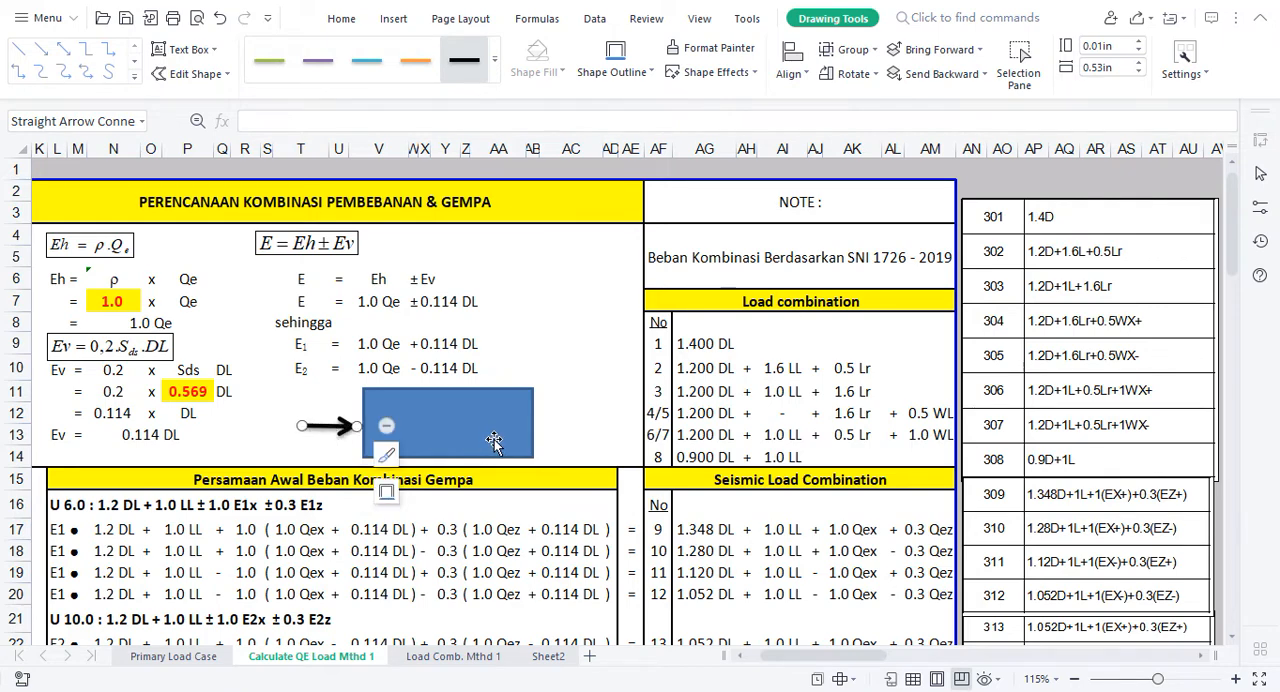
click(573, 440)
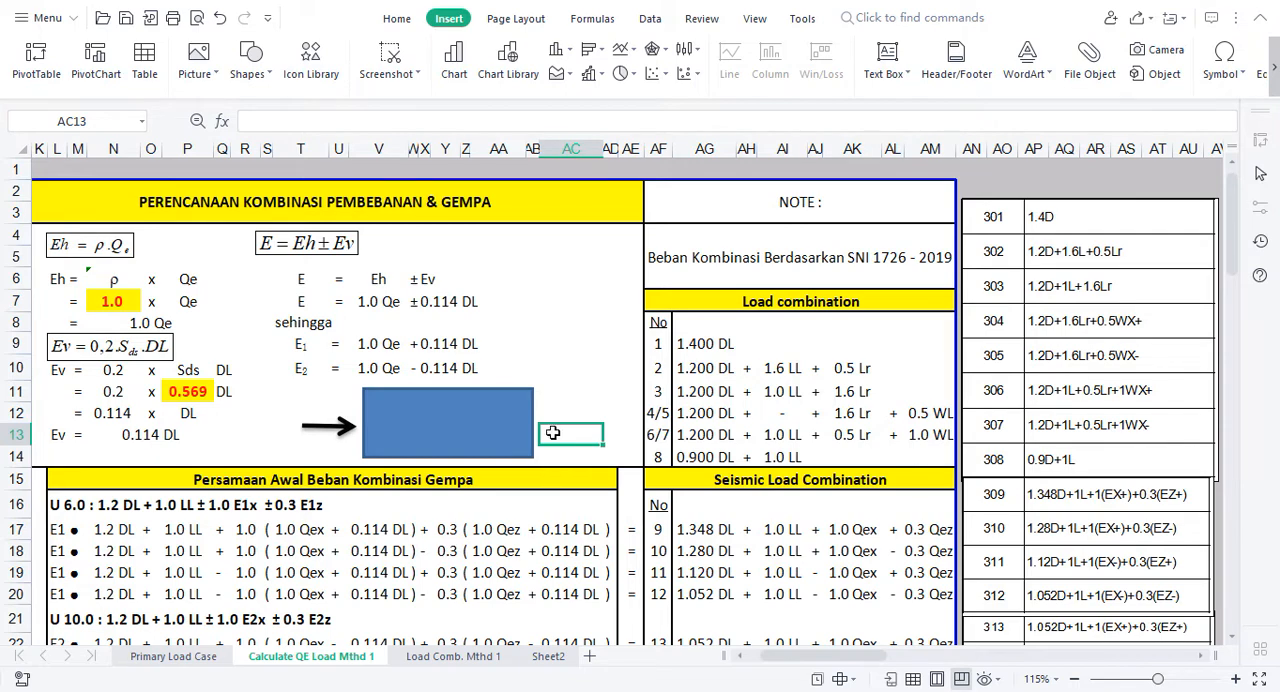
Step: Draw a thick black vertical arrow about 0.33 in long, pointing down at the rectangle's upper edge near its right end
click(330, 426)
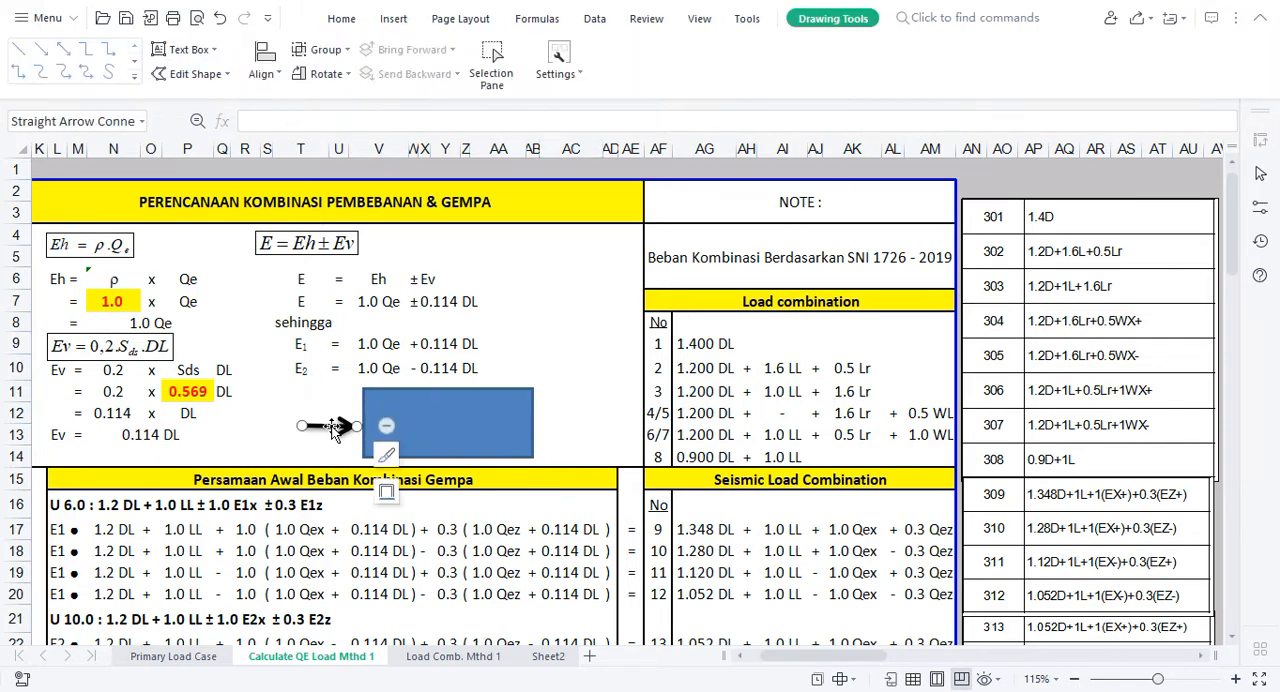
click(40, 48)
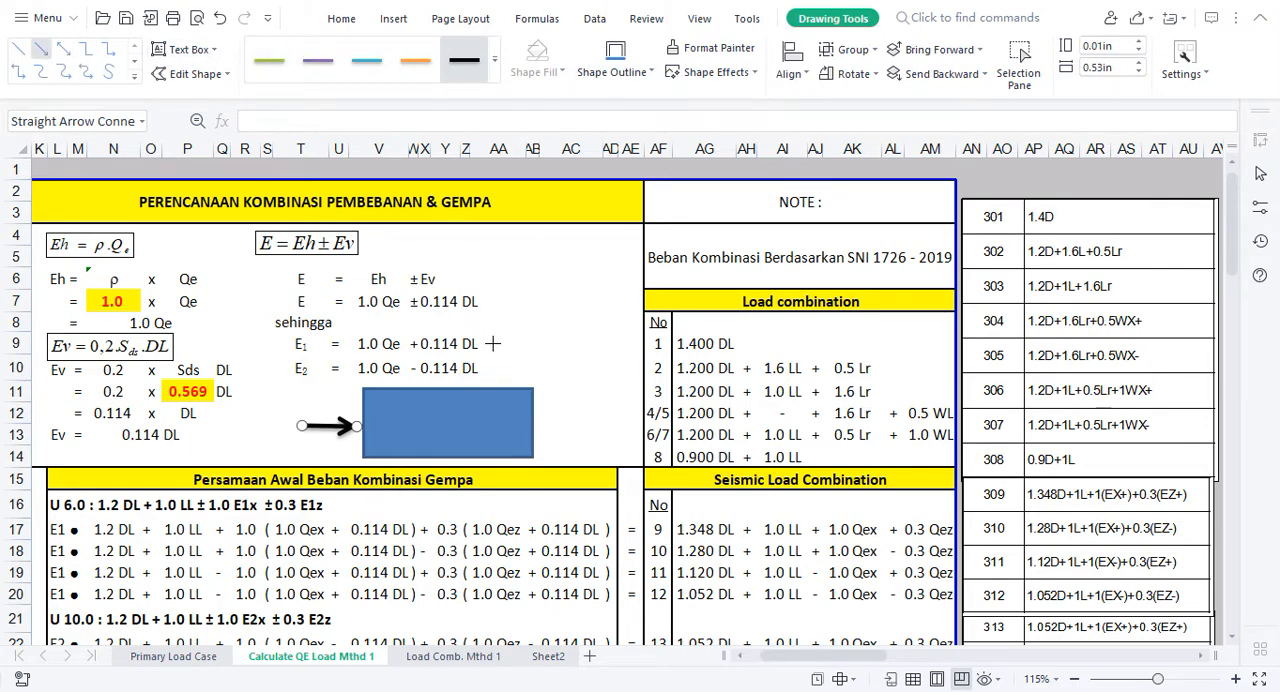
drag(492, 380, 492, 379)
click(495, 62)
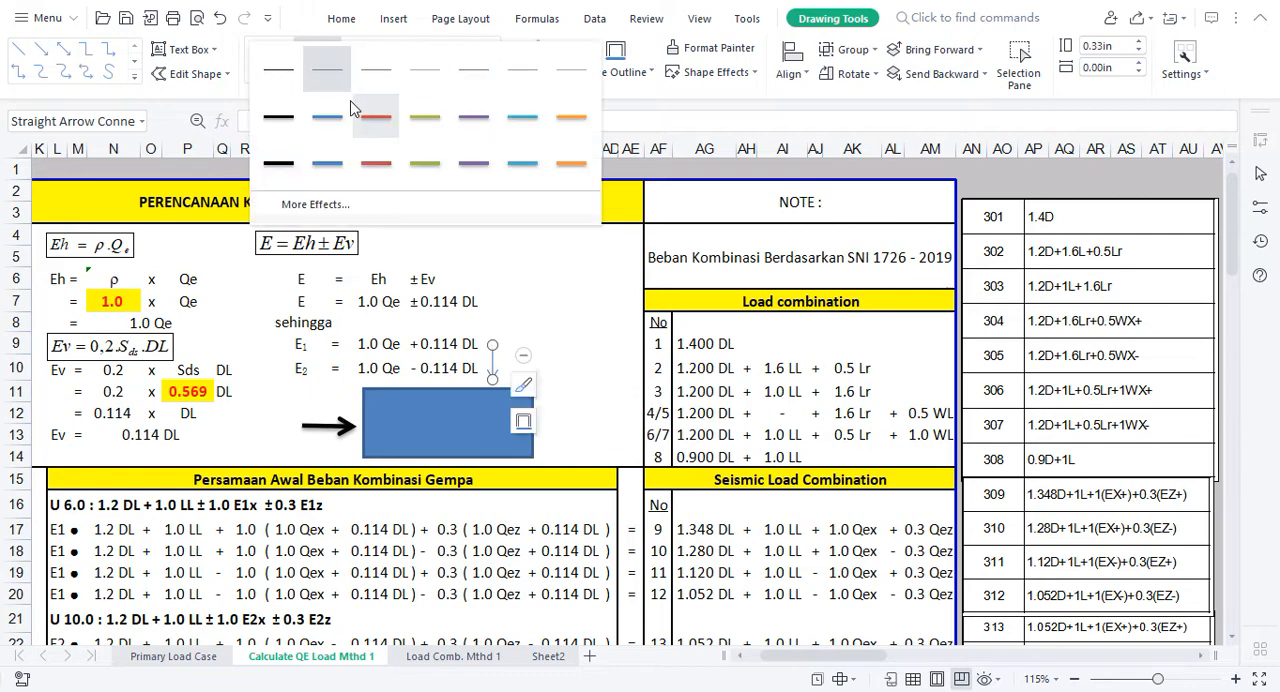
click(275, 165)
click(588, 344)
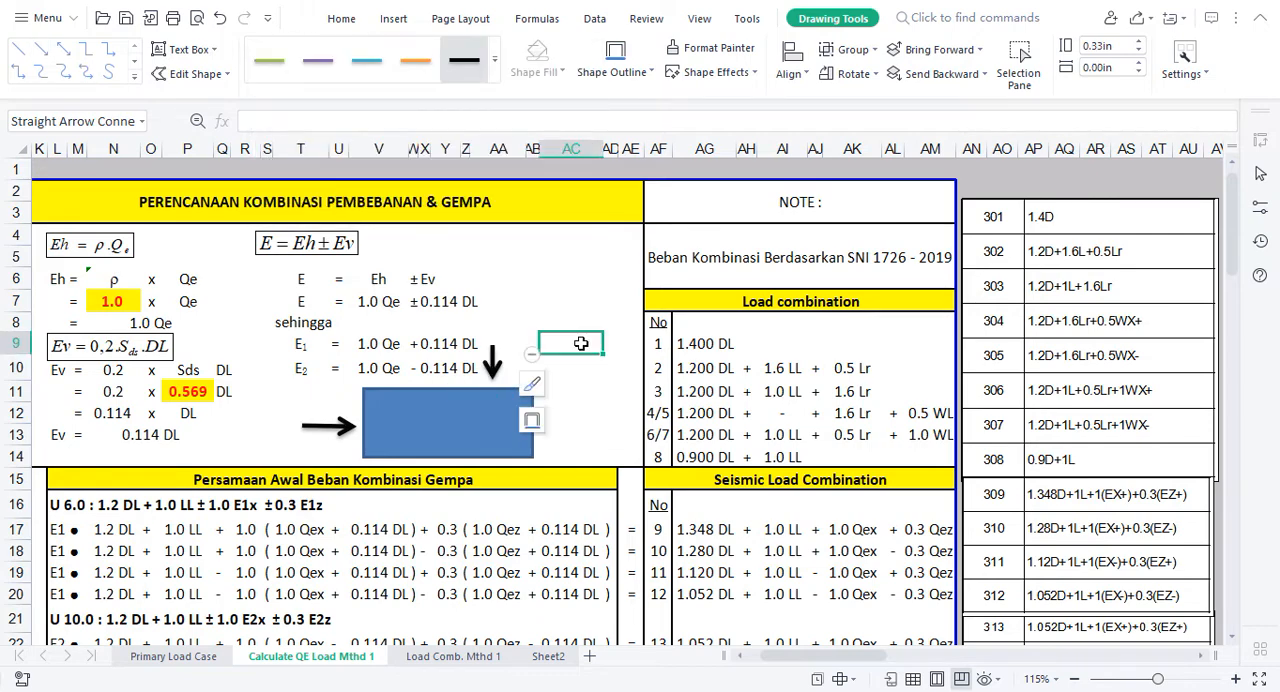
Step: Enter 100% in cell T13 beside the horizontal arrow
click(306, 450)
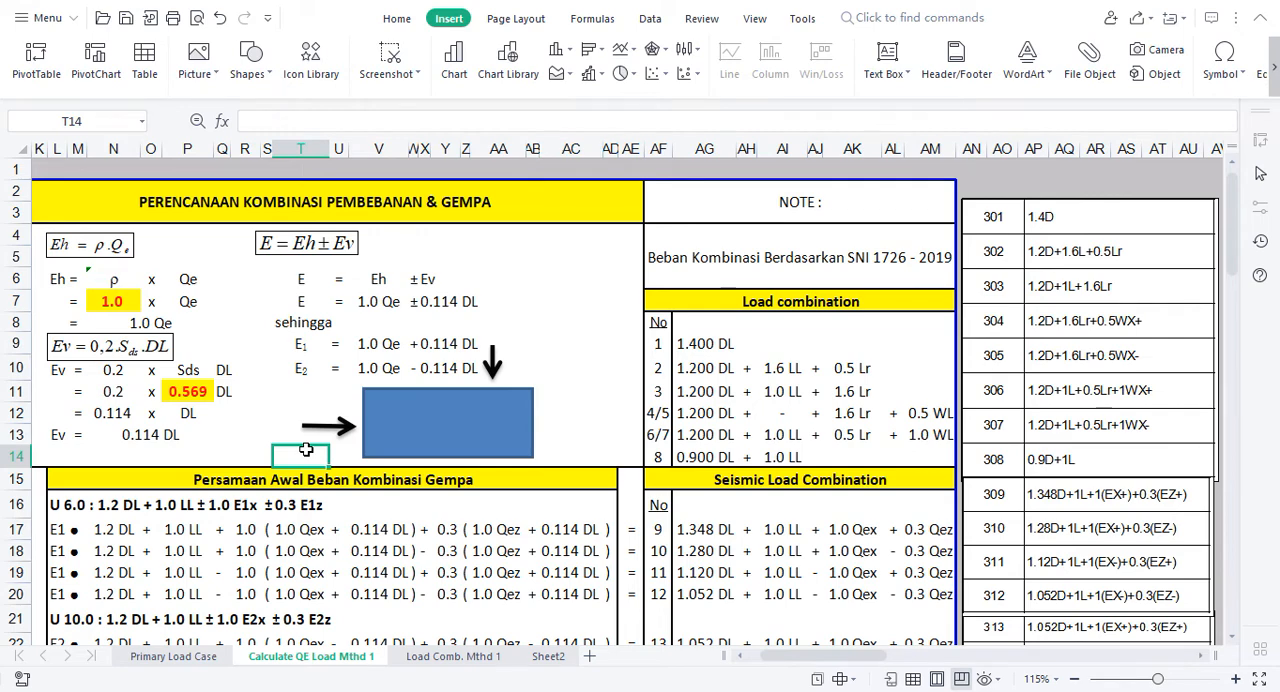
key(Up)
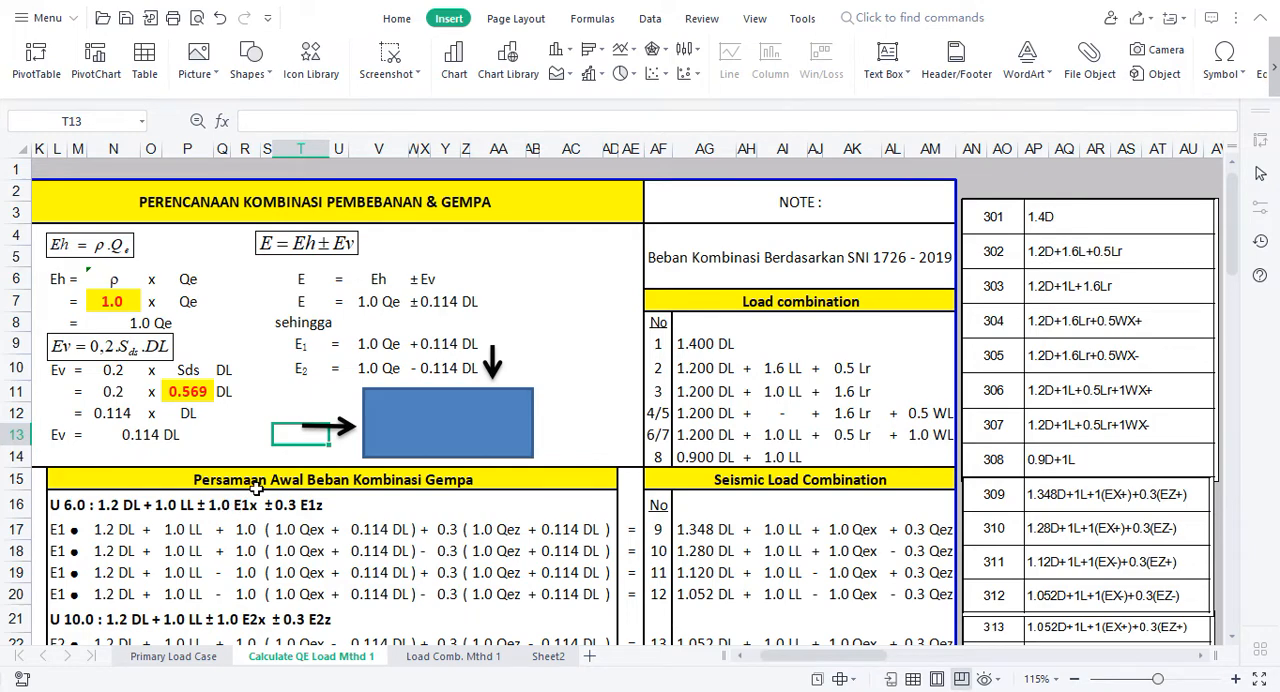
text(10)
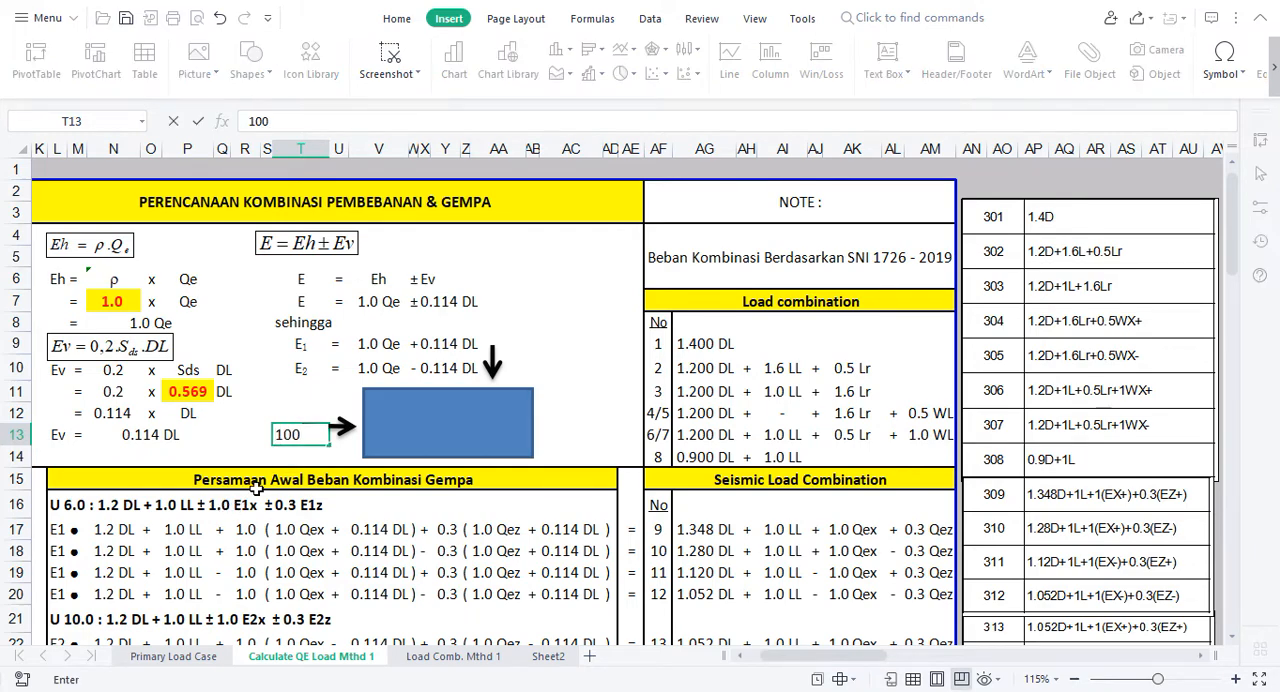
text(0)
key(Tab)
Step: Enter 30% in cell AB10 beside the vertical arrow and shift the arrow slightly right, clear of the E2 equation
click(510, 358)
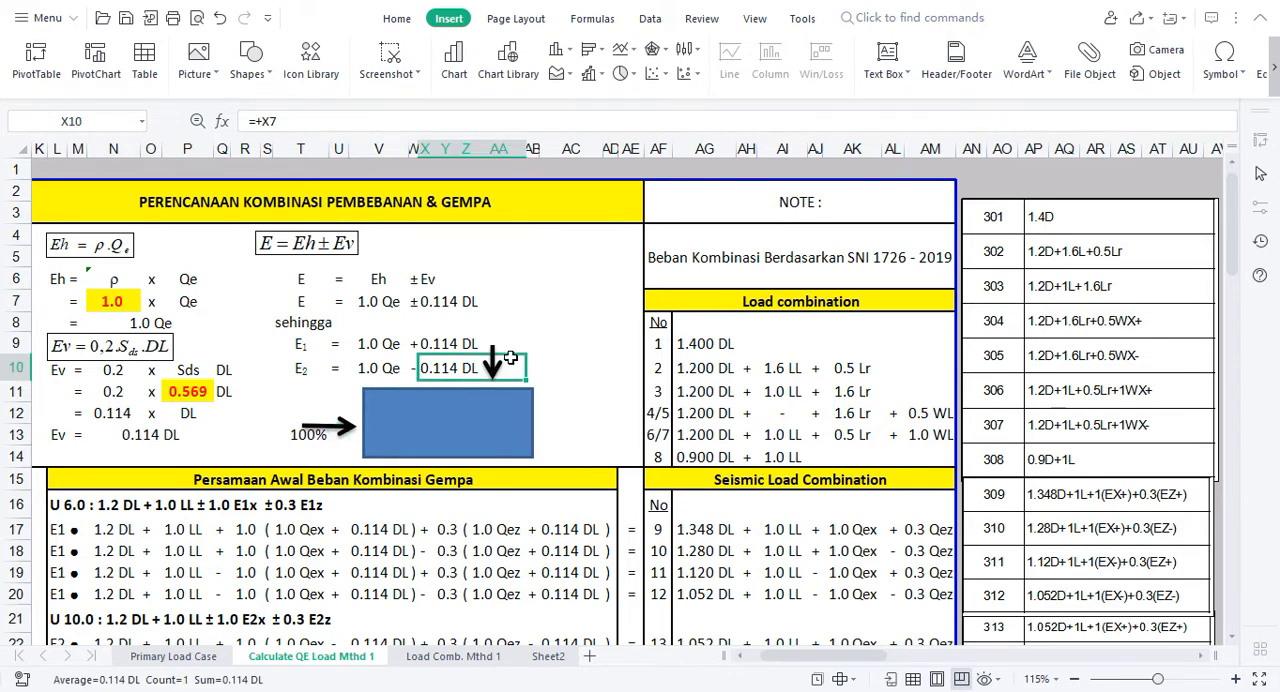
click(527, 367)
text(30)
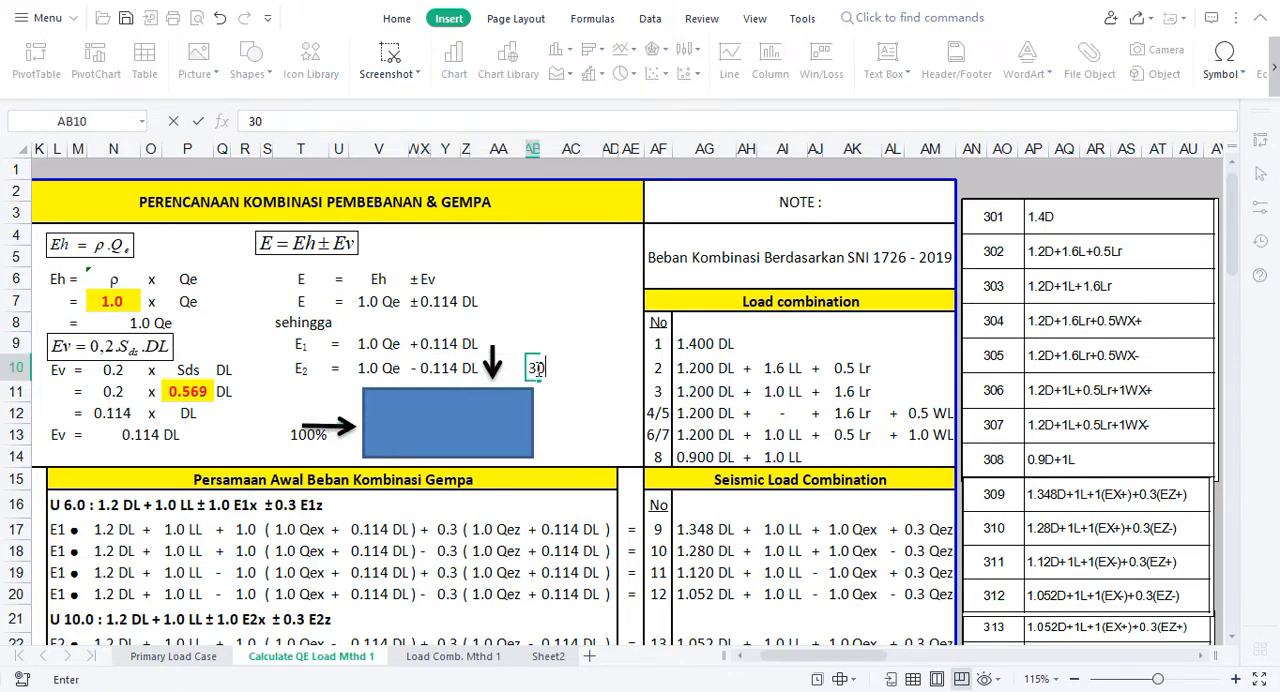
text(%)
key(Return)
drag(508, 347, 508, 383)
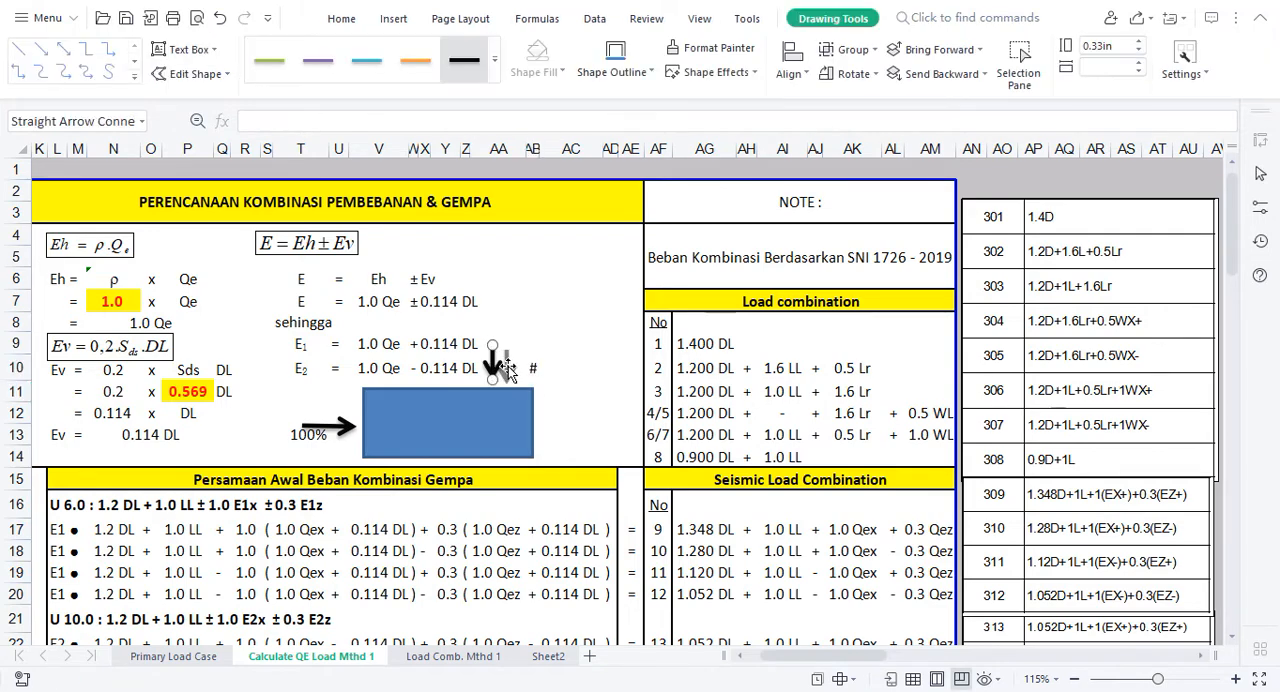
Step: Merge cells AB10 and AC10 and left-align the 30% value in them
click(565, 367)
key(Left)
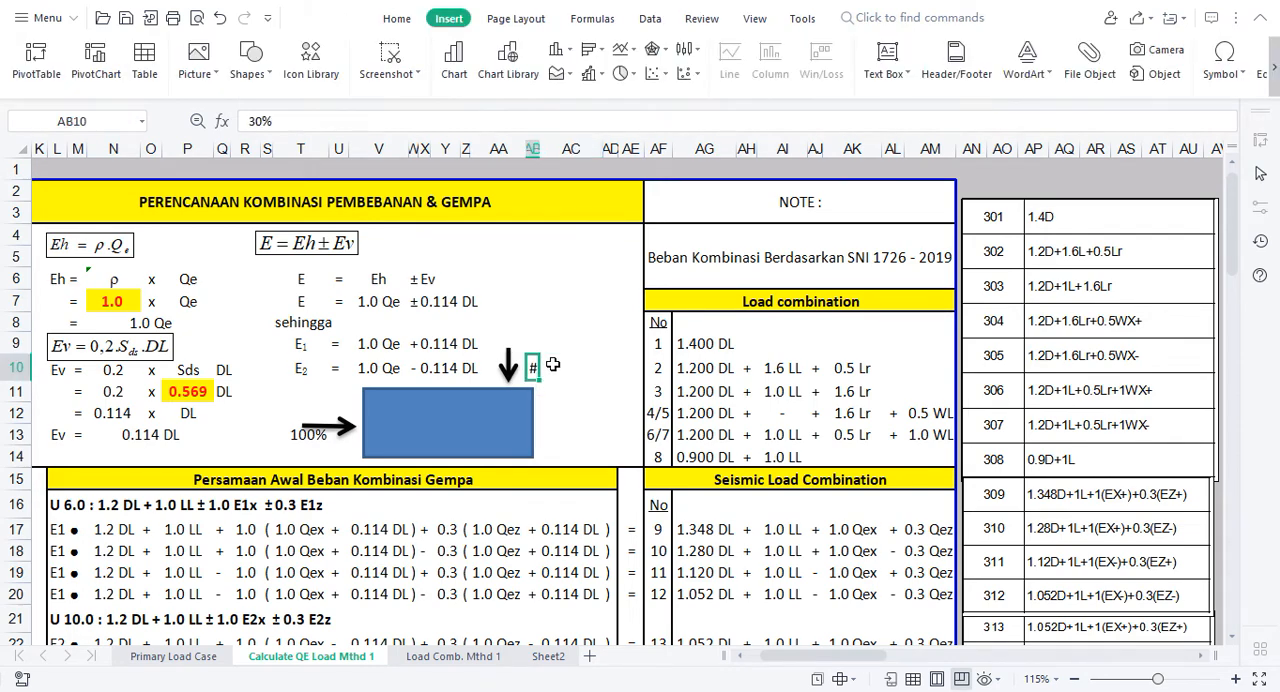
key(shift+Right)
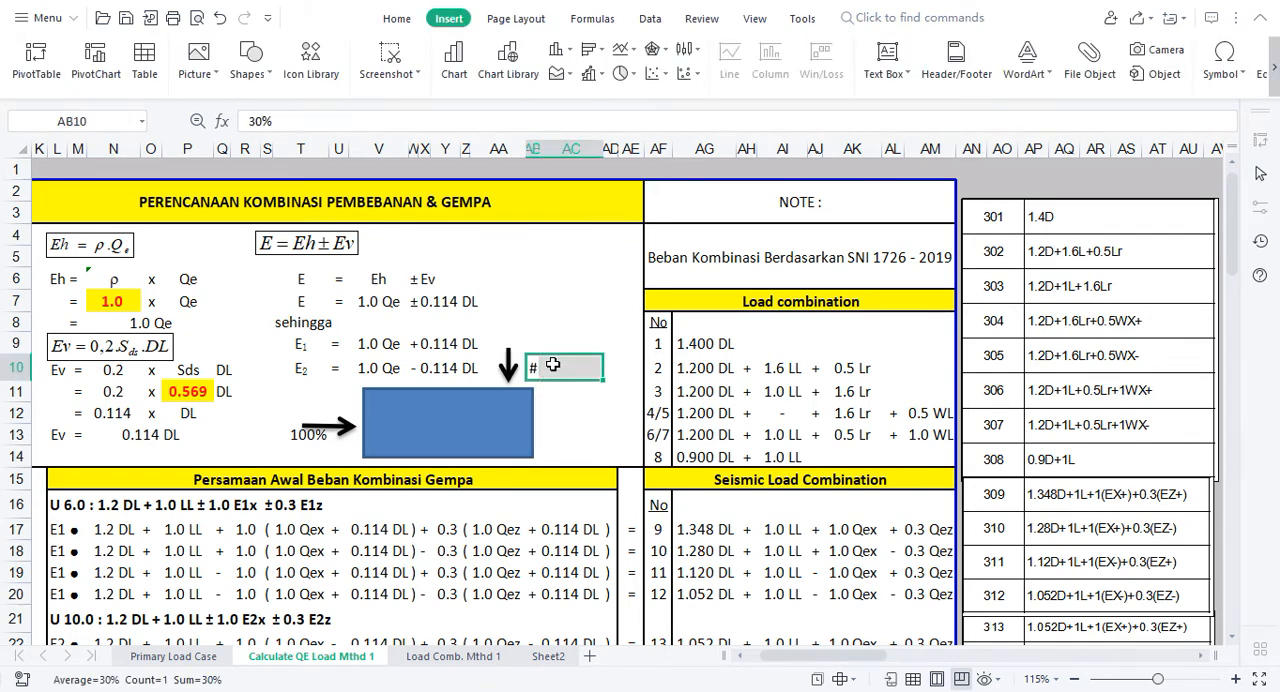
key(ctrl+m)
click(392, 21)
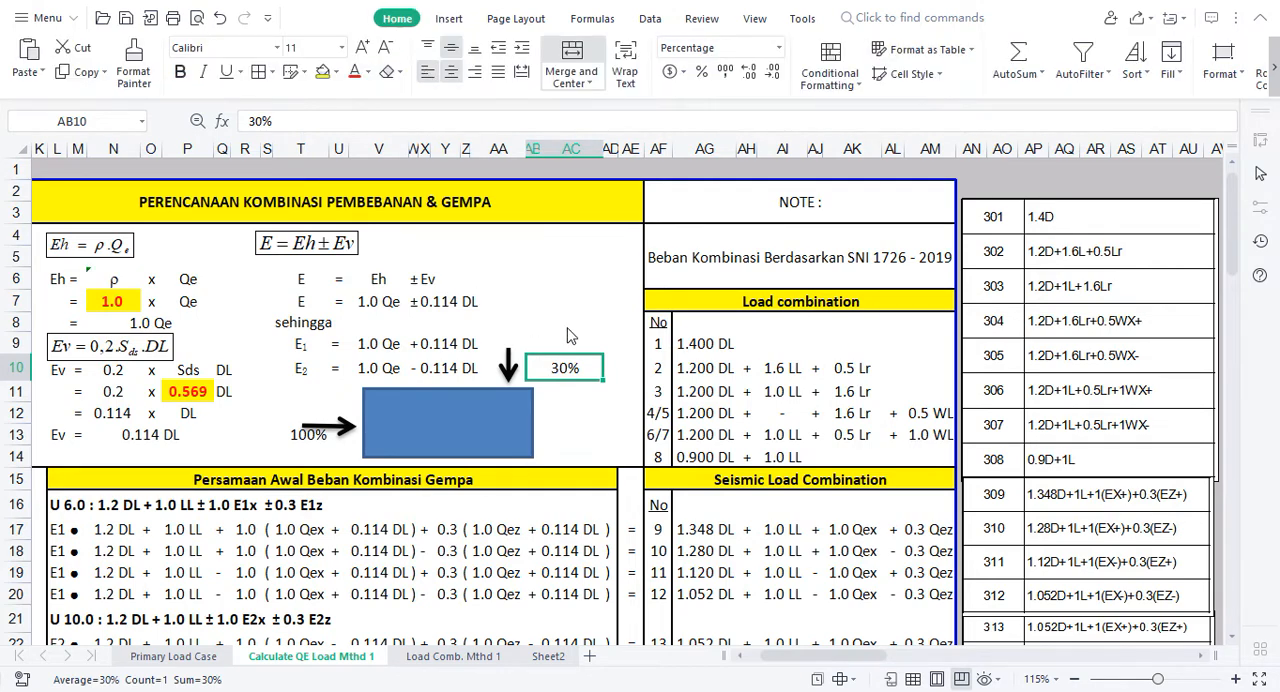
key(ctrl+z)
click(546, 300)
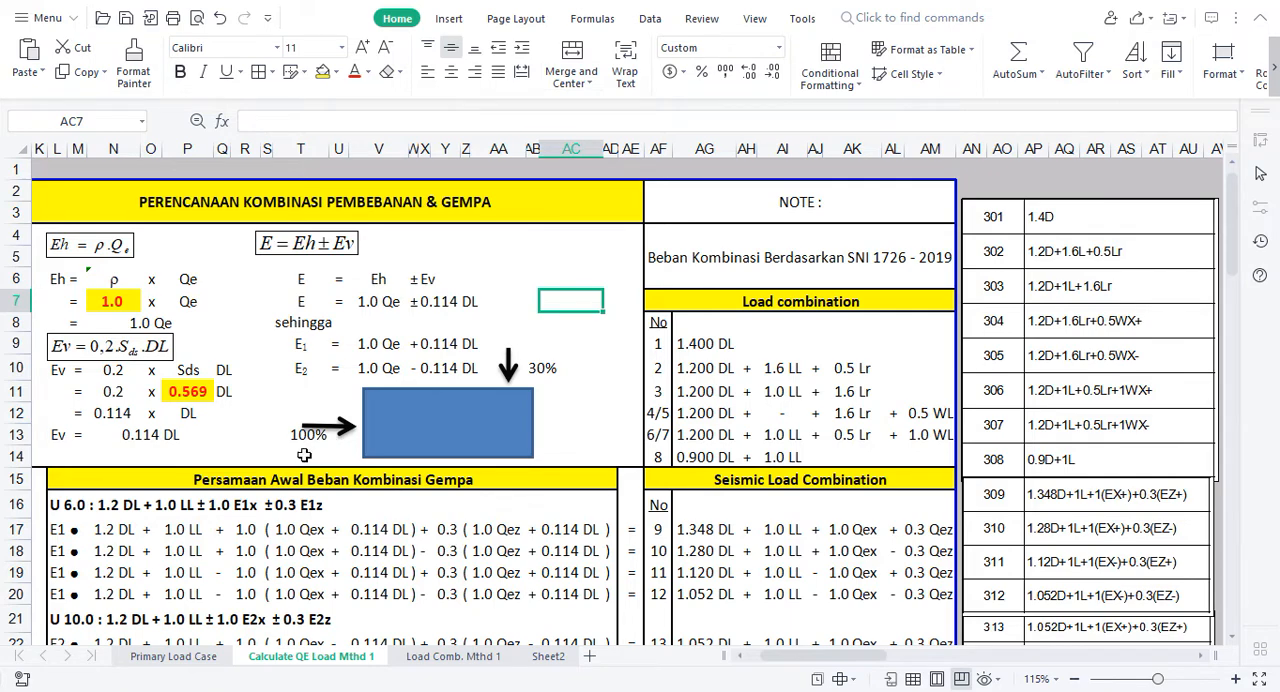
Step: Label the arrow directions with x in cell T12 and z in cell AB9
click(314, 413)
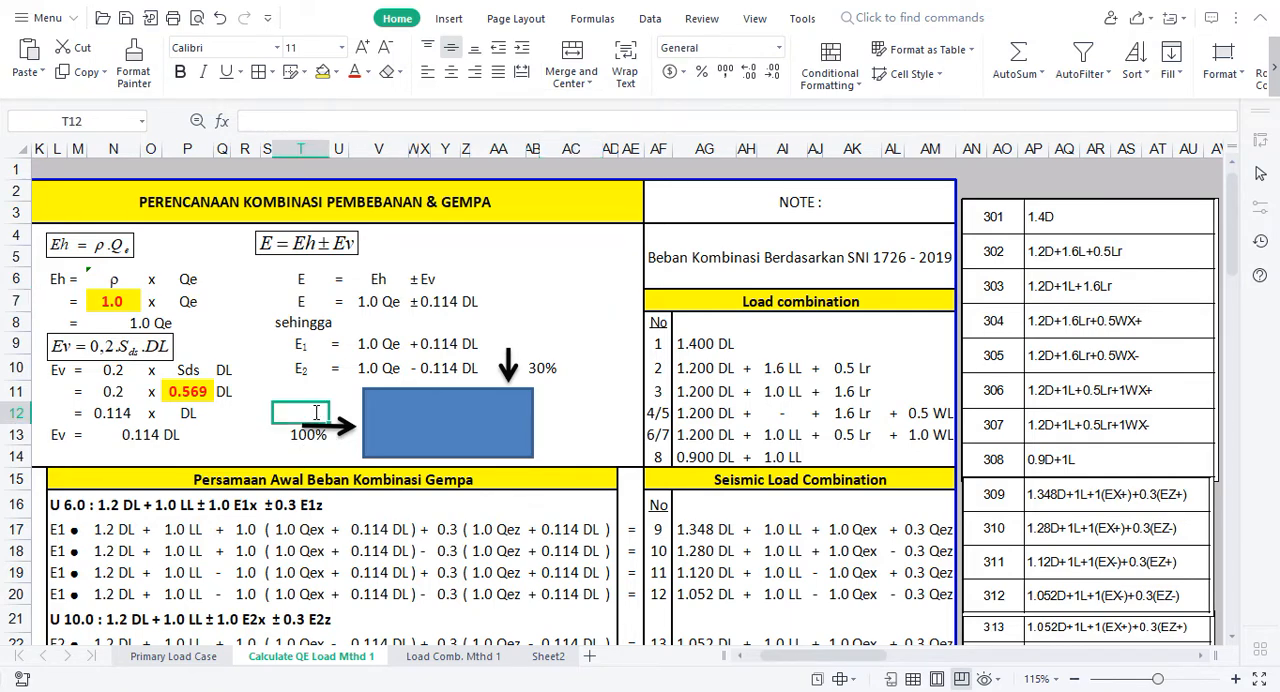
text(x)
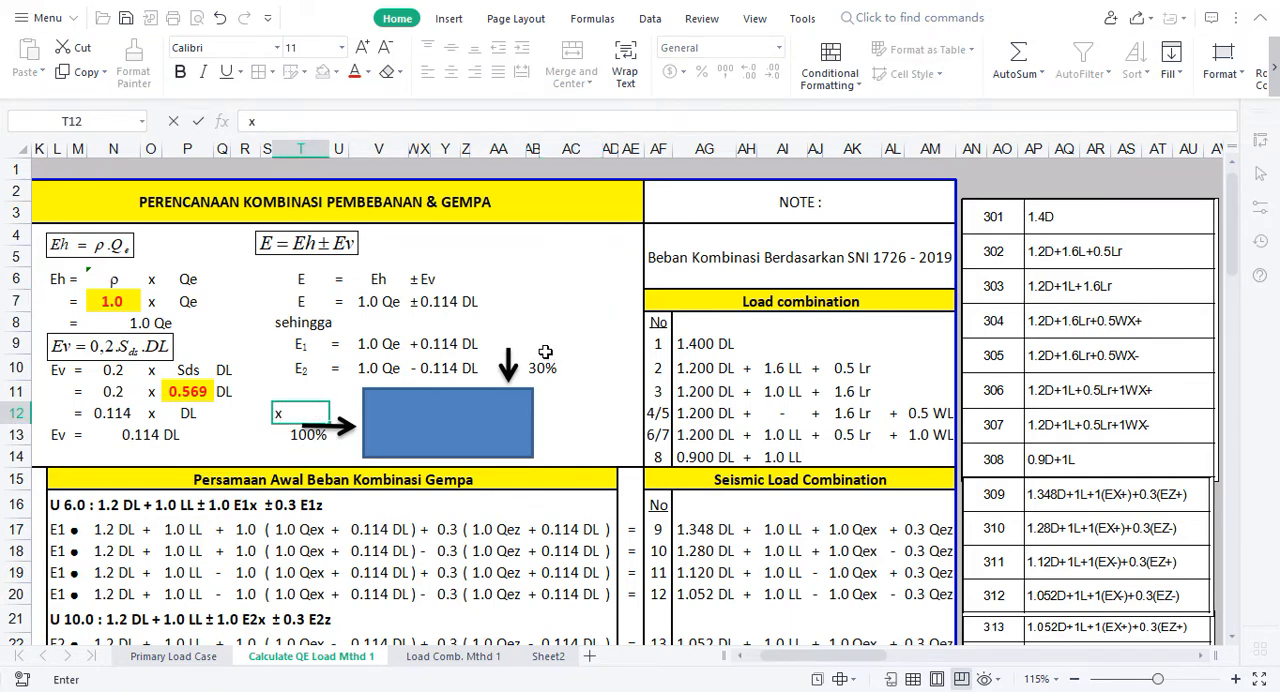
click(548, 350)
click(535, 347)
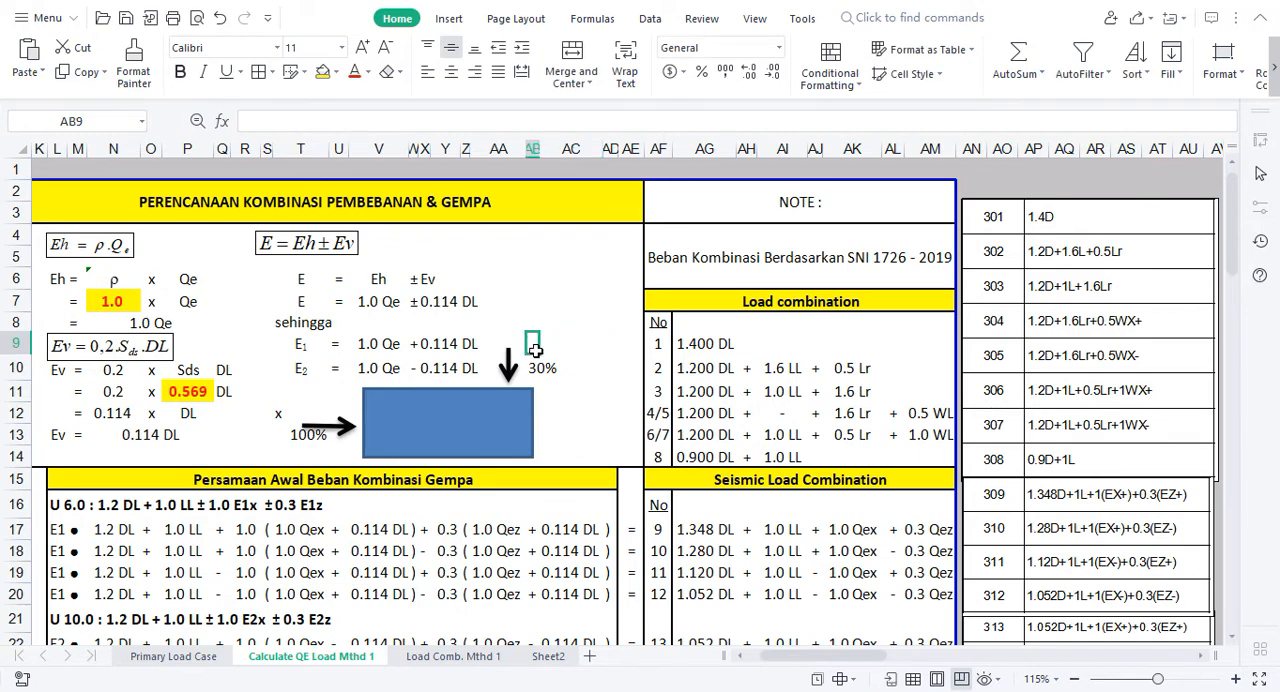
text(z)
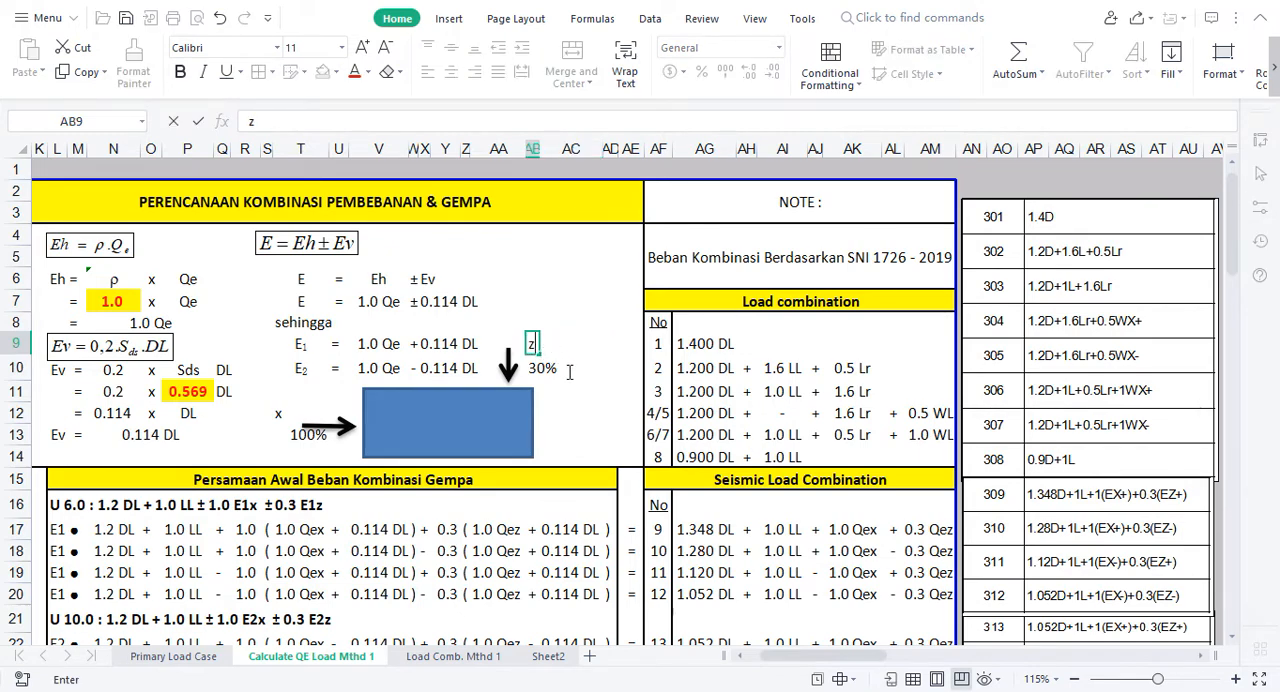
click(569, 372)
click(569, 410)
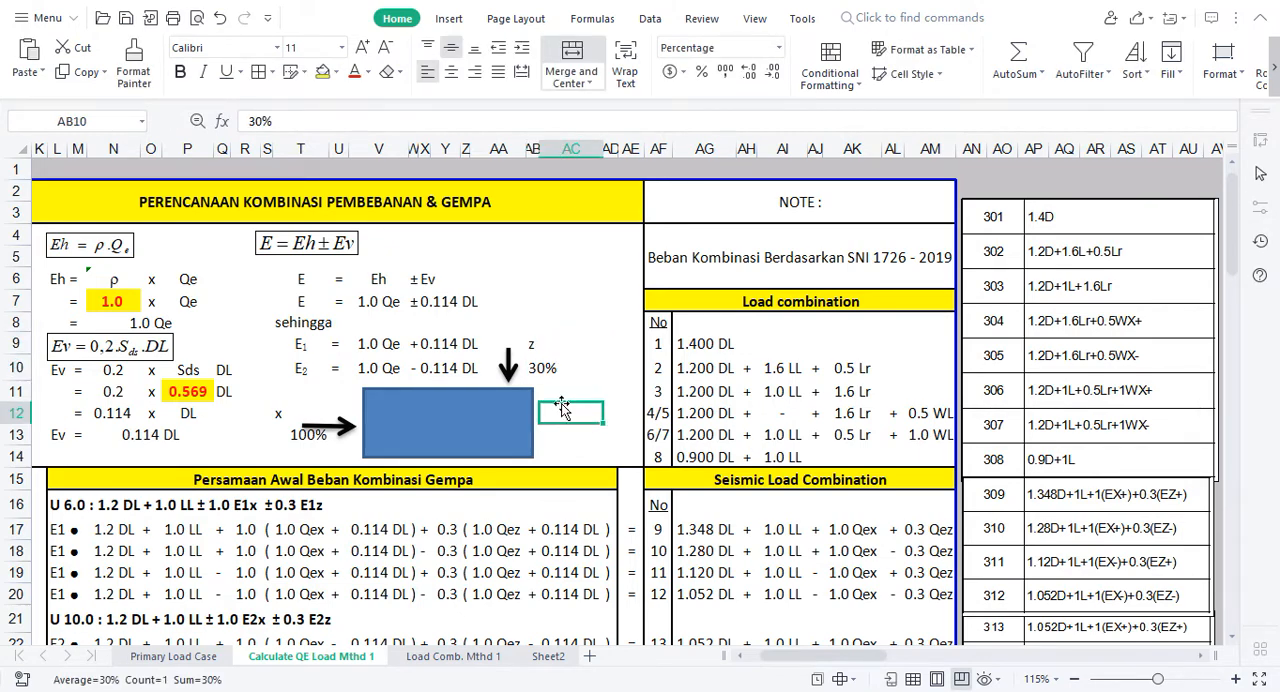
Step: Right-align the x label in cell T12
click(276, 411)
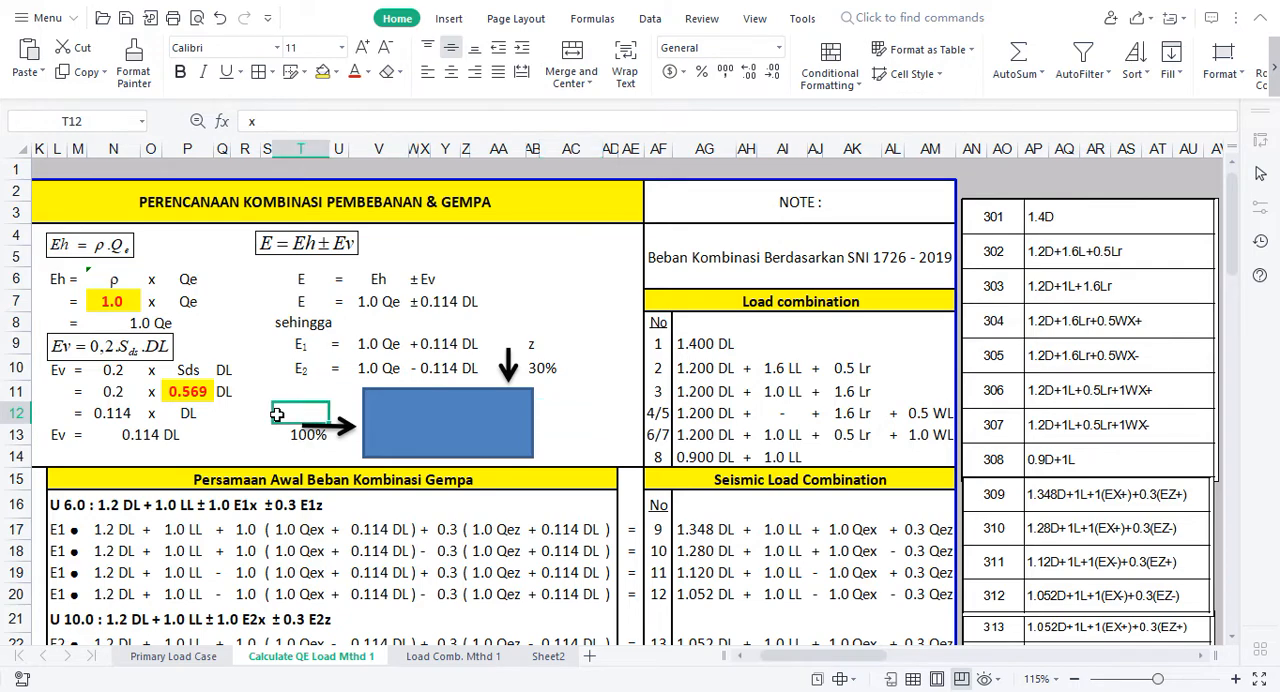
click(475, 78)
click(258, 436)
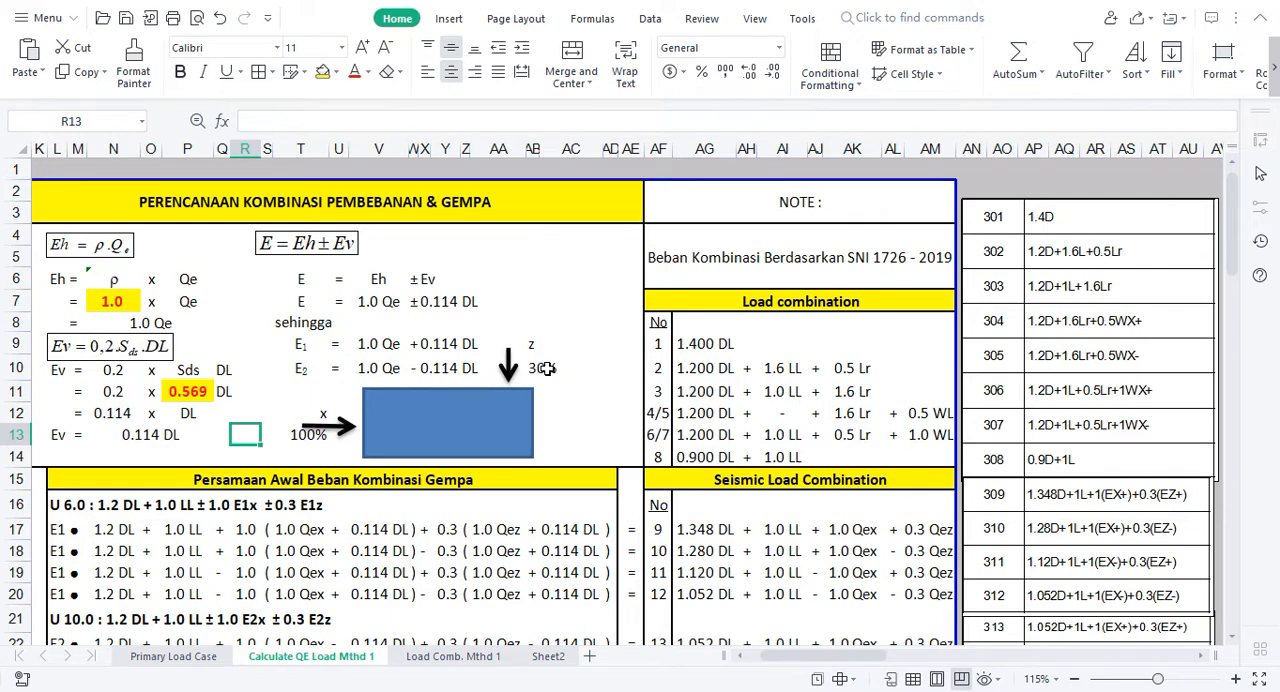
Step: Set the z-direction percentage in AB10 to 100% and the x-direction percentage in T13 to 30%
click(547, 368)
text(100)
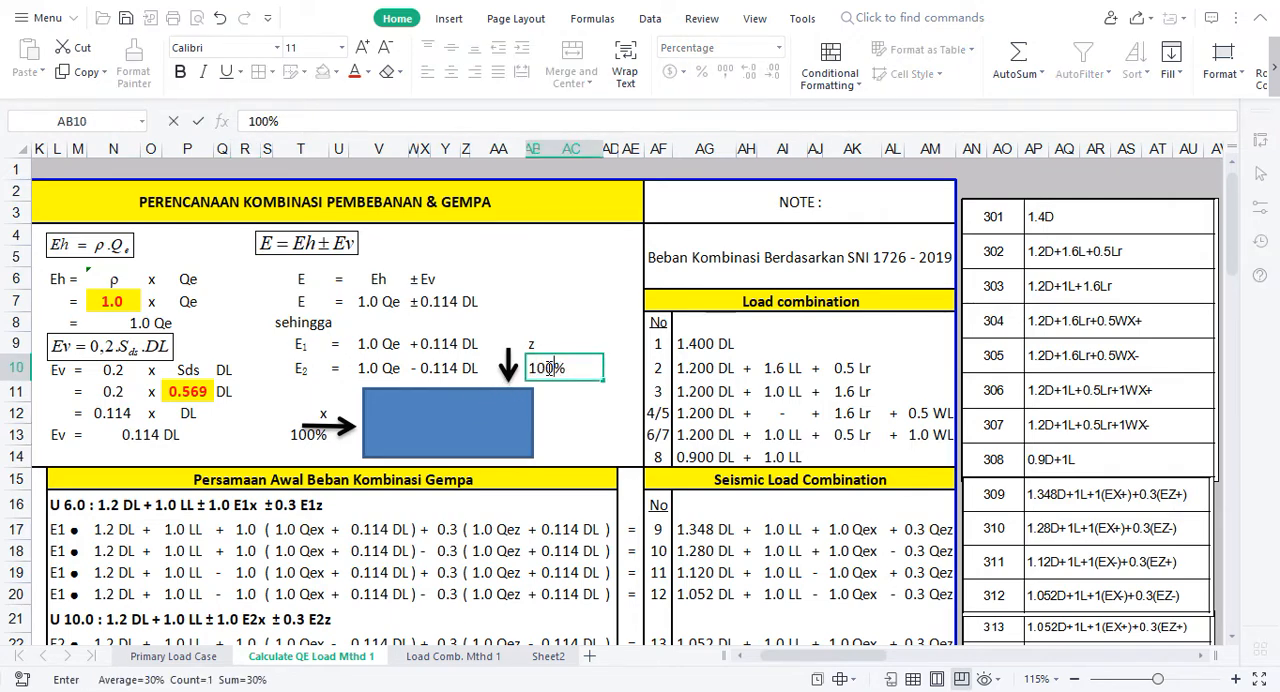
key(Return)
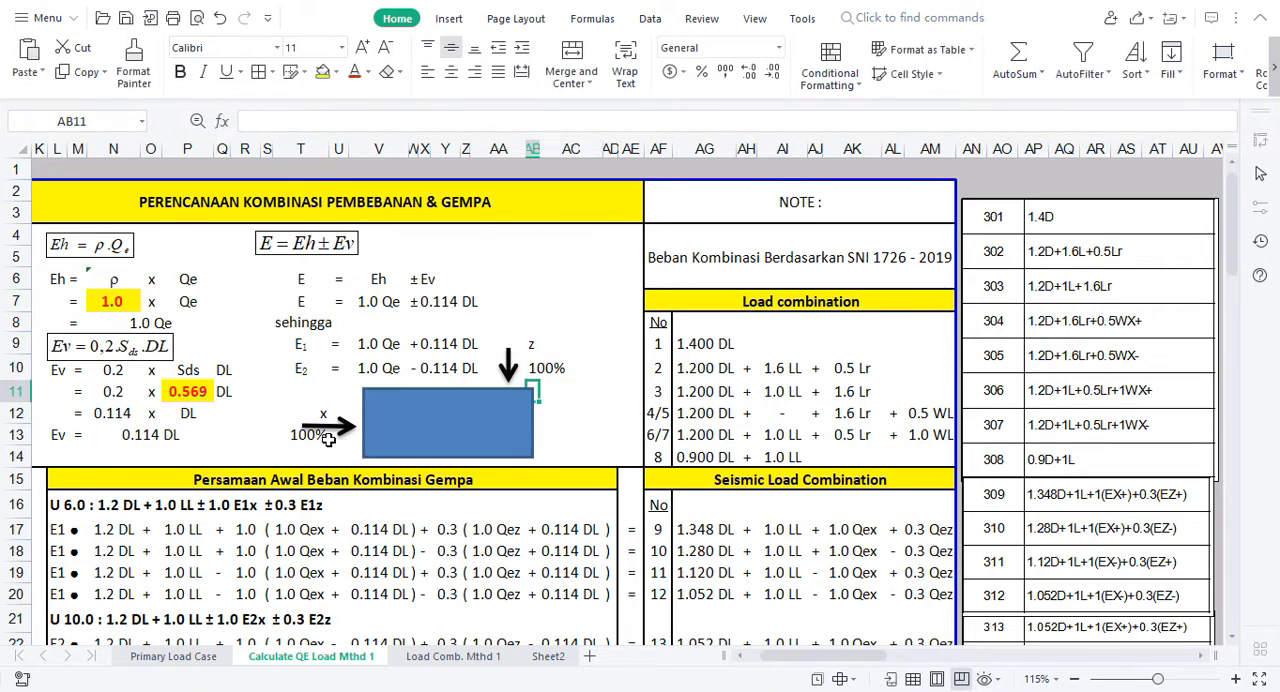
click(300, 434)
text(30)
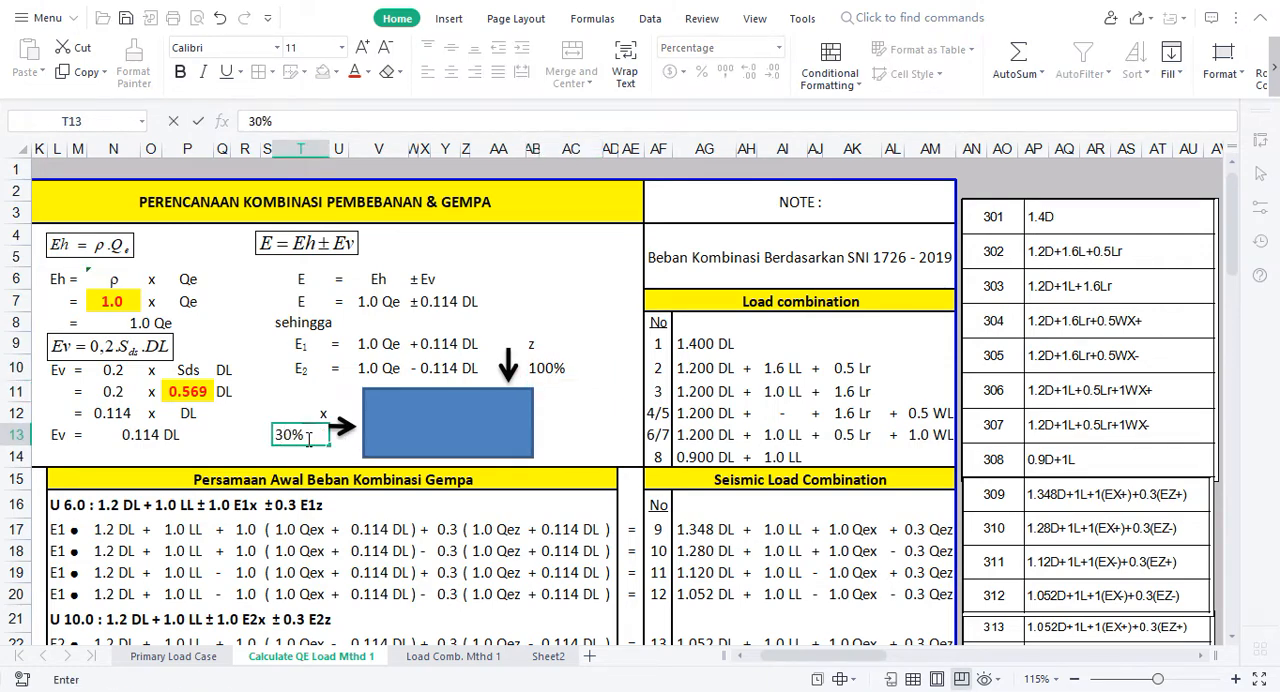
key(Return)
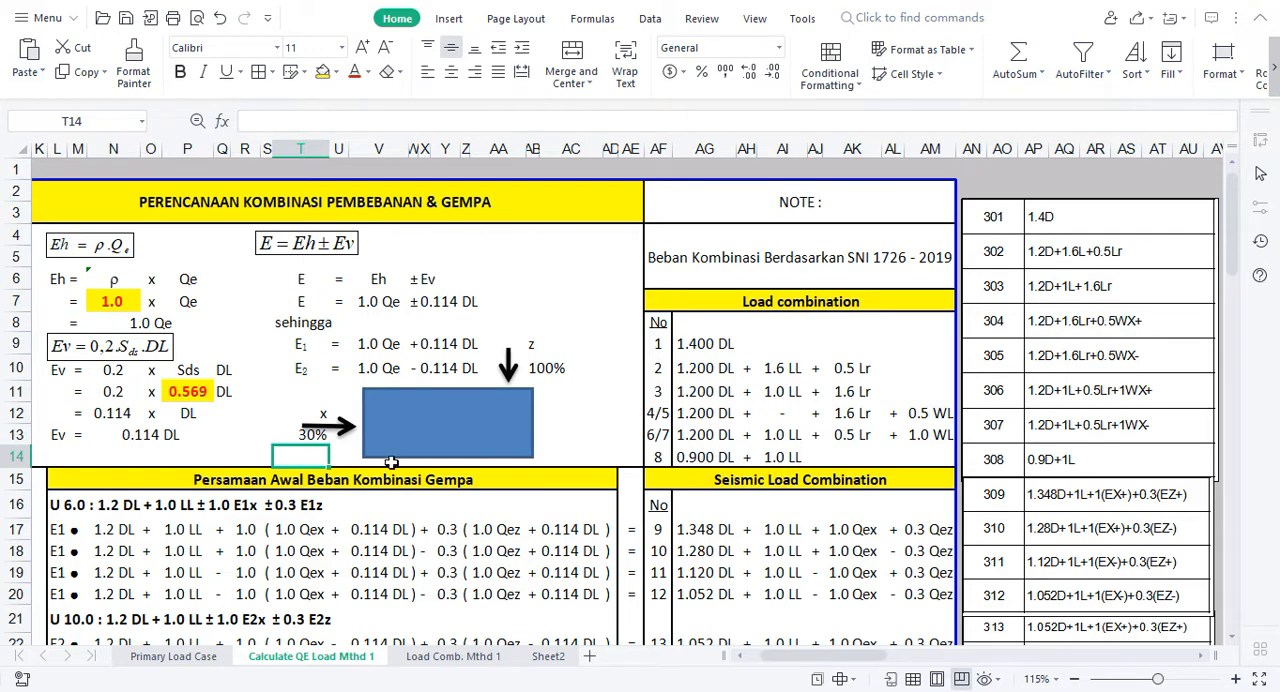
Step: Set the x-direction percentage in T13 to 100% and the z-direction percentage in AB10 to 30%
click(73, 507)
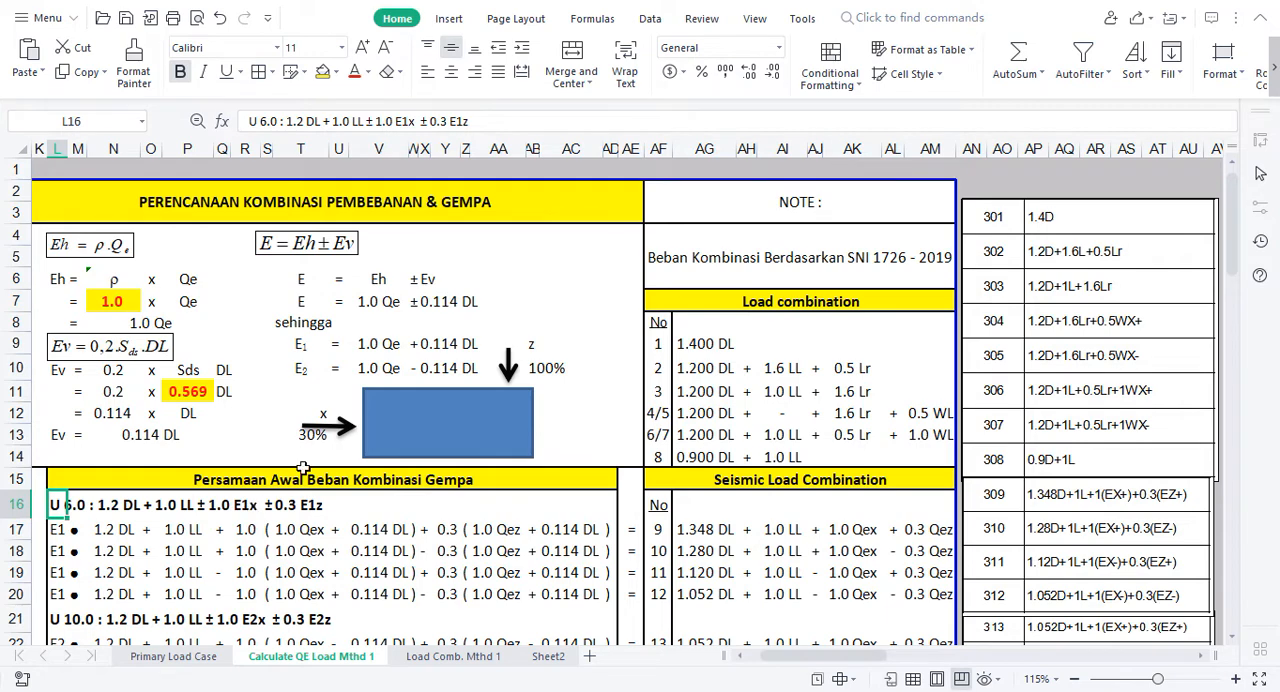
click(320, 437)
text(100)
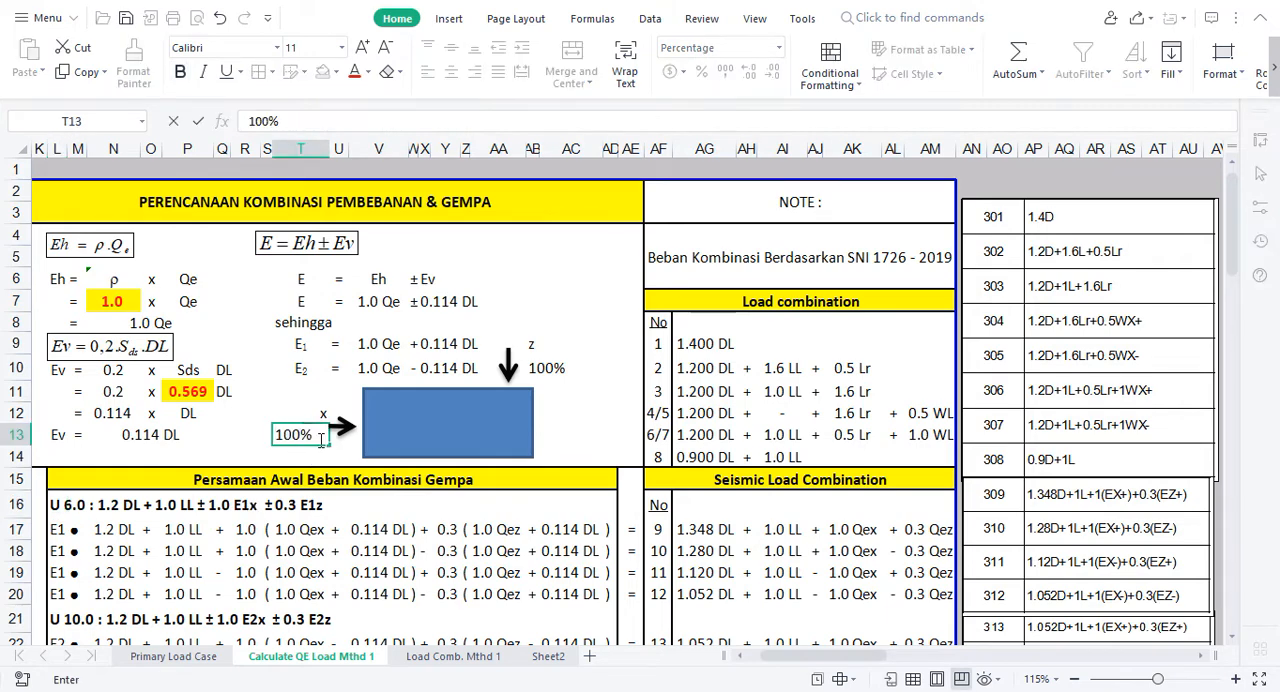
key(Tab)
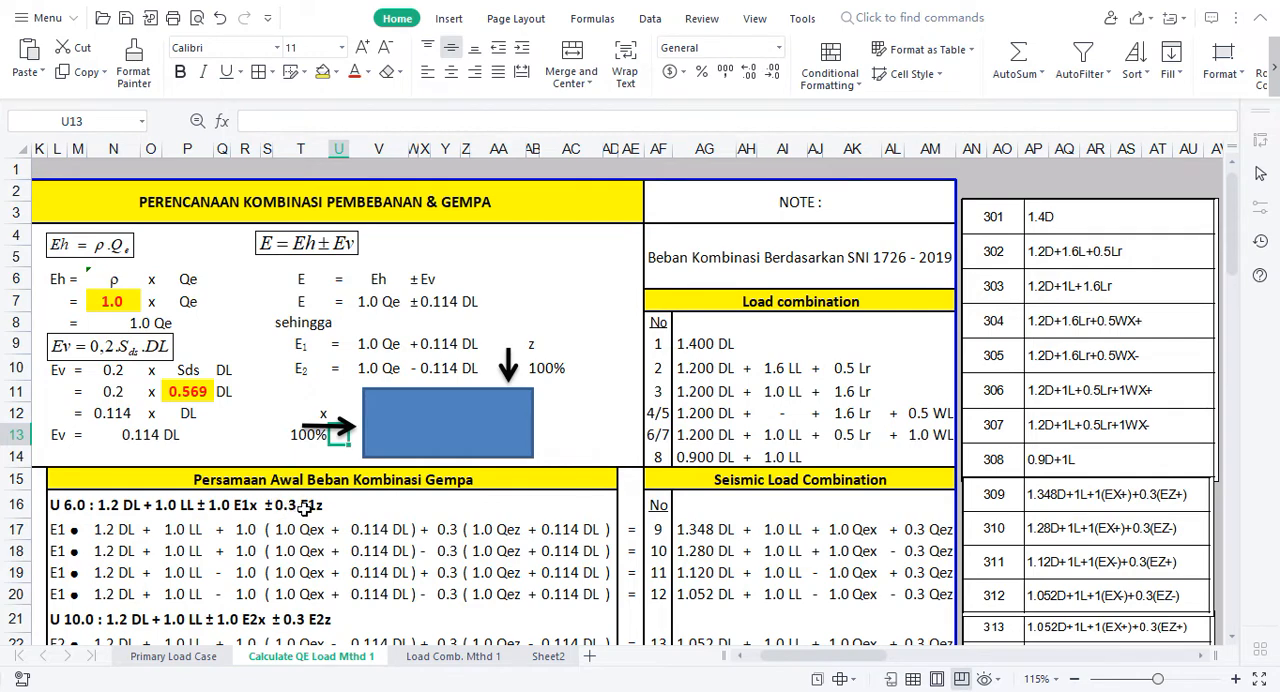
click(540, 370)
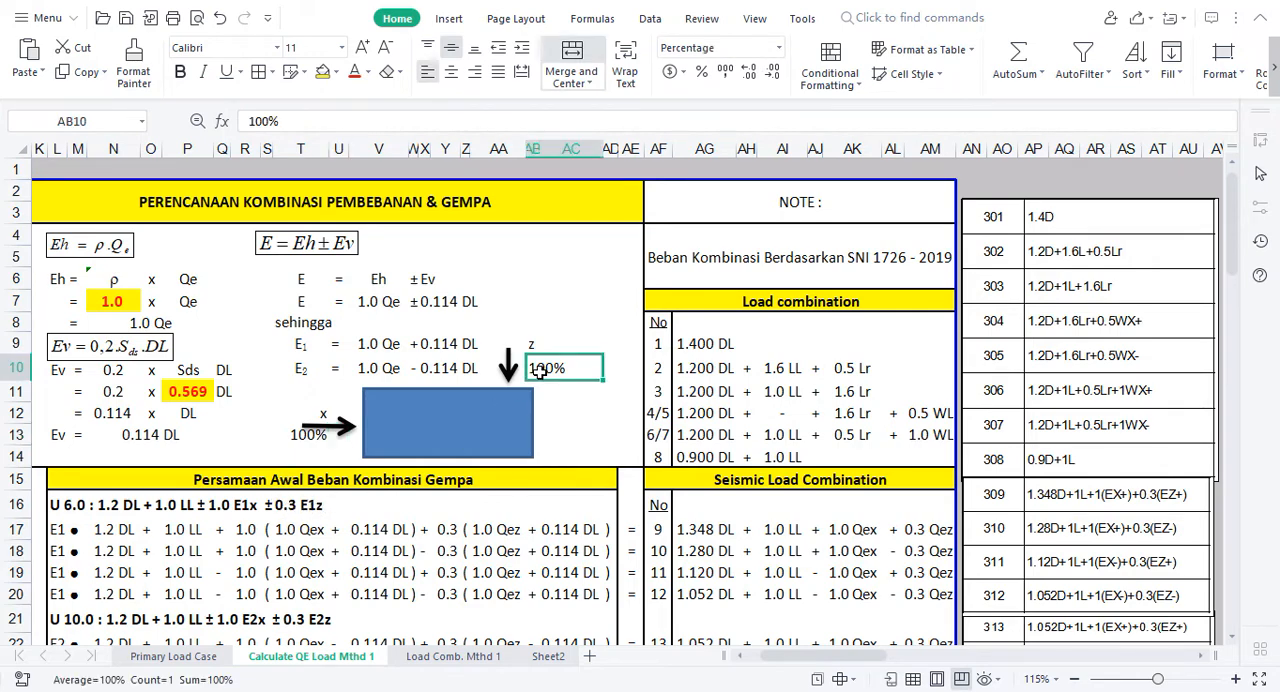
text(30)
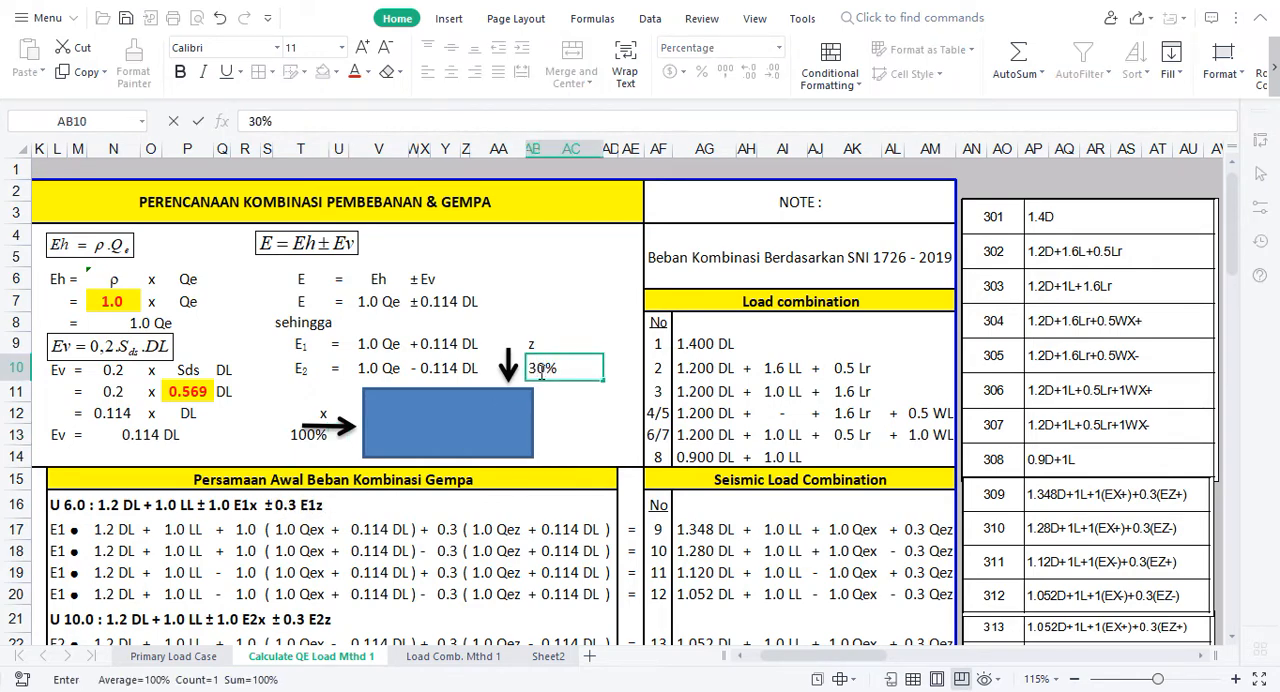
key(Return)
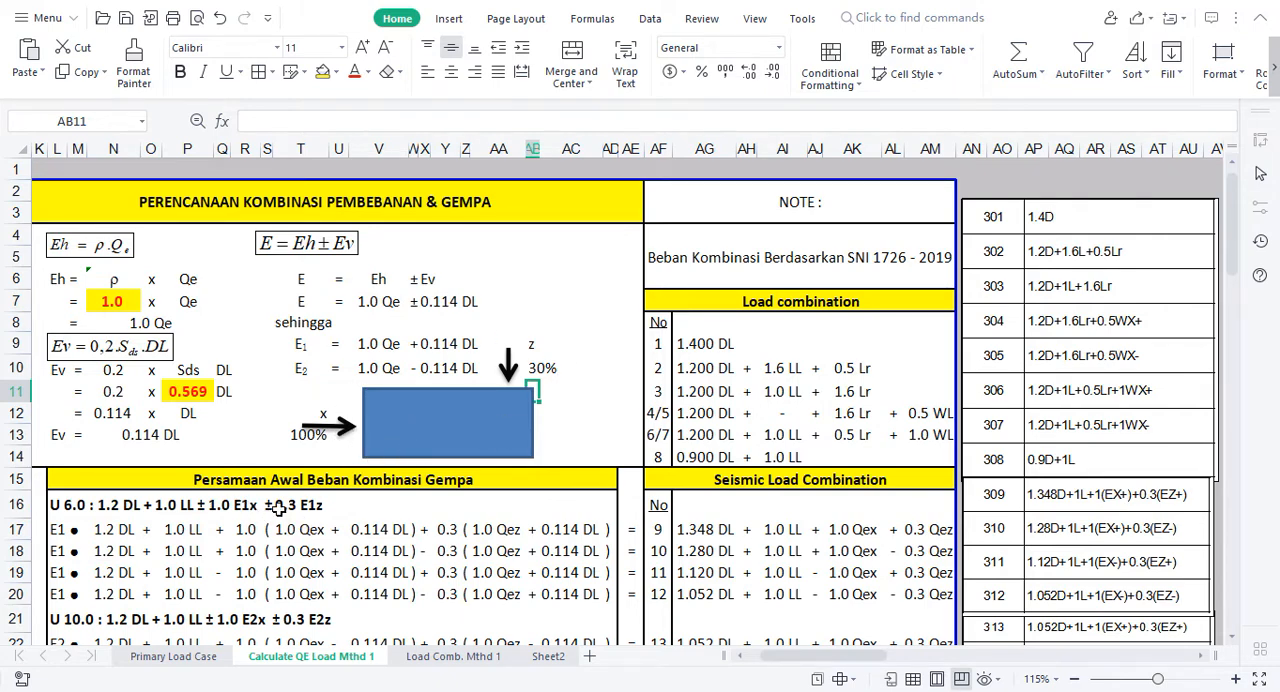
Step: Examine the E1 and E2 terms, the E = Eh ± Ev equation, and the ρ and Qe factors of Eh
click(305, 343)
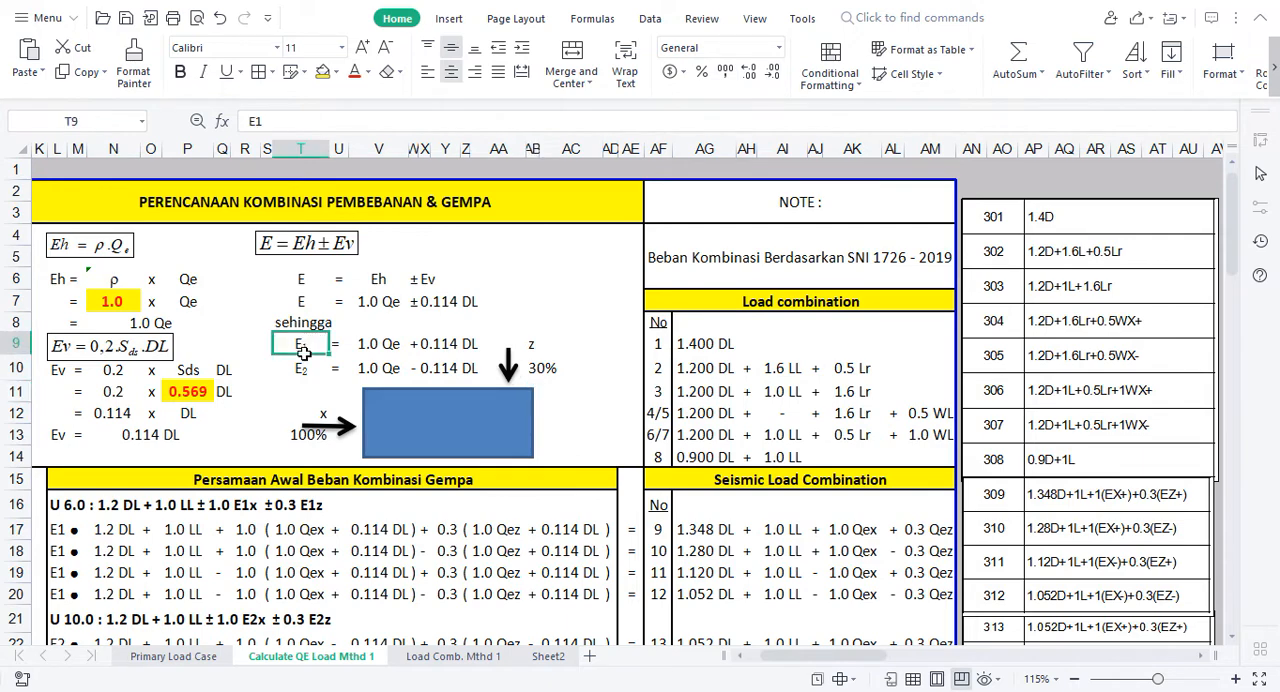
click(302, 372)
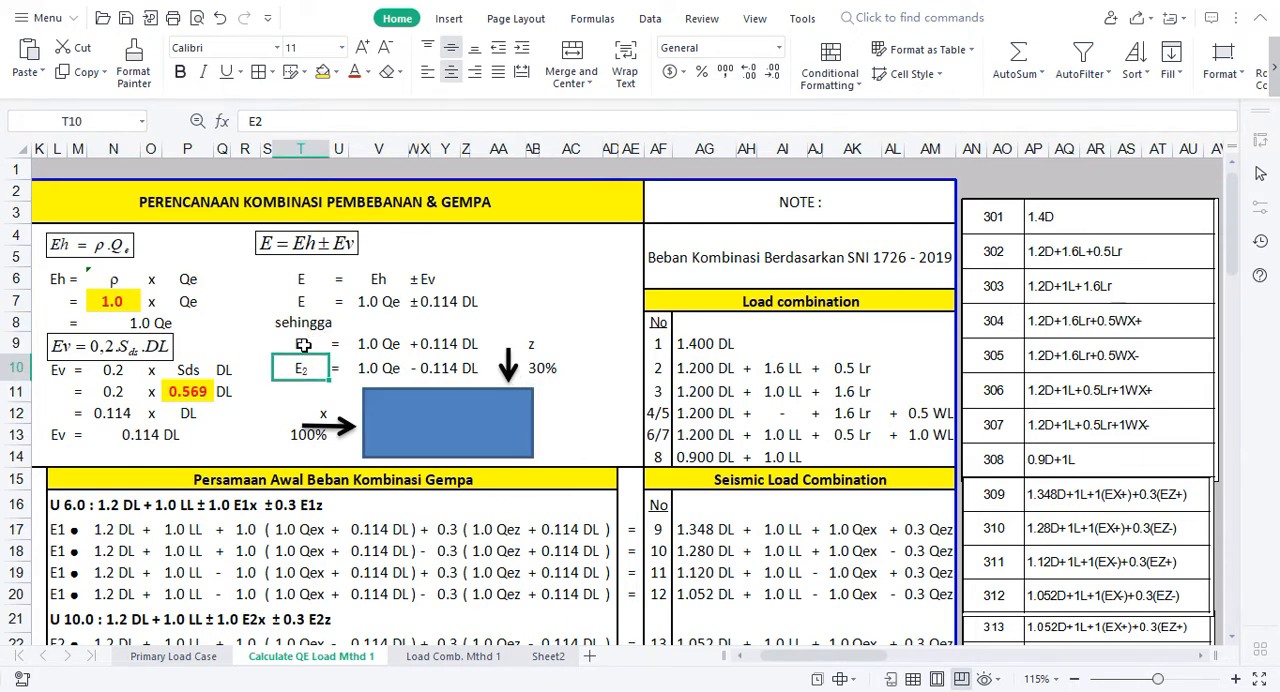
click(303, 343)
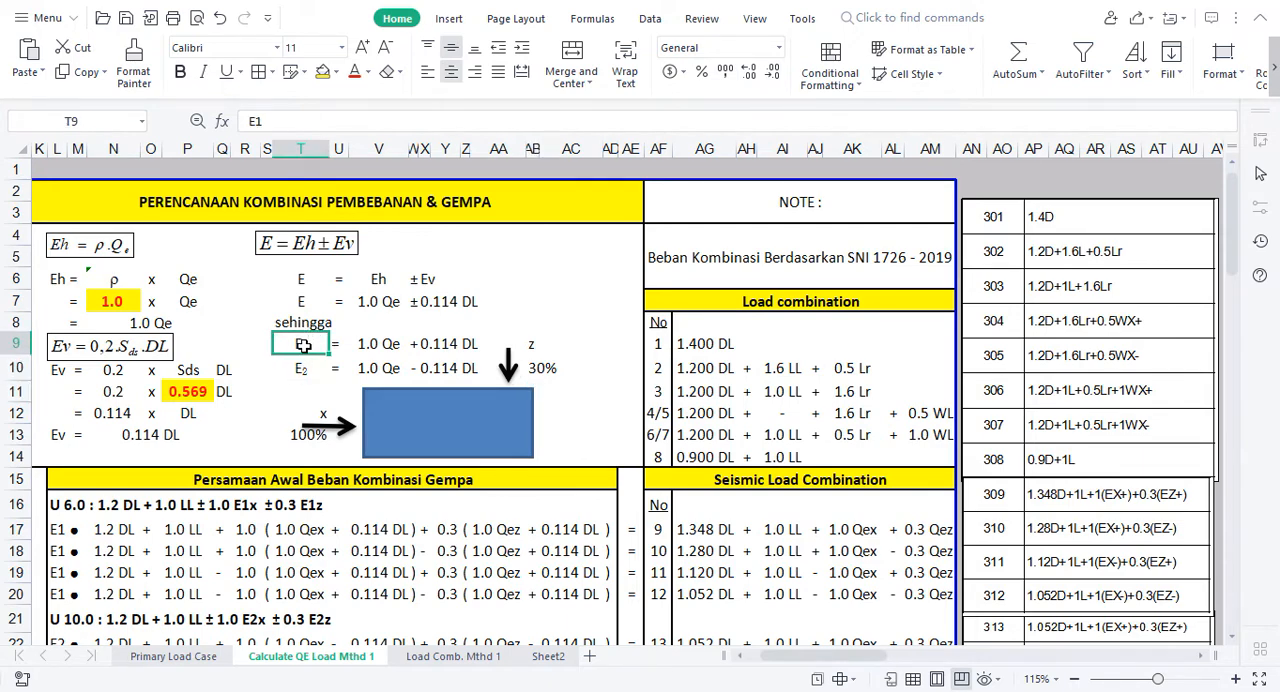
click(318, 249)
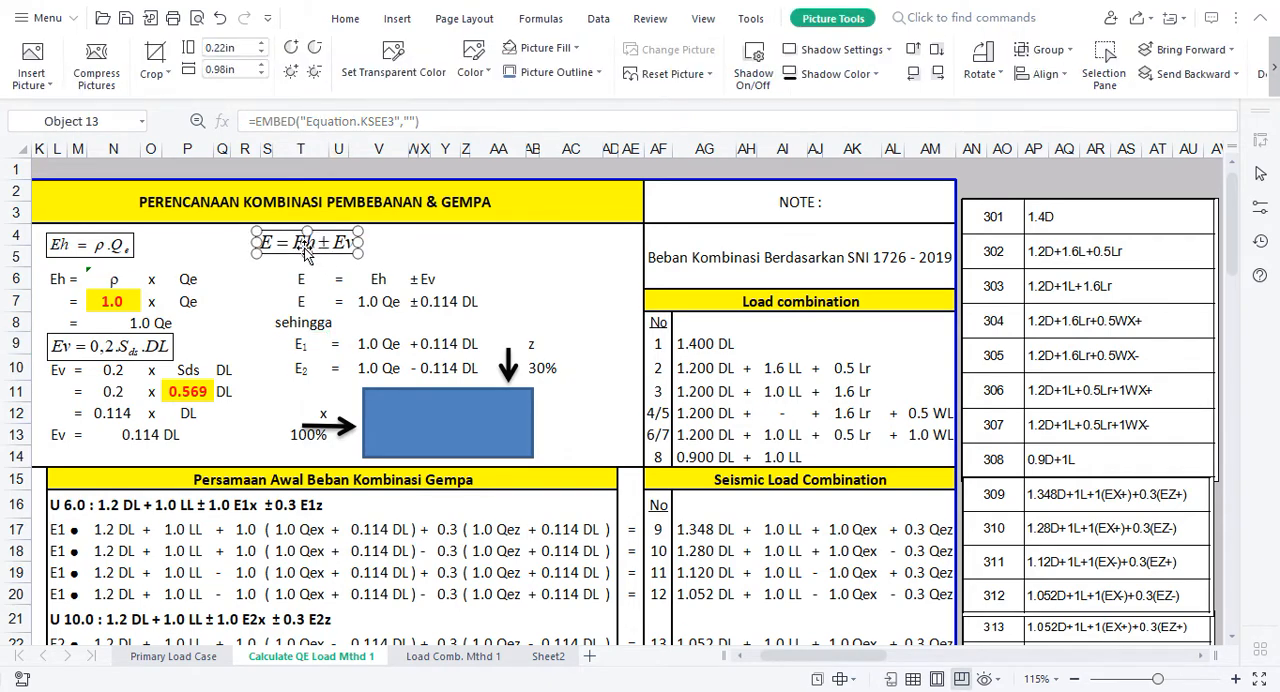
click(433, 240)
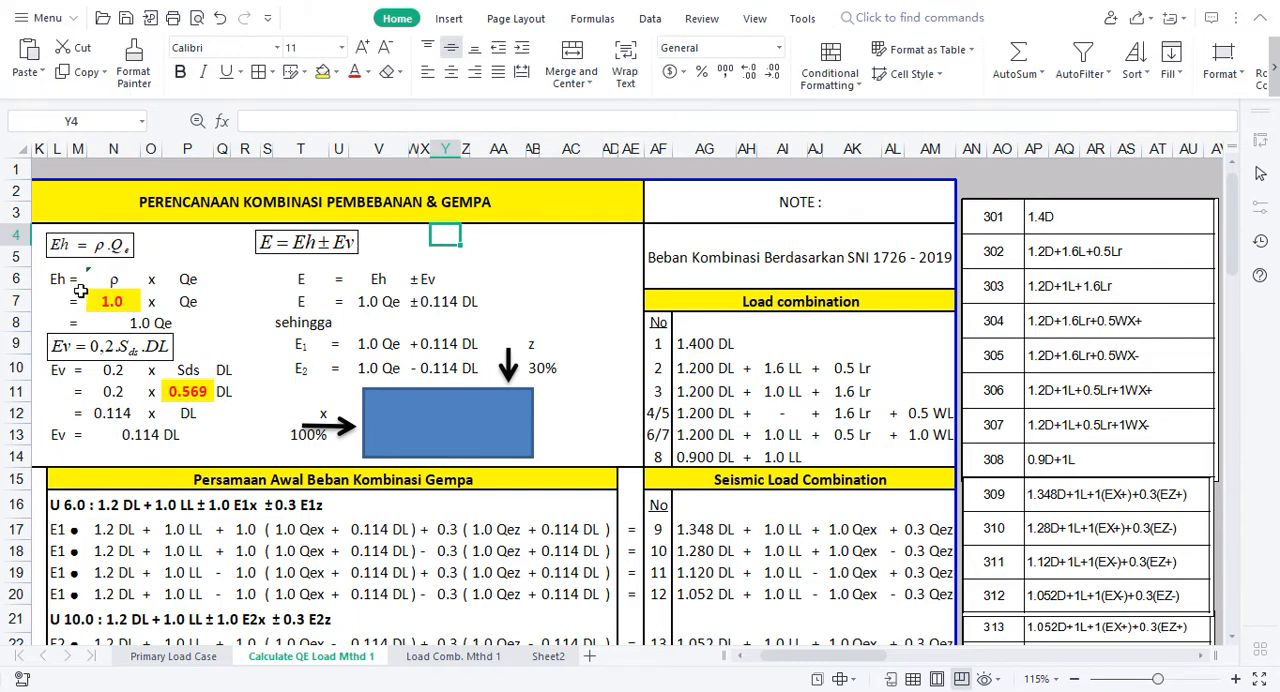
click(116, 281)
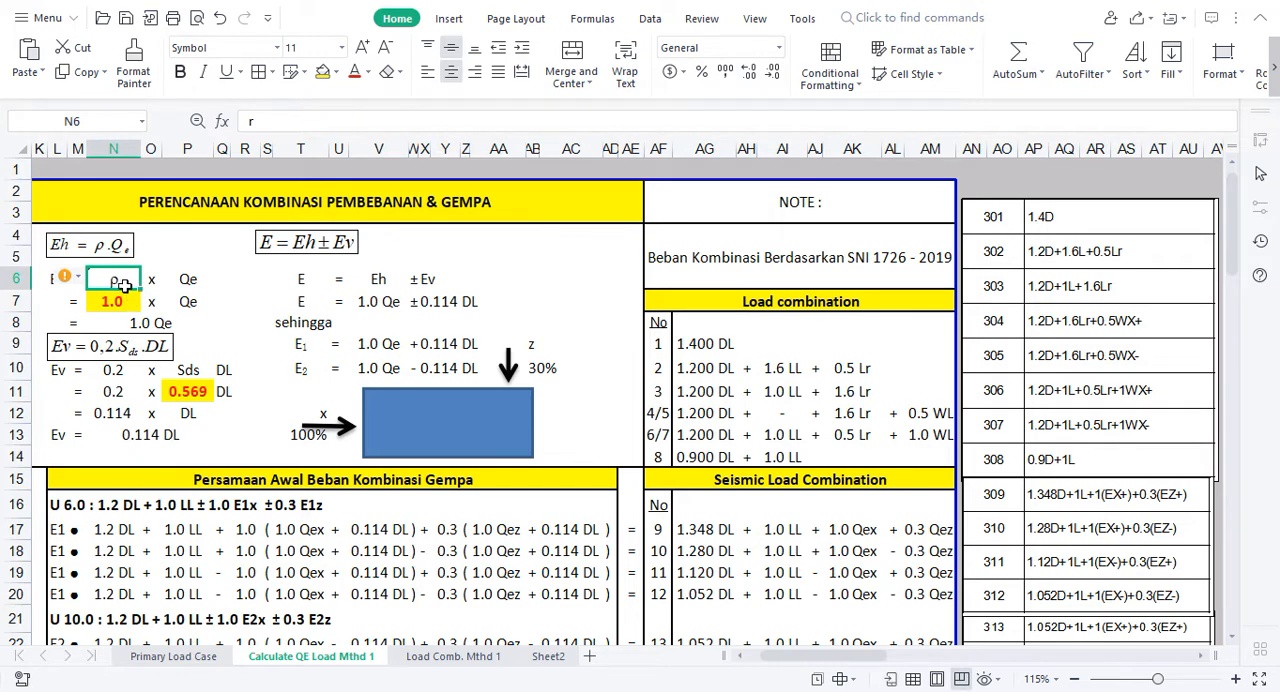
click(196, 281)
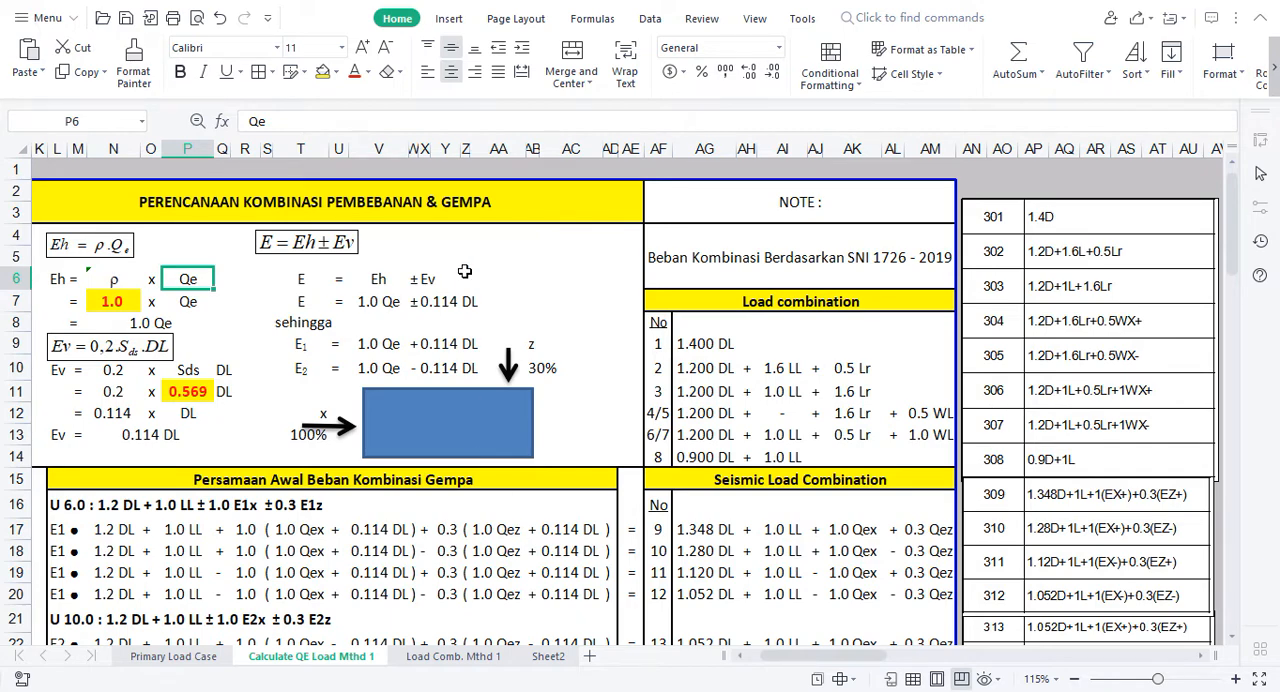
Step: Enter the seismic load labels EQX in cell AC5 and EQZ in cell AC6
click(558, 251)
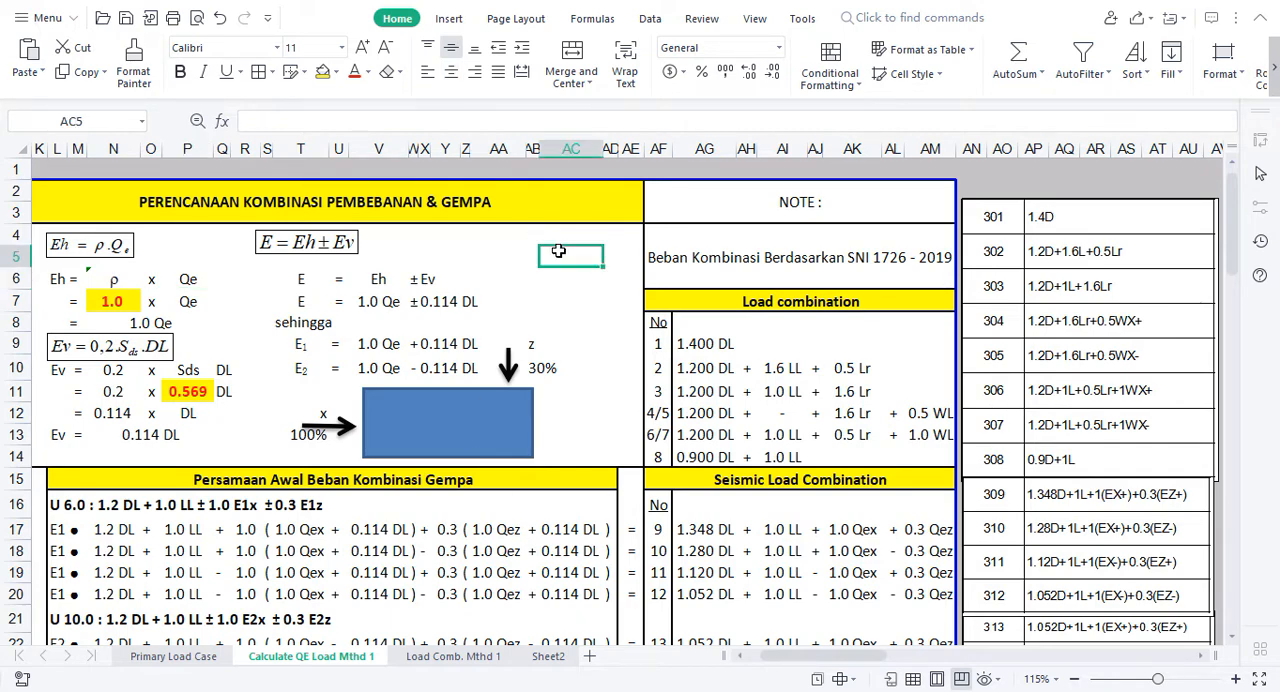
text(eq)
text(EQX)
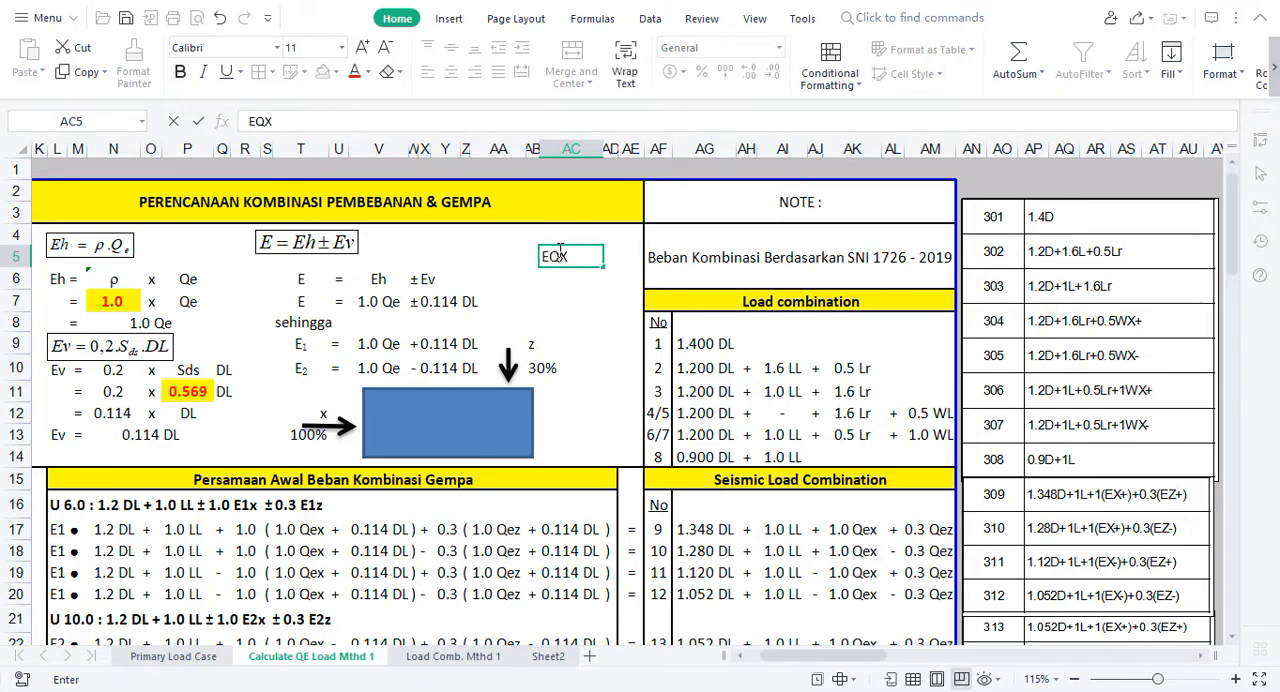
key(Return)
text(EQZ)
key(Return)
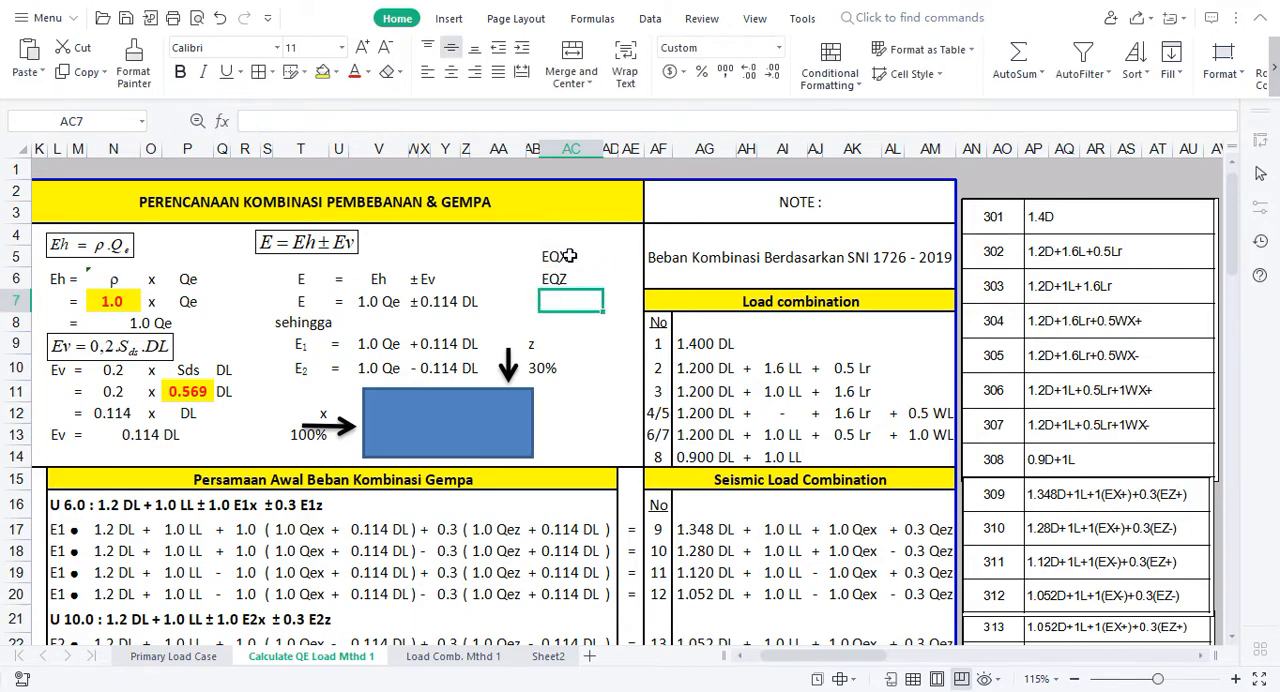
Step: Clear the EQX and EQZ labels from cells AC5 and AC6
drag(566, 252, 567, 278)
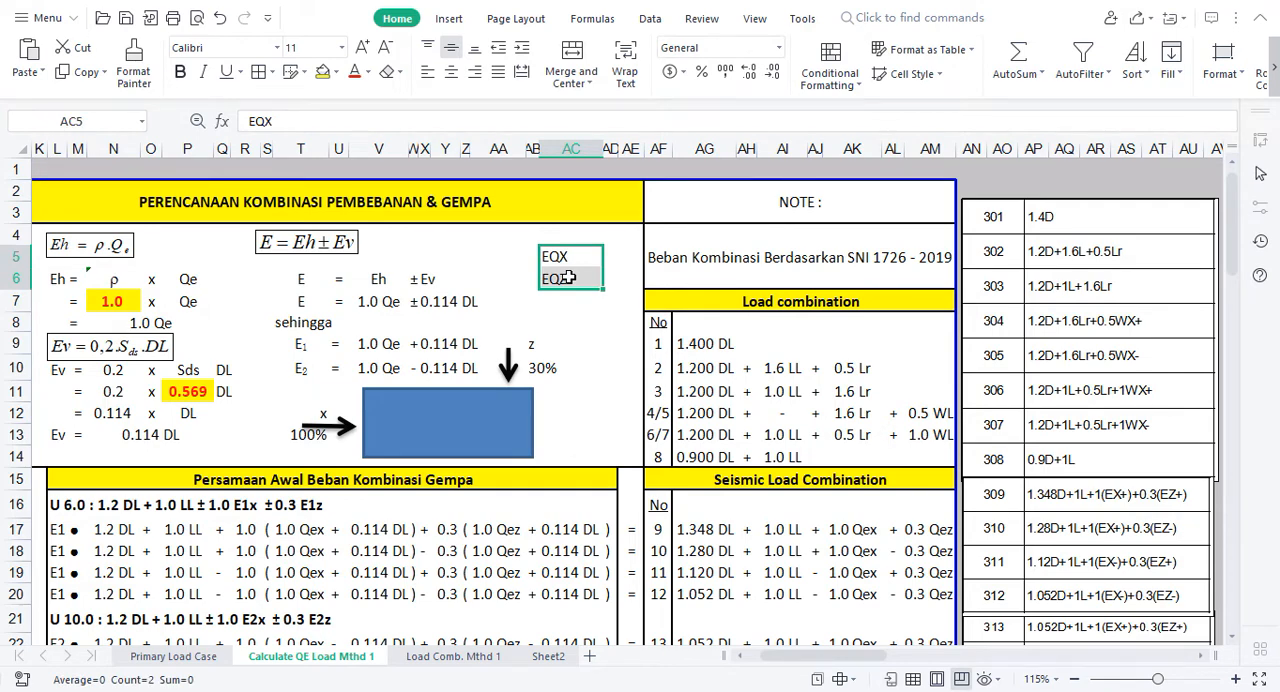
key(Delete)
click(585, 322)
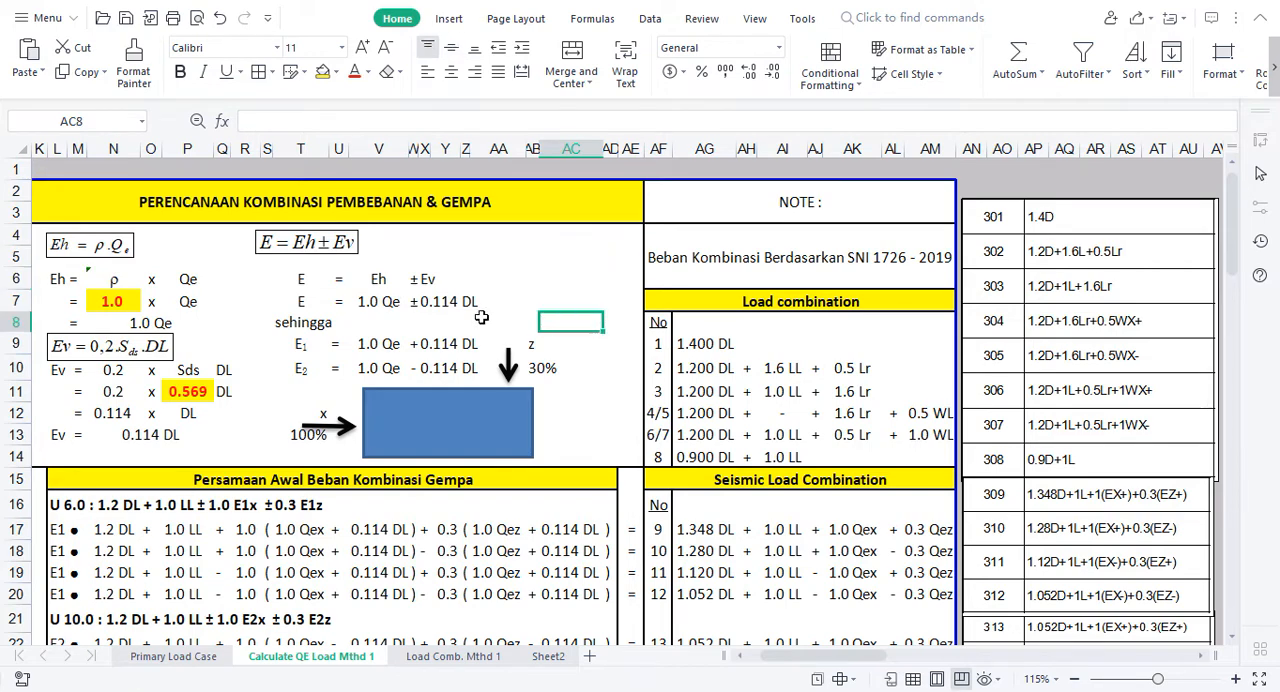
Step: Note the ρ values by category in Y4:AA5, with 1 for BC and 1.3 for DEF
click(118, 299)
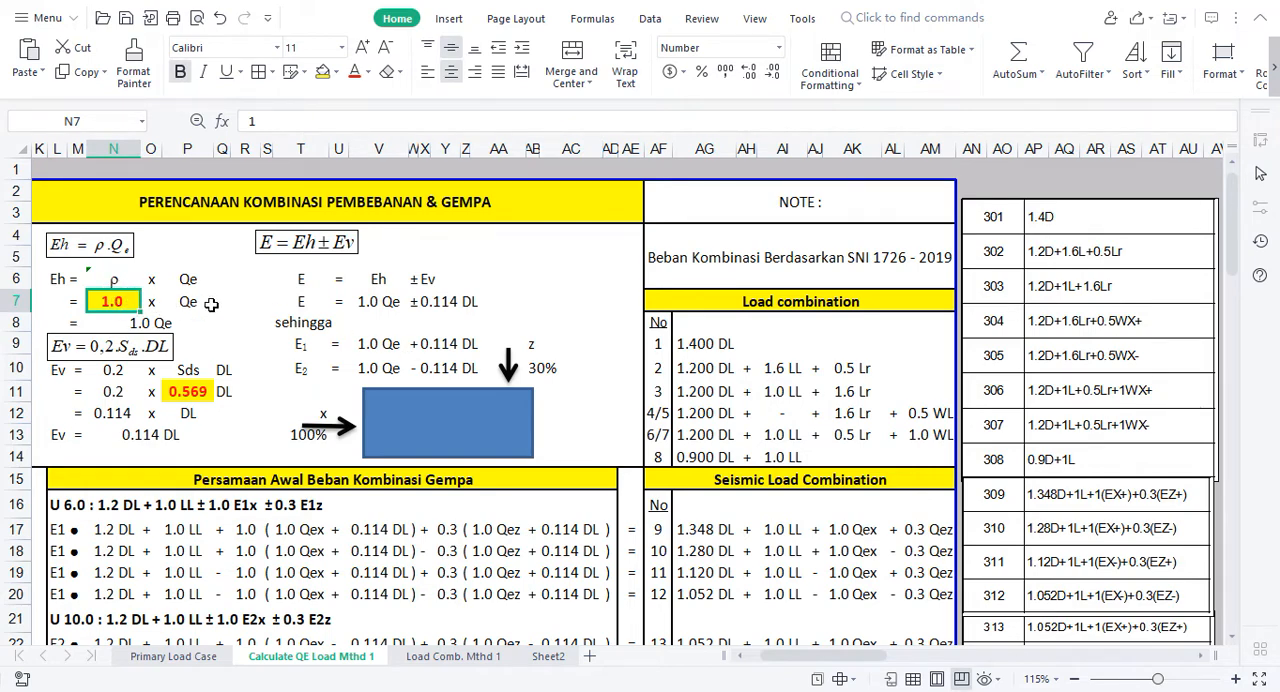
click(452, 250)
click(450, 234)
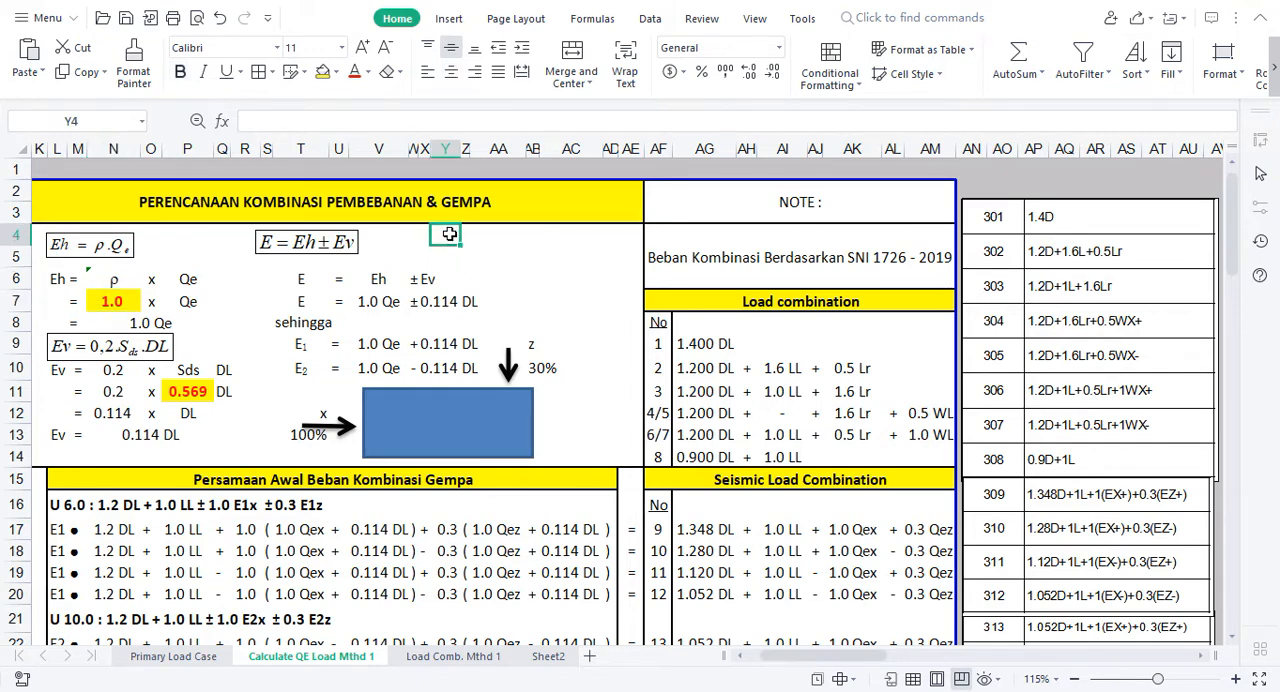
text(B)
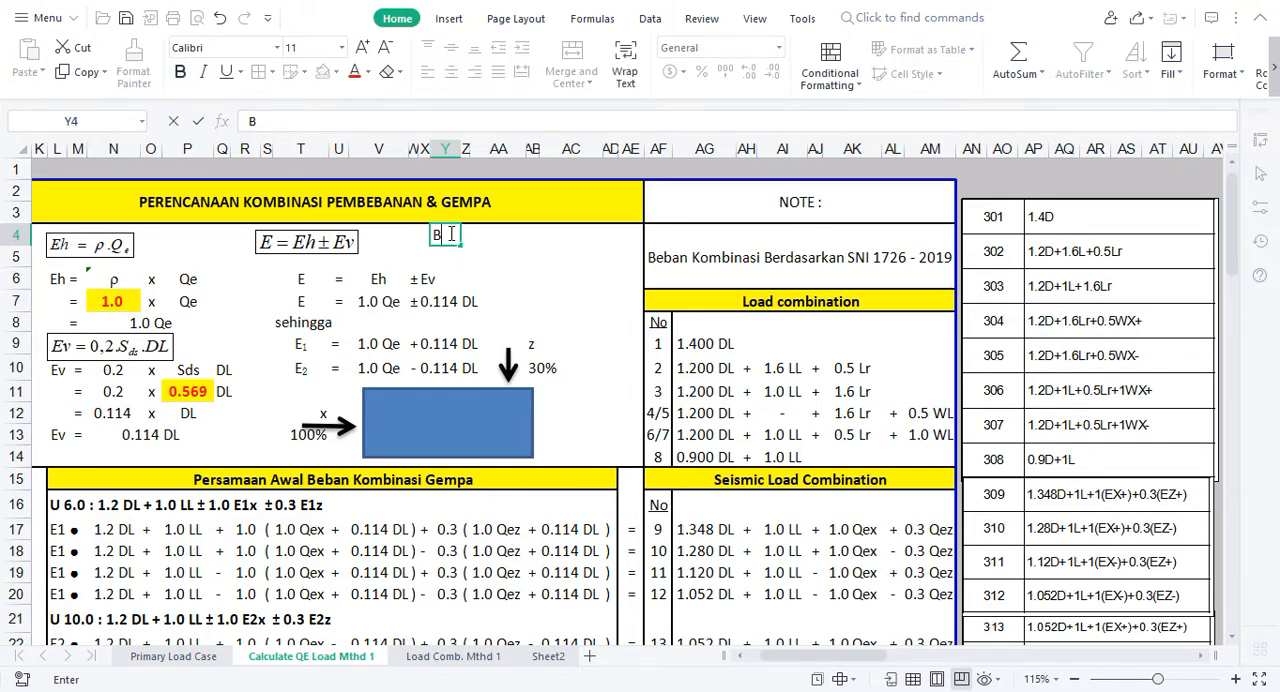
text(C)
key(Tab)
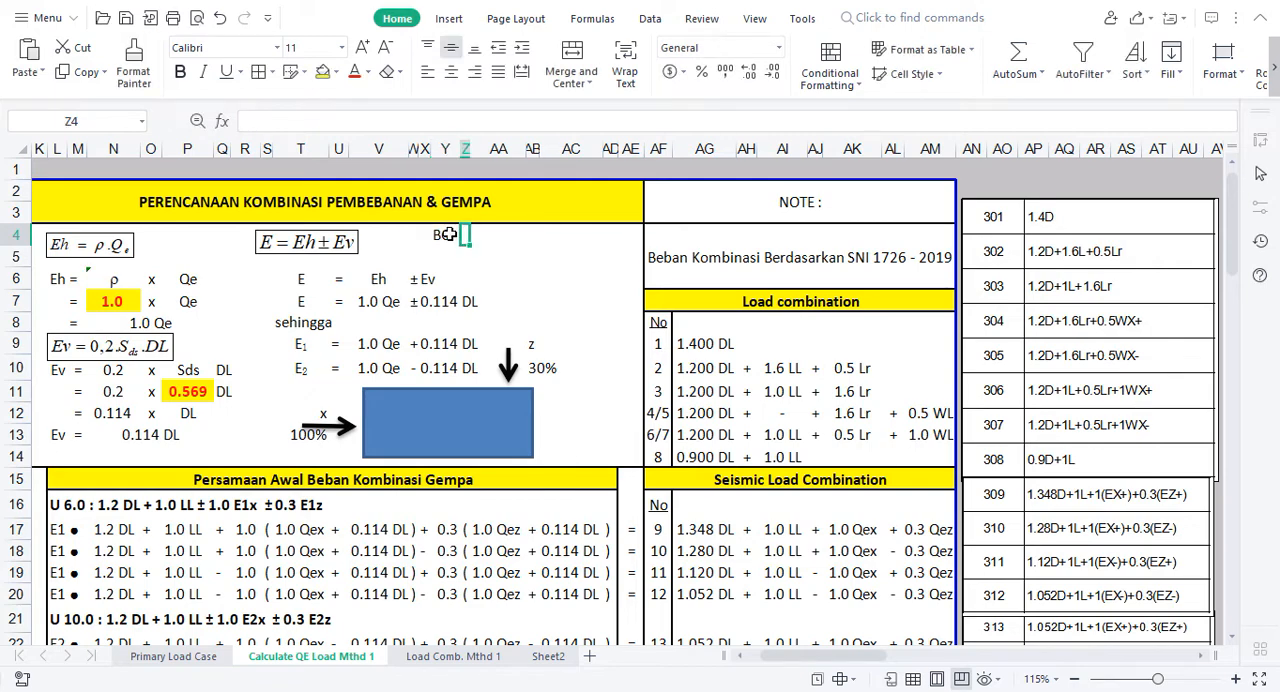
key(Tab)
text(1)
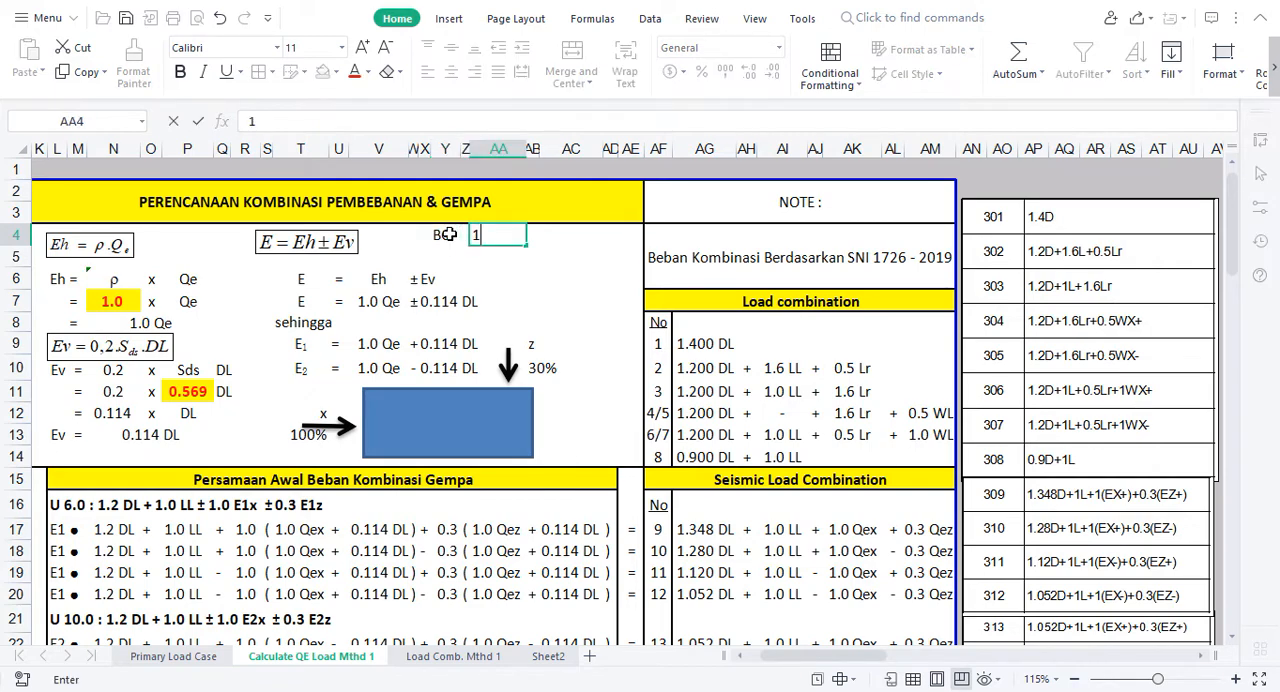
click(443, 254)
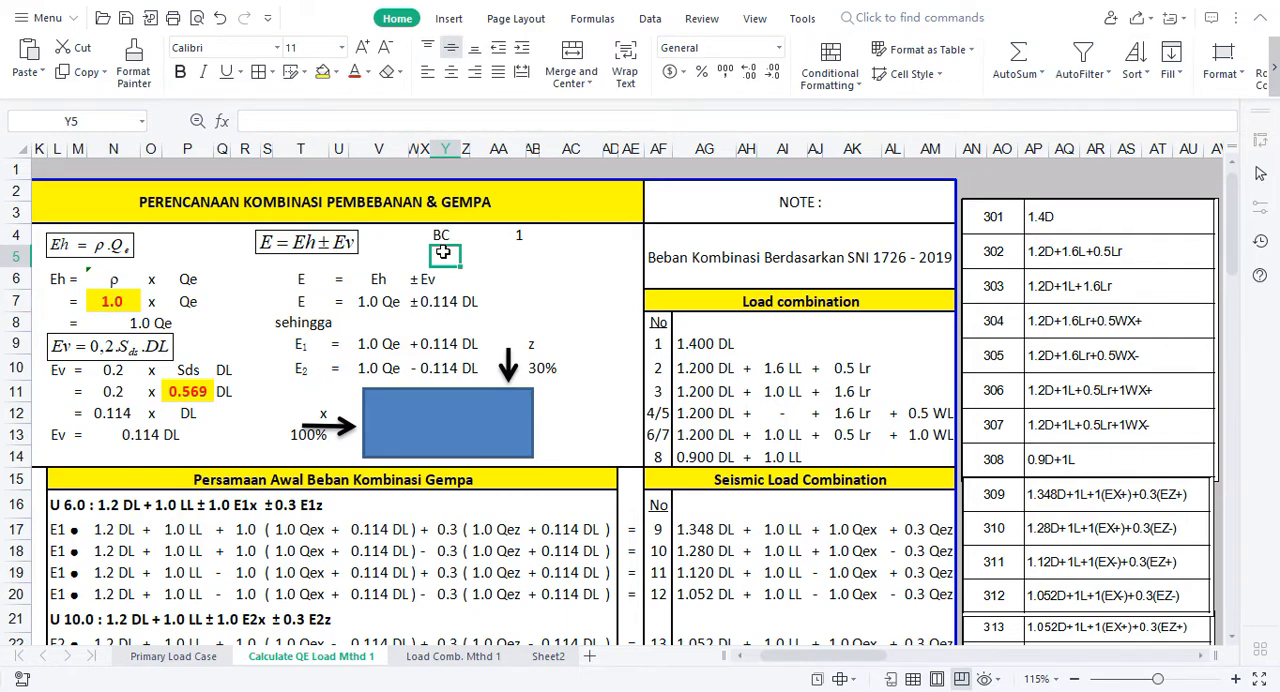
text(DEF)
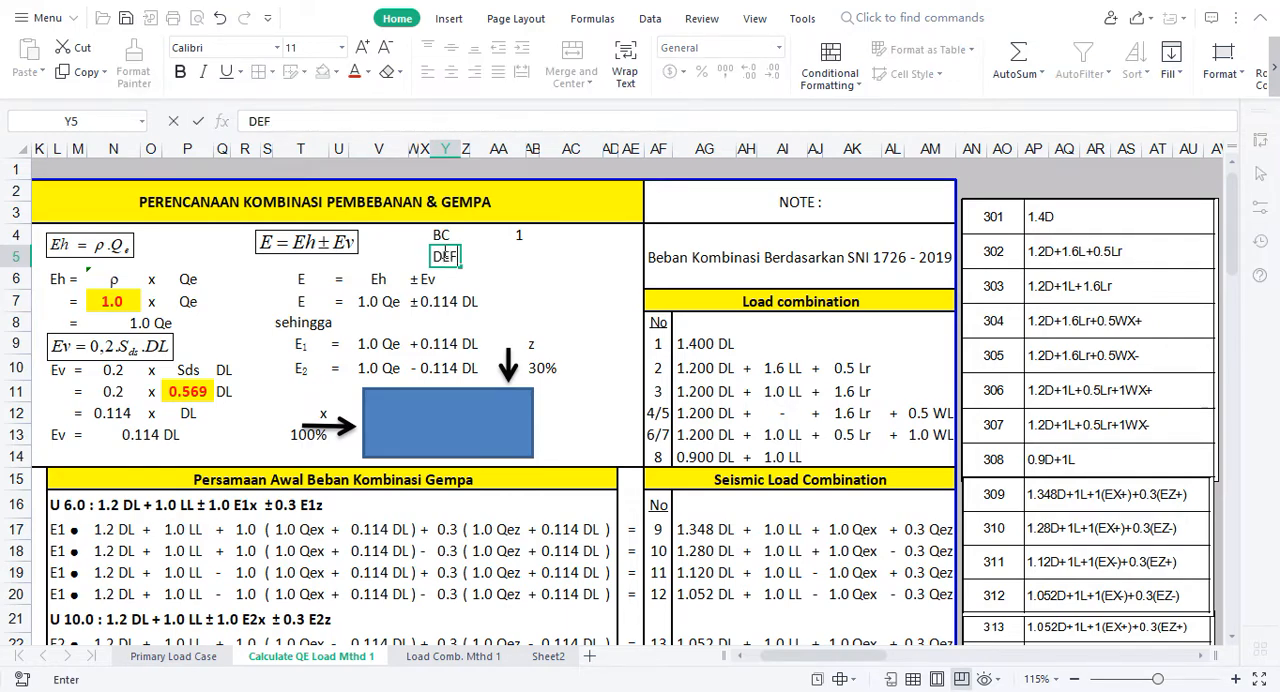
key(Tab)
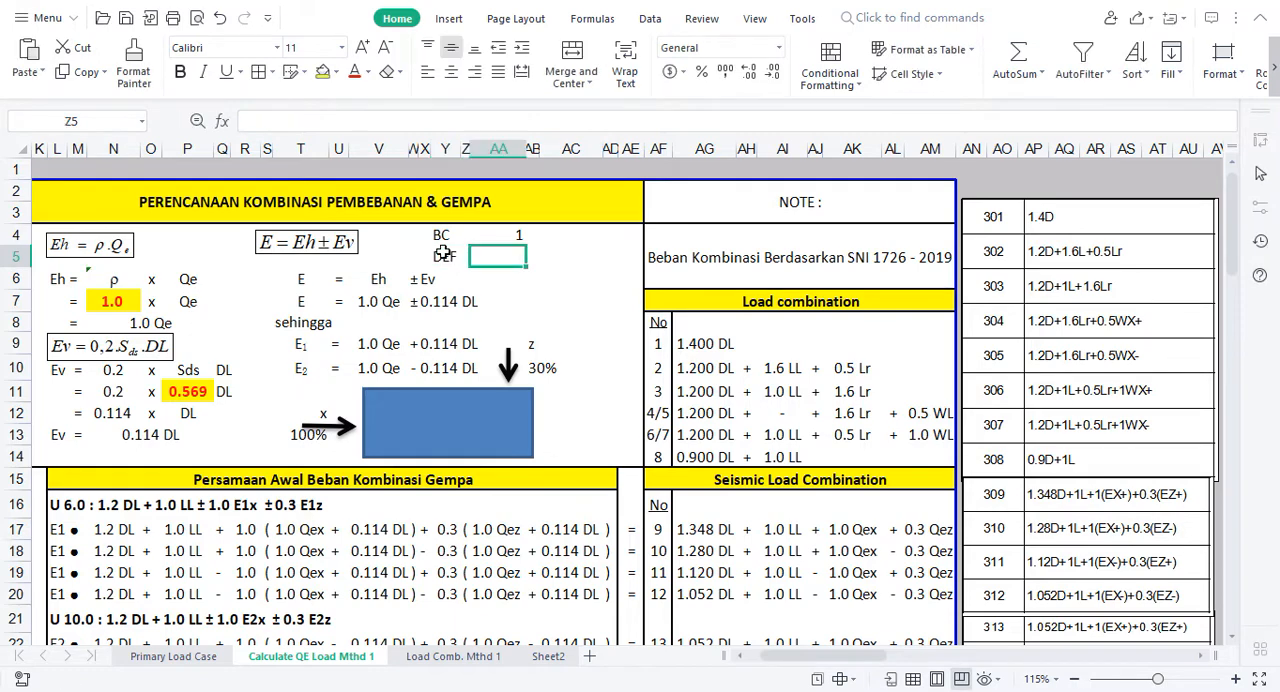
text(1.3)
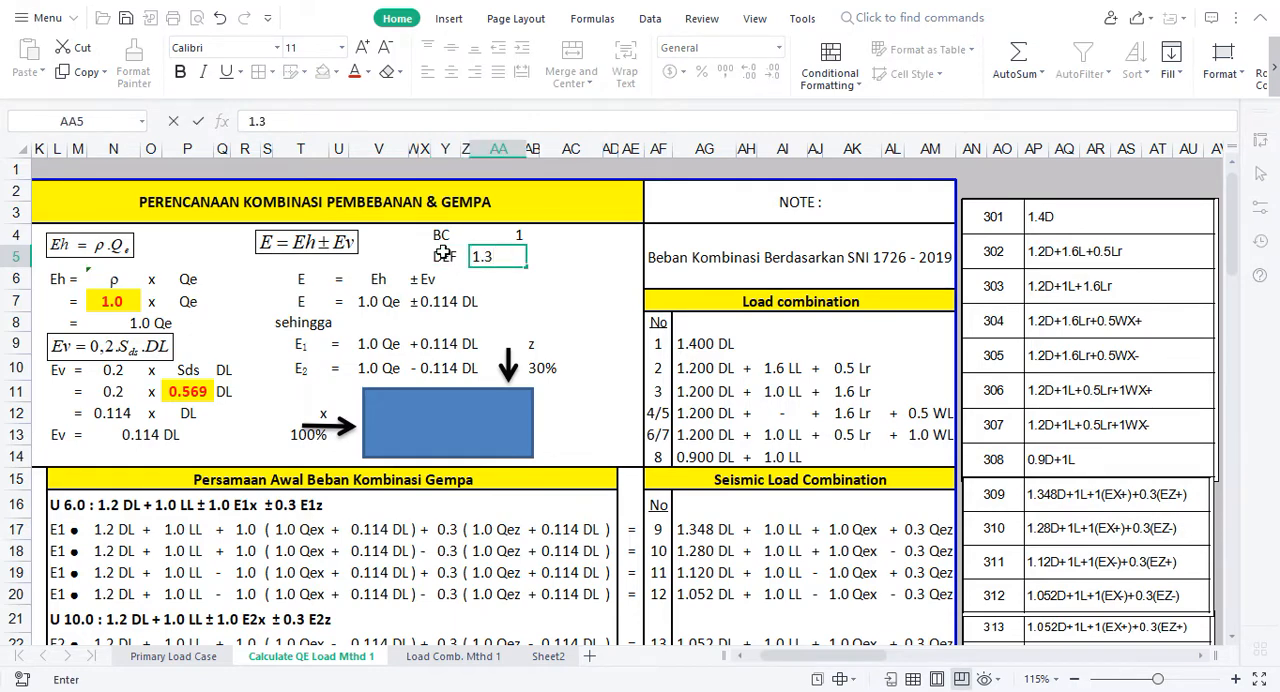
Step: Clear the BC and DEF notes and their values from cells Y4:AA5
drag(442, 235, 498, 257)
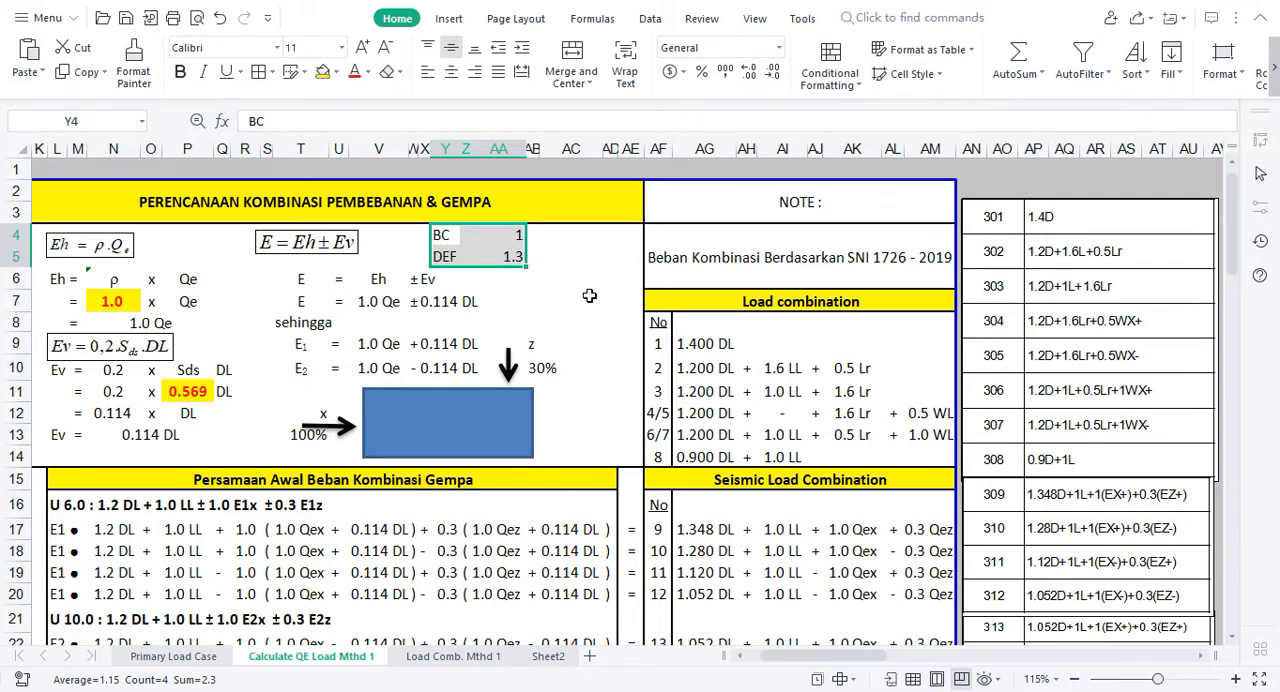
key(Delete)
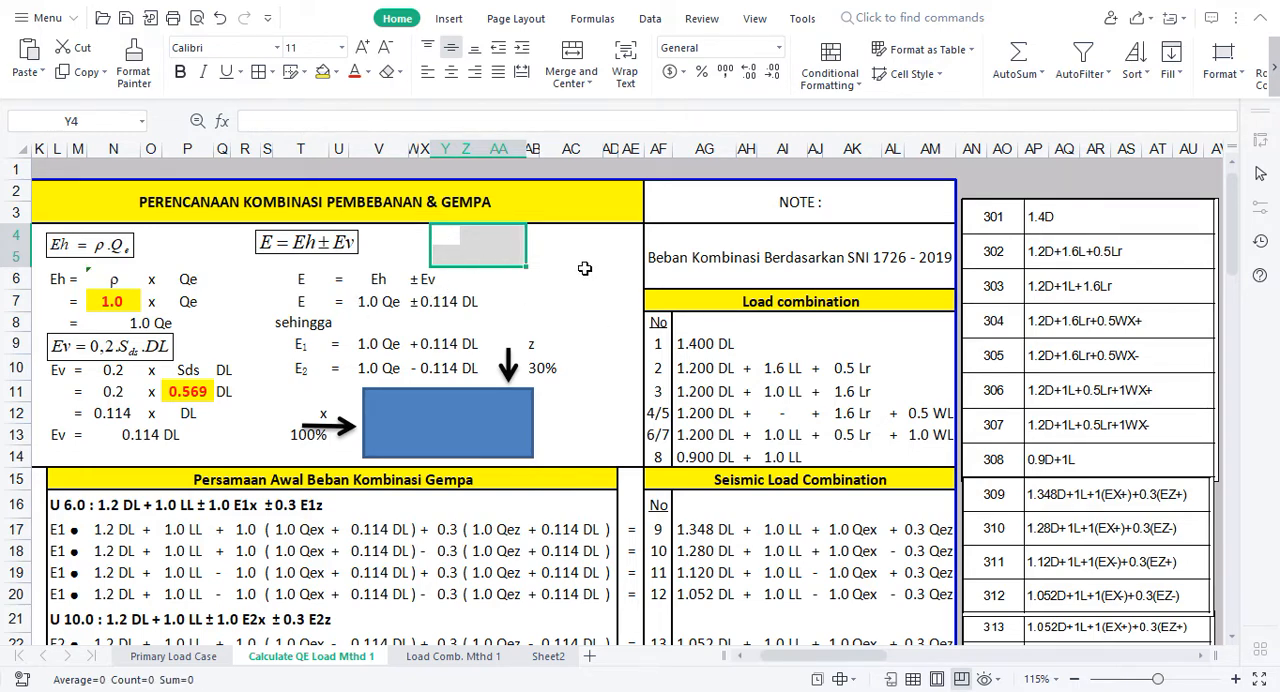
click(572, 262)
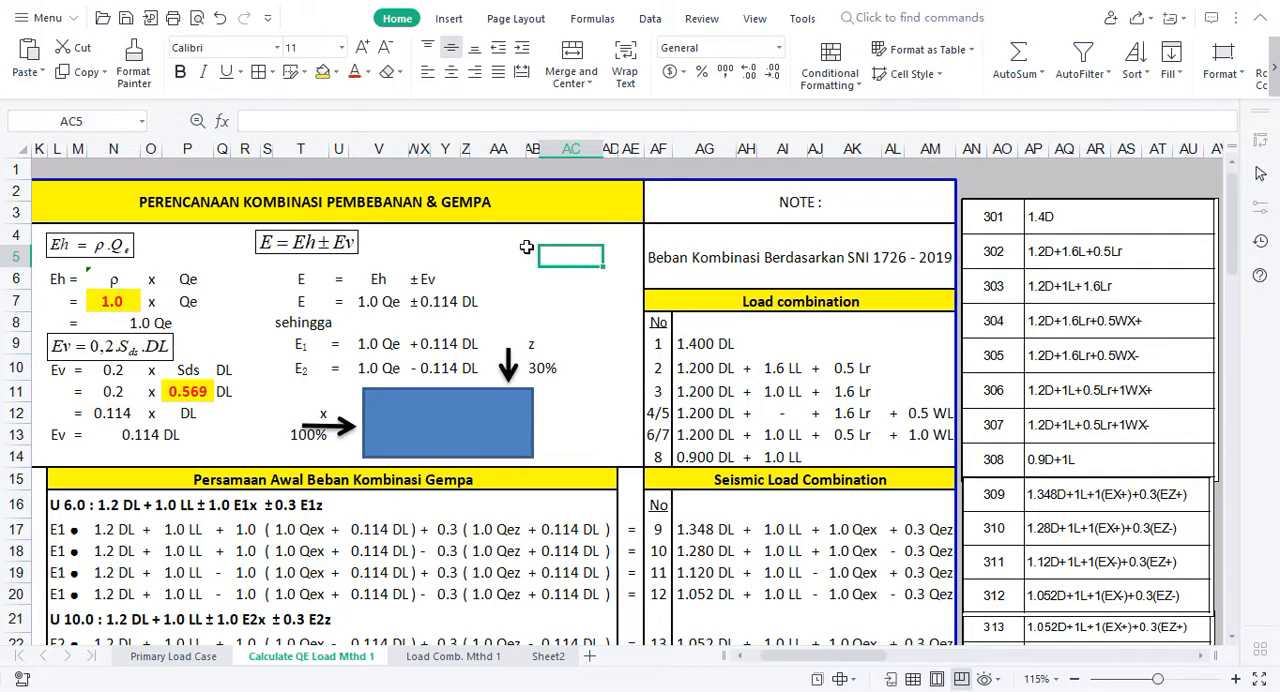
Step: Examine the ρ value in N7, the Ev equation with Sds and DL, and its coefficient in N10
click(114, 302)
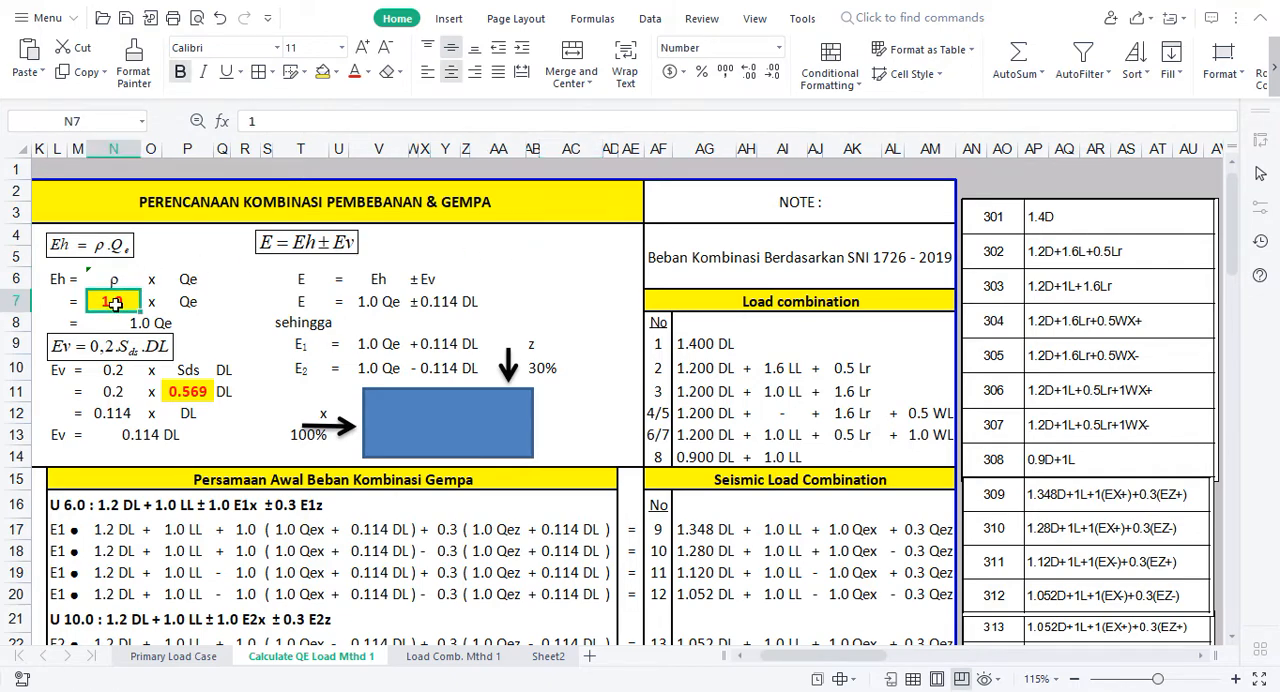
click(157, 343)
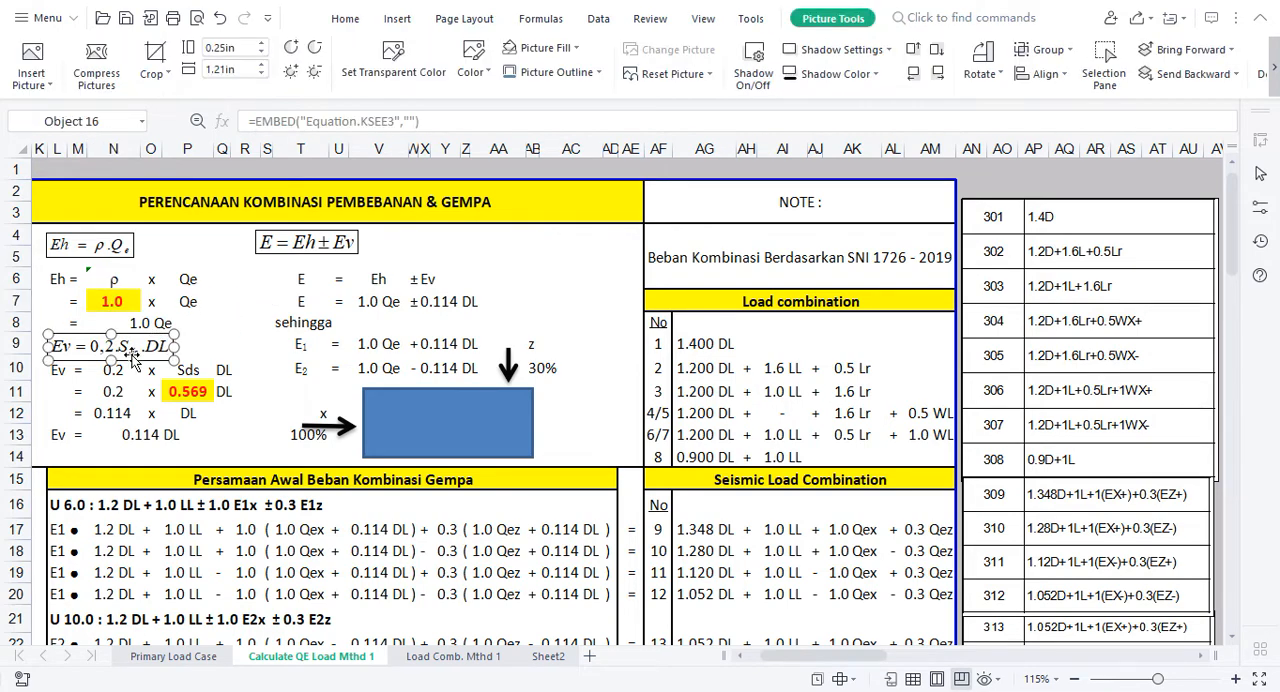
click(246, 320)
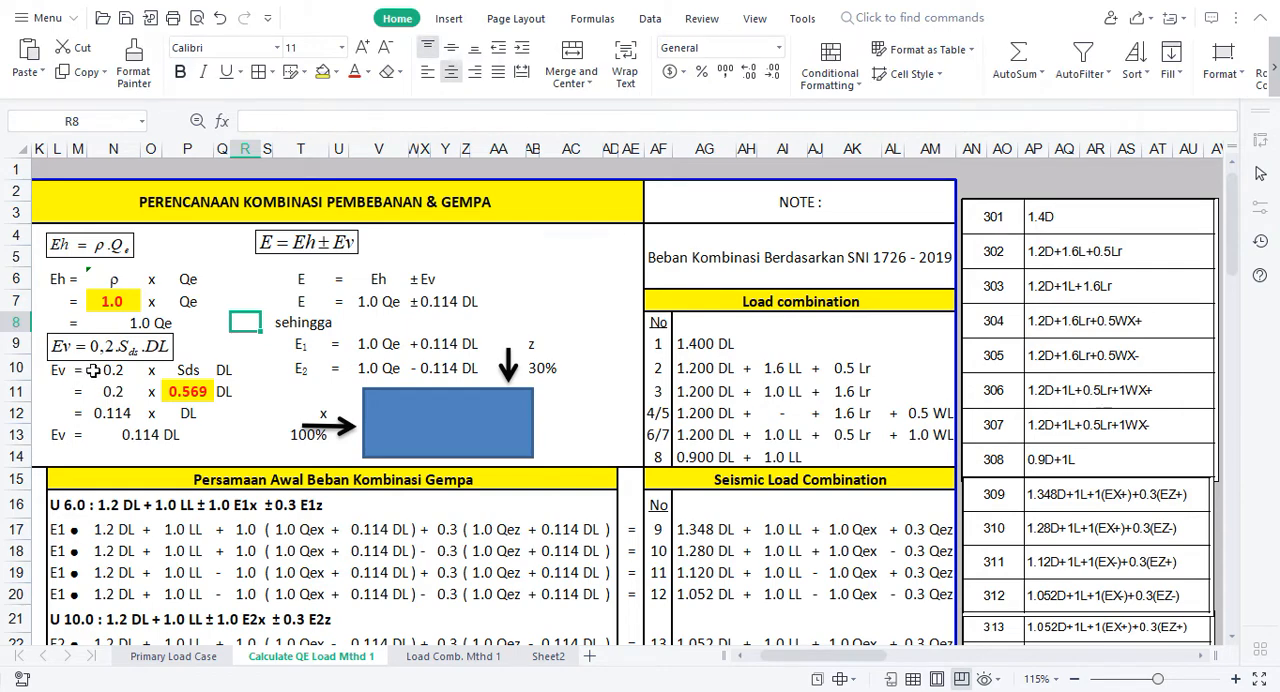
click(203, 340)
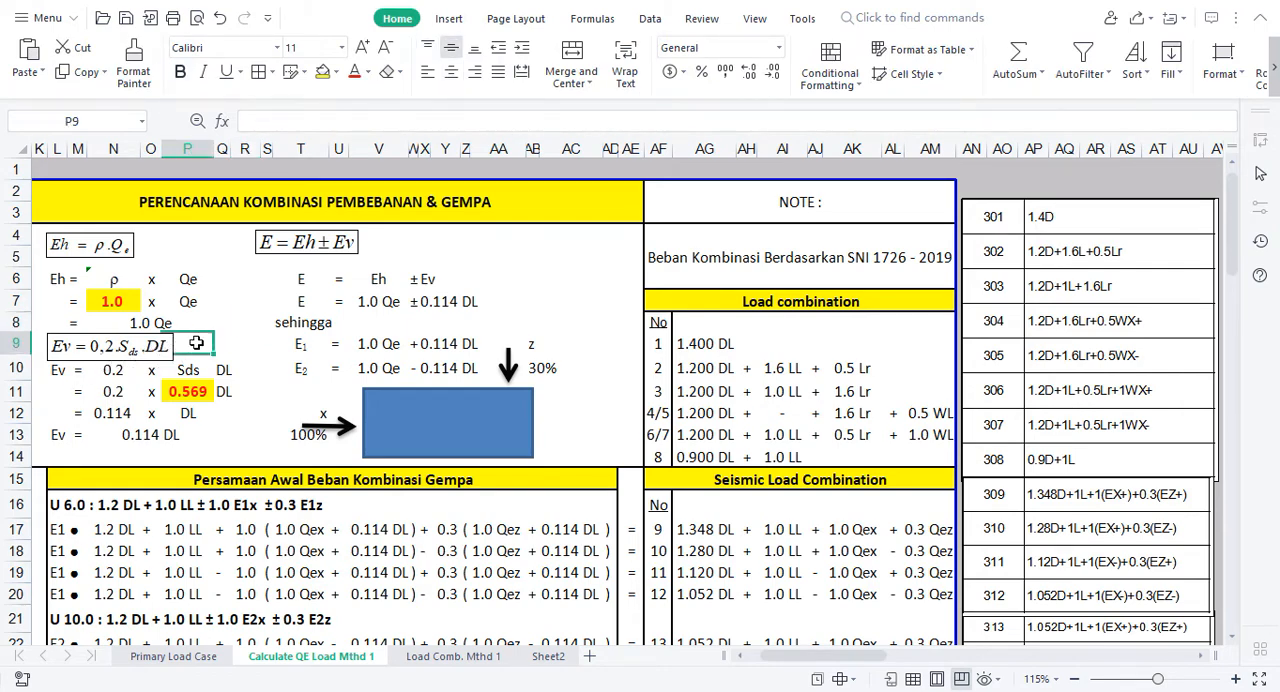
click(113, 370)
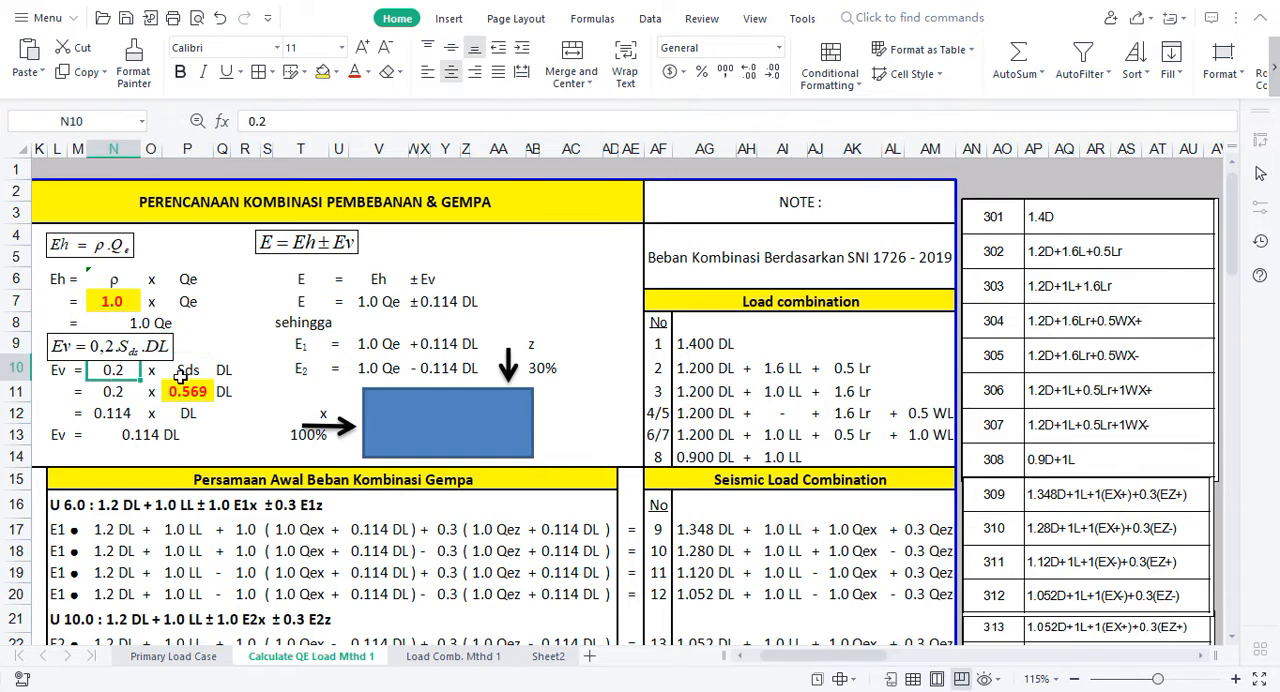
Step: Examine the Sds and DL terms of the Ev equation in row 10 and the linked Sds value in P11
click(198, 370)
click(222, 370)
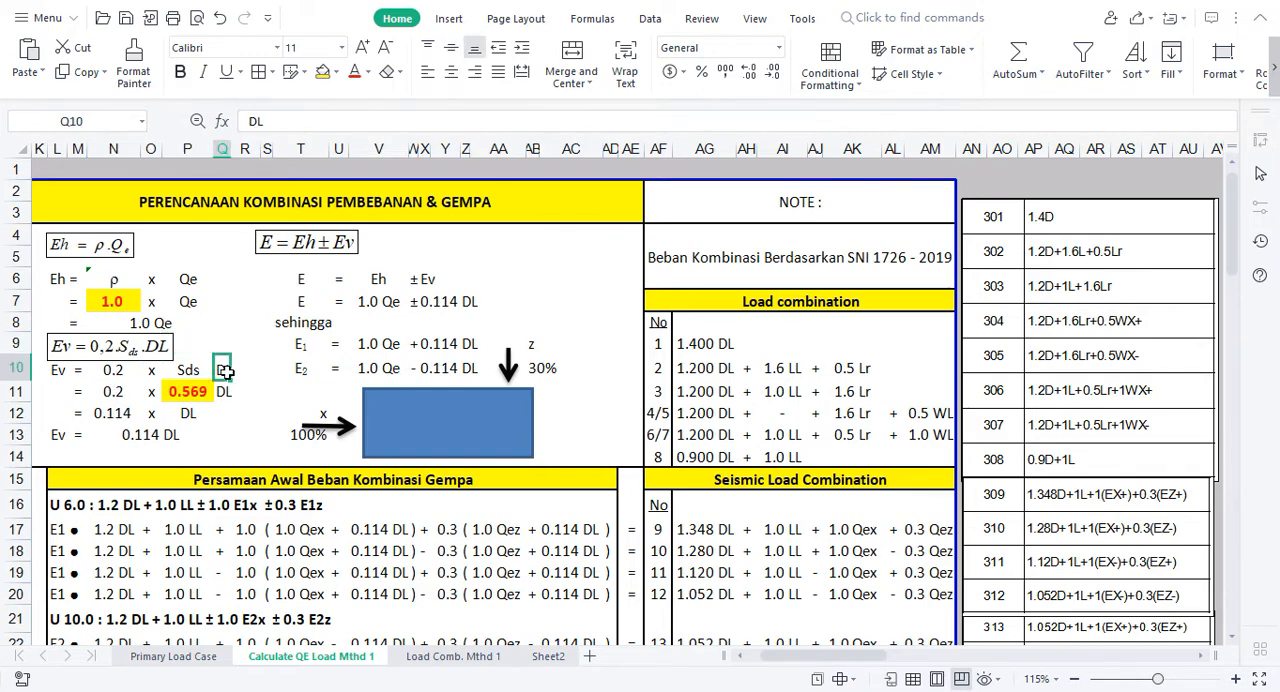
click(108, 397)
click(193, 396)
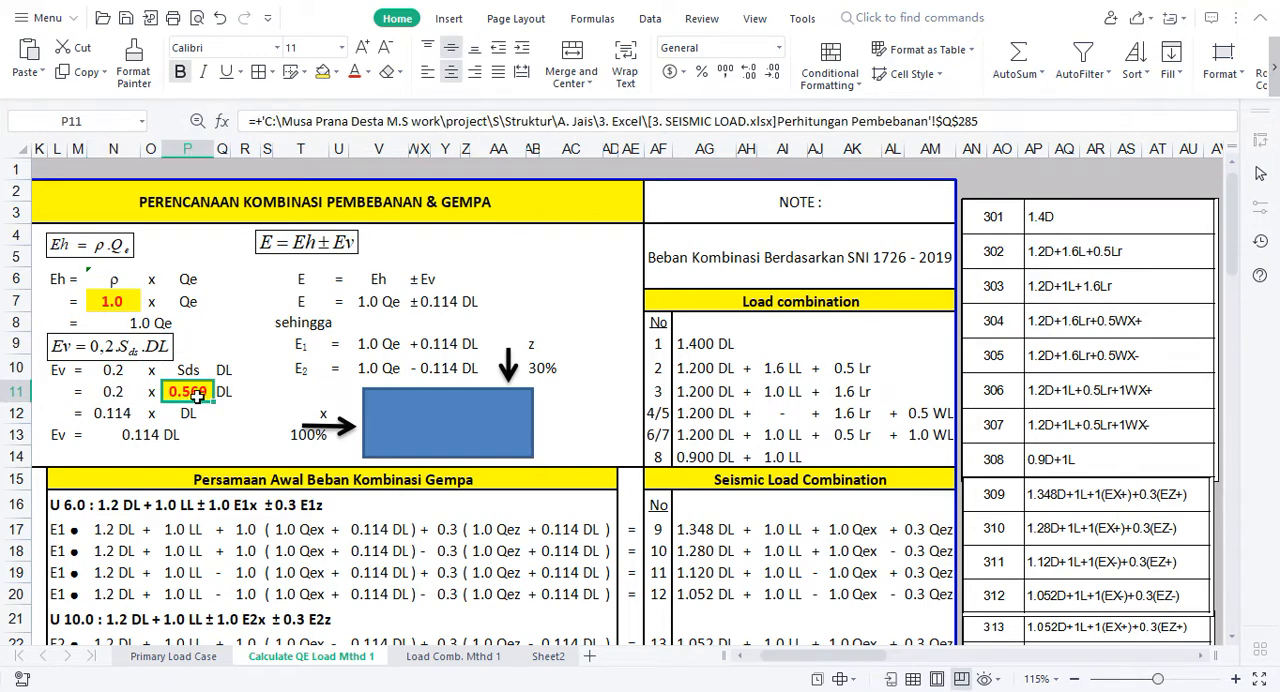
click(200, 361)
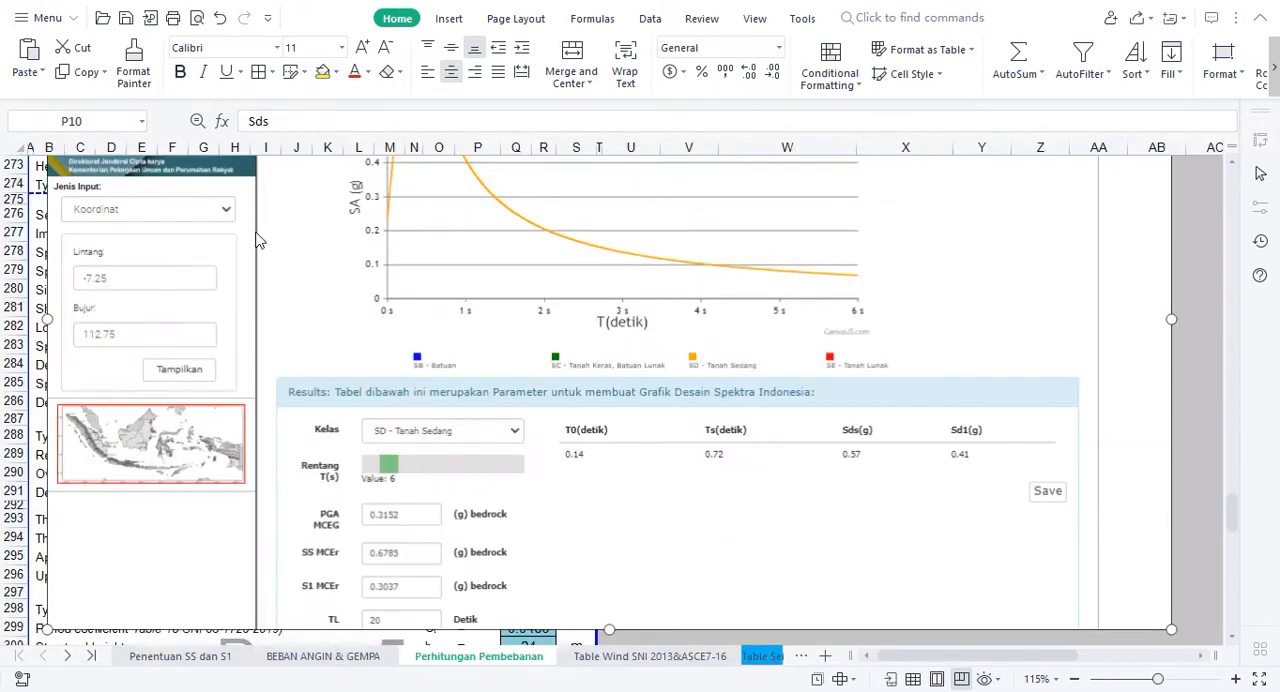
Step: Check how Sds is derived on the Penentuan SS dan S1 sheet of the SEISMIC LOAD workbook, then return to the load combination sheet
click(171, 371)
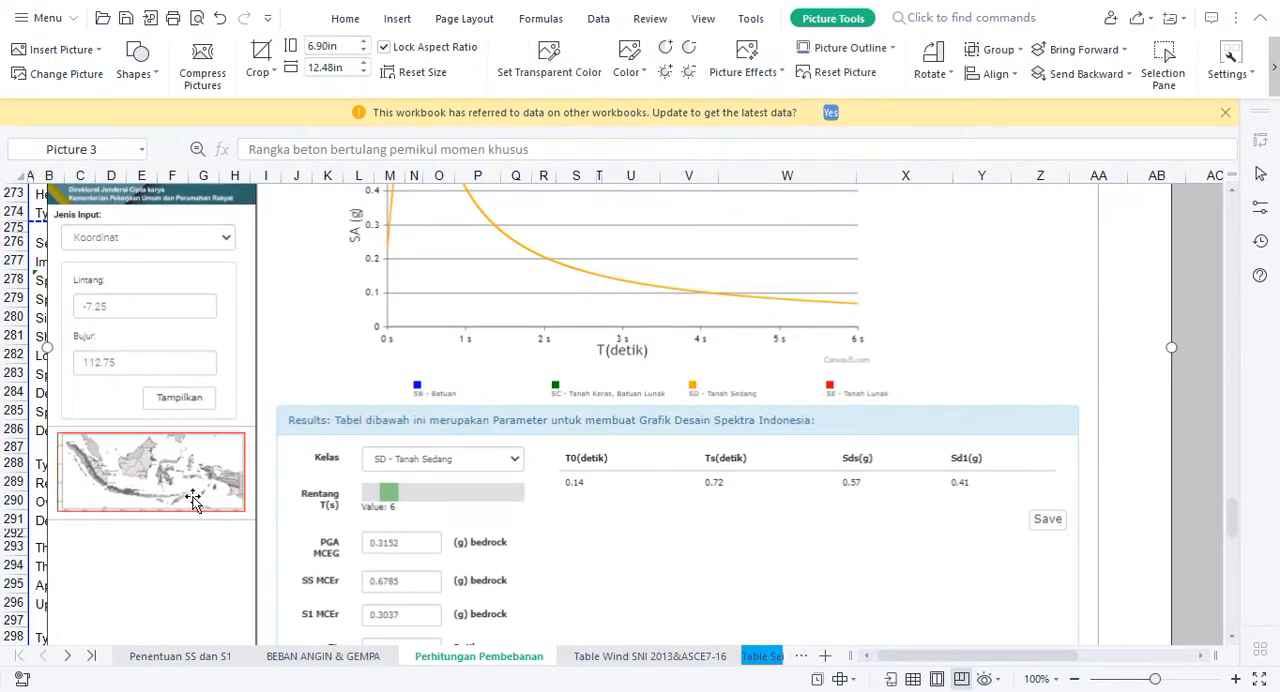
click(170, 656)
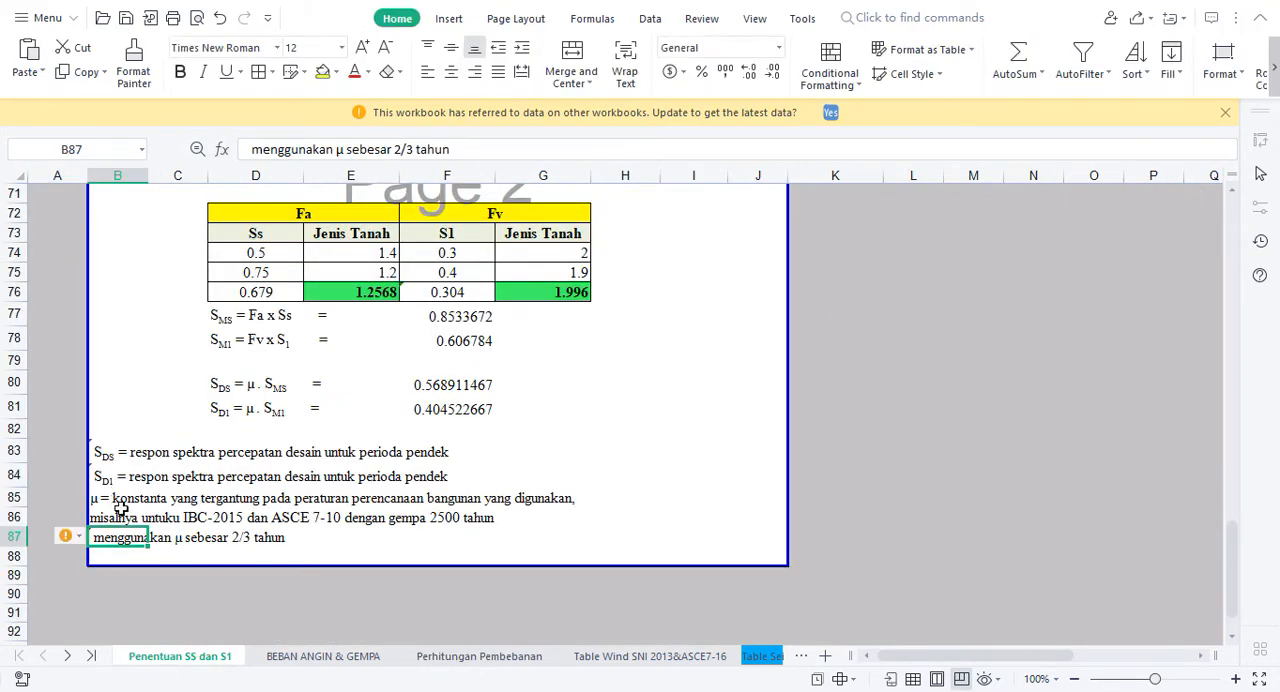
click(103, 452)
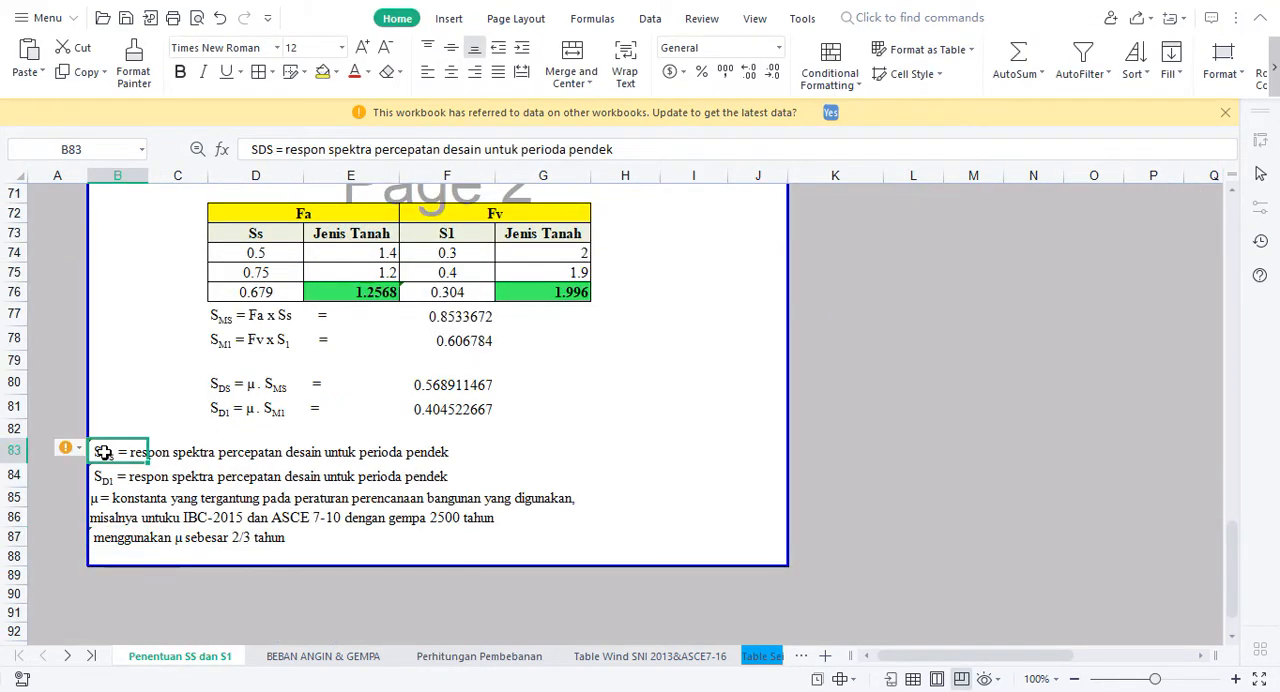
click(286, 391)
click(447, 393)
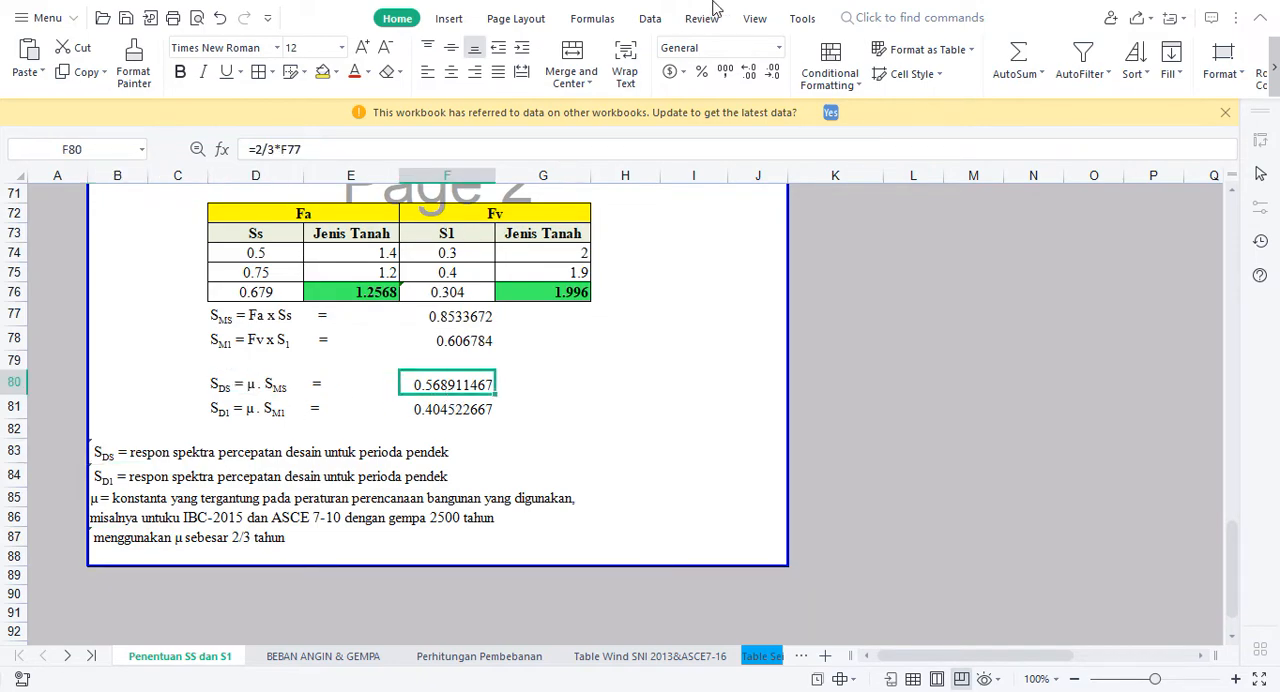
click(614, 3)
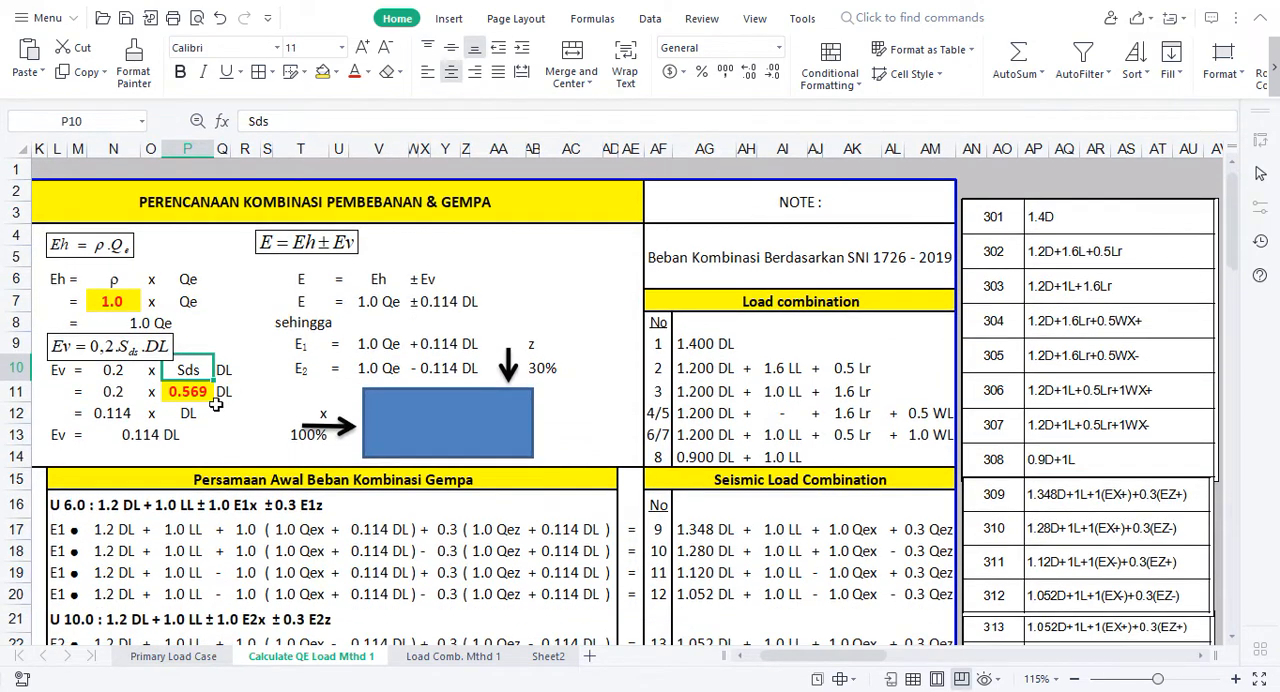
Step: Inspect the Ev calculation in N12 and the Ev result in N13
drag(203, 420, 203, 426)
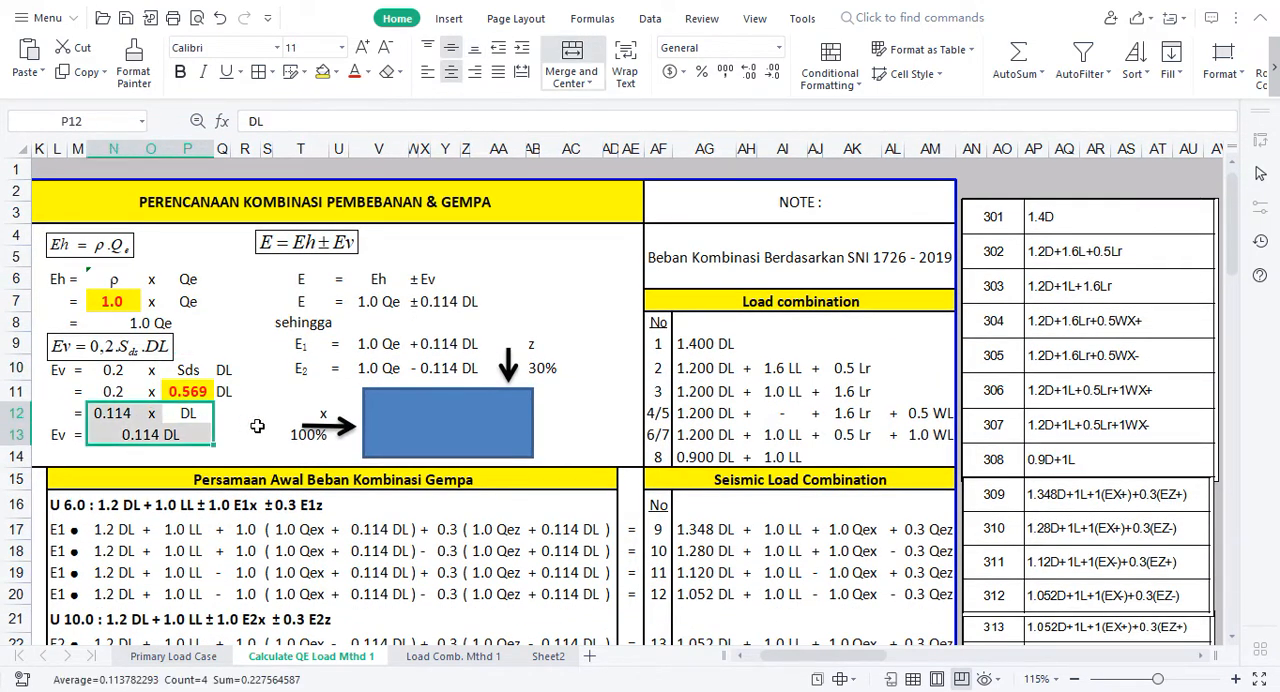
click(244, 416)
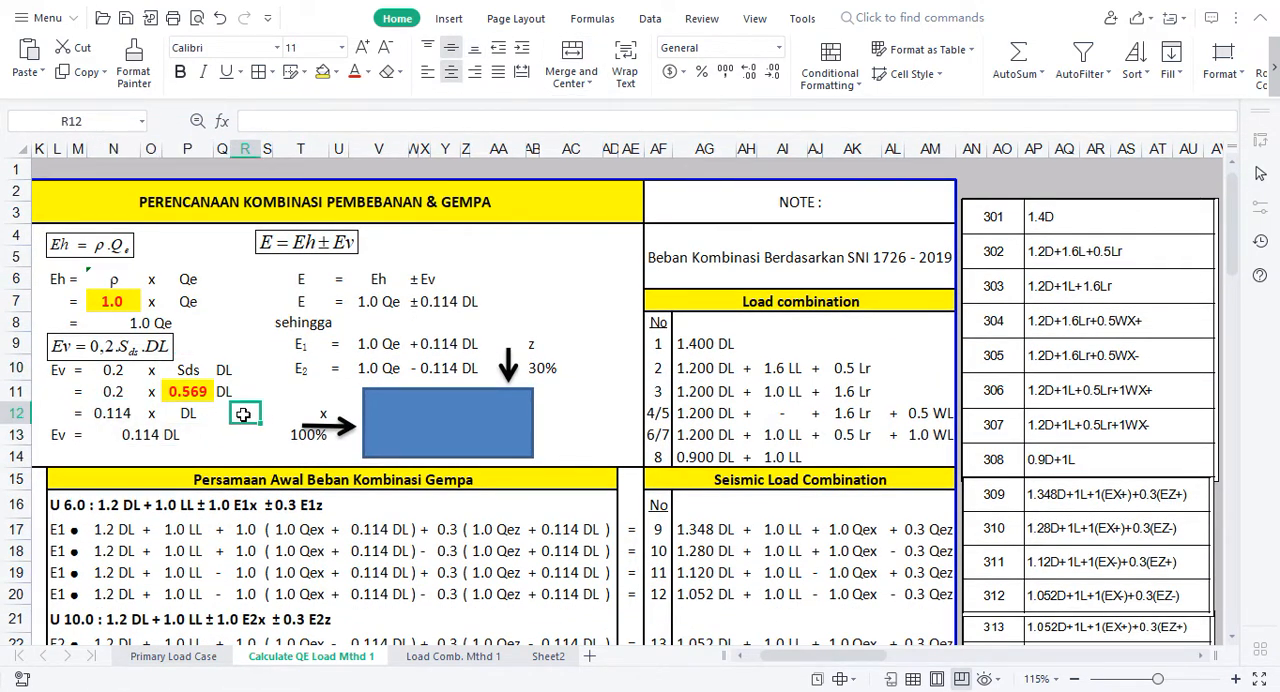
click(246, 258)
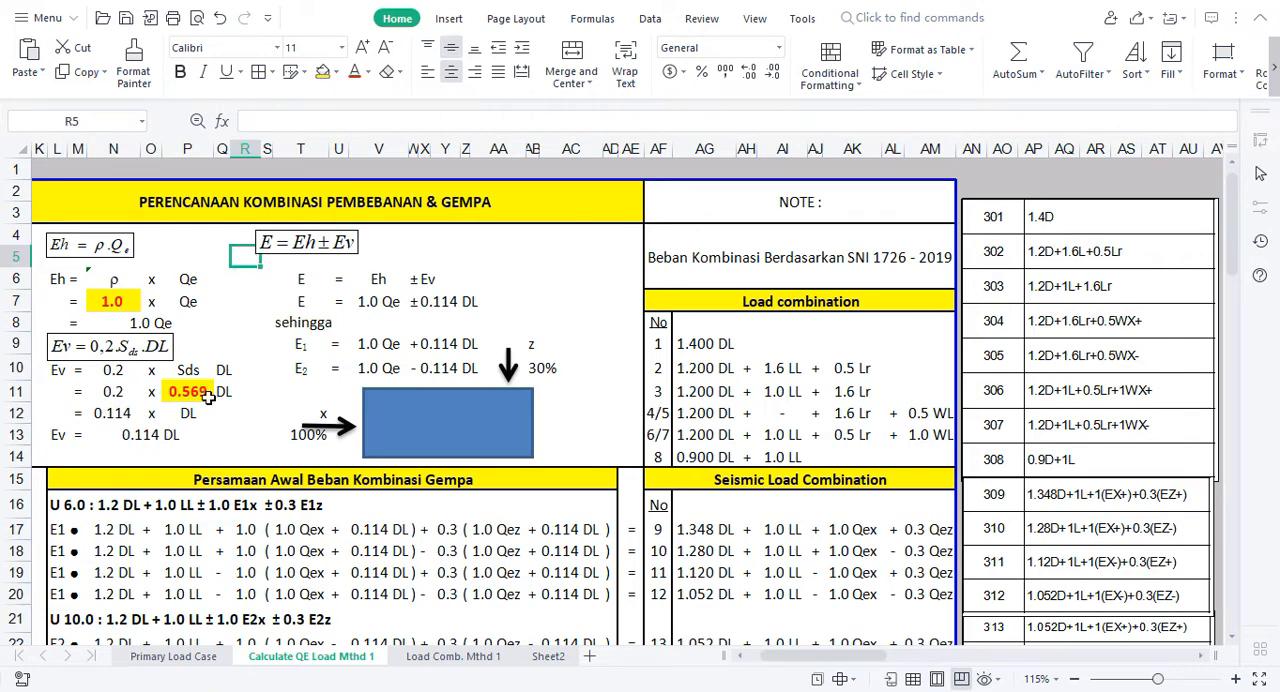
double_click(110, 413)
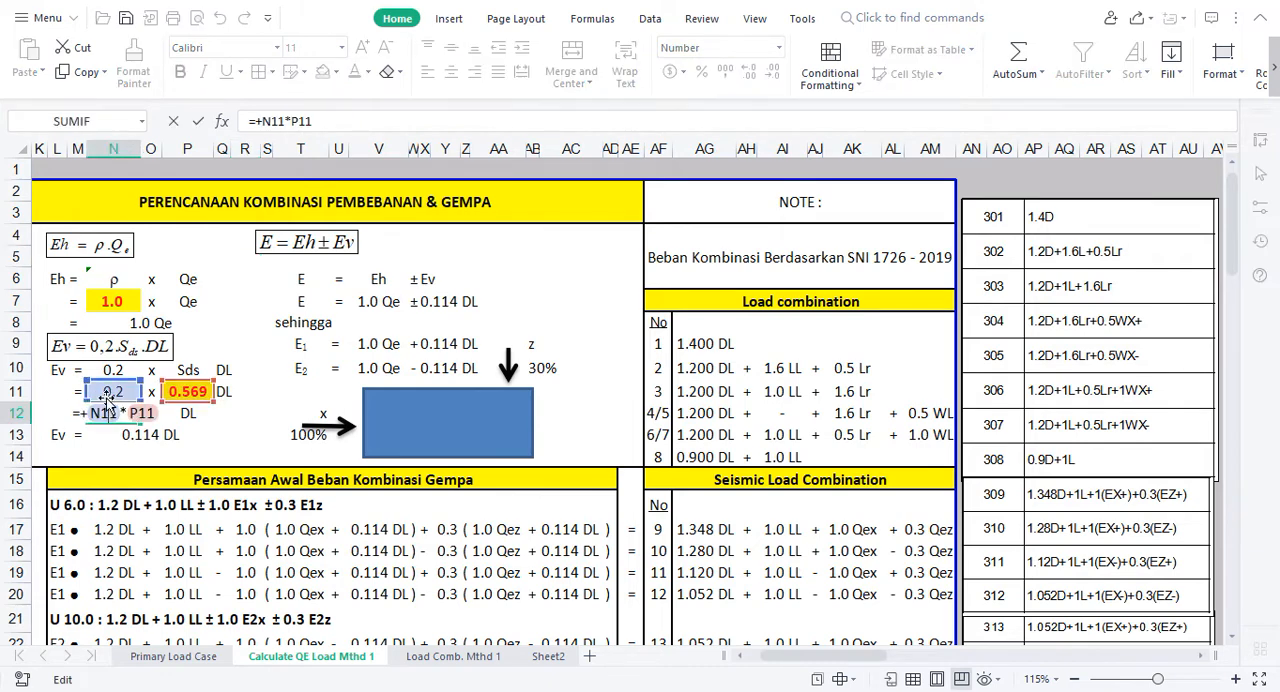
key(Escape)
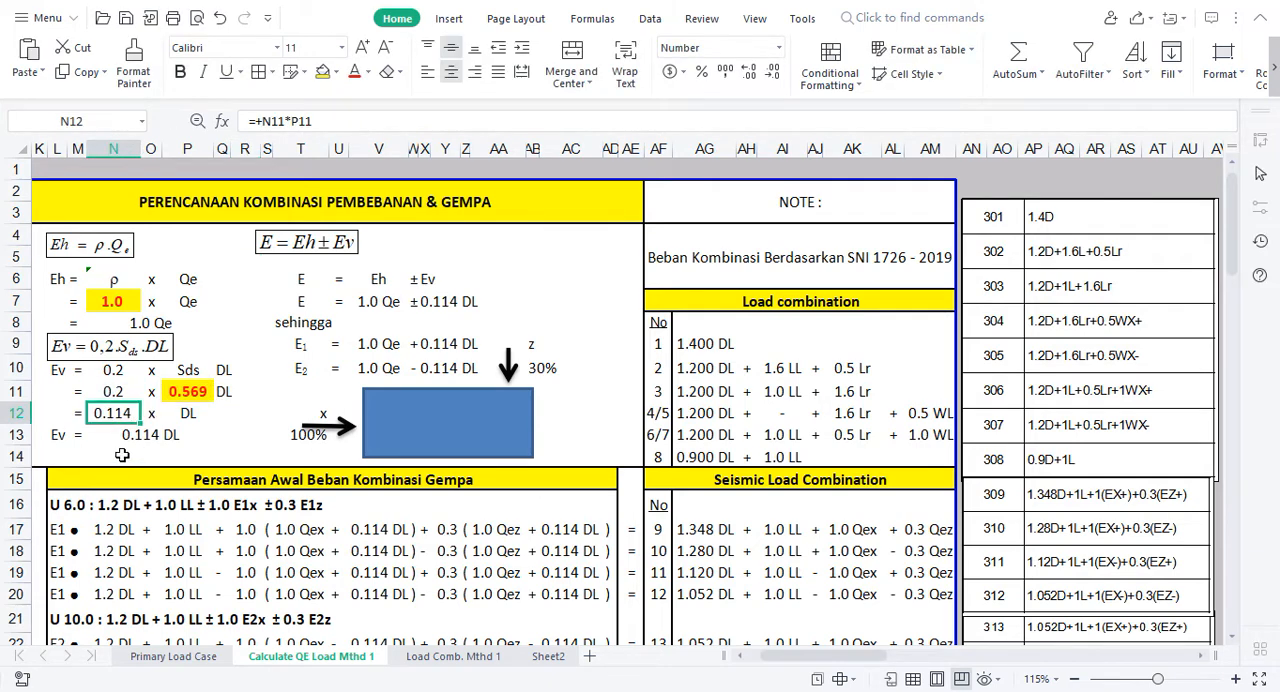
click(122, 441)
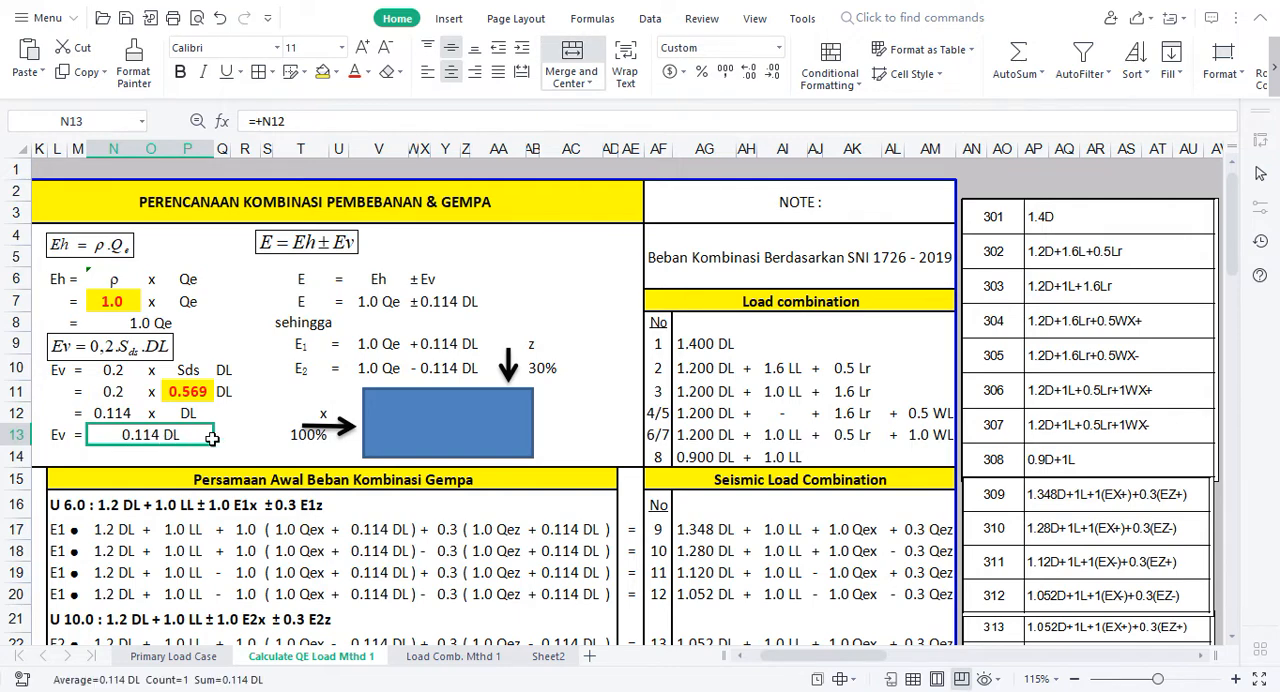
click(248, 416)
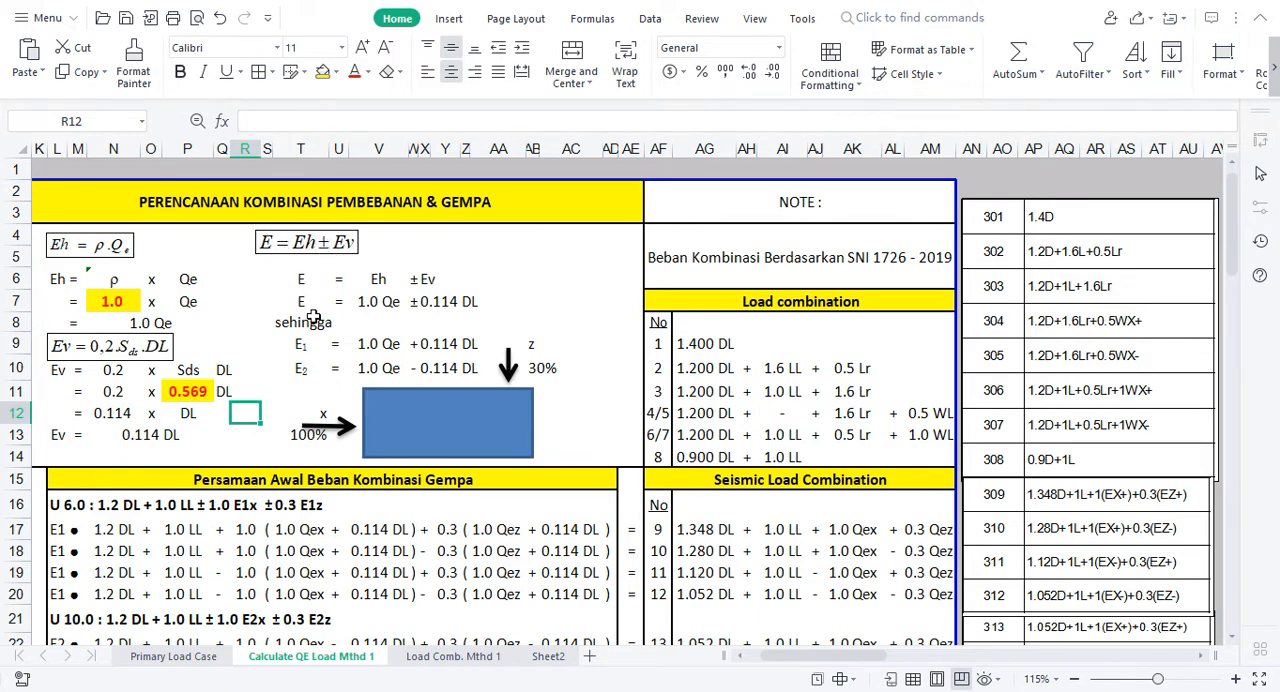
Step: Review the E1 and E2 expressions in rows 9 and 10 and the U 6.0 and U 10.0 equations that use them
click(300, 345)
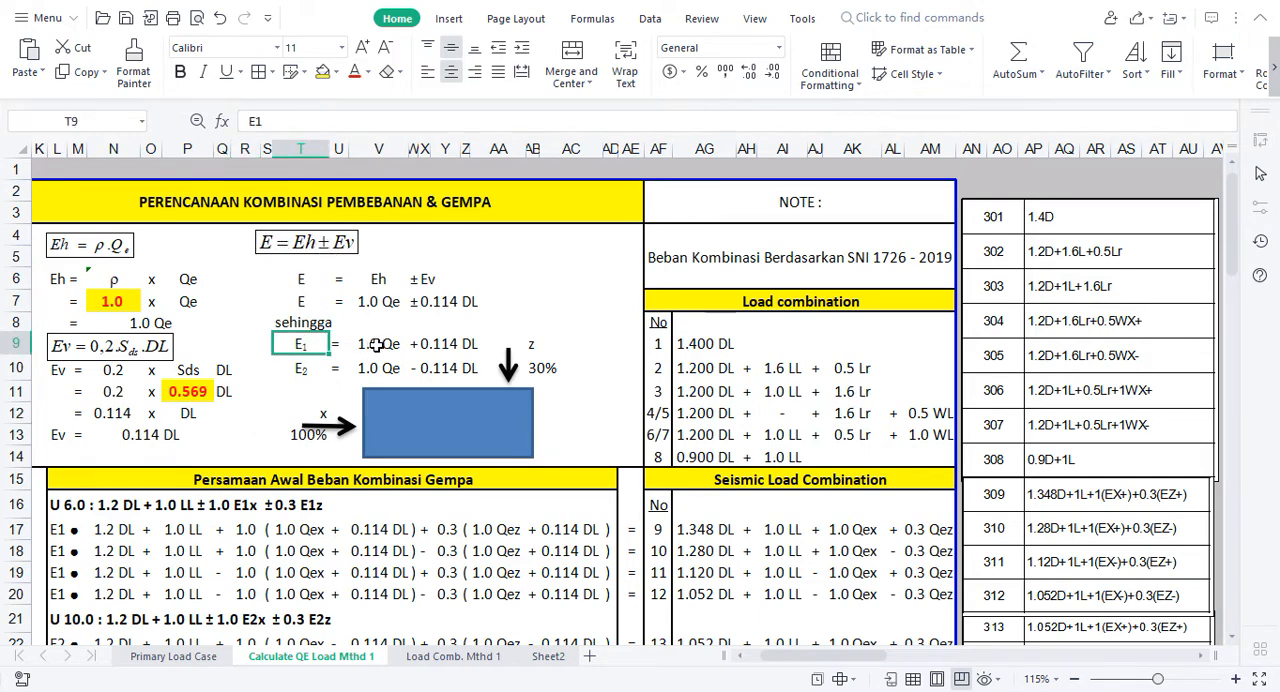
click(148, 324)
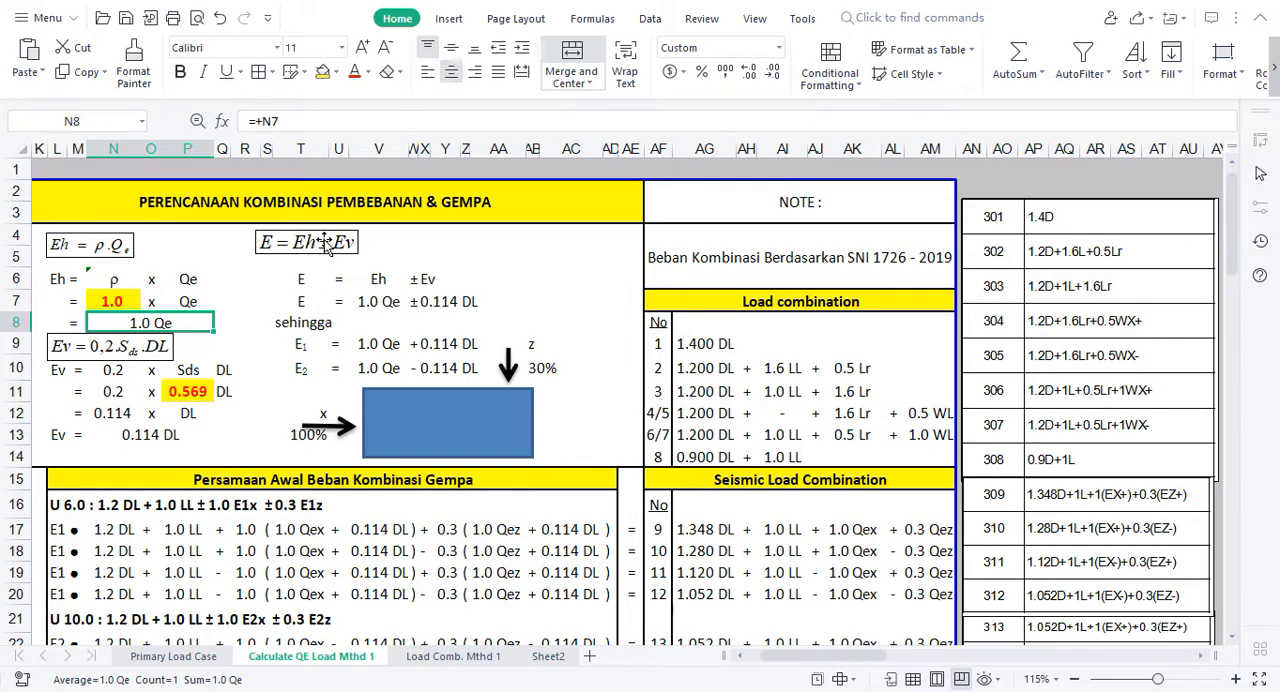
click(449, 352)
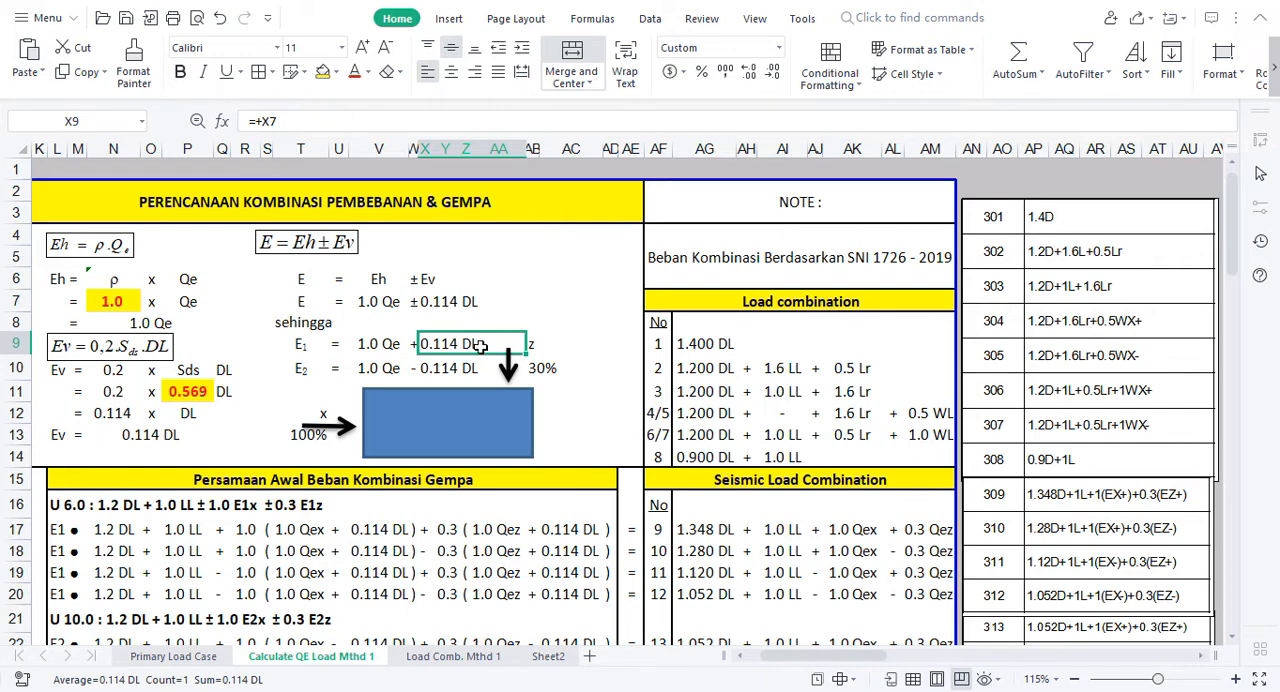
click(302, 367)
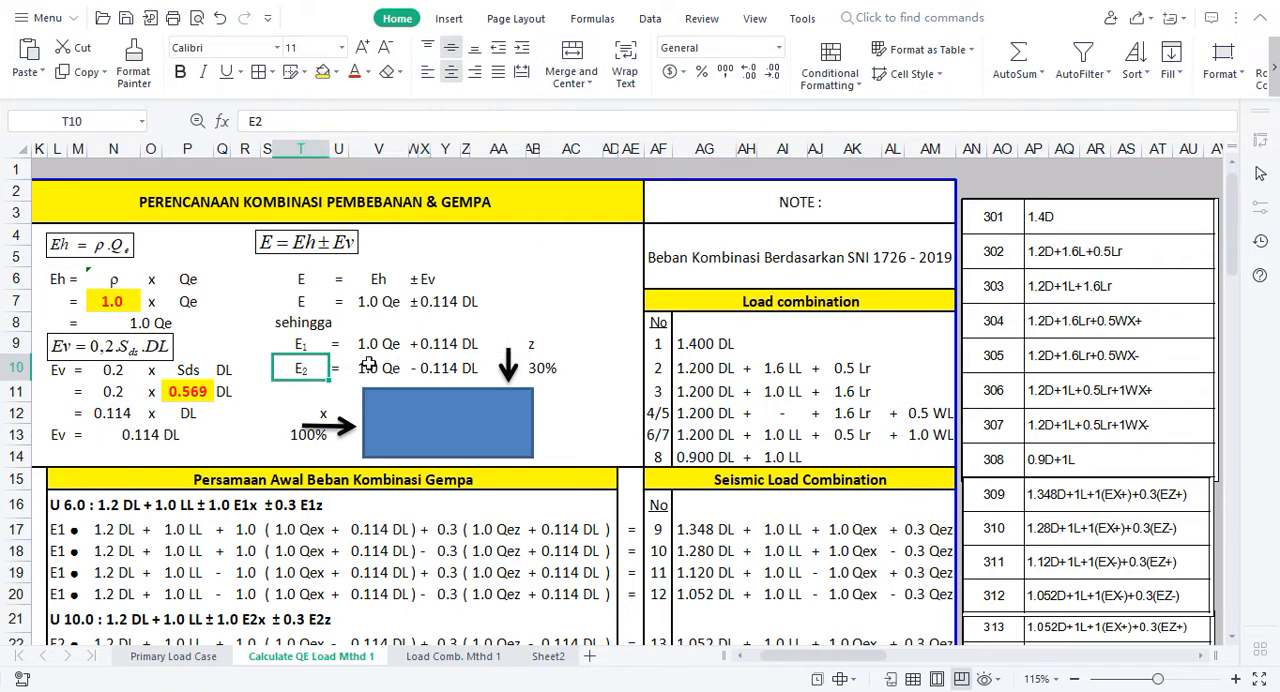
click(469, 371)
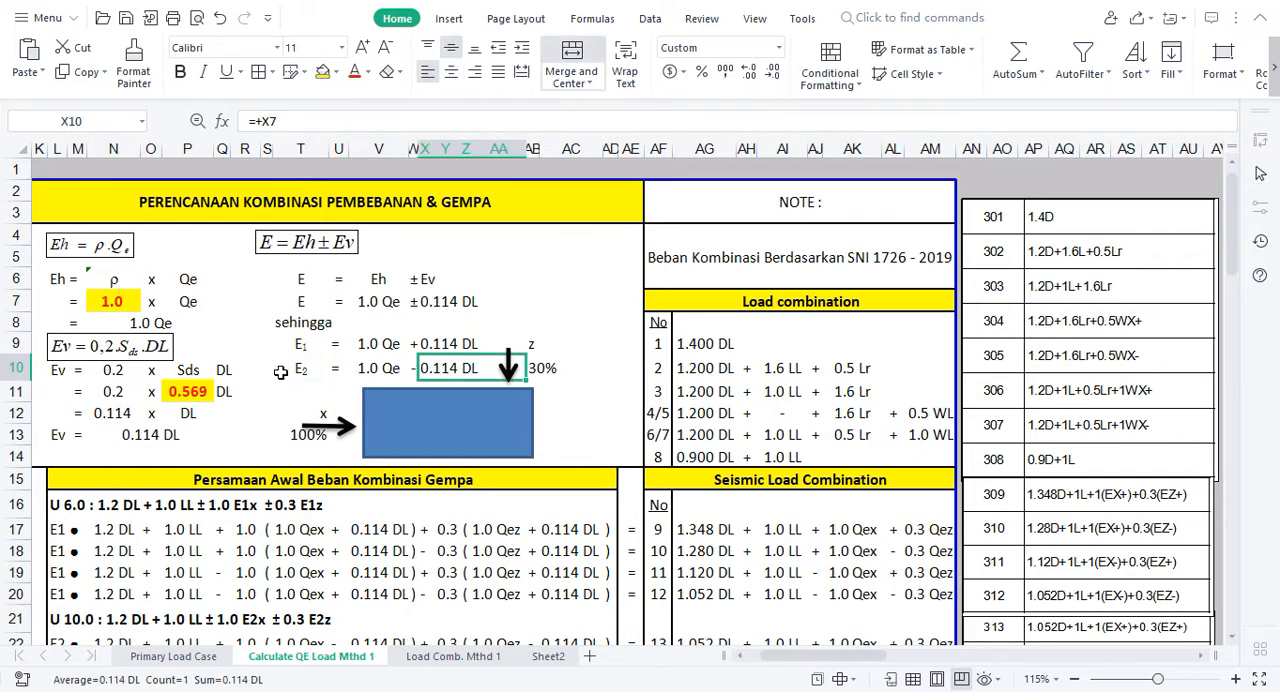
drag(65, 508, 316, 506)
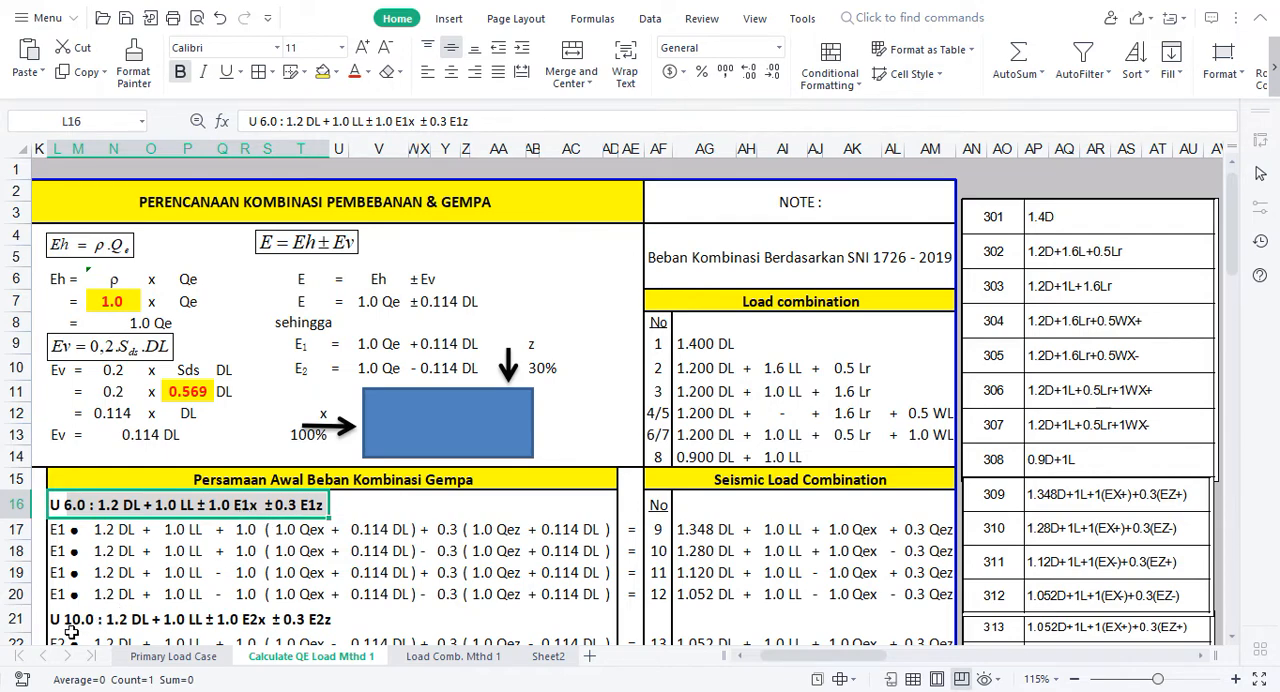
drag(66, 622, 300, 626)
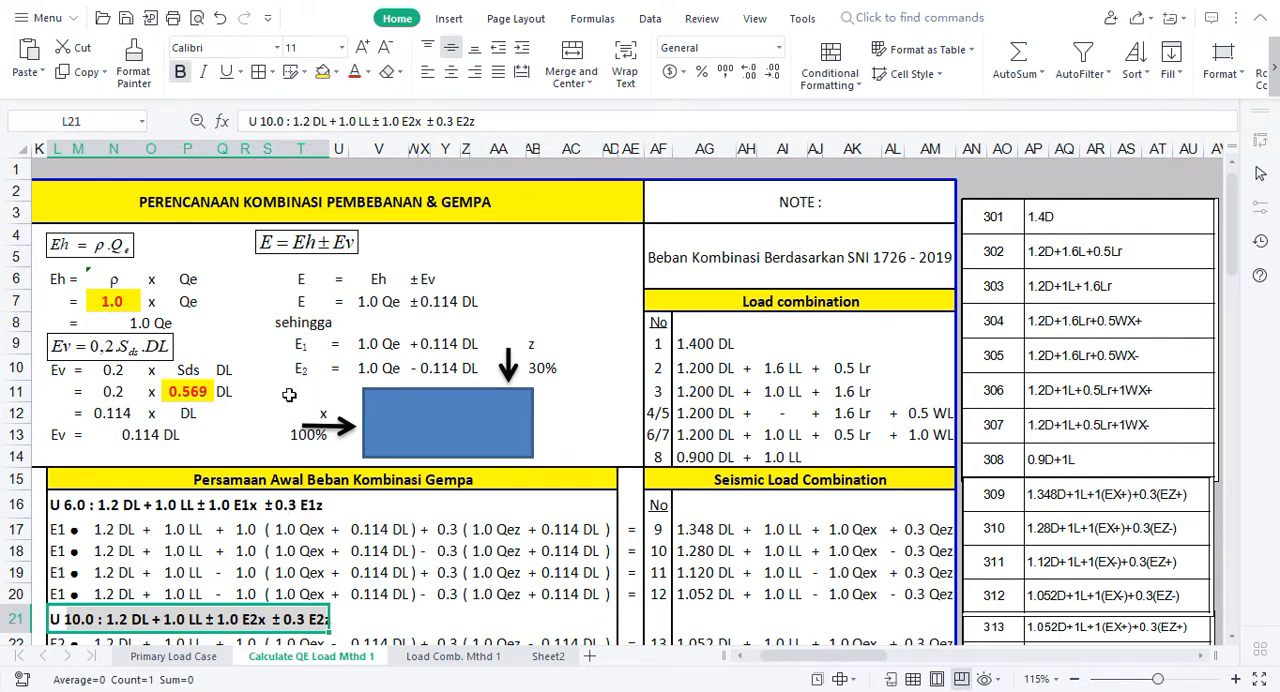
Step: Compare the Qex and Qez terms and their sign formulas in row 17 with the E1 expression in row 9
click(247, 530)
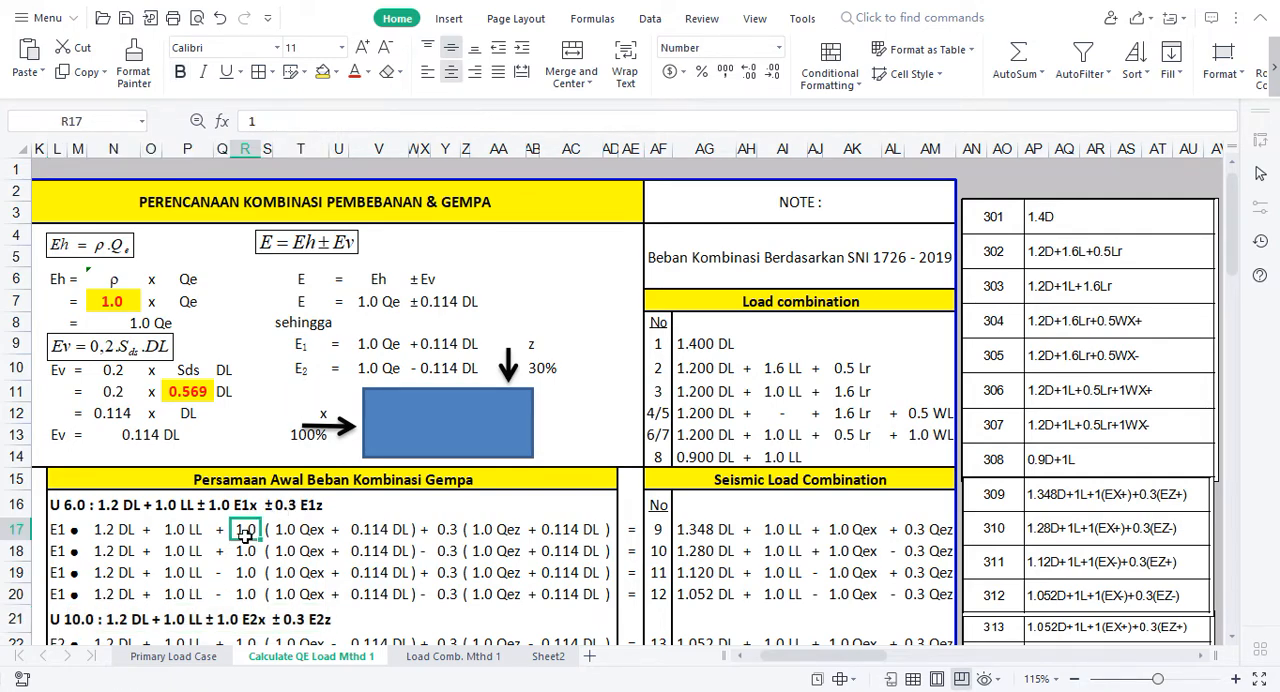
click(62, 524)
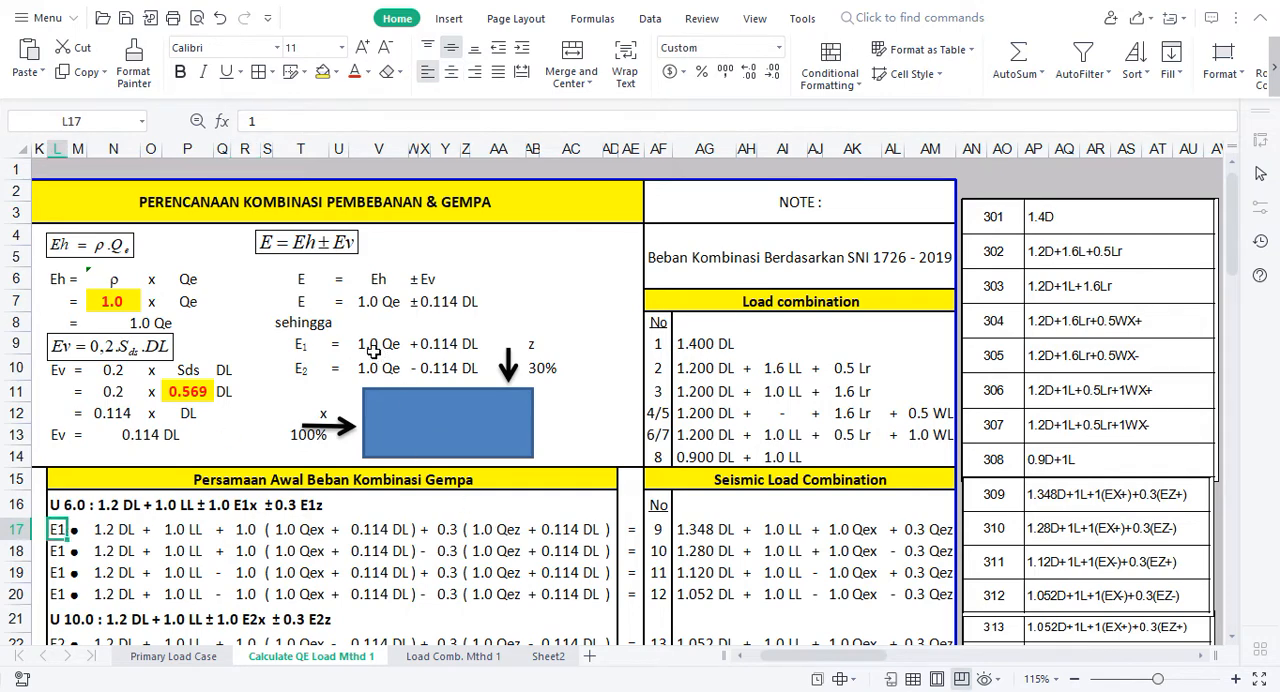
drag(372, 350, 458, 344)
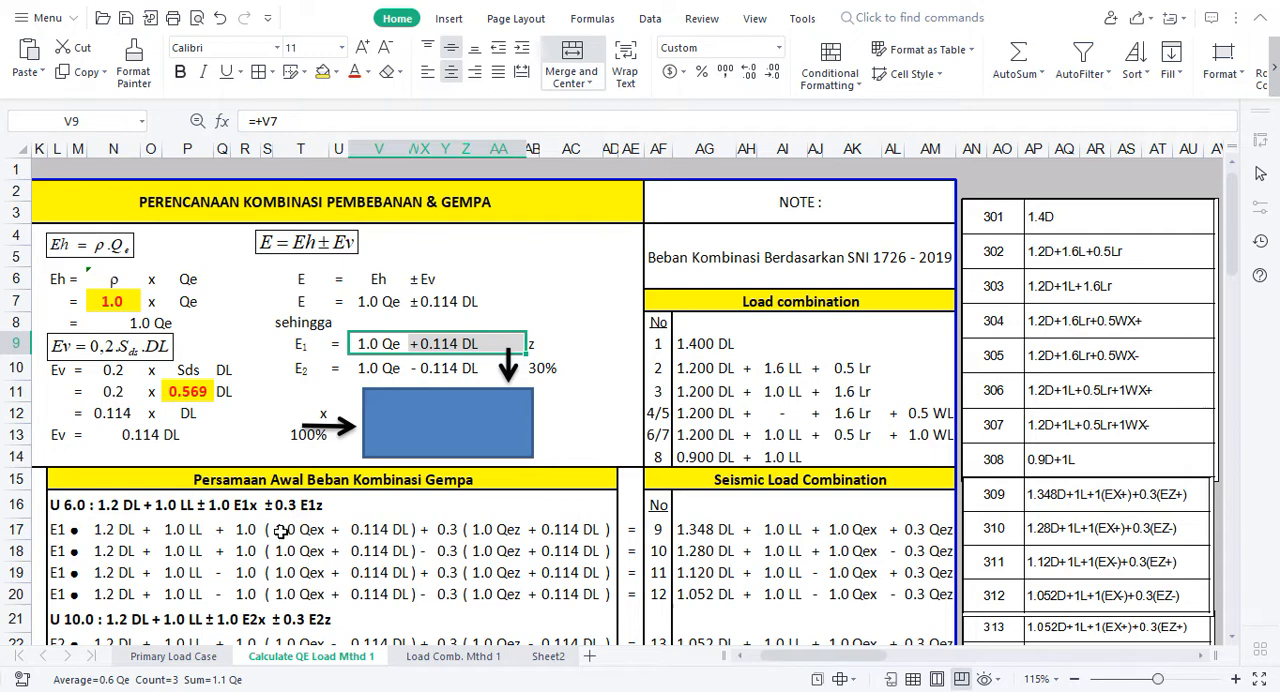
drag(281, 531, 386, 536)
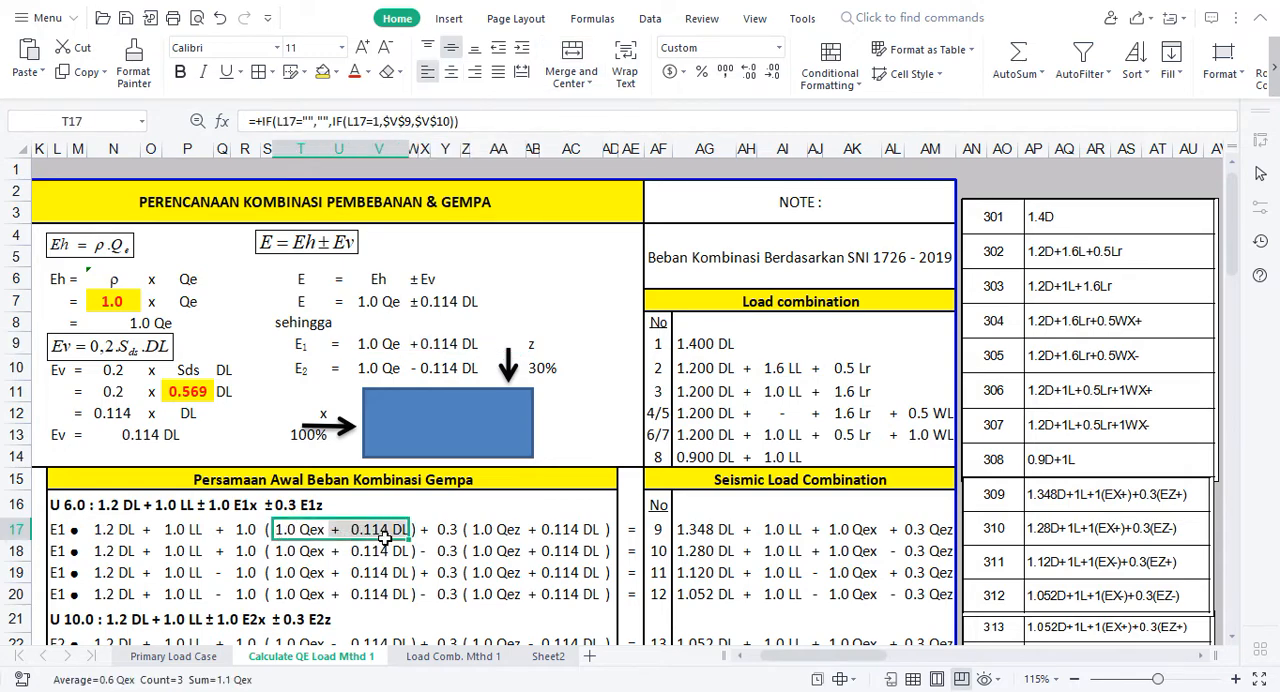
click(498, 529)
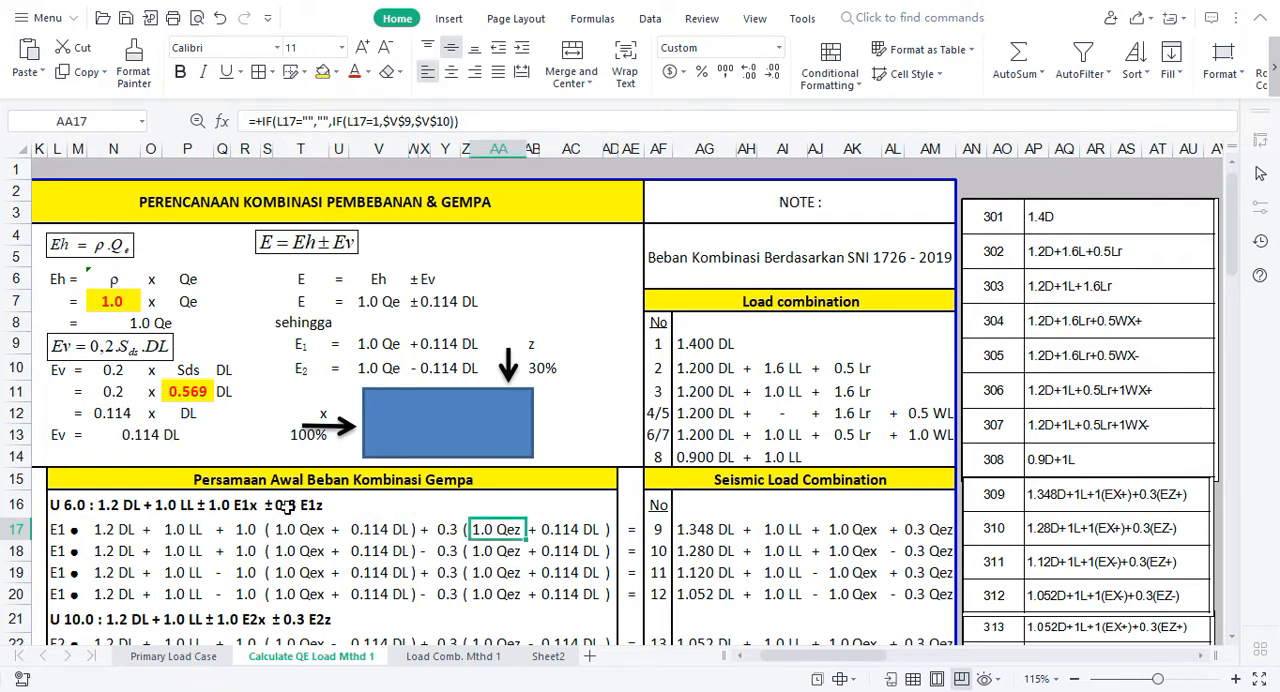
drag(498, 529, 562, 537)
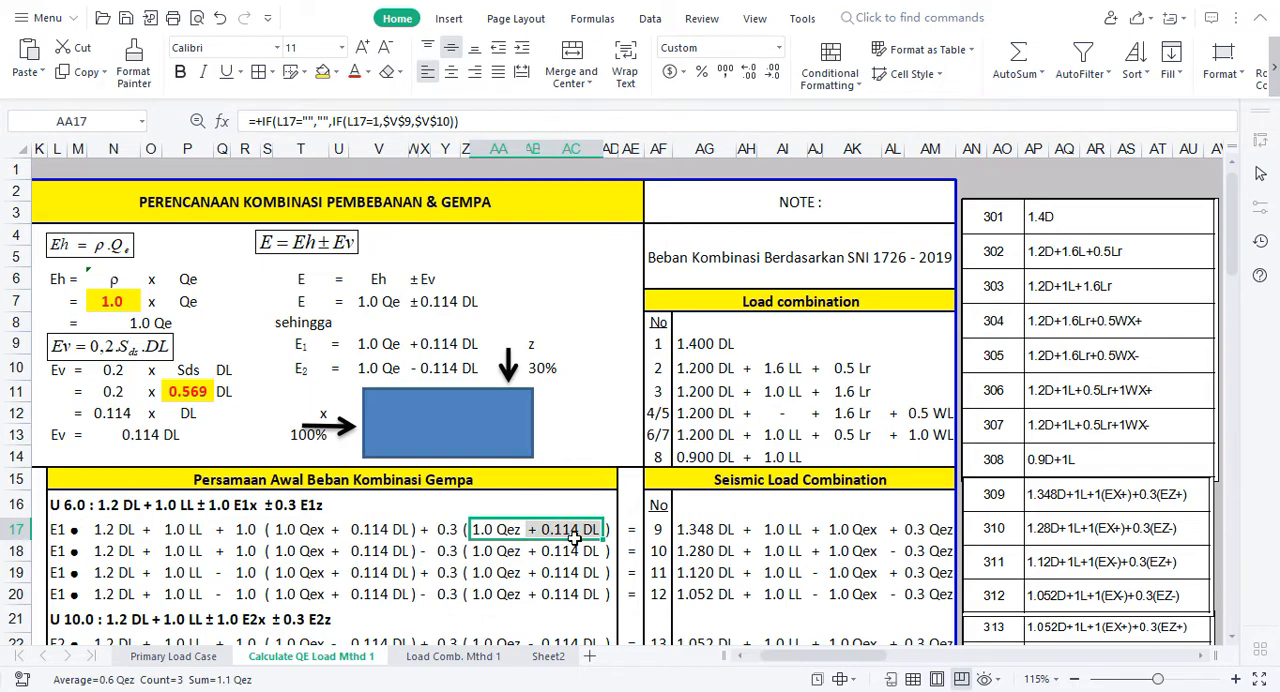
click(532, 530)
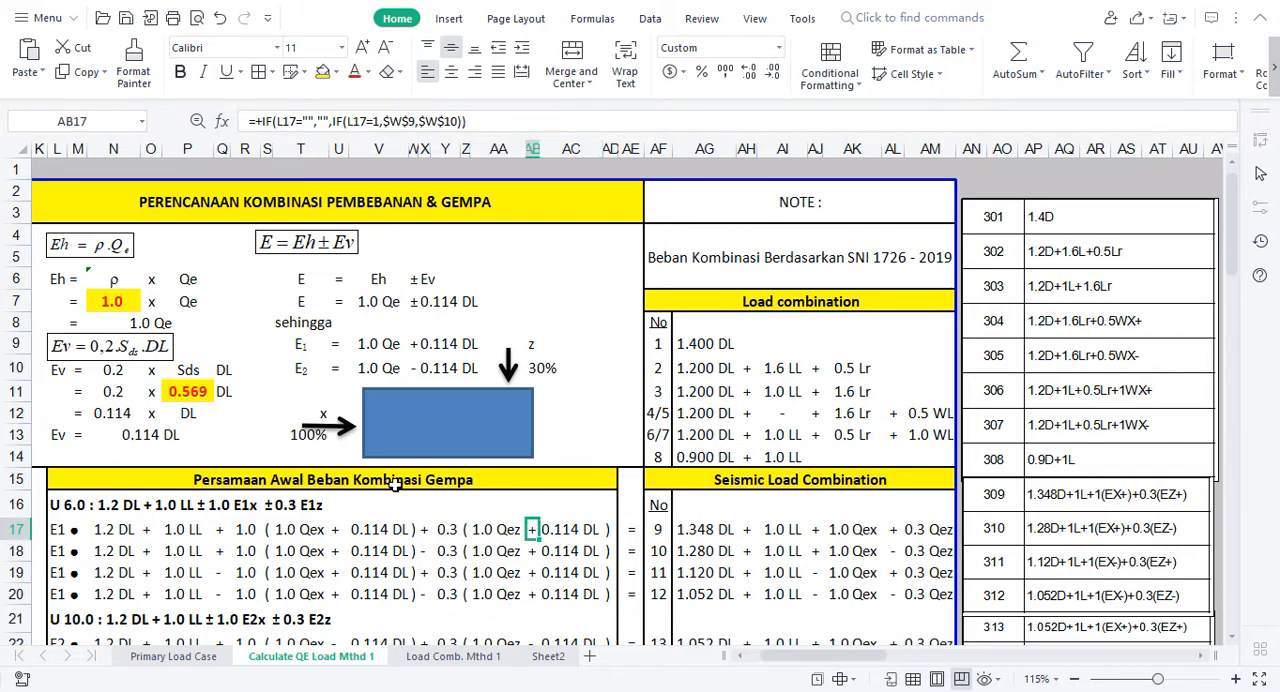
click(336, 531)
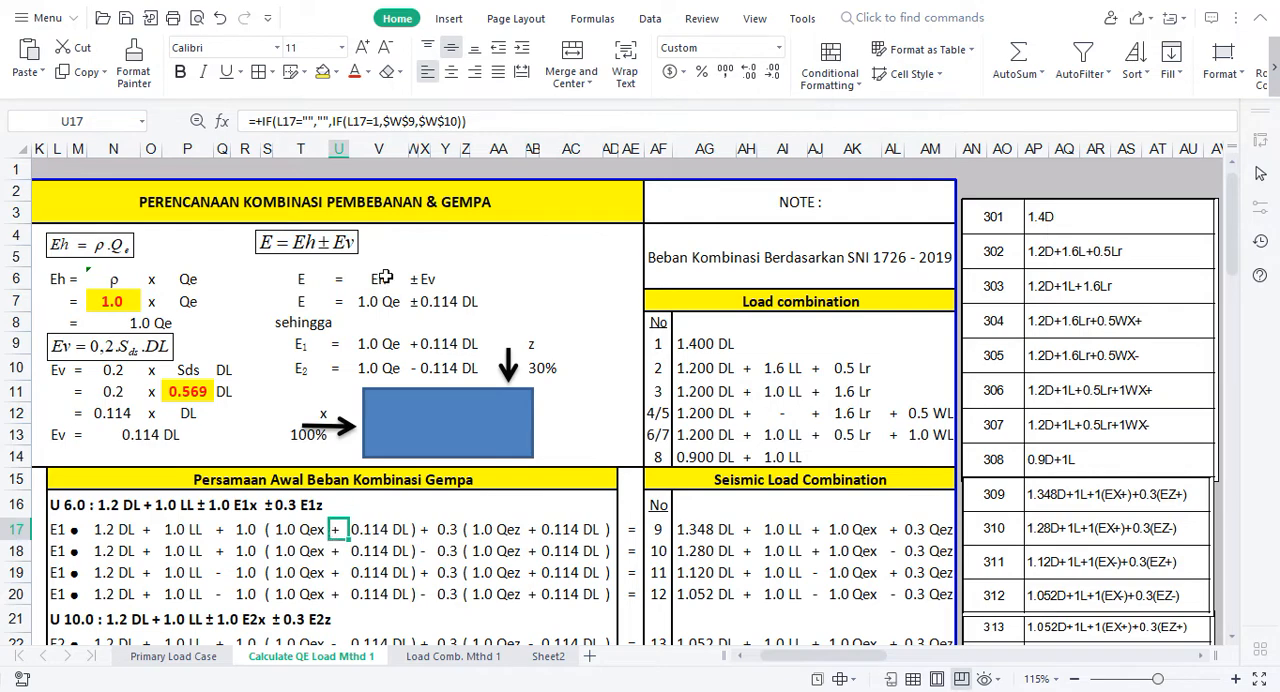
click(416, 345)
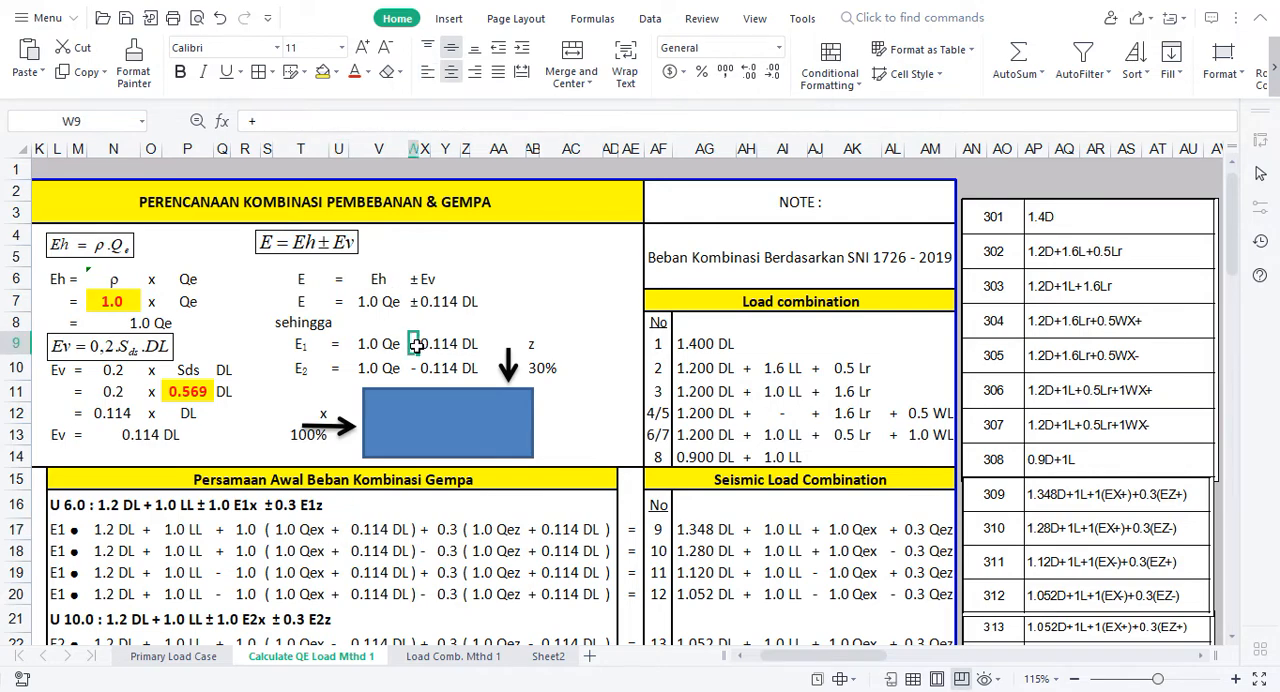
Step: Switch the row 17 combination to E2 by setting L17 to 2, and check the sign cells AB17 and U17
click(62, 530)
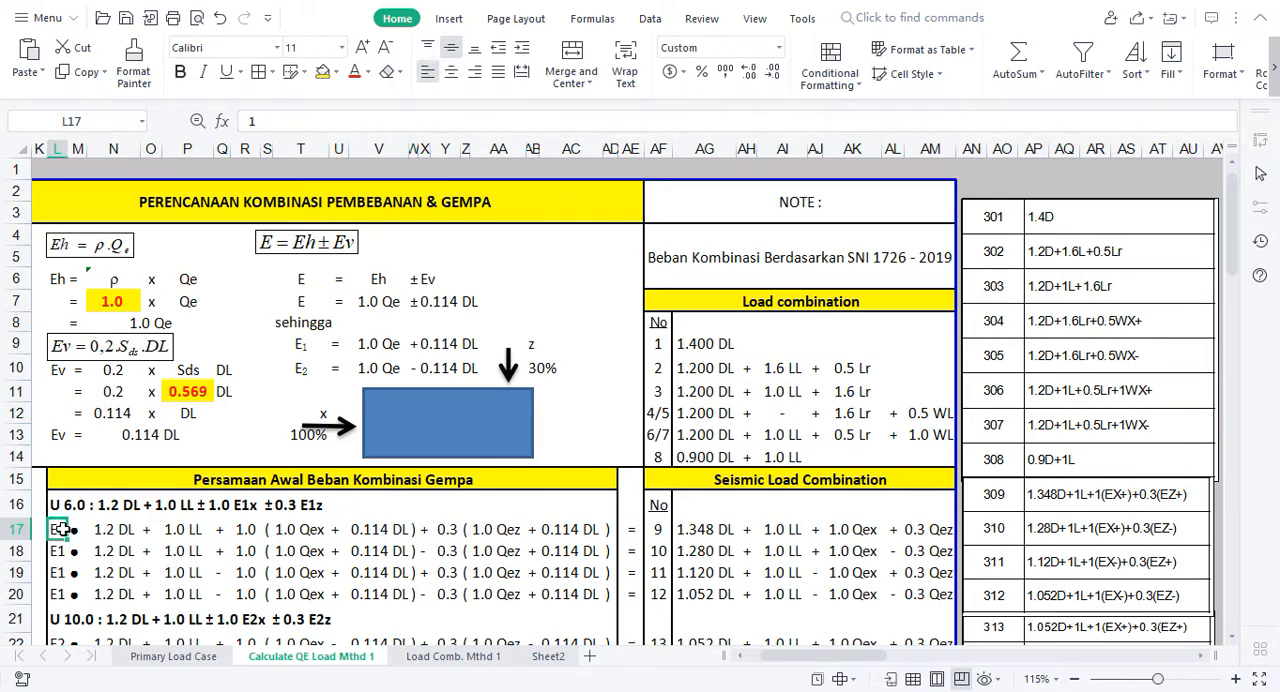
text(2)
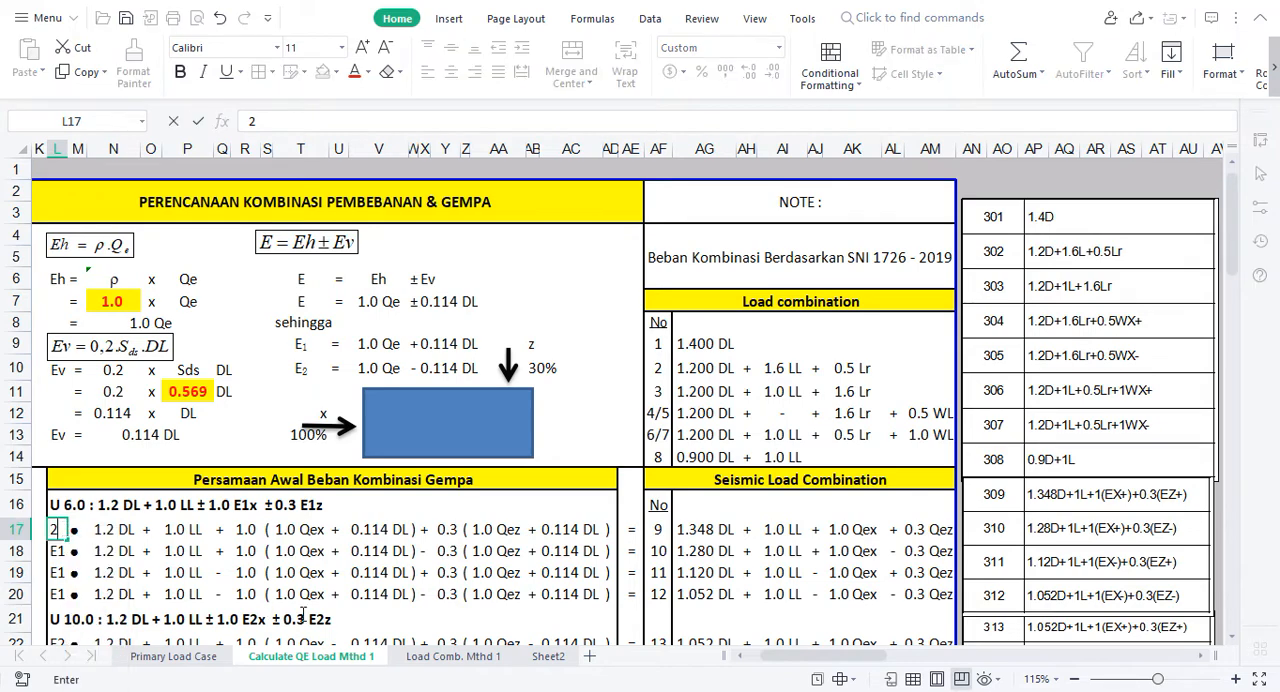
key(Return)
click(532, 529)
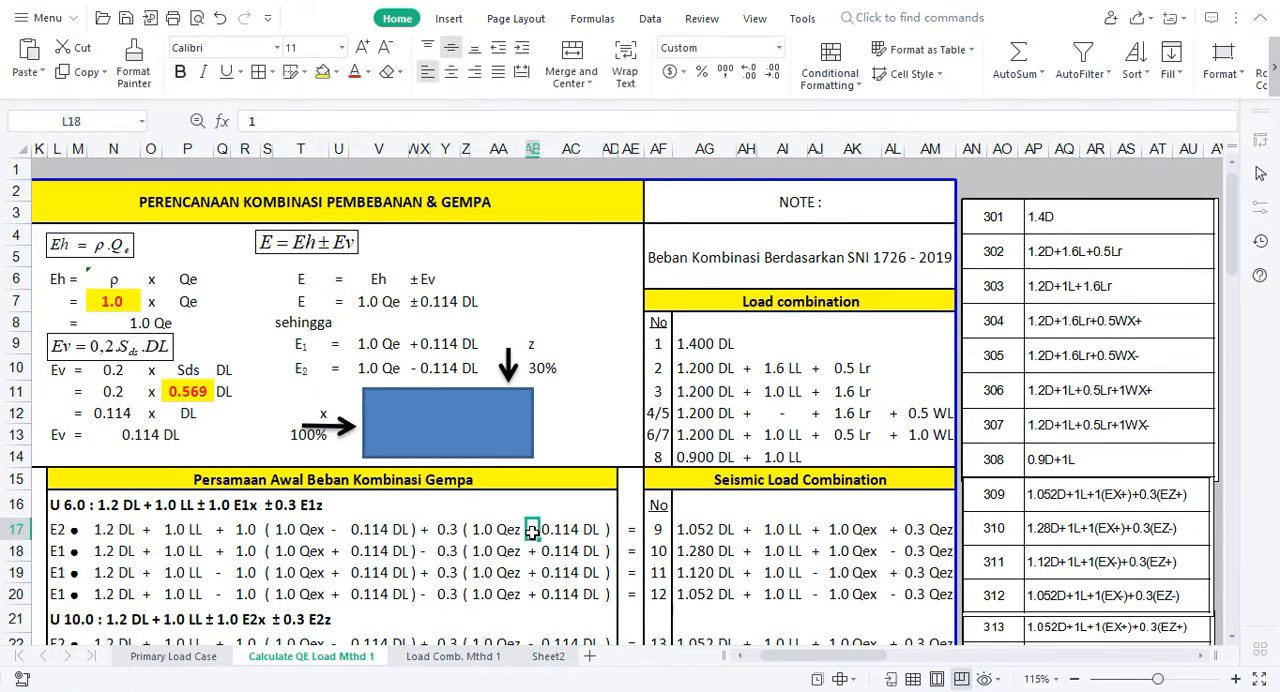
click(334, 529)
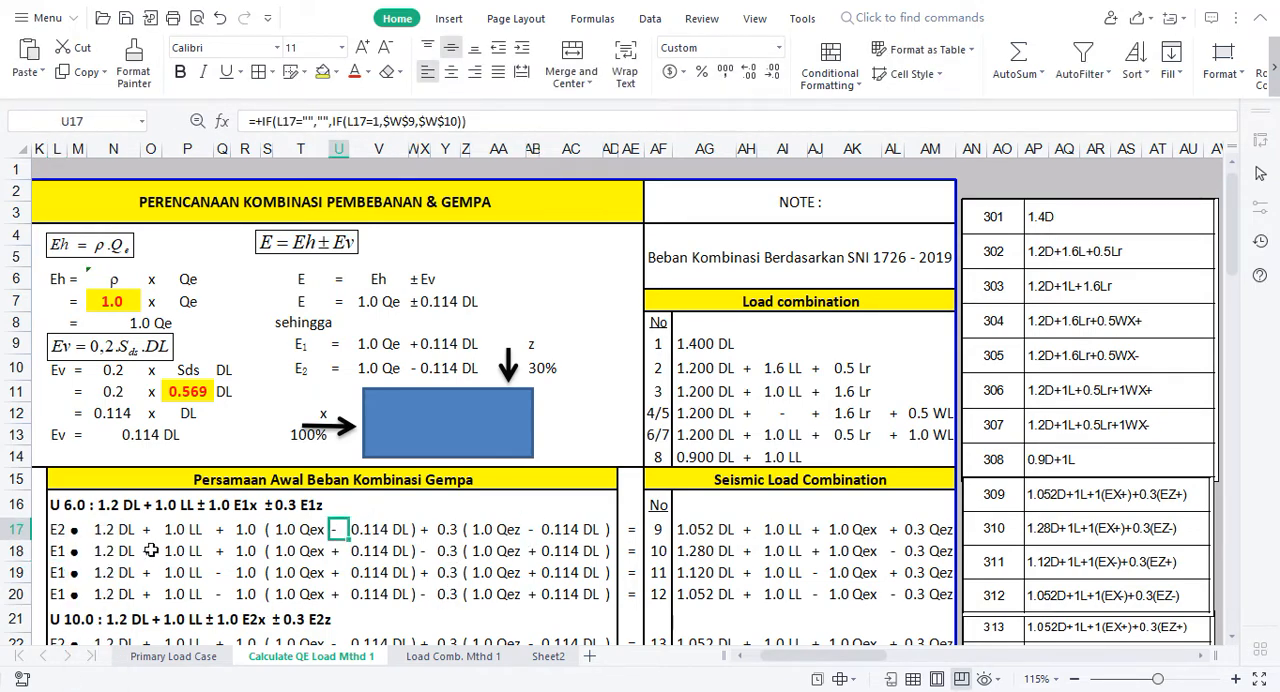
Step: Set L17 to 1 to return the row 17 combination to E1
click(57, 532)
text(1)
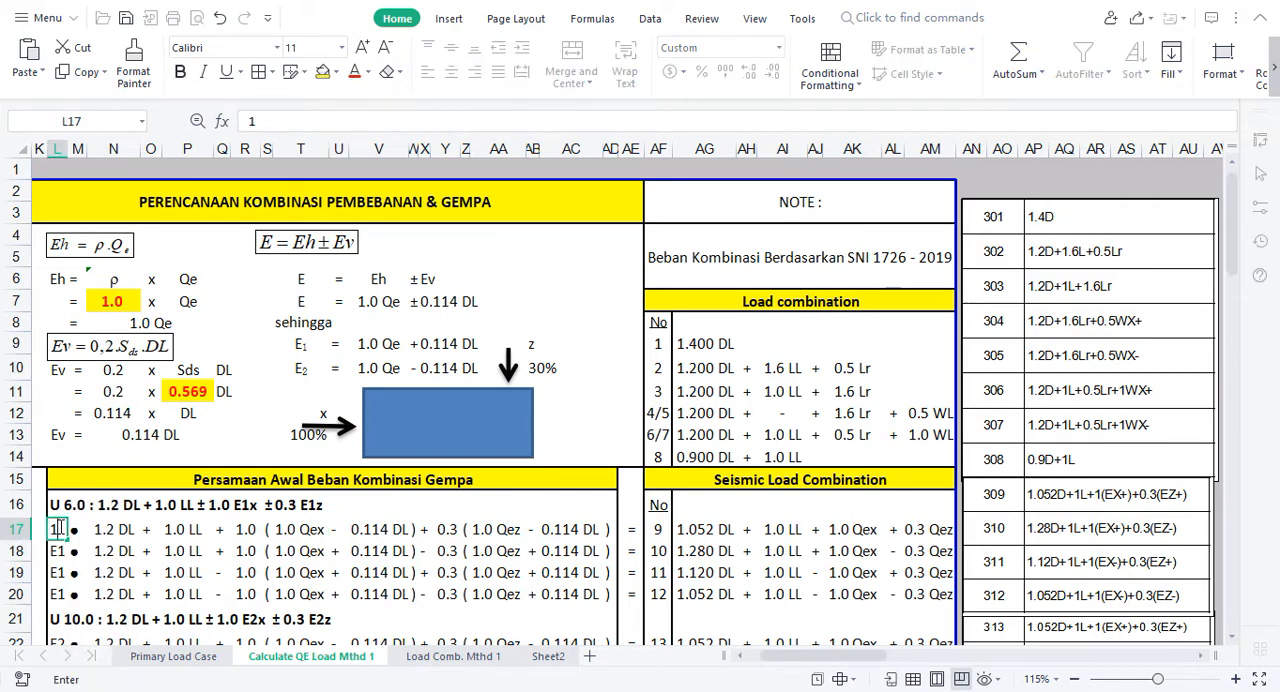
key(Return)
Step: Review the U 6.0 and U 10.0 equation rows together with their "Qe = Dominan arah X" group label
key(Down)
key(Down)
key(Down)
key(Down)
key(Down)
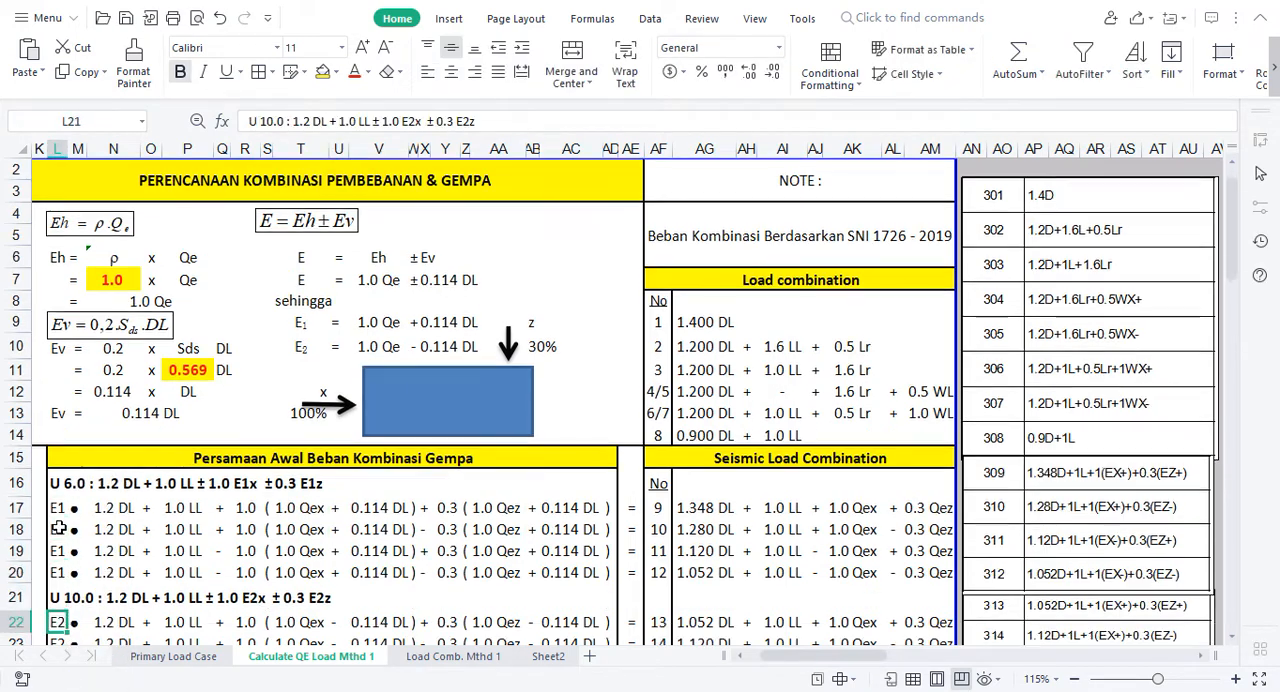
key(Down)
key(Down)
key(Down)
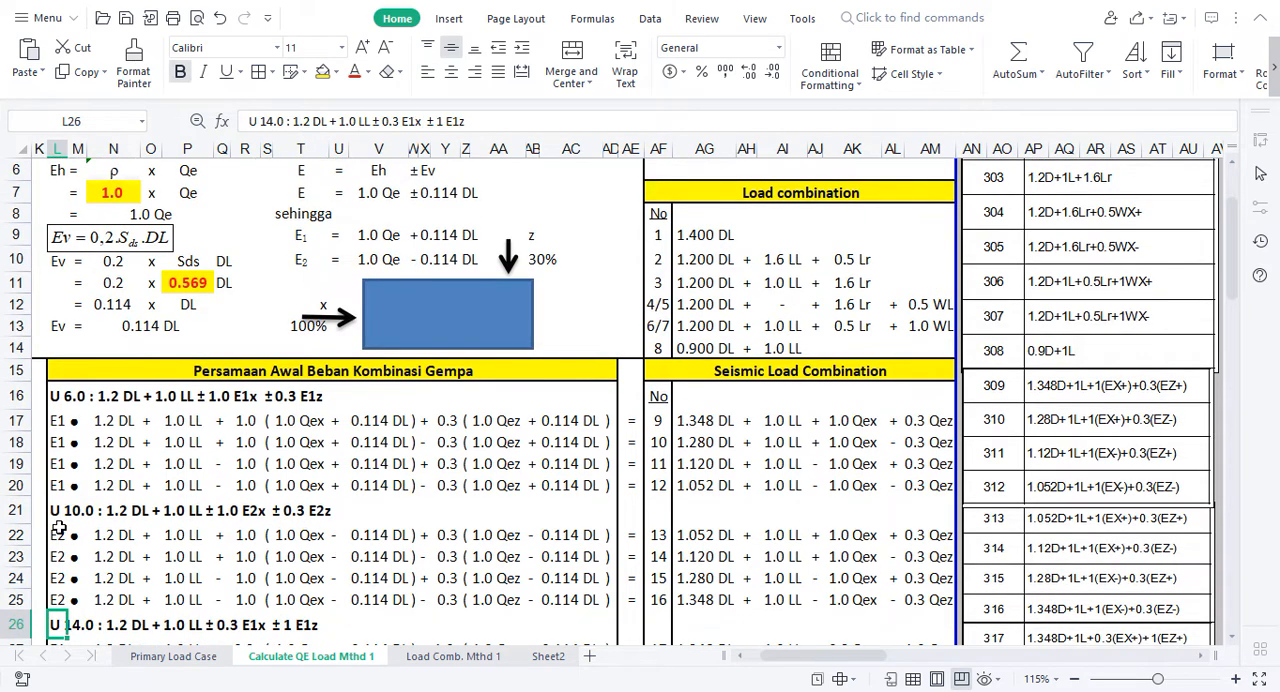
click(238, 557)
key(Left)
key(Left)
key(Left)
key(Left)
key(Left)
key(Left)
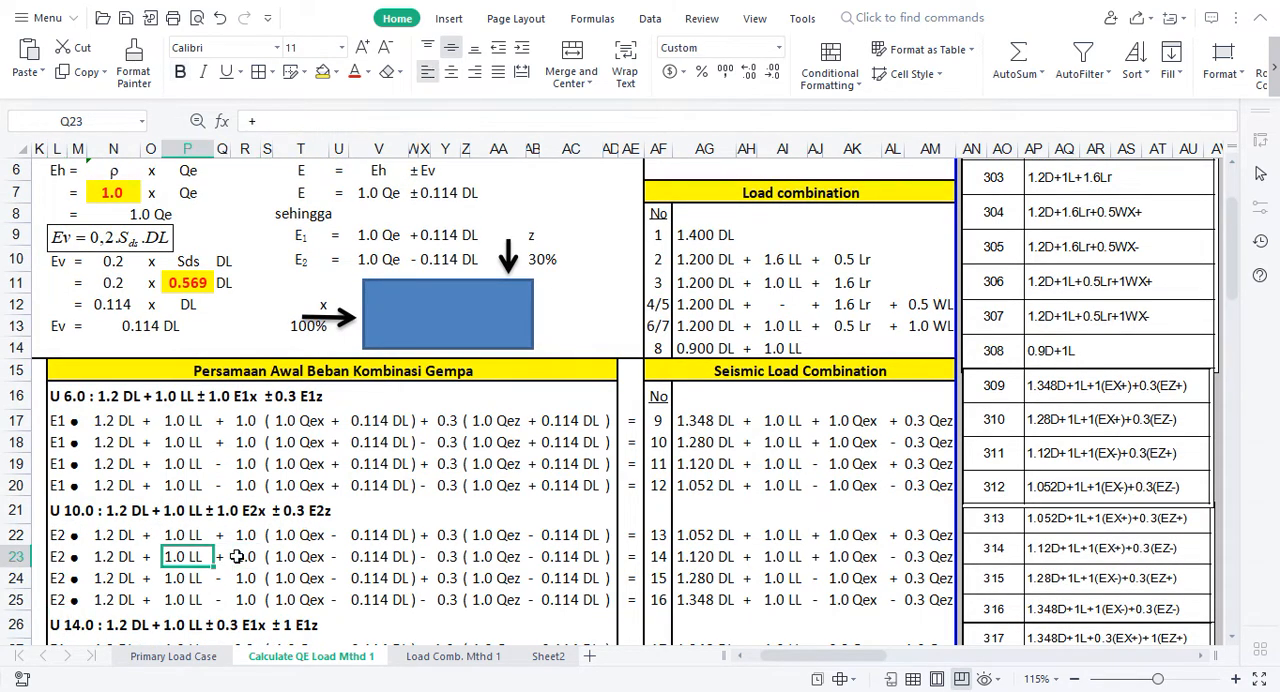
key(Left)
key(Left)
key(Left)
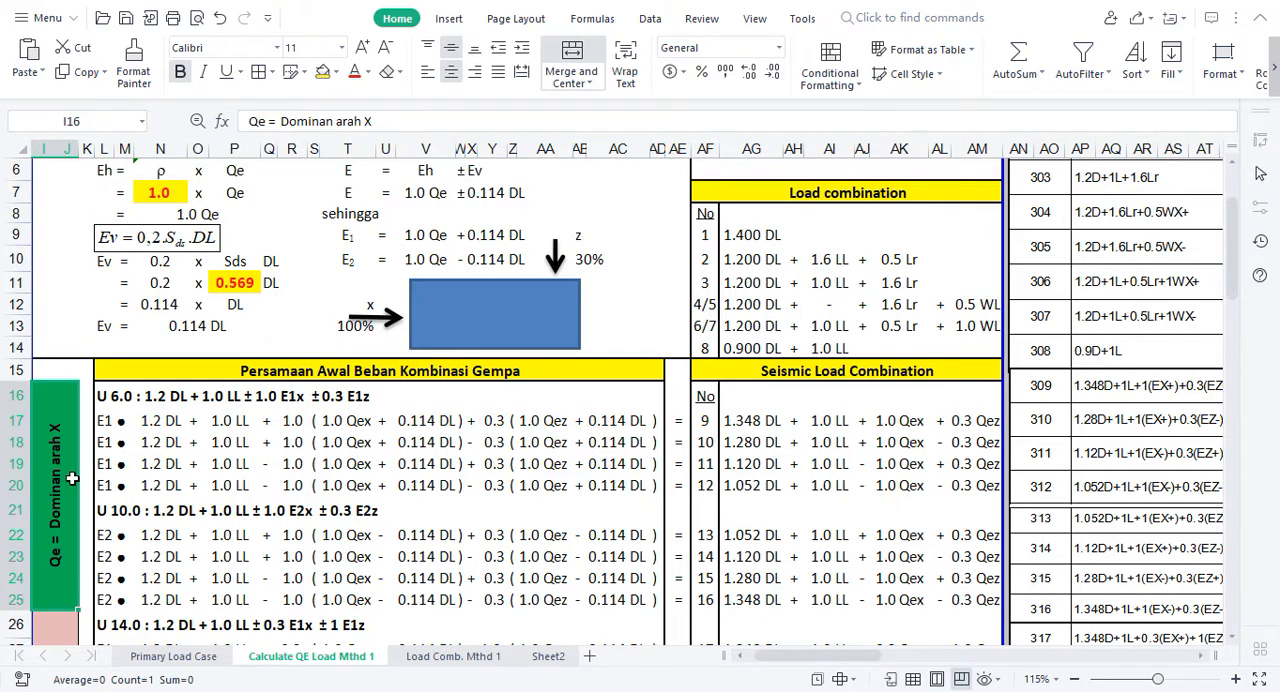
click(163, 486)
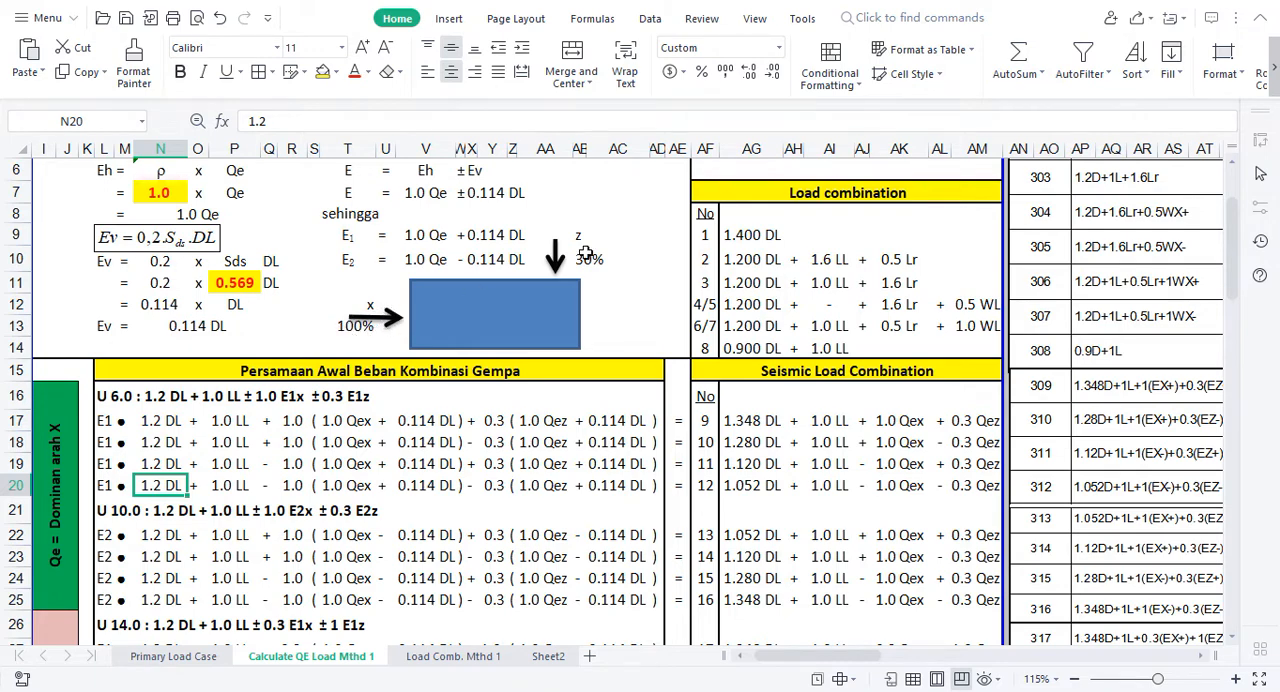
Step: Examine the Z-dominant combinations below the X-dominant ones, including the ± 1 E1z term in the U 14.0 heading
click(220, 500)
key(Down)
key(Down)
key(Down)
key(Down)
key(Down)
key(Down)
key(Down)
key(Down)
key(Down)
key(Down)
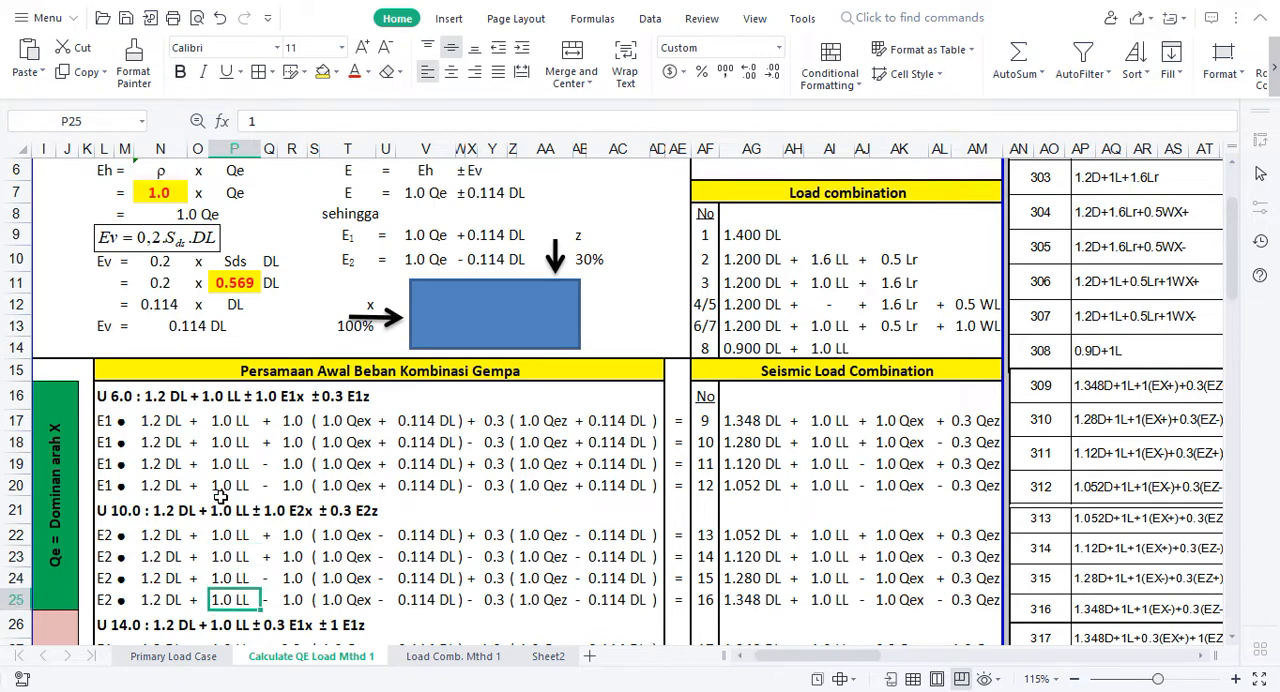
key(Down)
key(Down)
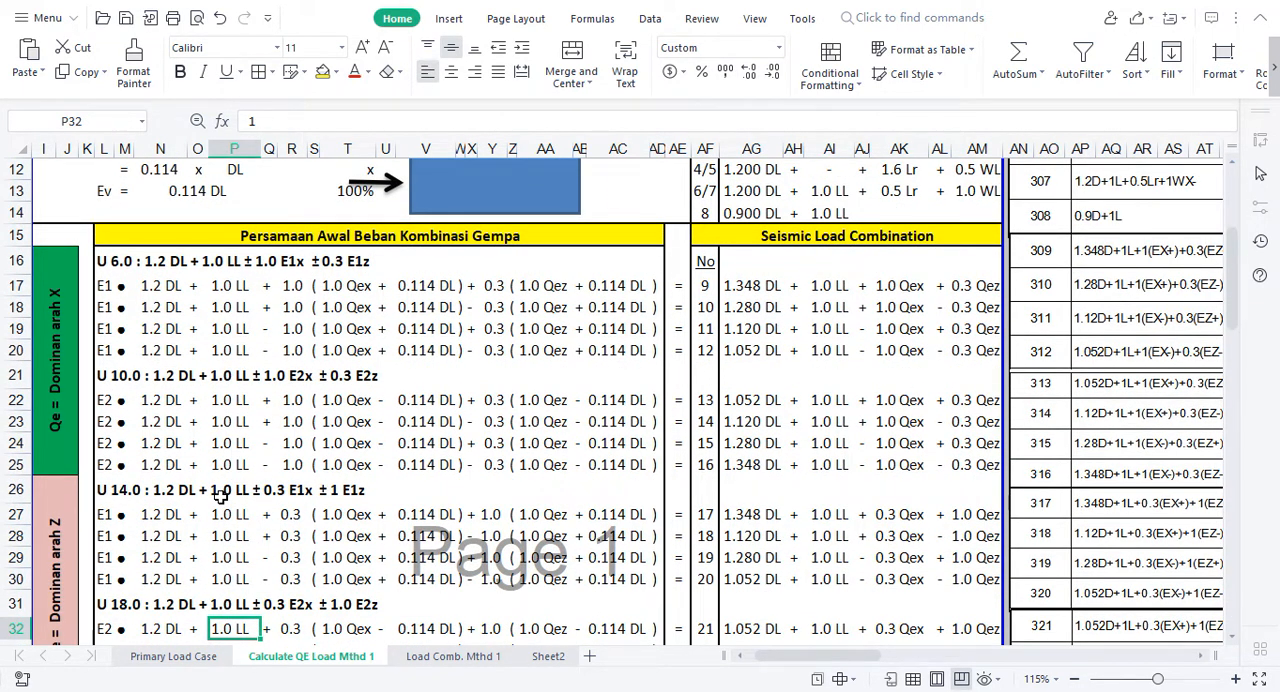
click(325, 511)
key(Up)
key(Up)
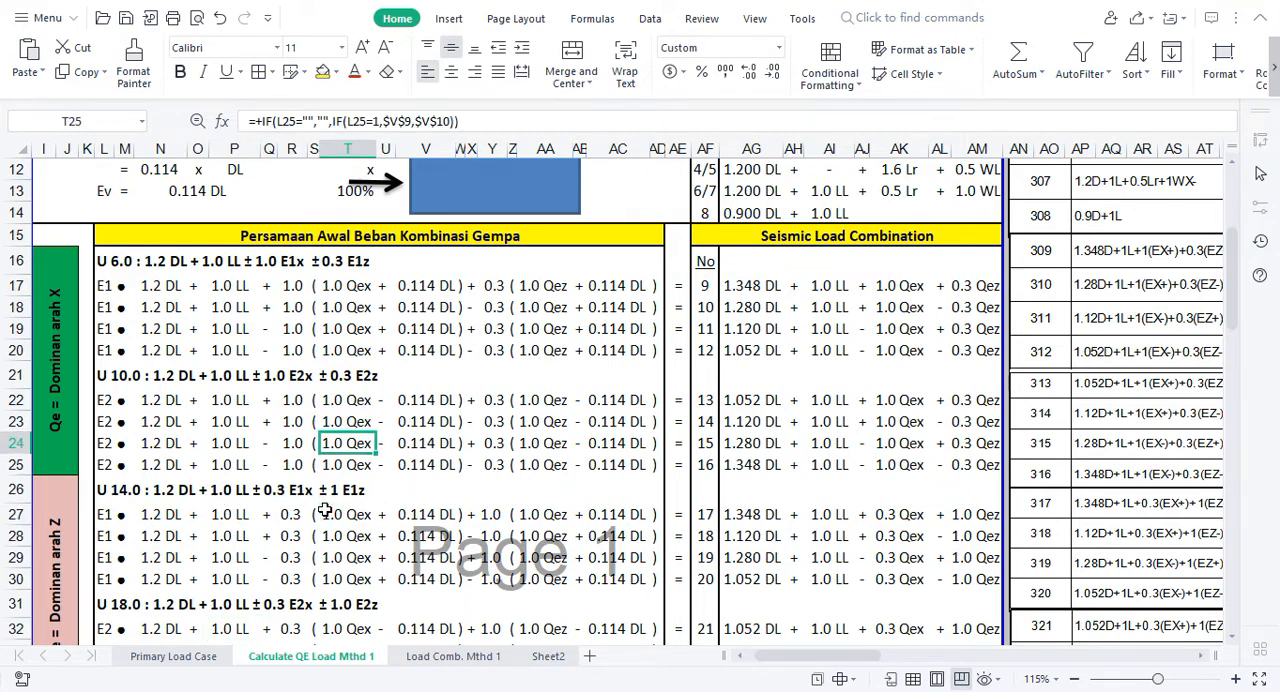
click(347, 499)
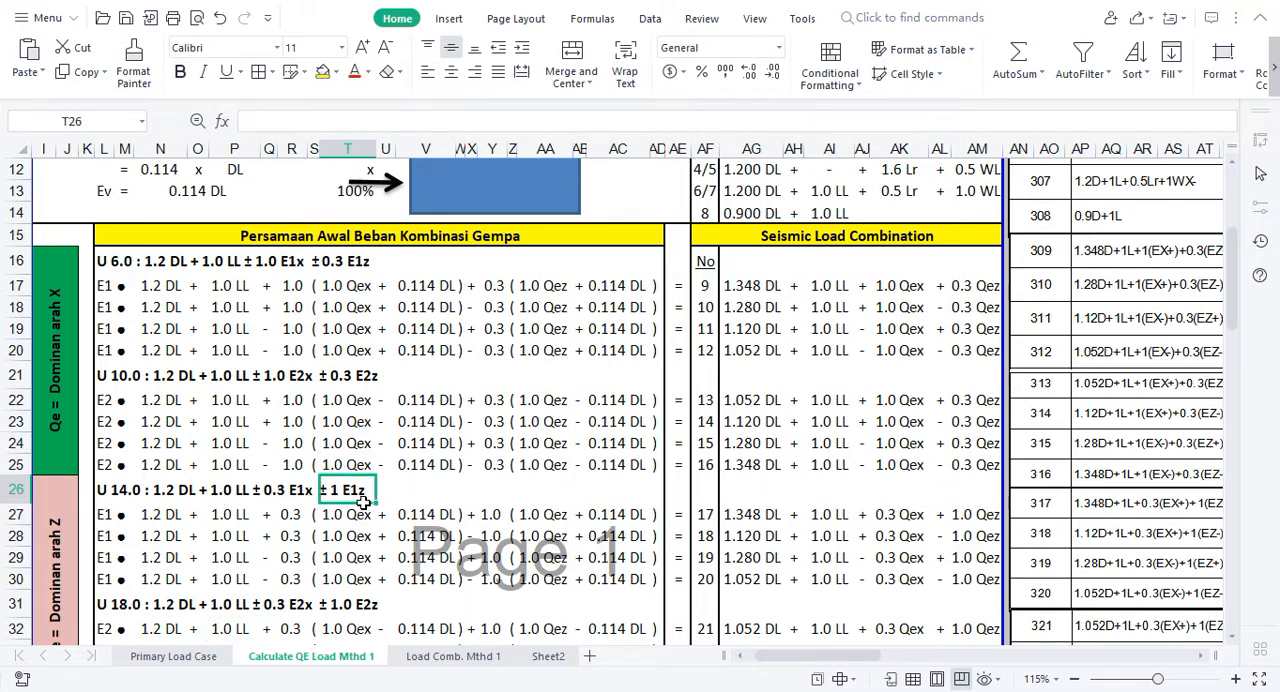
Step: Swap the direction percentages beside the building diagram, setting z in AB10 to 100% and x in T13 to 30%
click(556, 328)
key(Up)
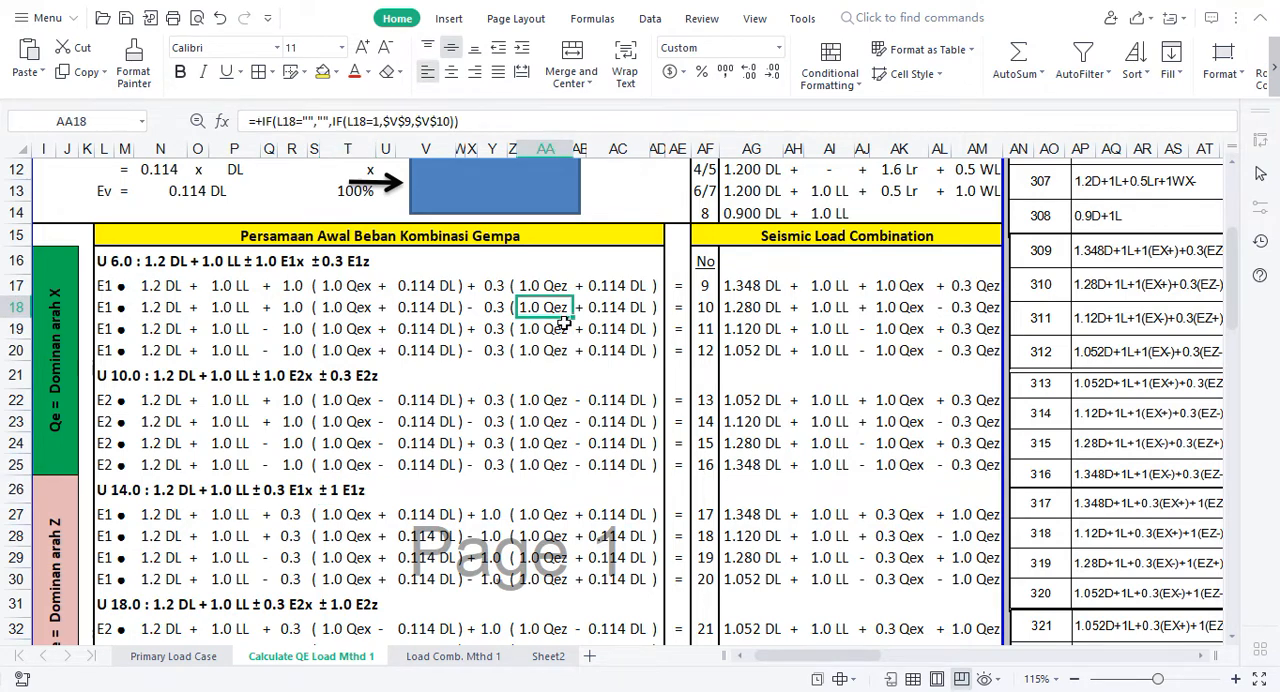
scroll(564, 323, up, 1)
key(Up)
key(Up)
key(Up)
key(Down)
key(Down)
key(Right)
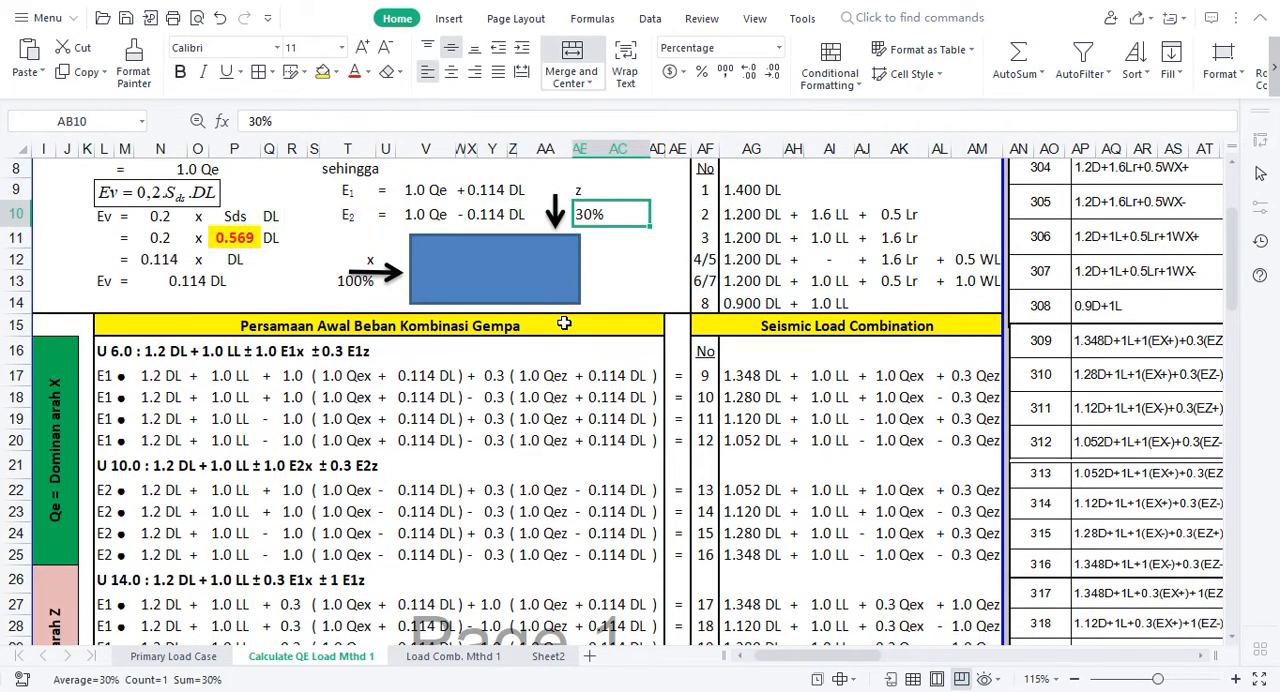
text(100)
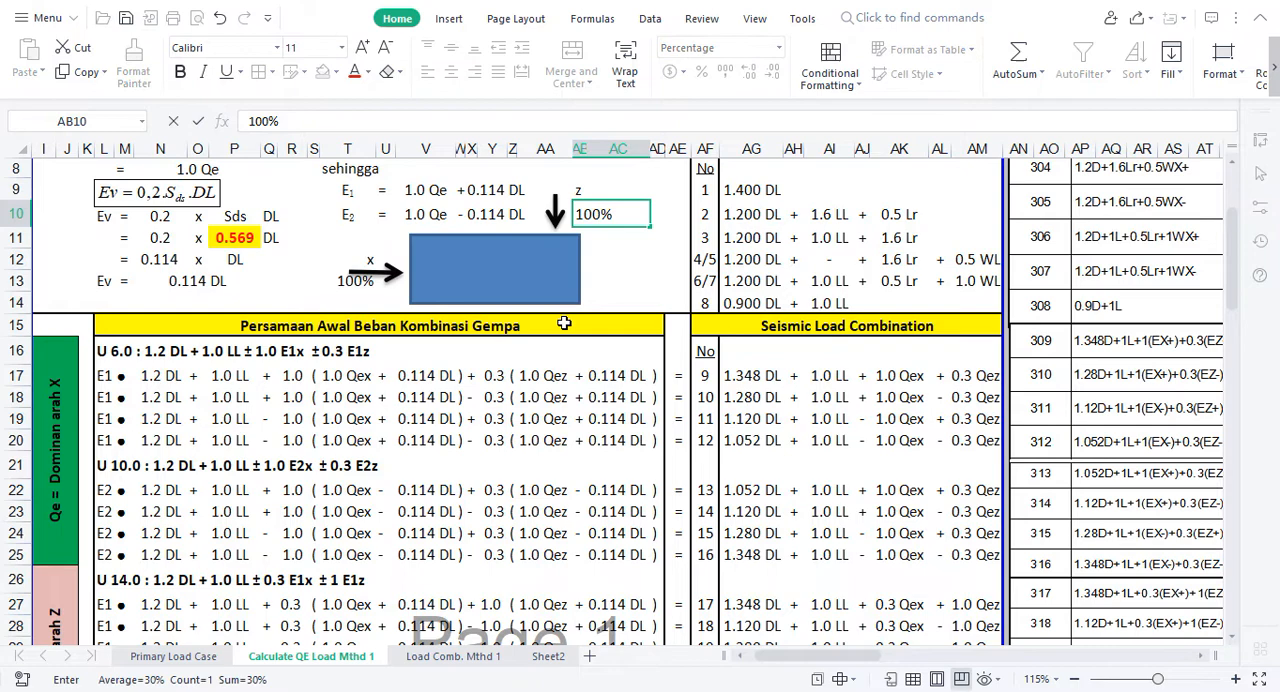
click(344, 281)
text(30)
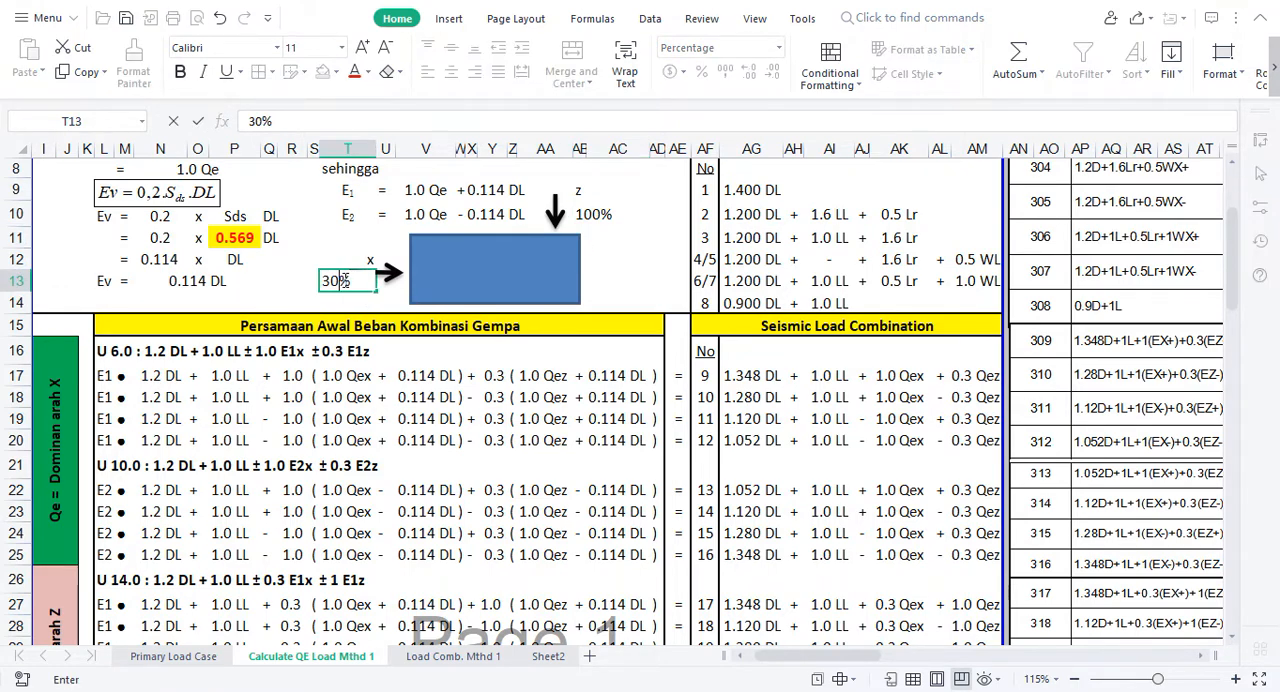
key(Return)
Step: Compare the U 10.0 heading with the 0.3 E1x and 1 E1z terms of U 14.0 in row 26
click(232, 467)
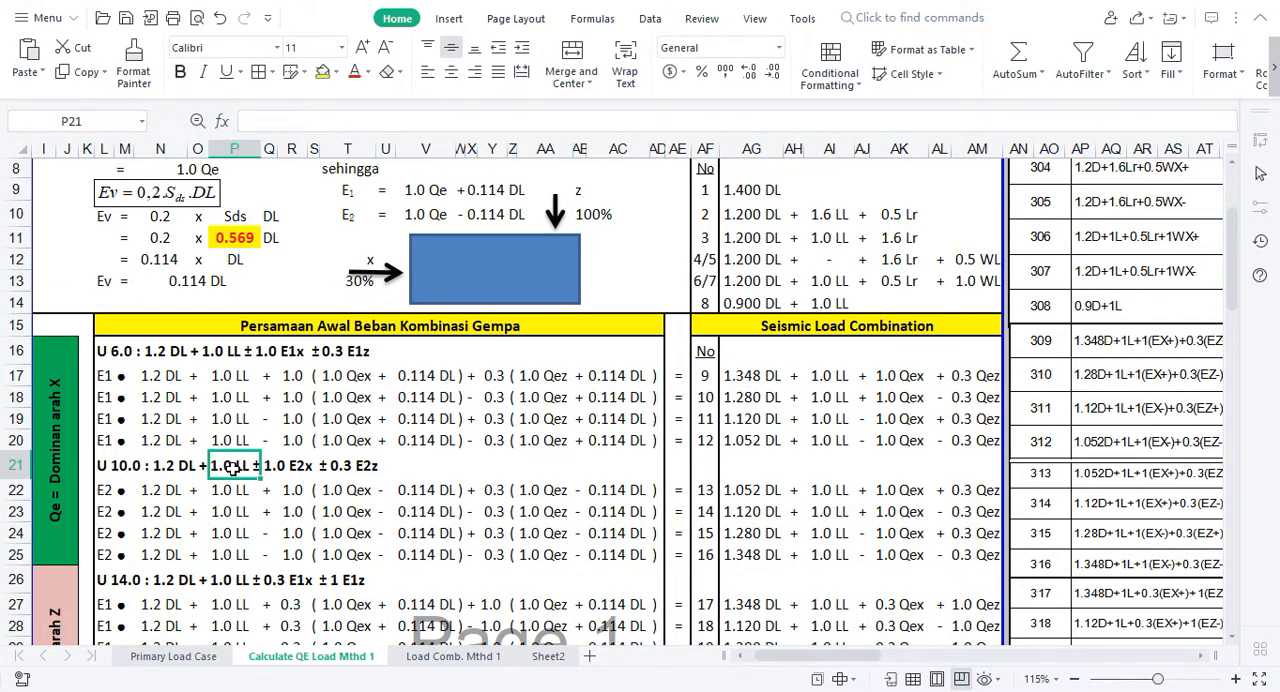
key(Down)
key(Down)
key(Down)
key(Down)
key(Down)
key(Down)
key(Down)
key(Down)
key(Down)
key(Down)
key(Down)
key(Down)
key(Down)
key(Down)
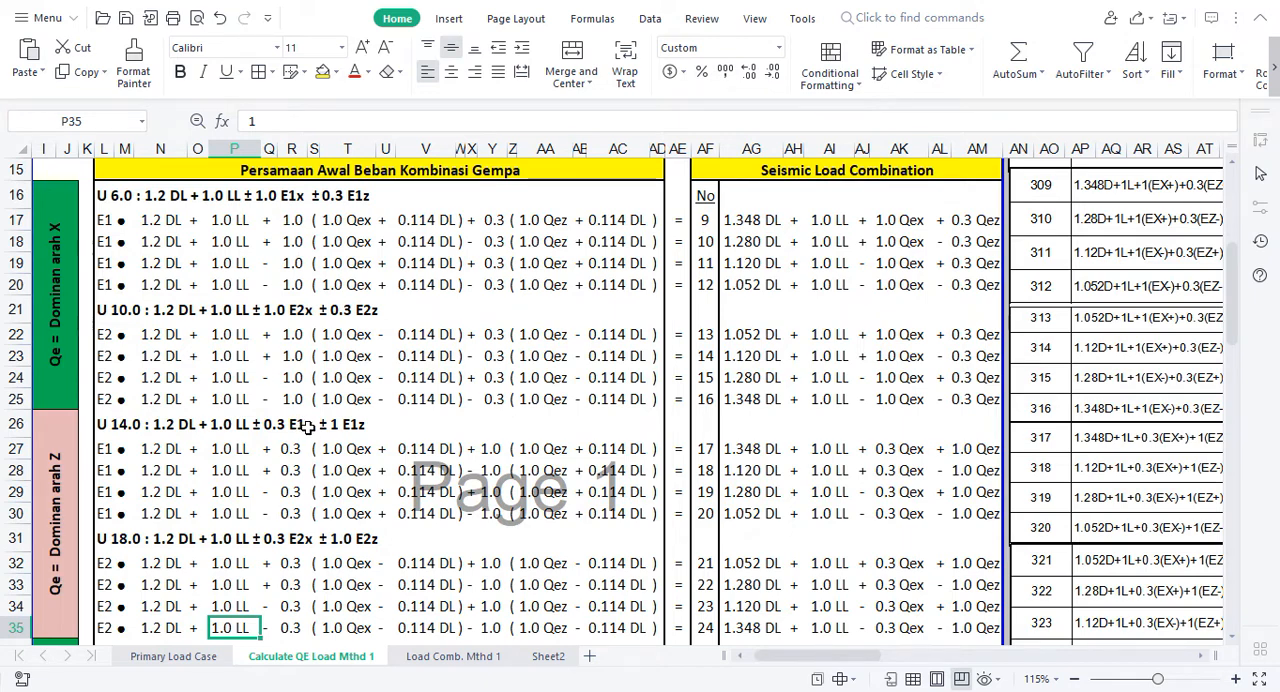
click(368, 428)
drag(148, 310, 231, 306)
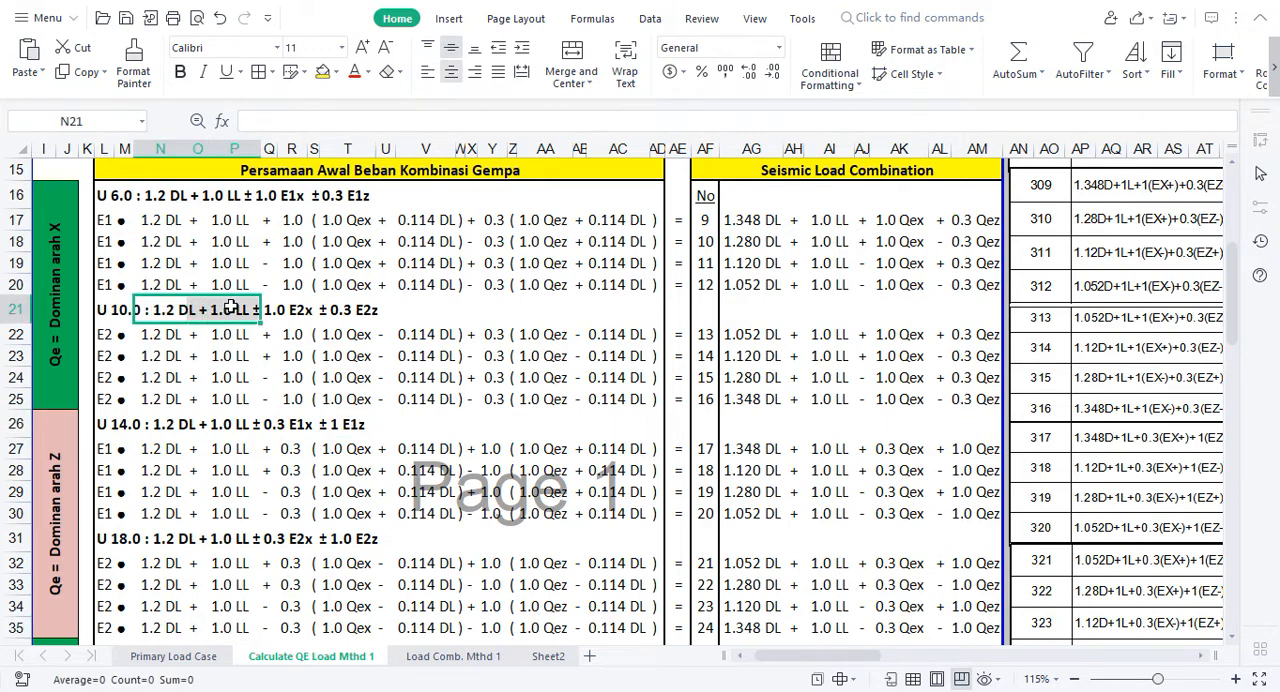
click(274, 424)
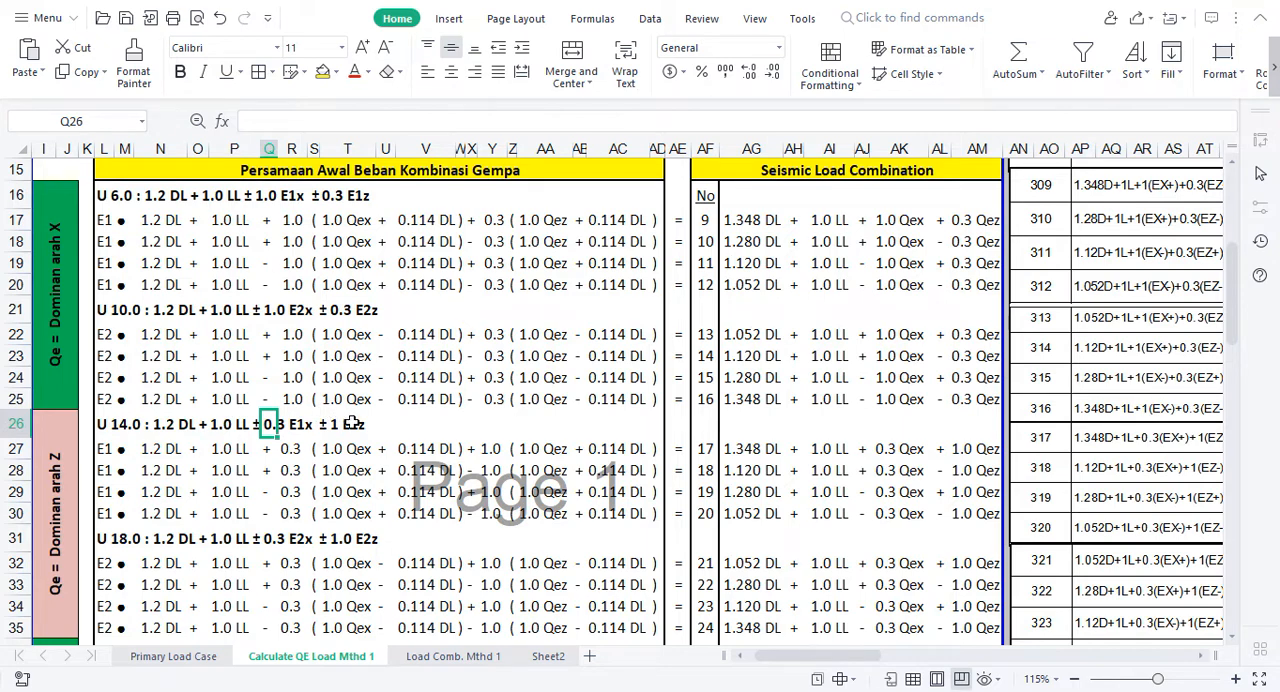
click(352, 424)
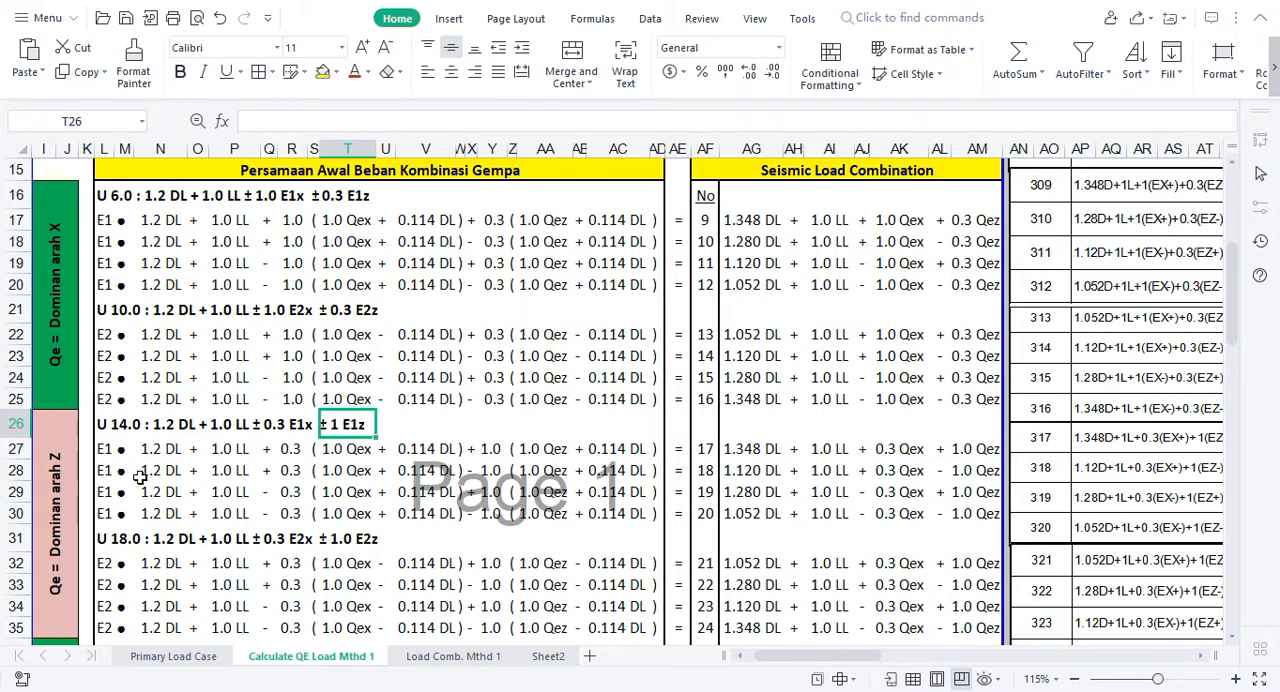
click(292, 426)
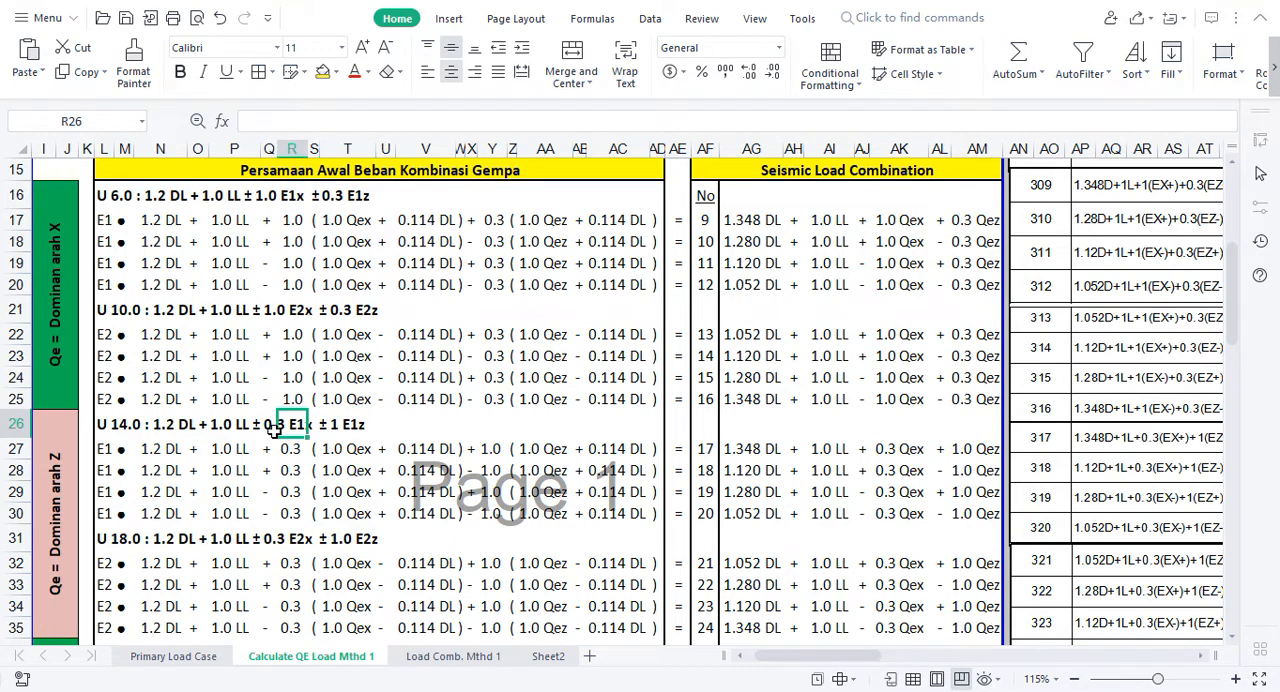
Step: Check the X-dominant group label against the 1.0 E1x and 0.3 E1z terms of U 6.0 in row 16
click(60, 325)
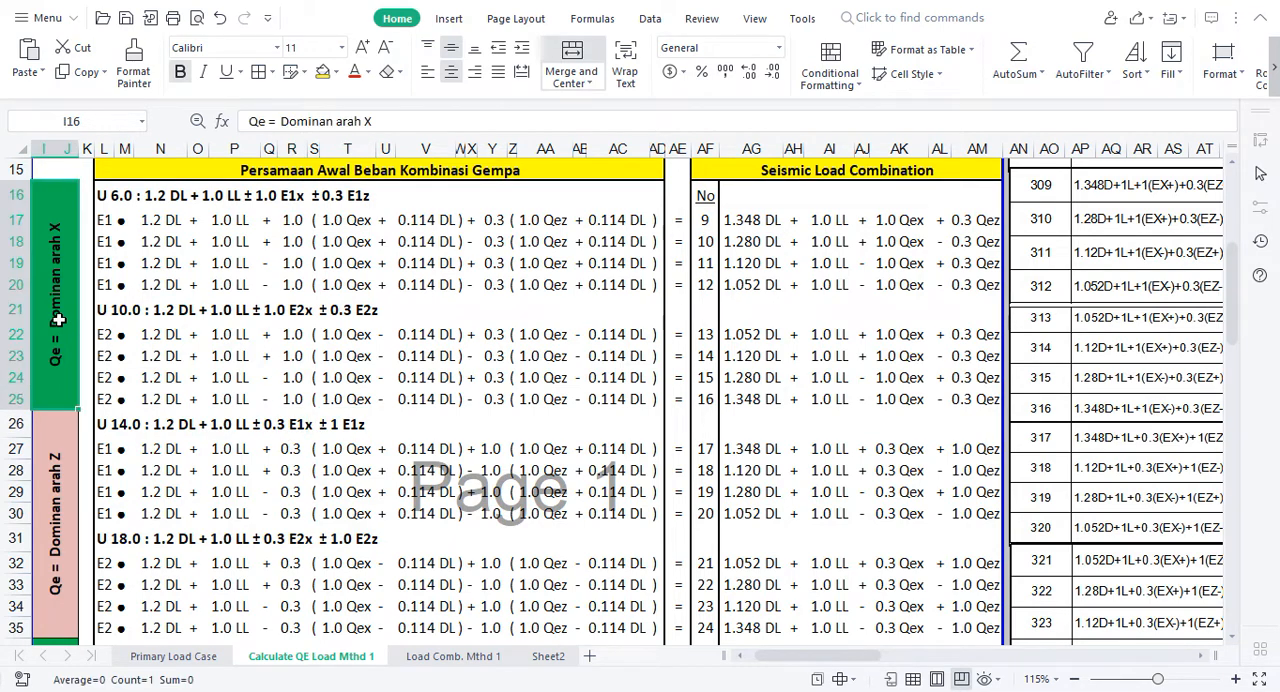
click(287, 198)
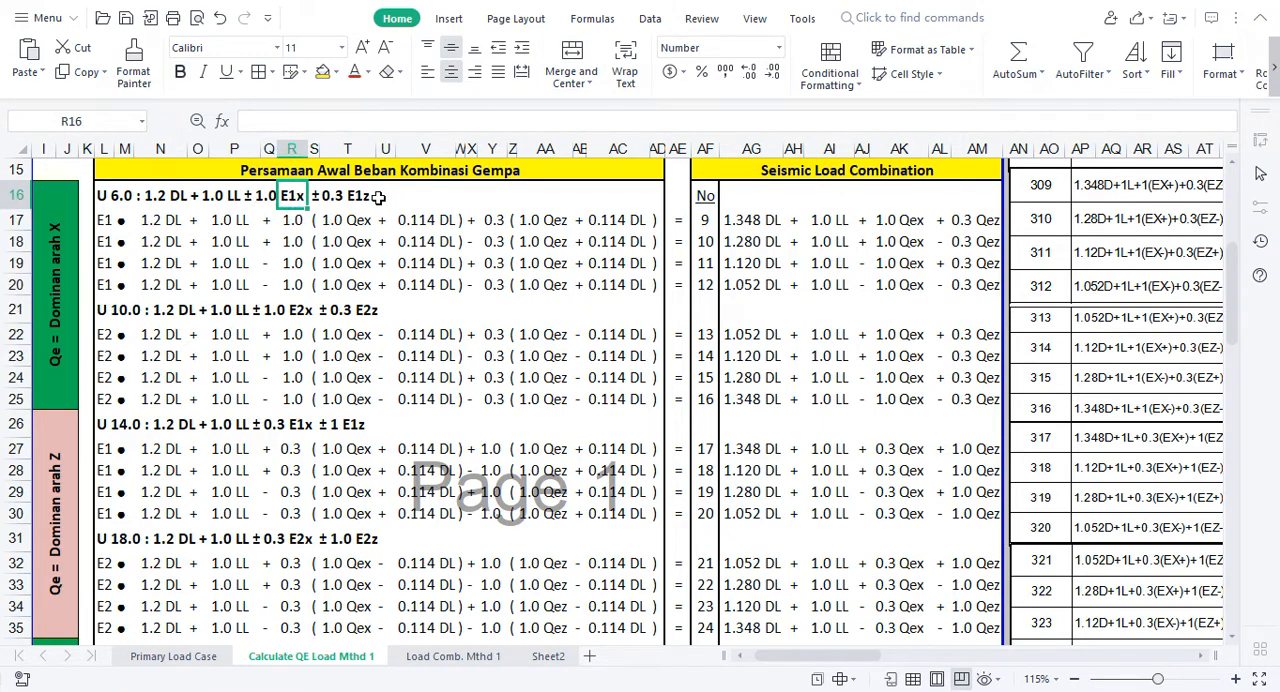
click(341, 197)
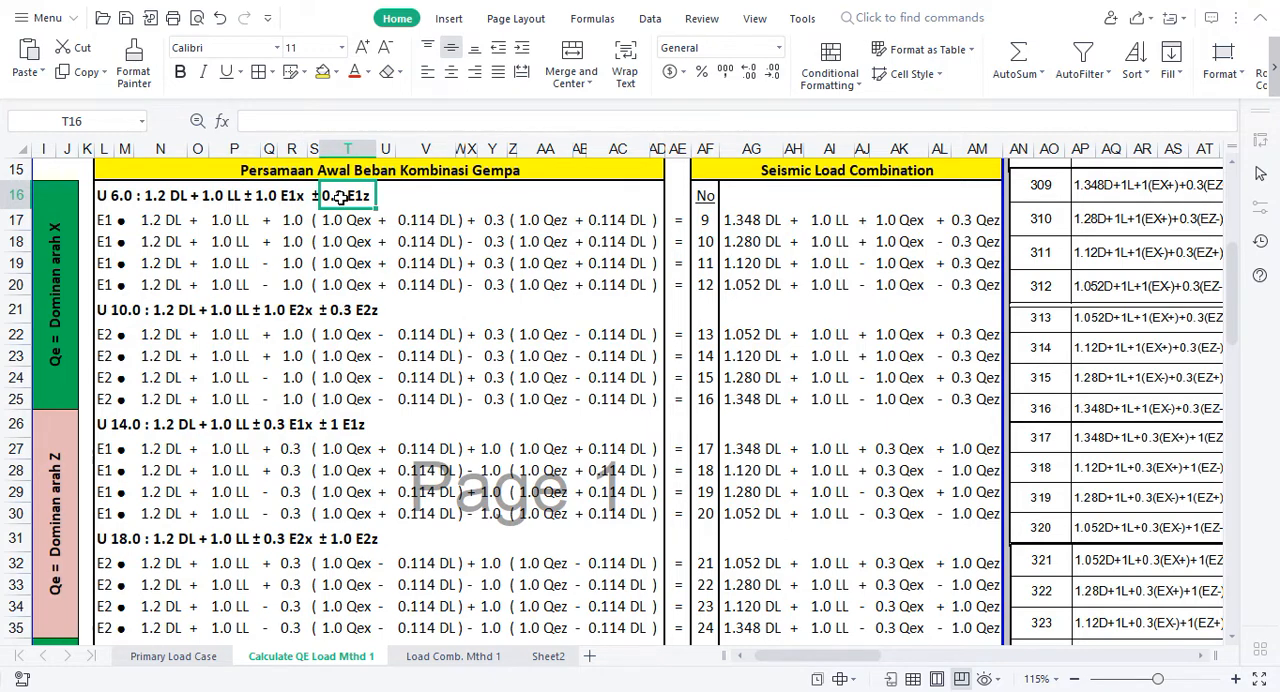
Step: Examine the sign column through the lower combination groups down to the 0.9 DL equations U 22.0 and U 26.0
click(385, 338)
key(Down)
key(Down)
key(Down)
key(Down)
key(Down)
key(Down)
key(Down)
key(Down)
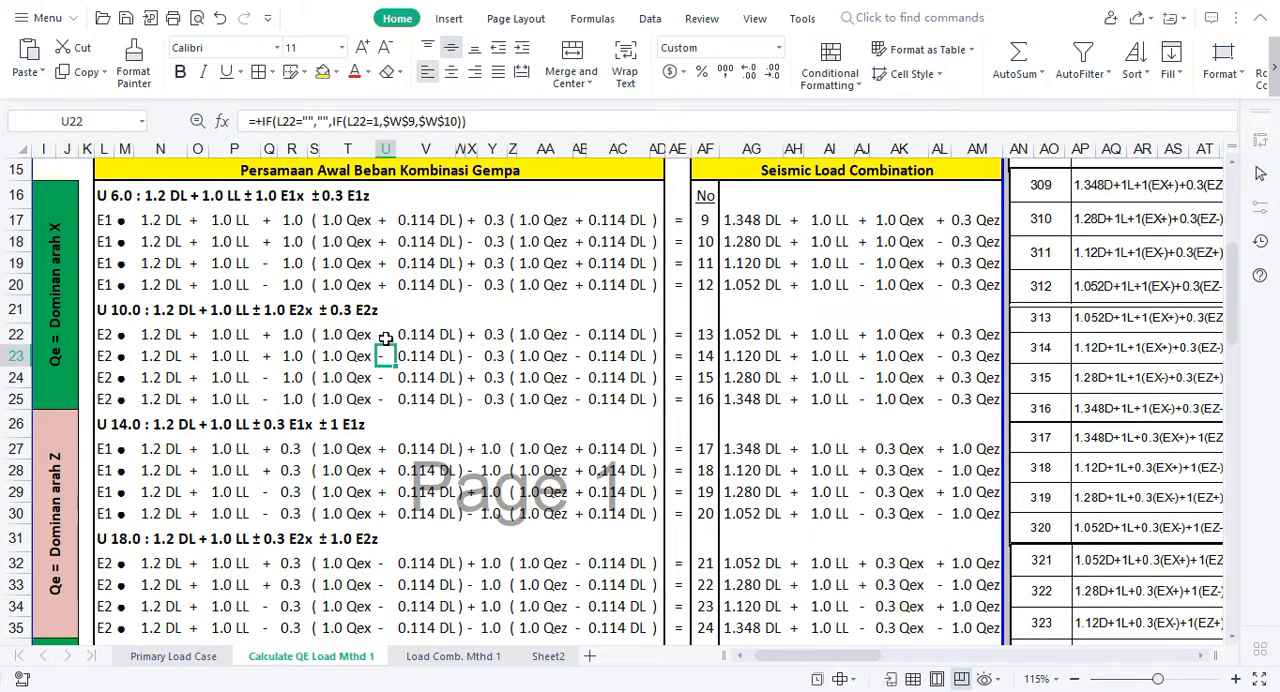
key(Down)
key(Down)
key(Down)
key(Down)
key(Down)
key(Down)
key(Down)
key(Down)
key(Down)
key(Down)
key(Down)
key(Down)
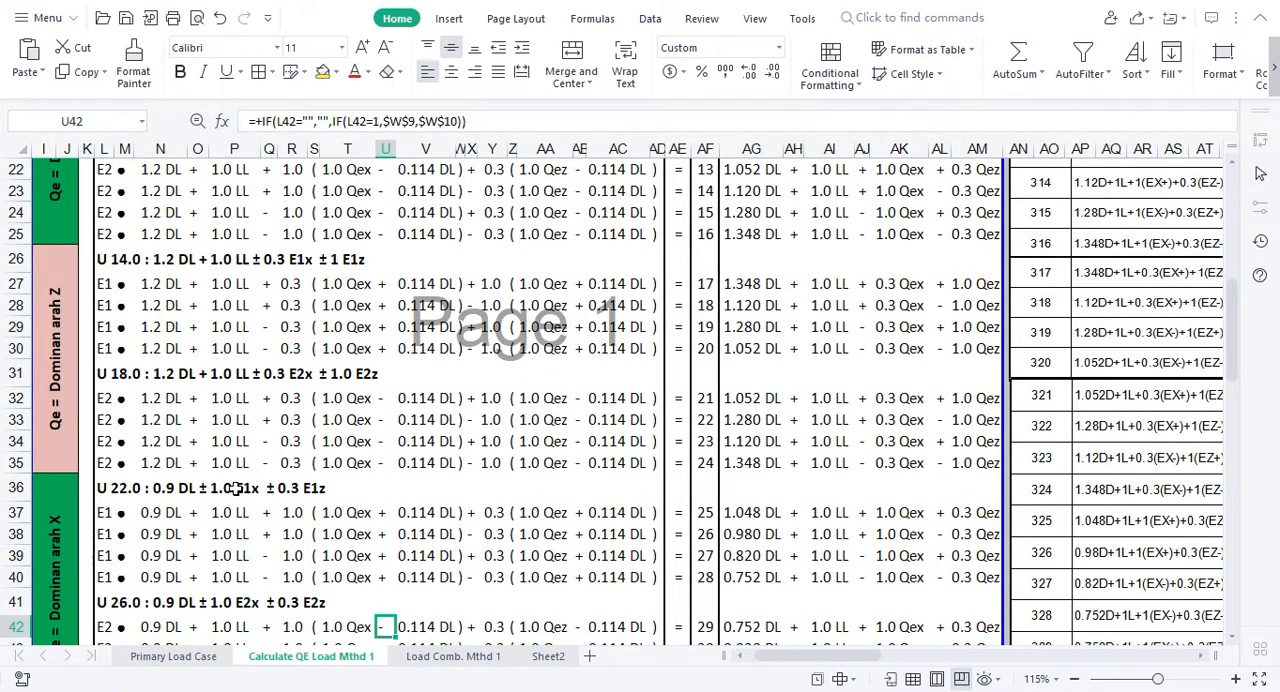
Step: Enter the note "0.9 DL + E" in V36 beside the U 22.0 heading
click(372, 487)
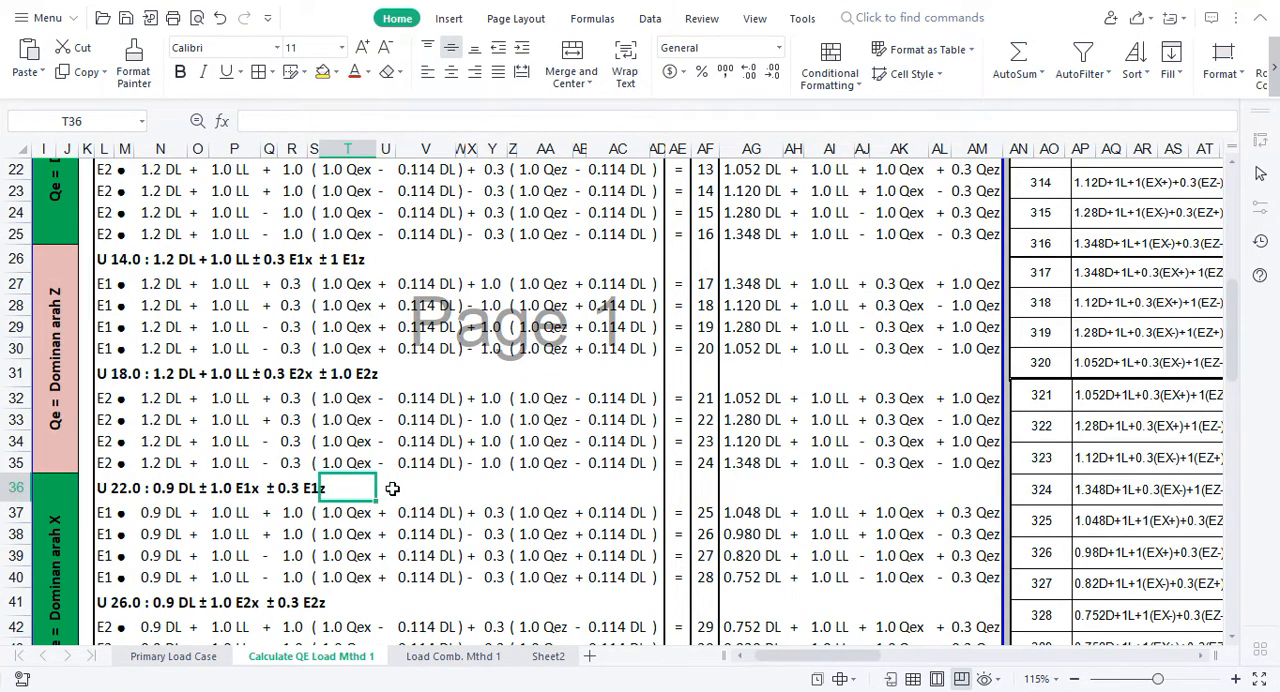
click(401, 488)
text(0.)
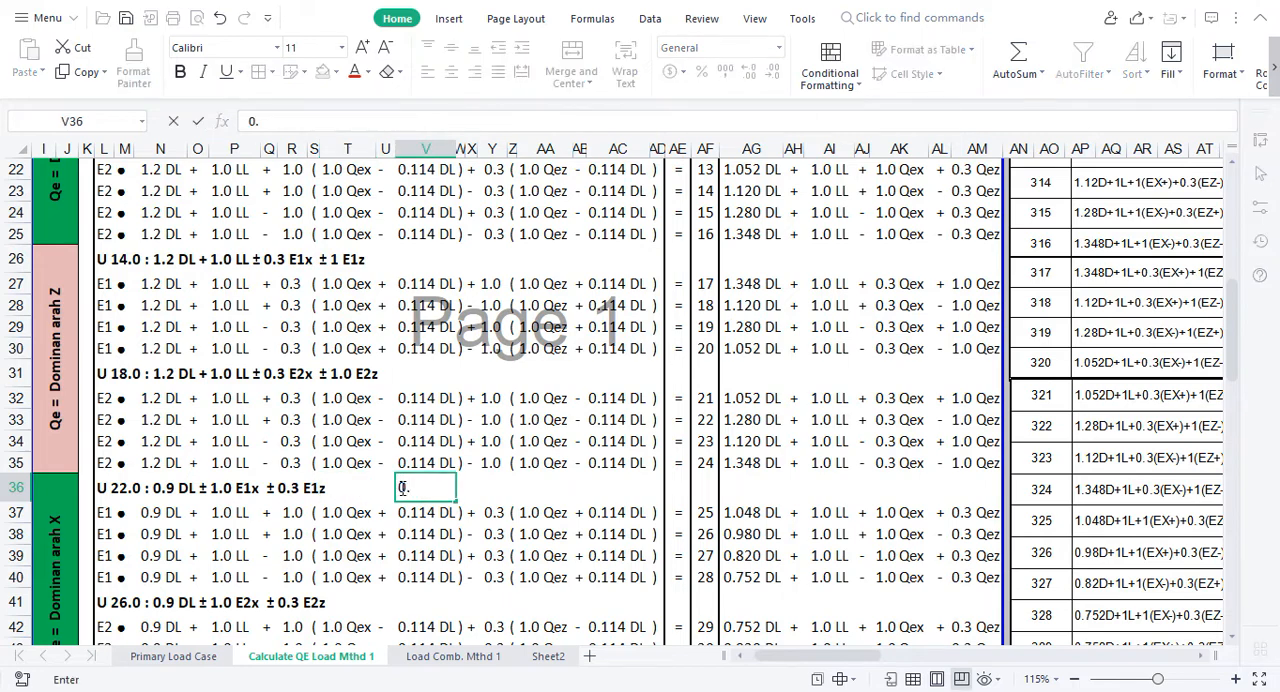
text(9 DL +)
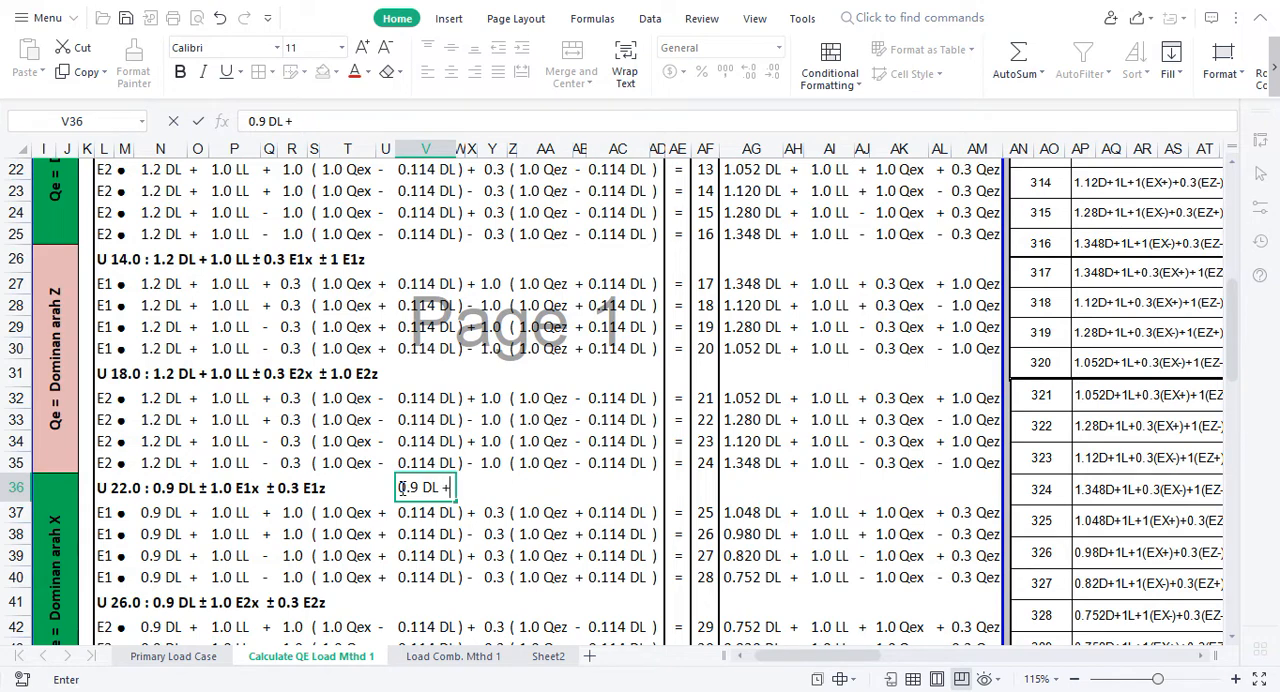
text(E)
Step: Enter the note "1.2 DL + 1.6 LL + E" in V31 beside the U 18.0 heading
click(431, 369)
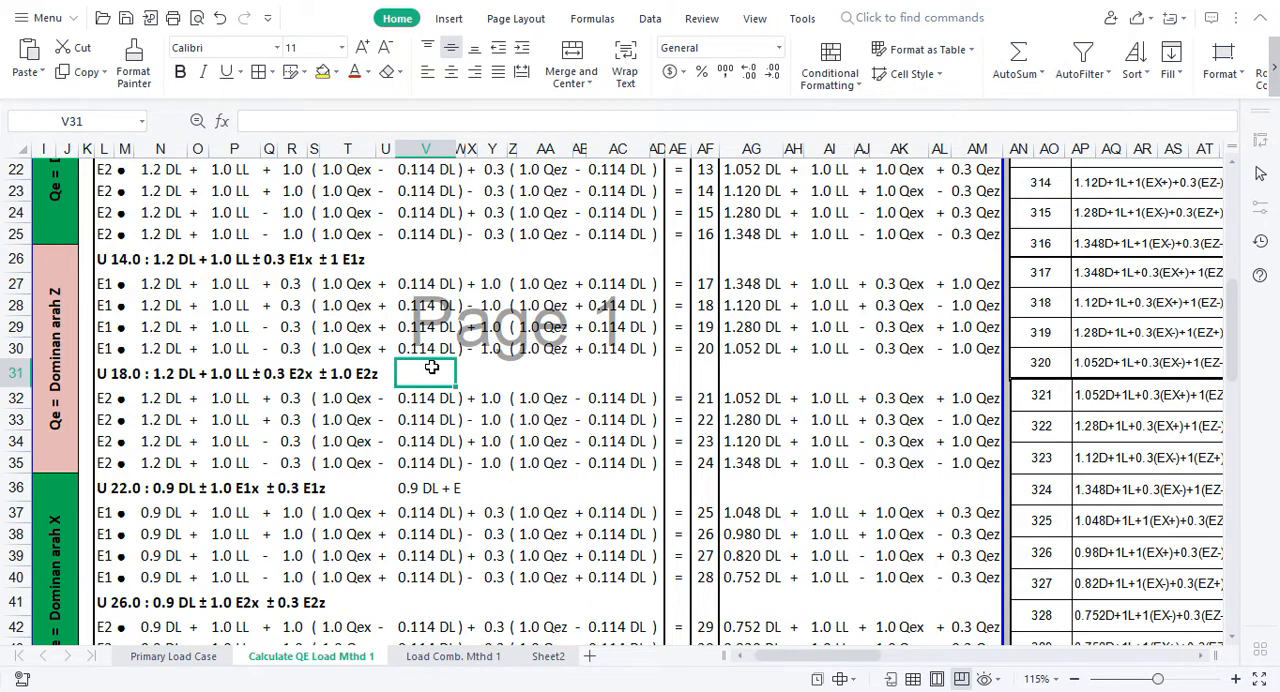
text(1.2 DL)
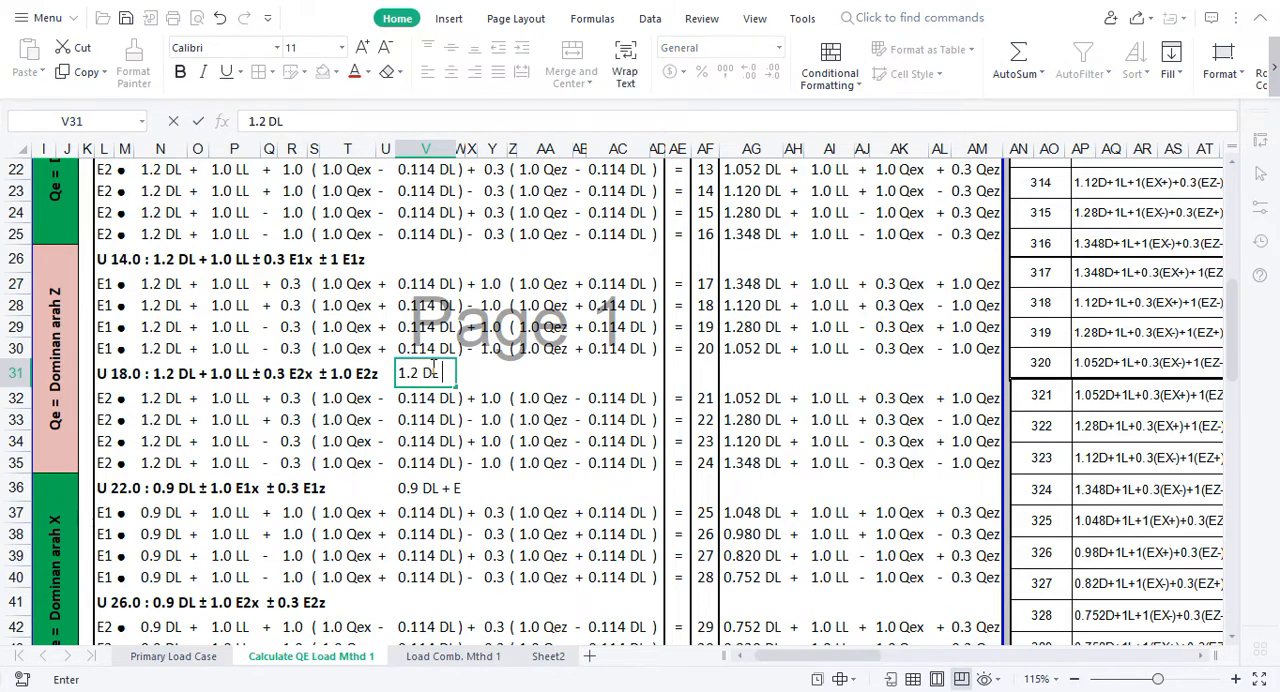
text( + 1.6 LL + E)
click(562, 418)
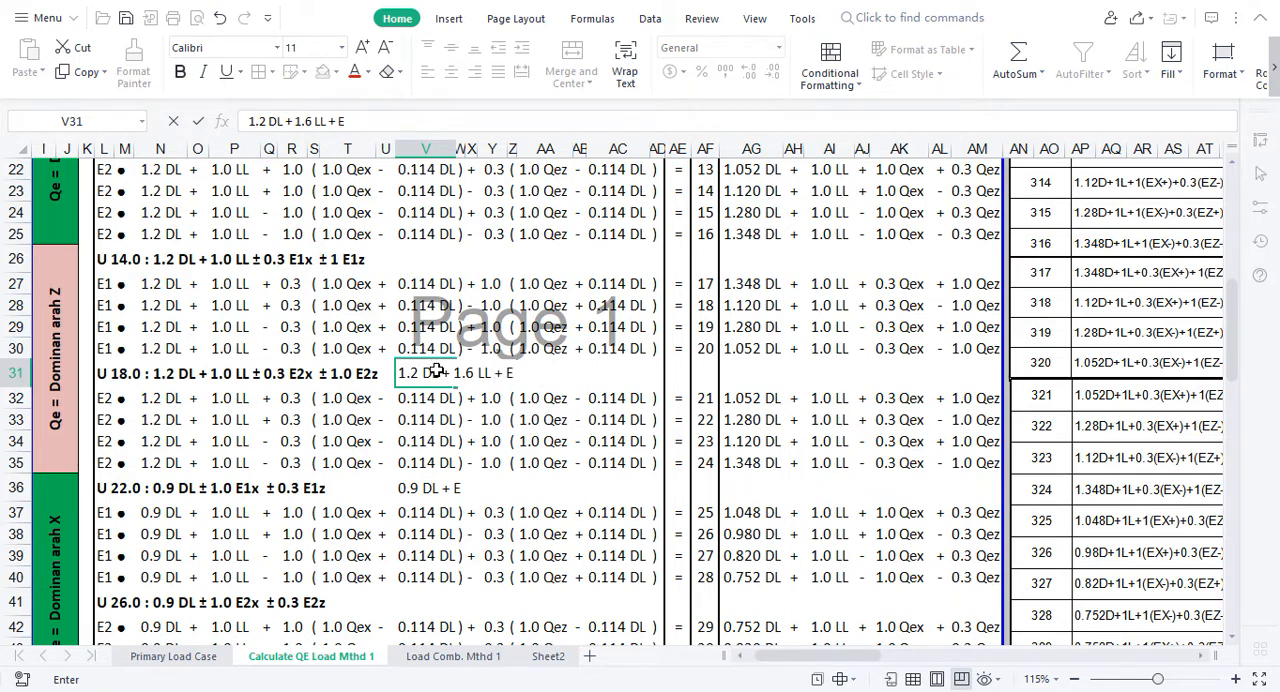
Step: Make the notes in V31 and V36 bold and compare them with the U 22.0 heading in row 36
drag(411, 375, 478, 378)
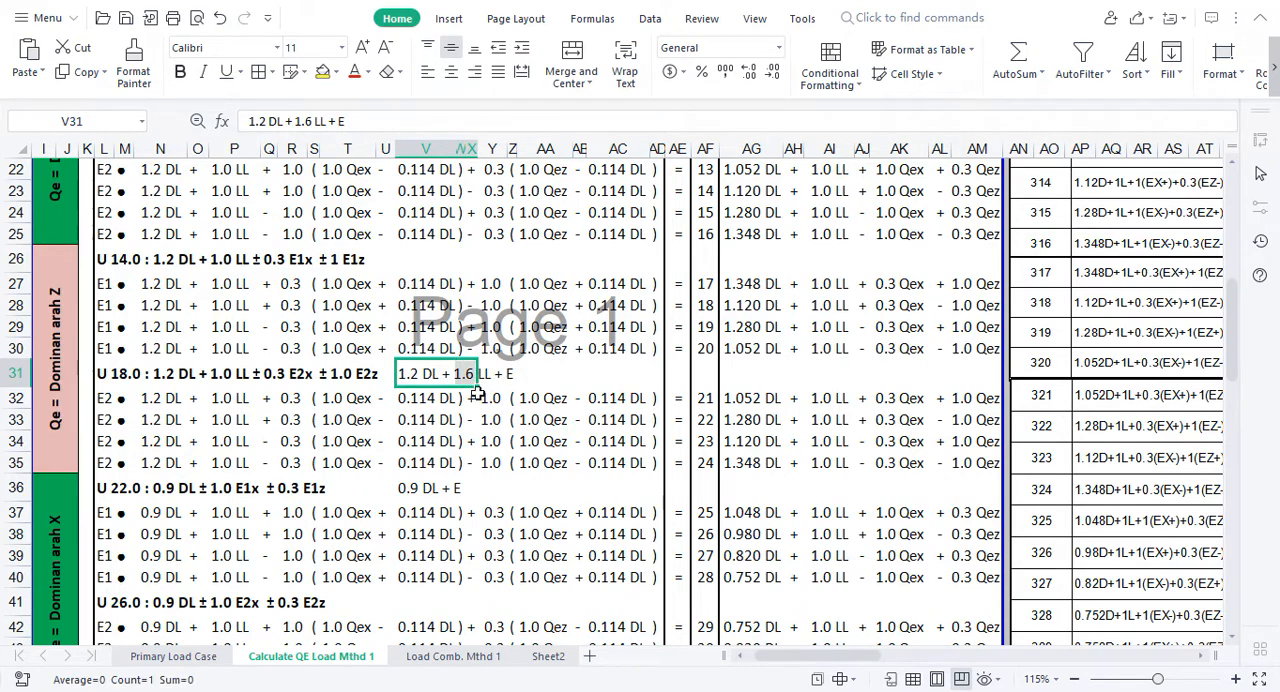
key(ctrl+b)
click(422, 490)
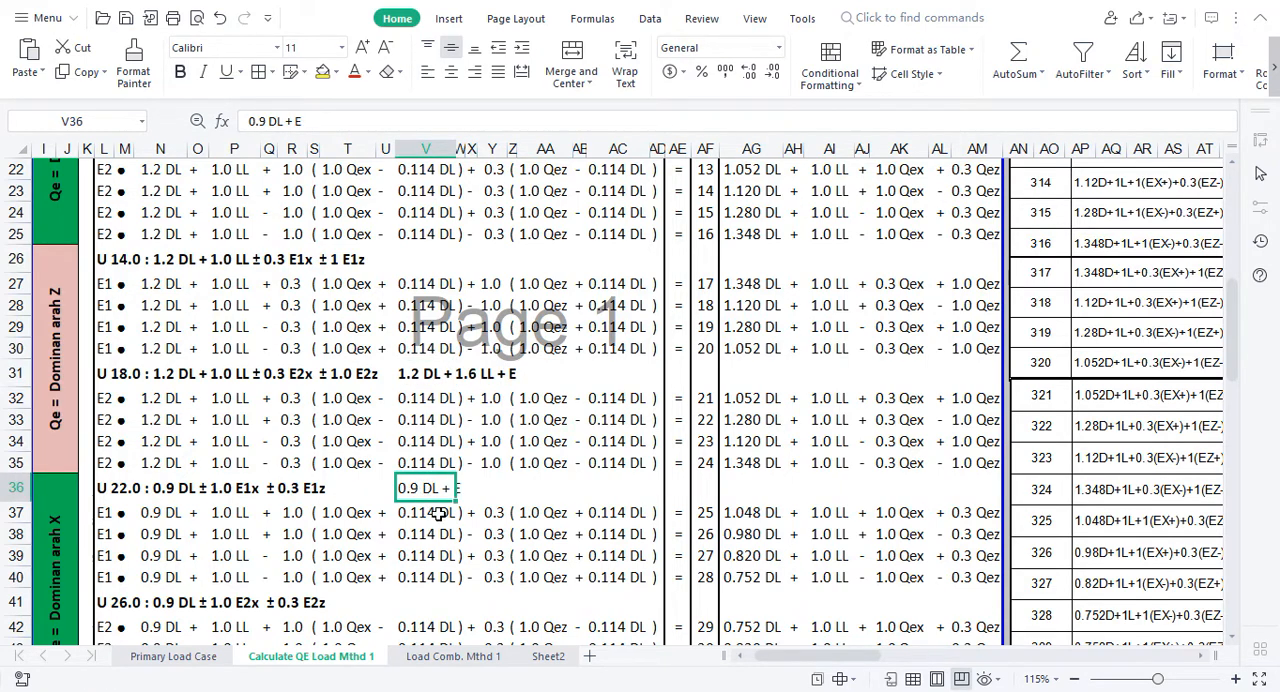
key(ctrl+b)
click(409, 375)
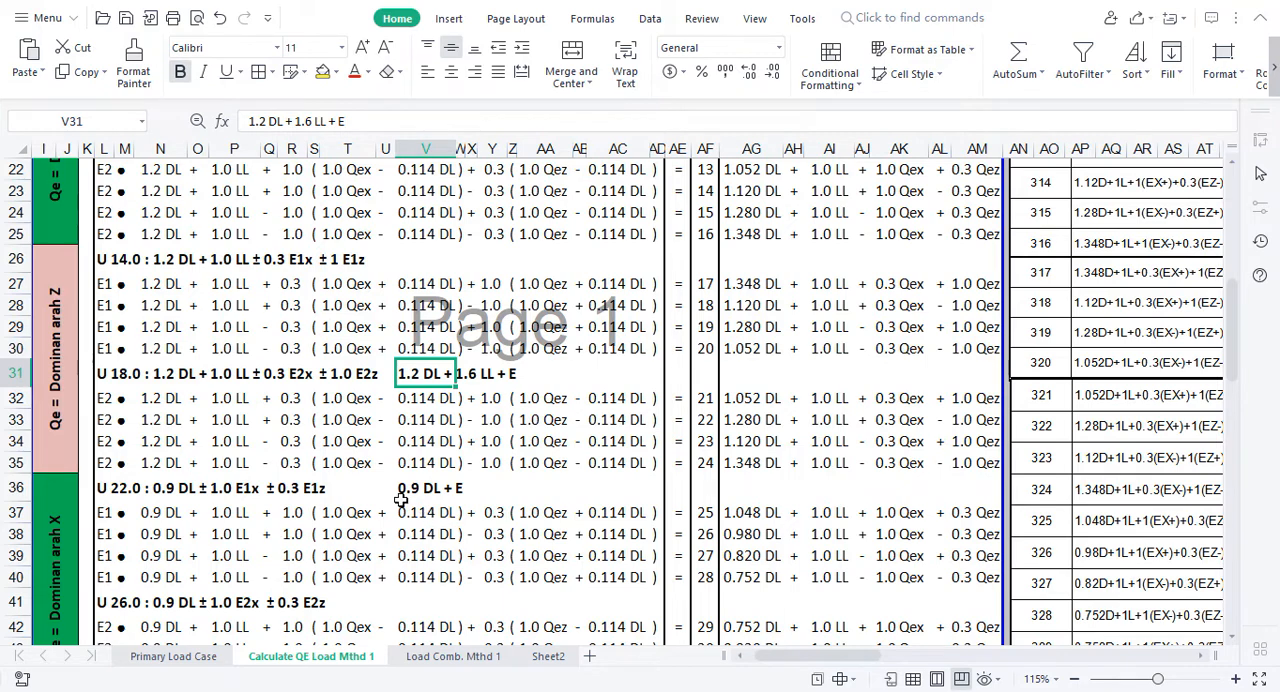
click(270, 490)
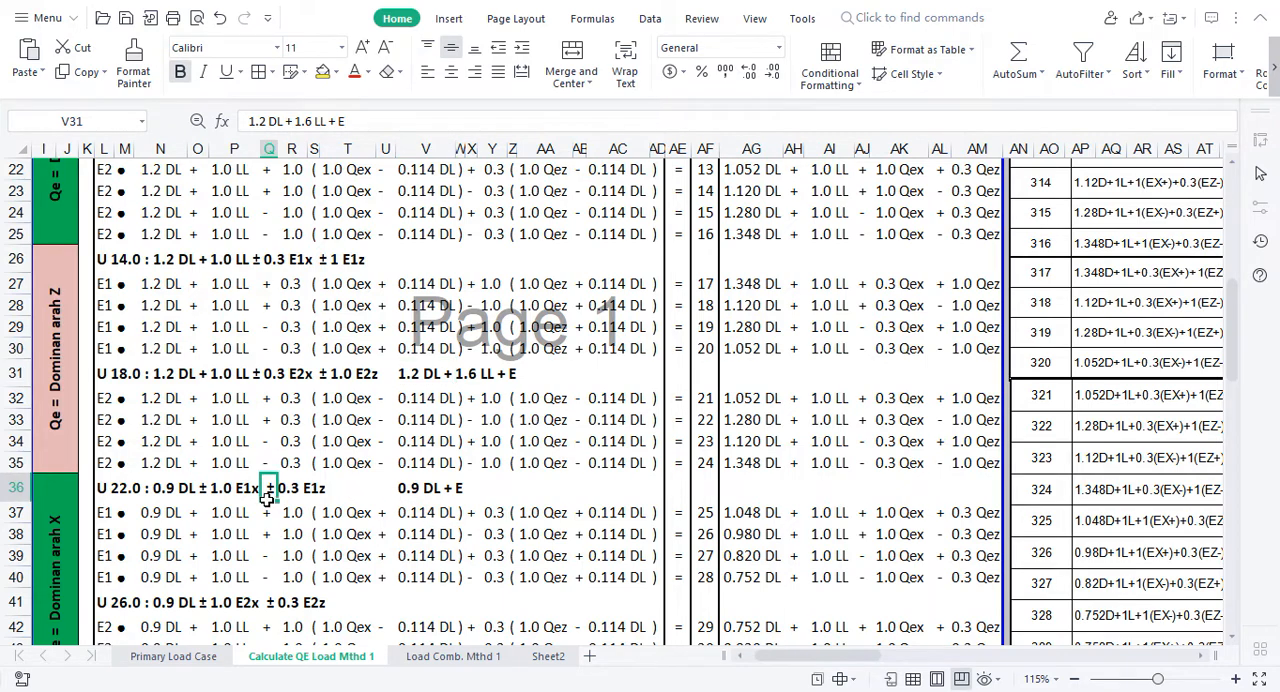
Step: Compare the U 22.0 heading with its 0.9 DL + E note and examine the 0.9 DL groups down to U 34.0
click(459, 490)
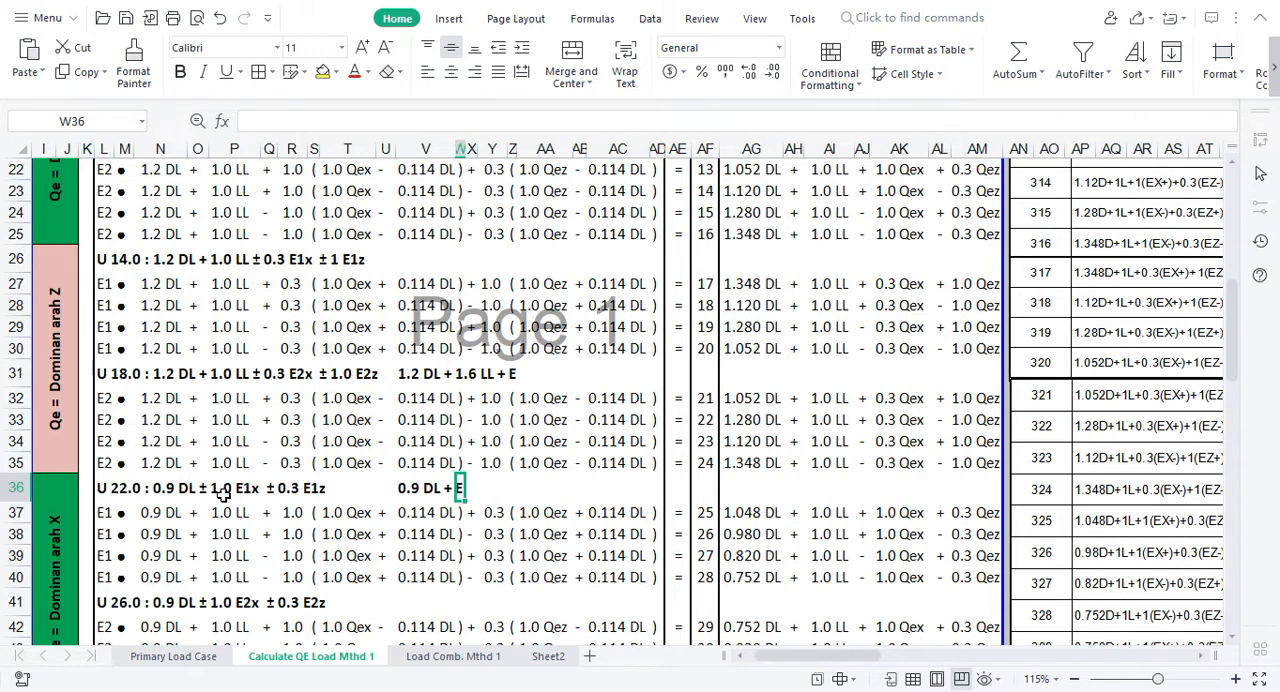
click(222, 487)
click(302, 488)
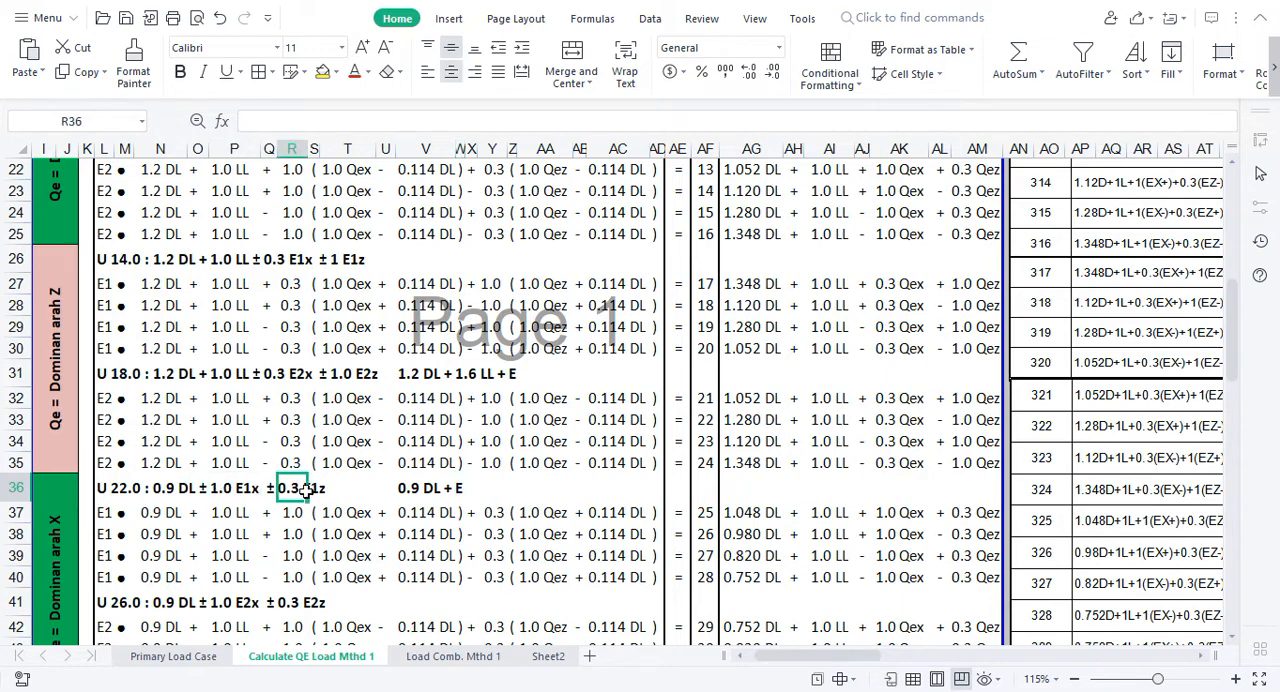
click(325, 490)
click(329, 533)
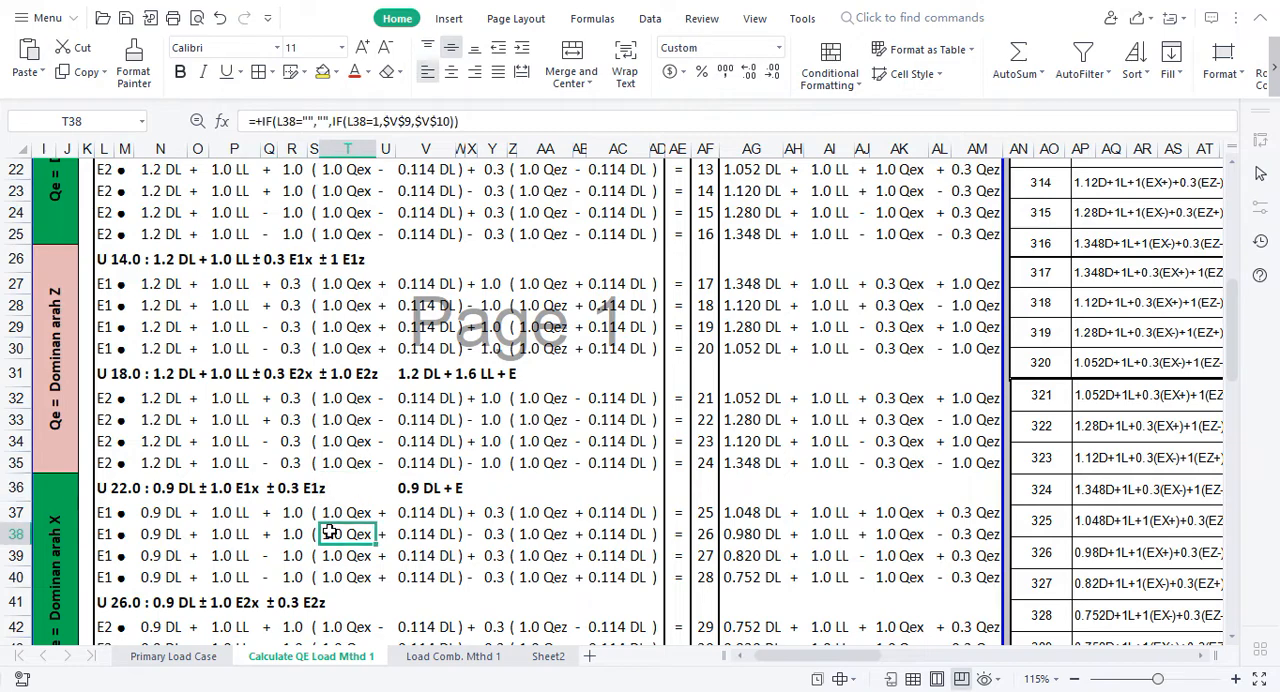
key(Down)
key(Down)
key(Down)
key(Down)
key(Down)
key(Down)
key(Down)
key(Down)
key(Down)
key(Down)
key(Down)
key(Down)
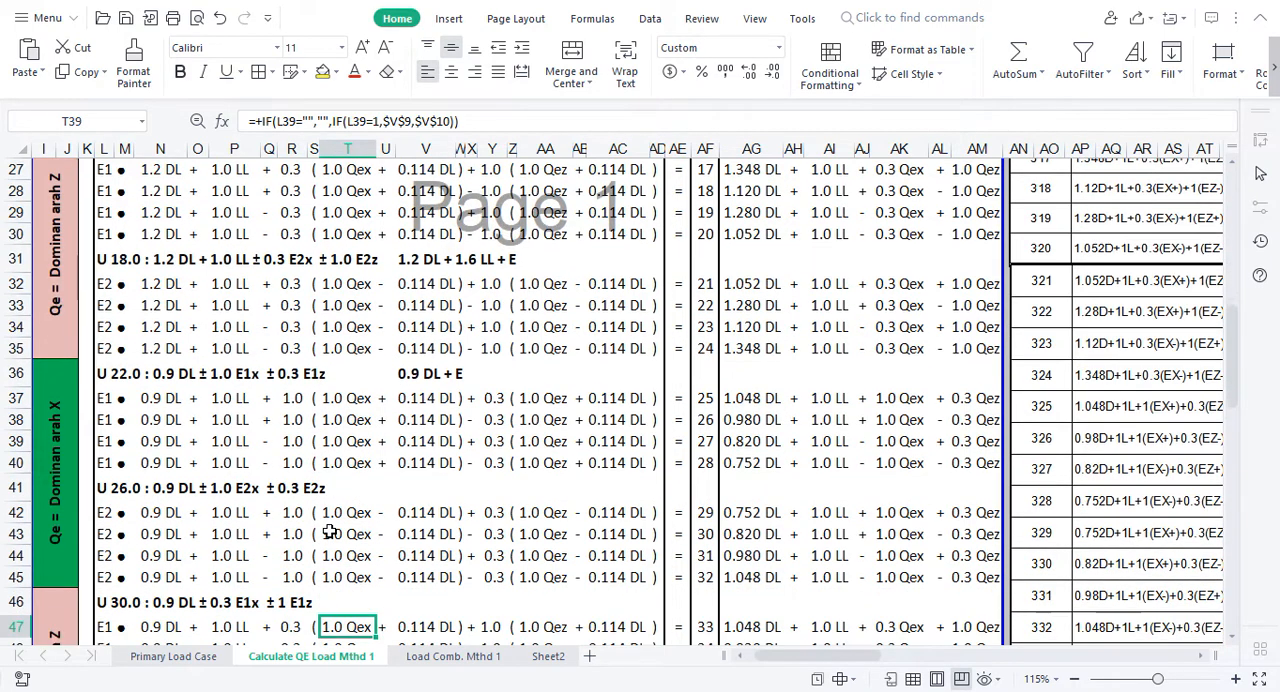
key(Down)
key(Down)
key(Down)
key(Down)
key(Down)
key(Down)
key(Down)
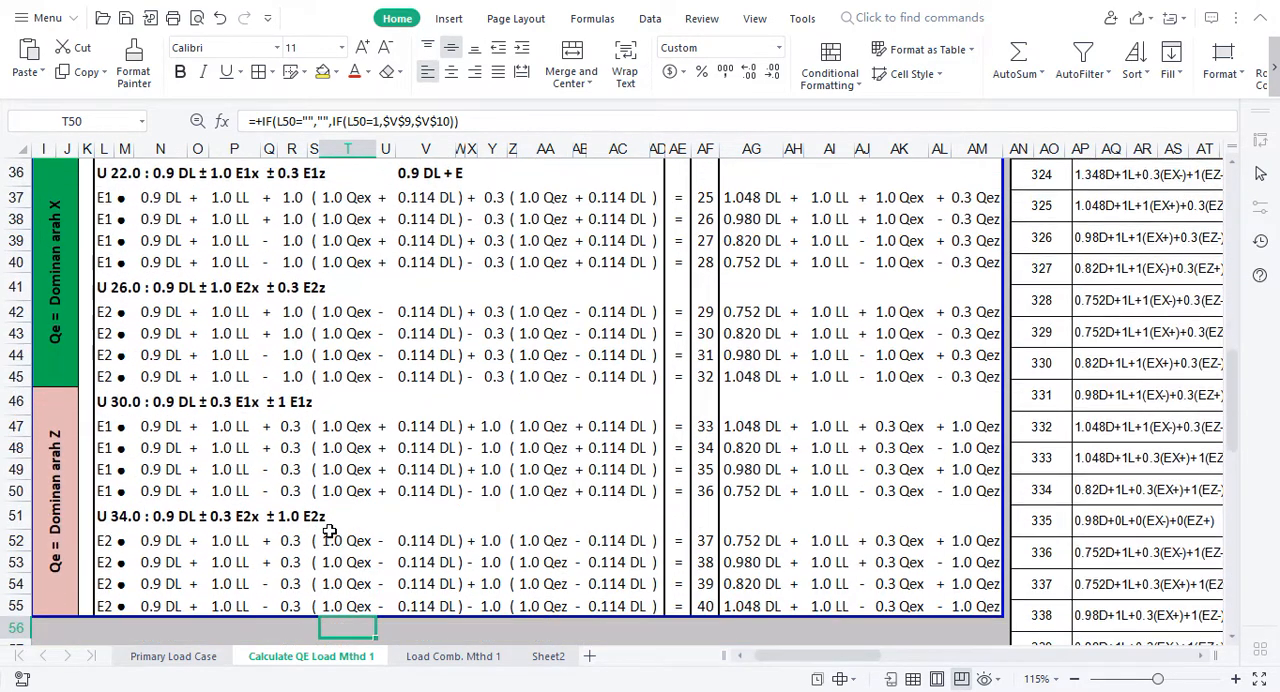
key(Up)
key(Up)
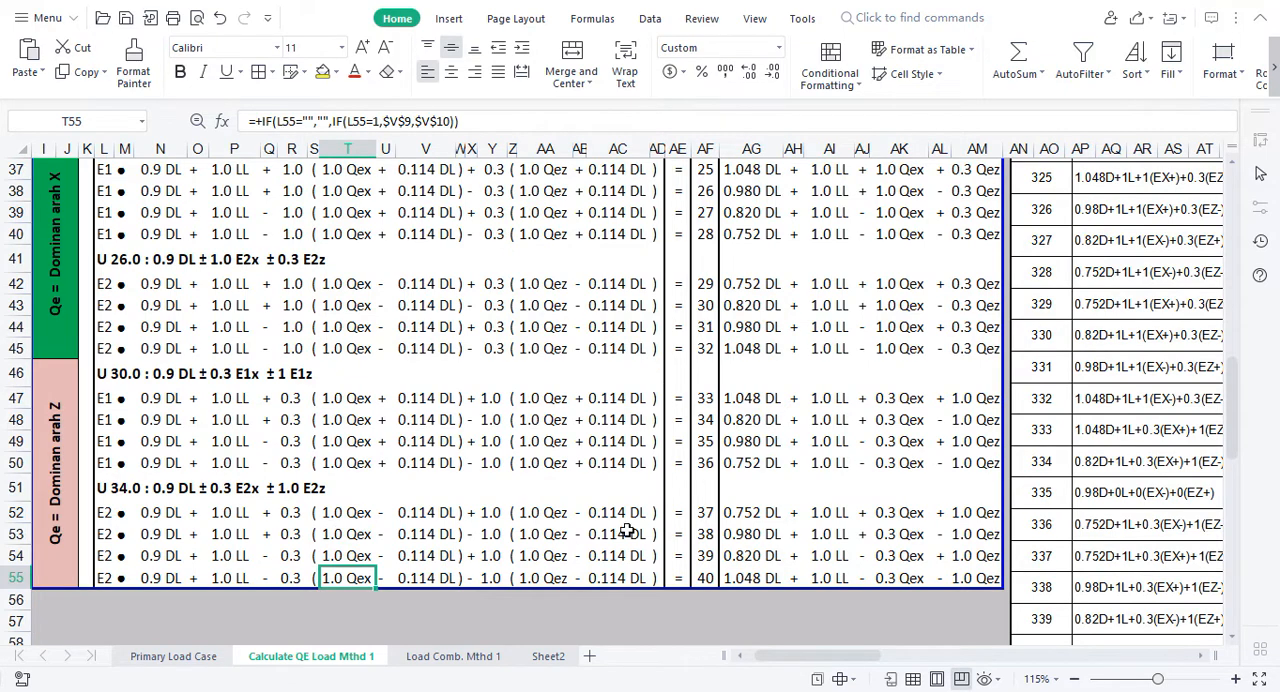
Step: Trace the combination numbers in column AF from combination 40 up to combination 1 and back down to the first seismic combinations
click(706, 578)
key(Up)
key(Up)
key(Up)
key(Up)
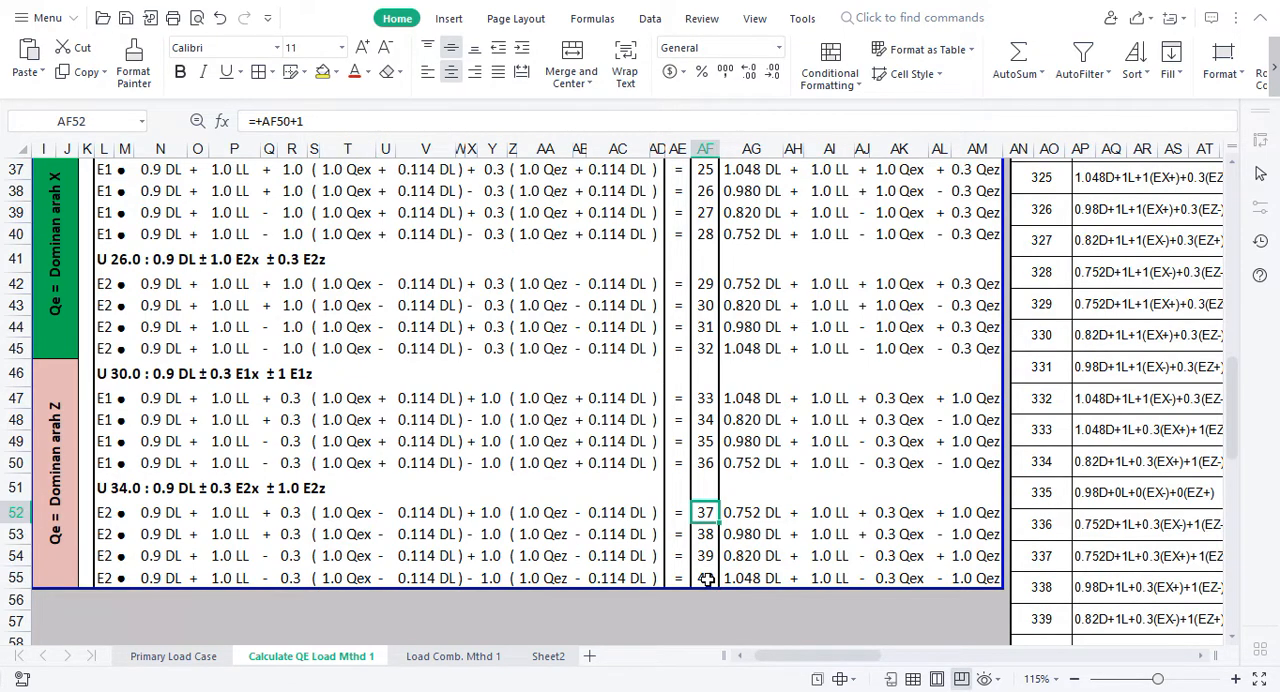
key(Up)
key(Up)
key(Up)
key(Up)
key(Up)
key(Up)
key(Up)
key(Up)
key(Up)
key(Up)
key(Up)
key(Up)
key(Up)
key(Up)
key(Up)
key(Up)
key(Up)
key(Up)
key(Up)
key(Up)
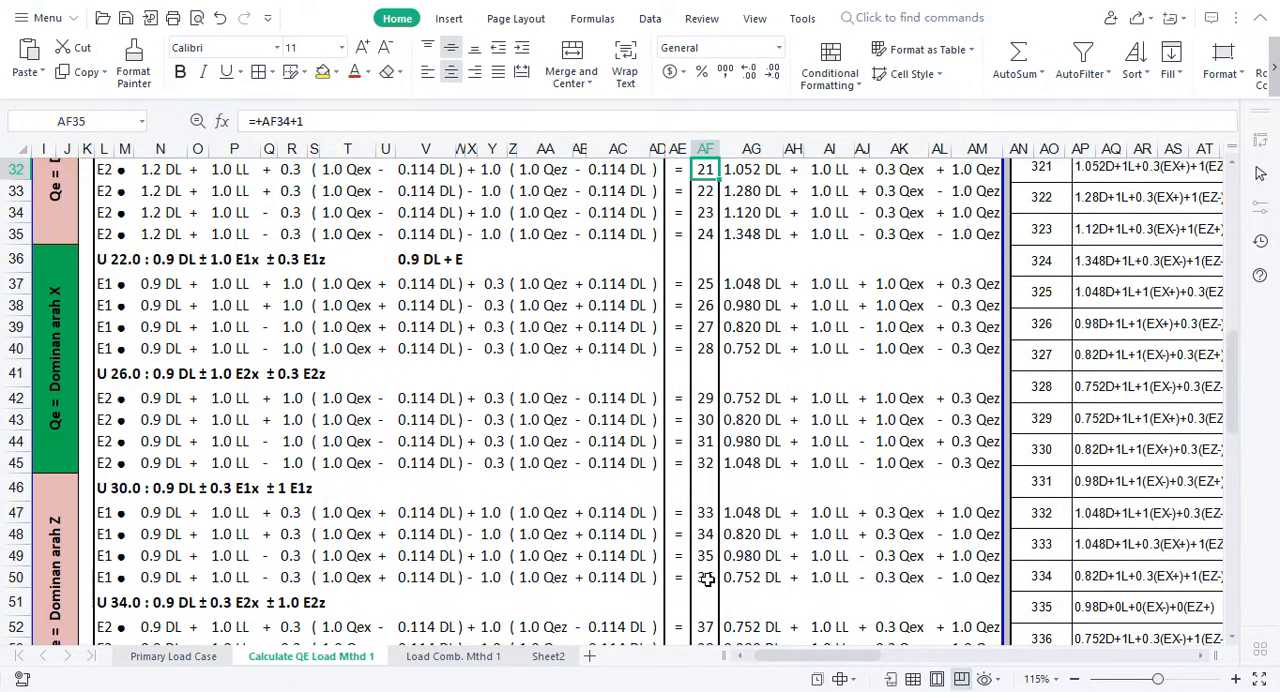
key(Up)
key(Up)
key(Up)
key(Up)
key(Up)
key(Up)
key(Up)
key(Up)
key(Up)
key(Up)
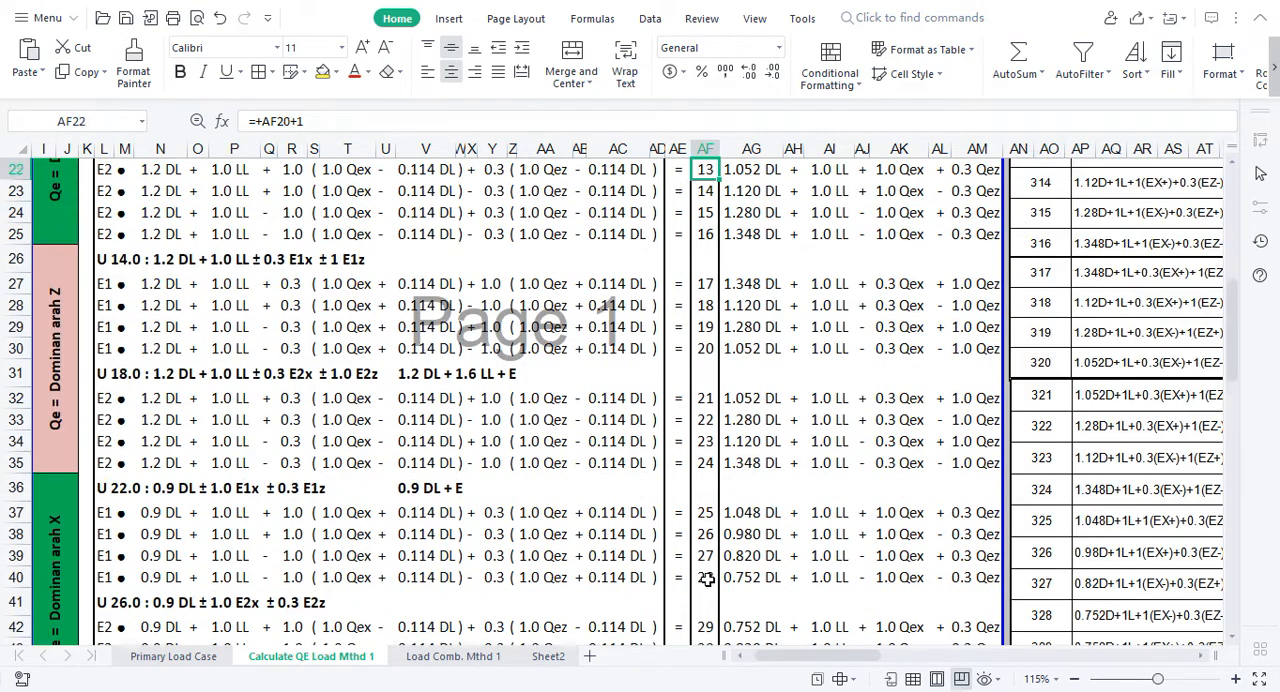
key(Up)
key(Up)
key(Up)
key(Up)
key(Up)
key(Up)
key(Up)
key(Up)
key(Up)
key(Up)
key(Up)
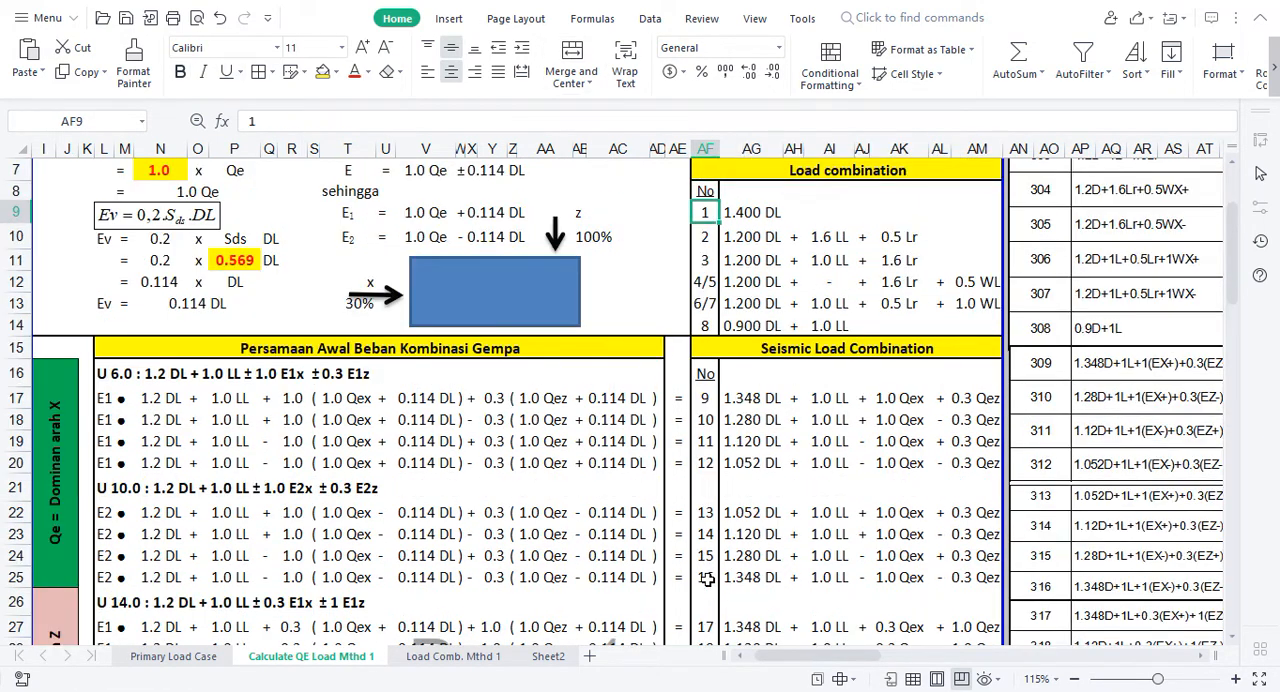
key(Down)
key(Down)
key(Down)
key(Down)
key(Down)
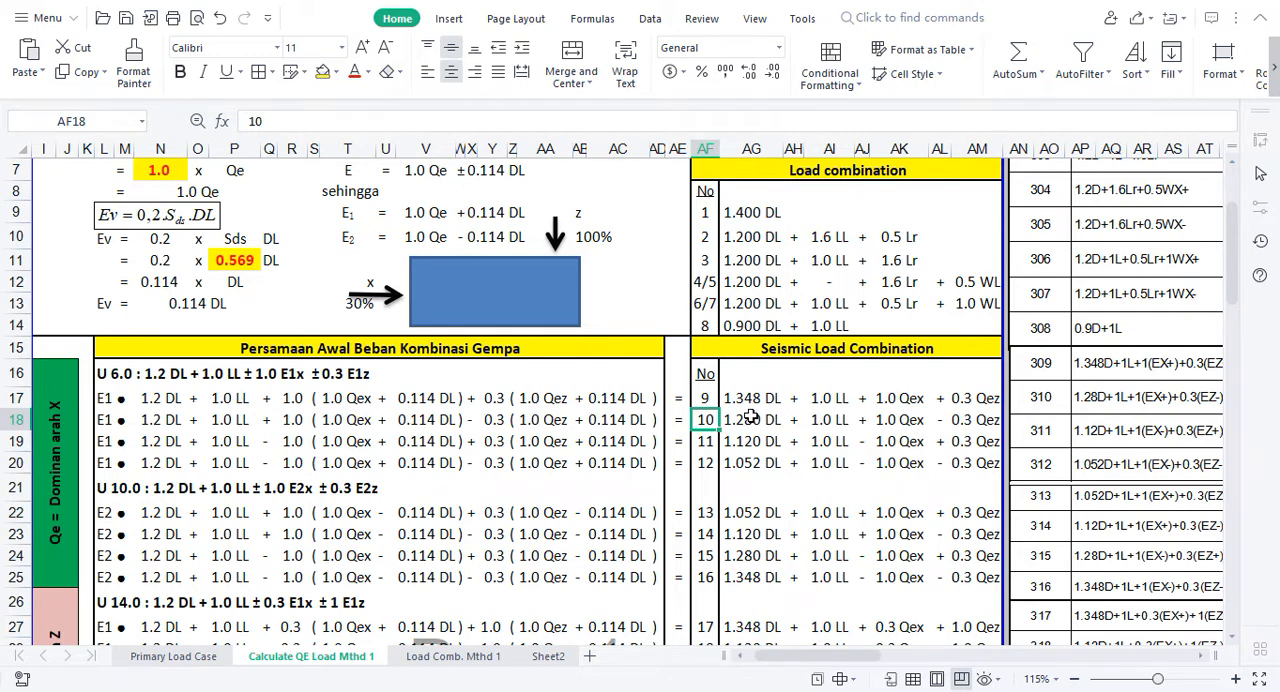
Step: Examine how combination 9's DL coefficient derives from the row 17 terms, and compare it with basic combinations 1 and 2
click(743, 397)
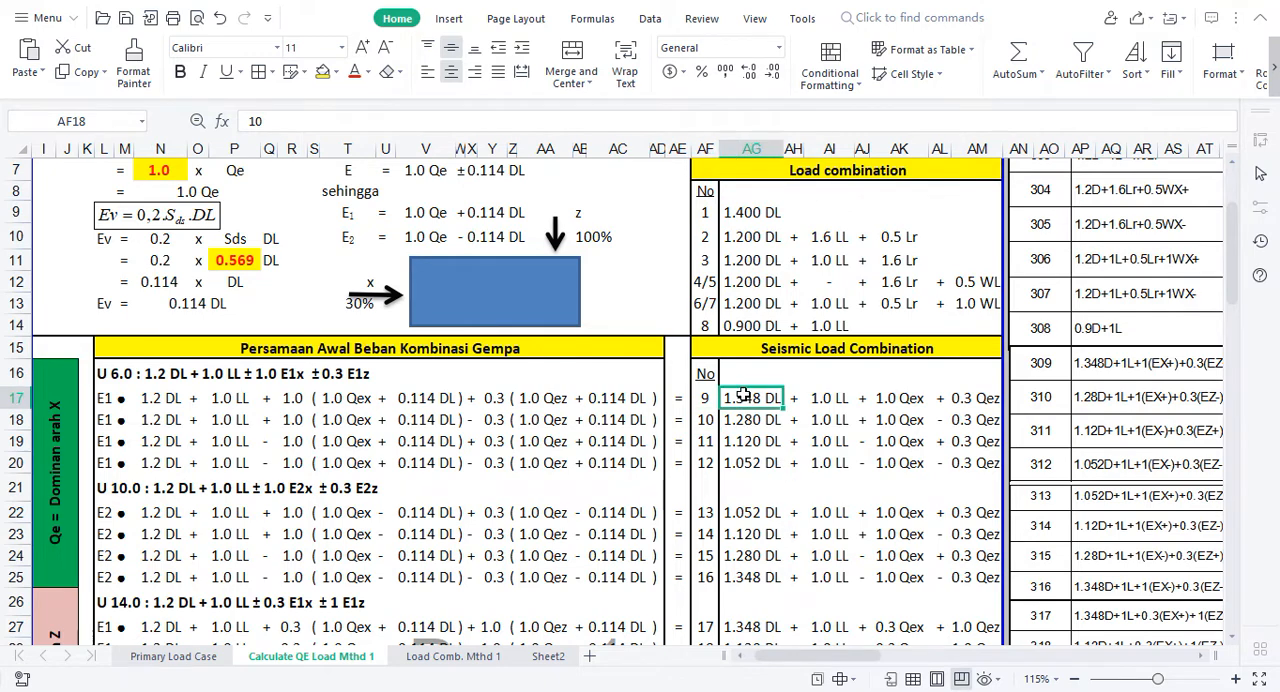
click(155, 400)
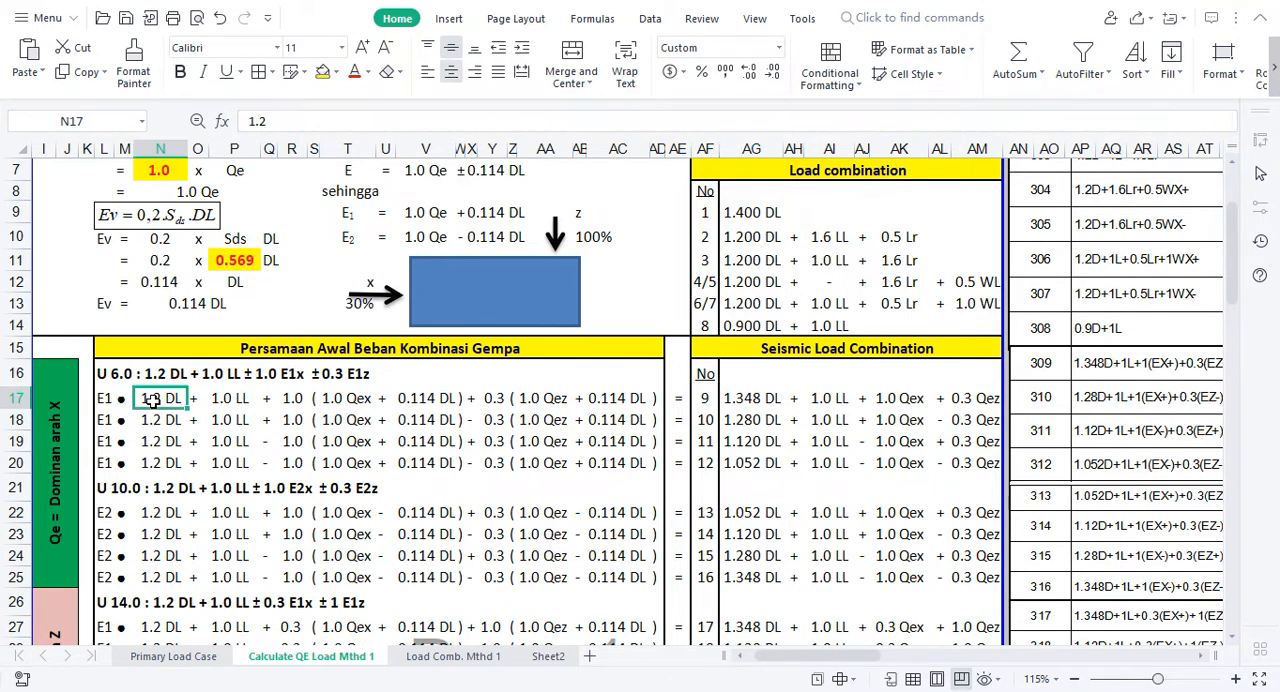
click(296, 401)
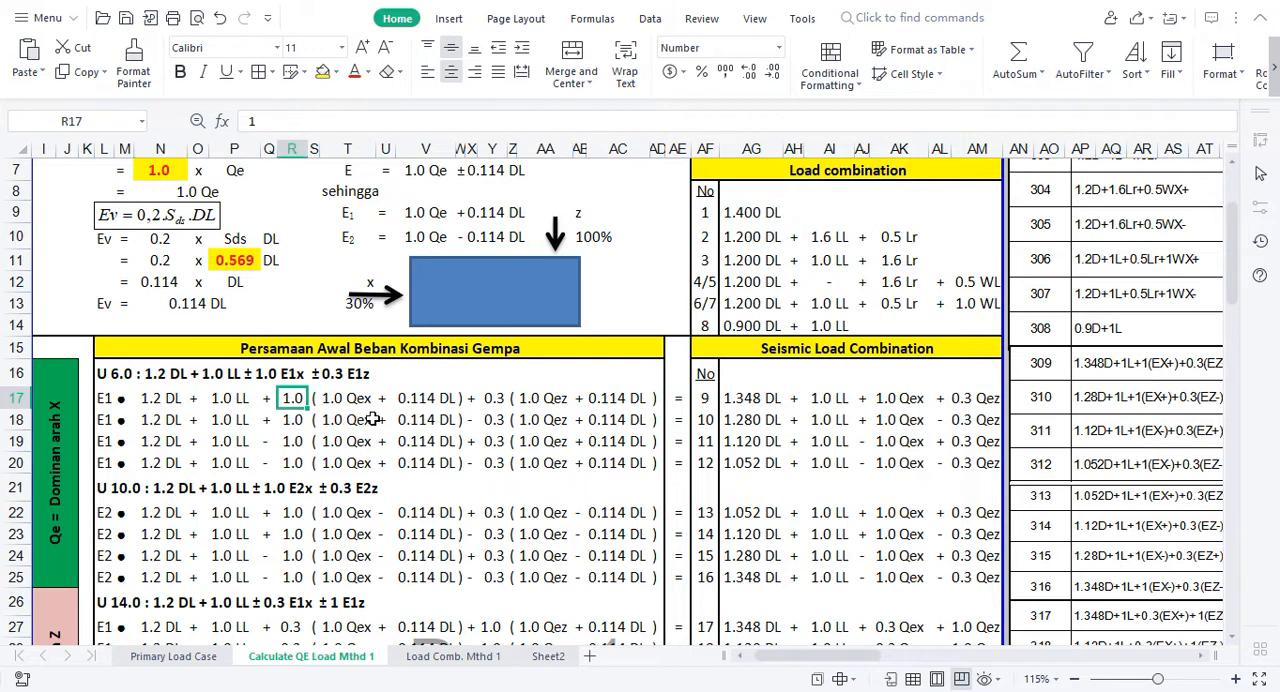
click(433, 400)
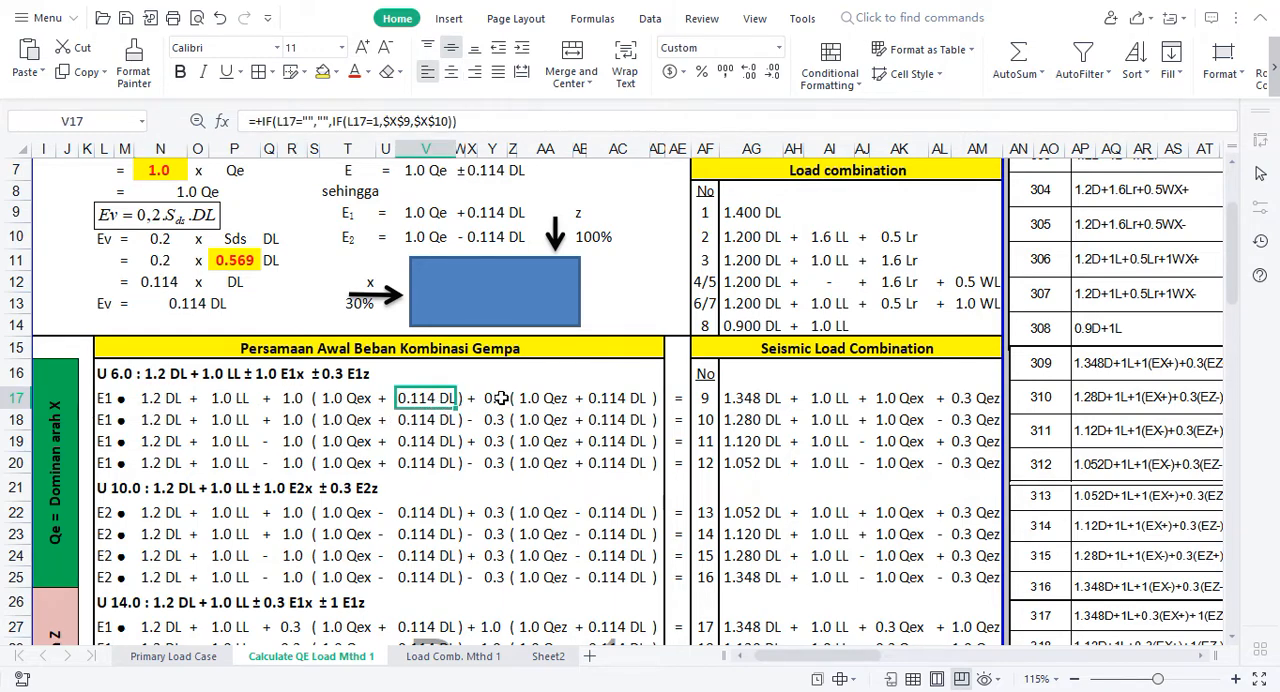
click(497, 398)
click(617, 399)
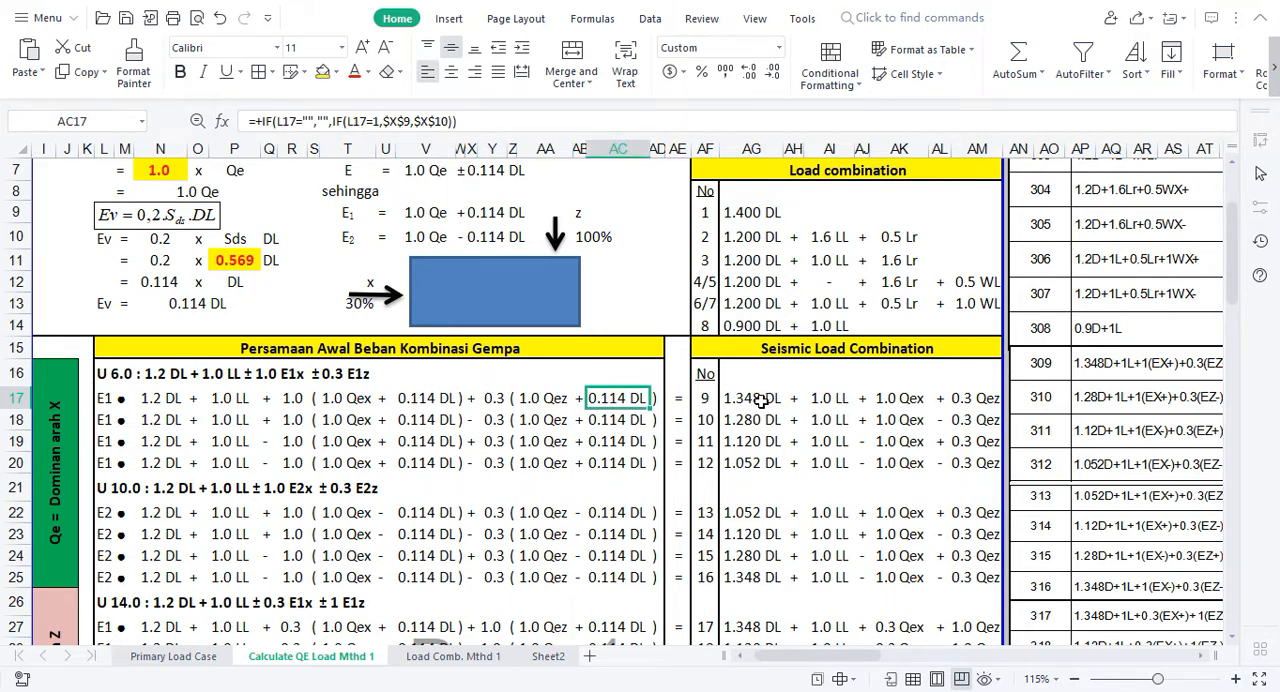
click(741, 214)
click(746, 237)
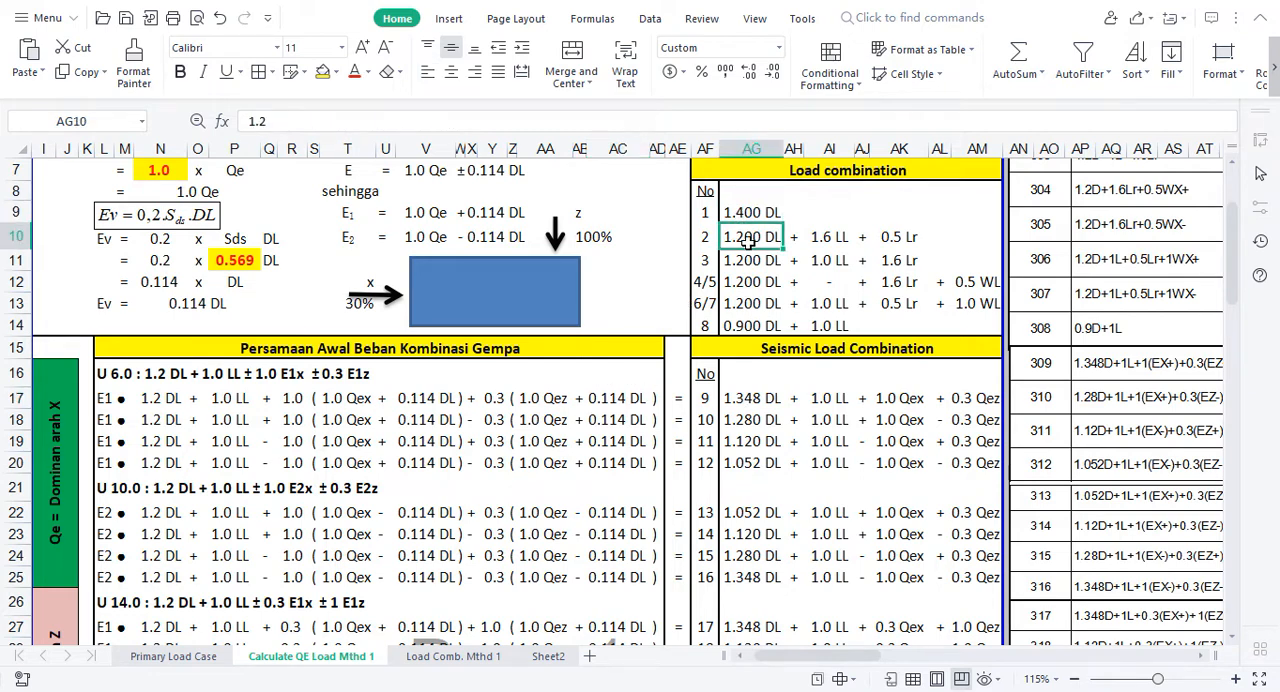
click(167, 373)
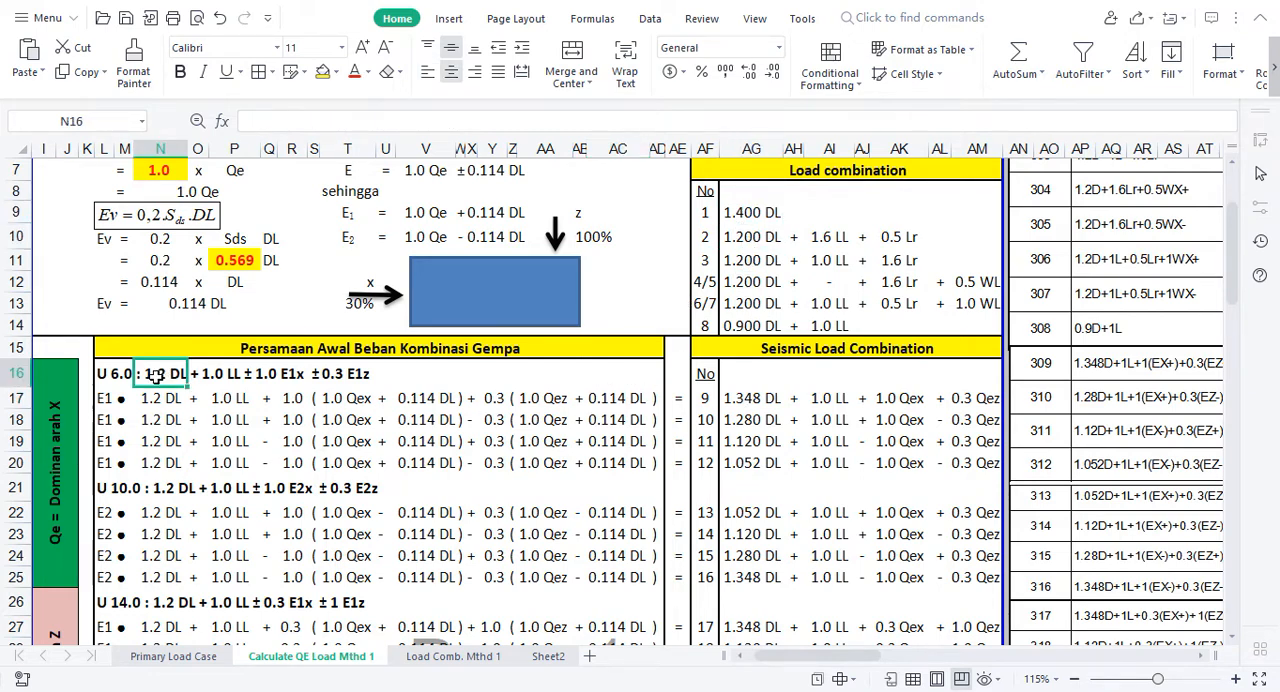
Step: Examine the DL, LL, Qex and Qez results of combination 9 and trace the Qex and Qez results to their row 17 factors
click(748, 401)
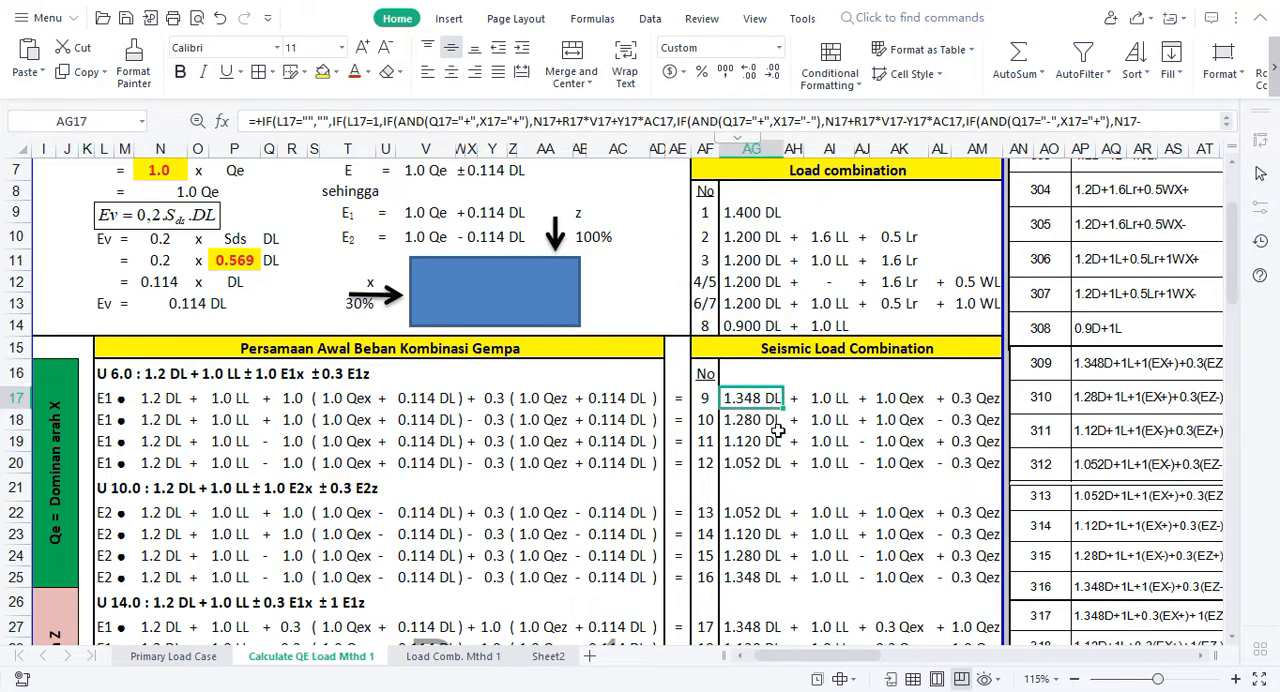
click(829, 400)
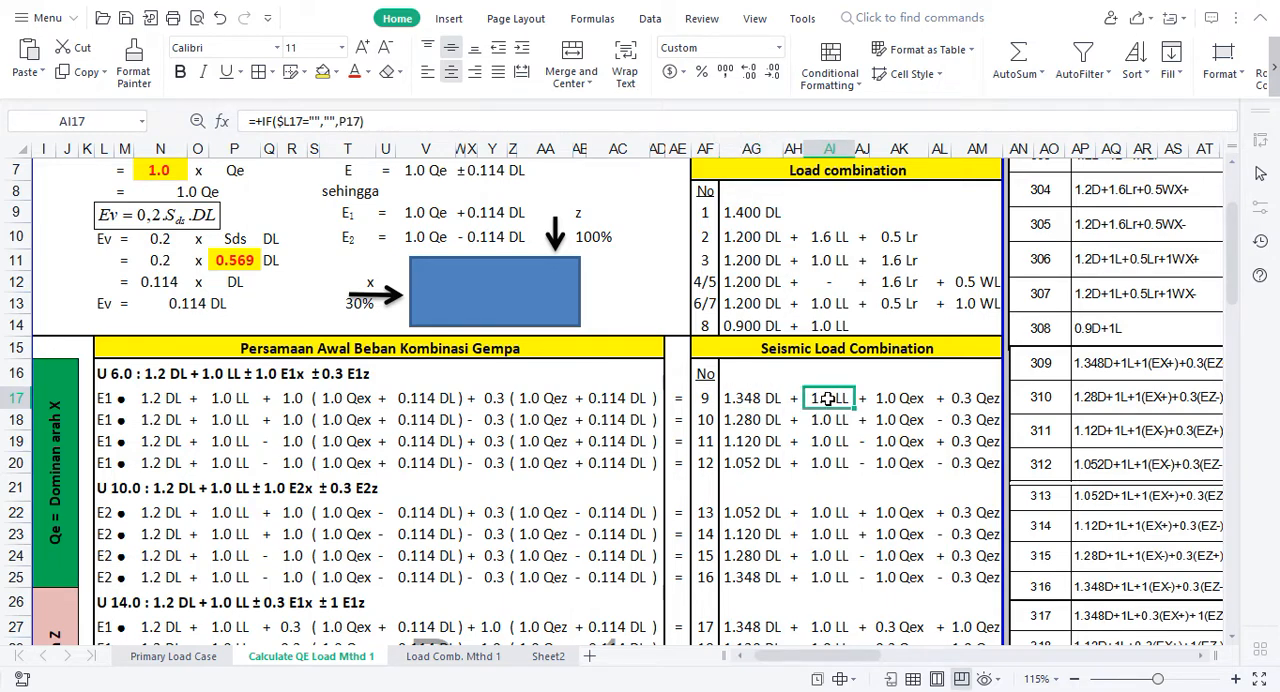
click(903, 405)
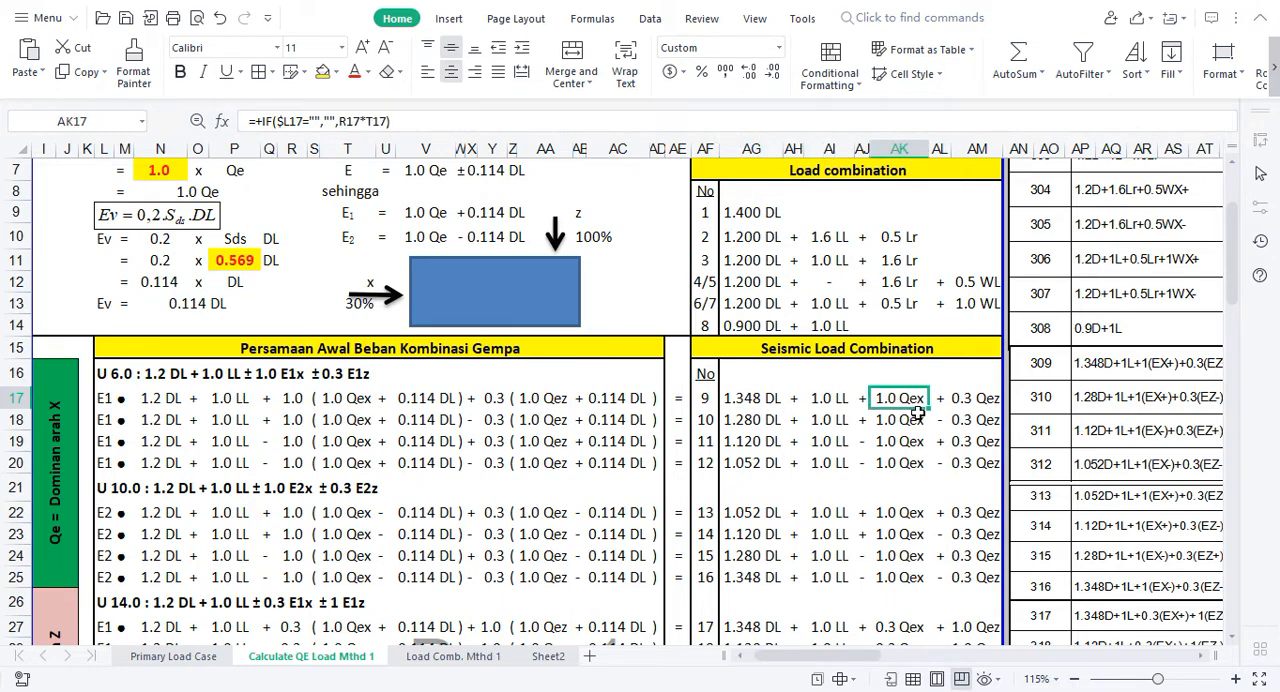
click(314, 398)
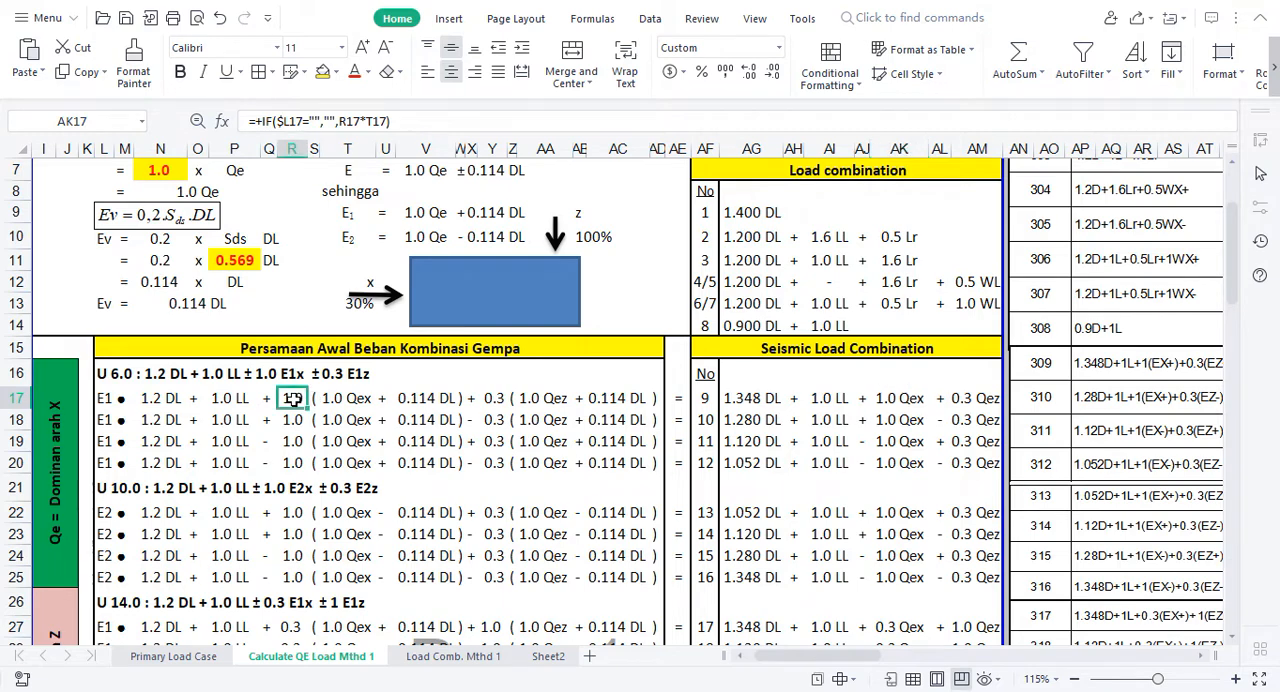
click(346, 398)
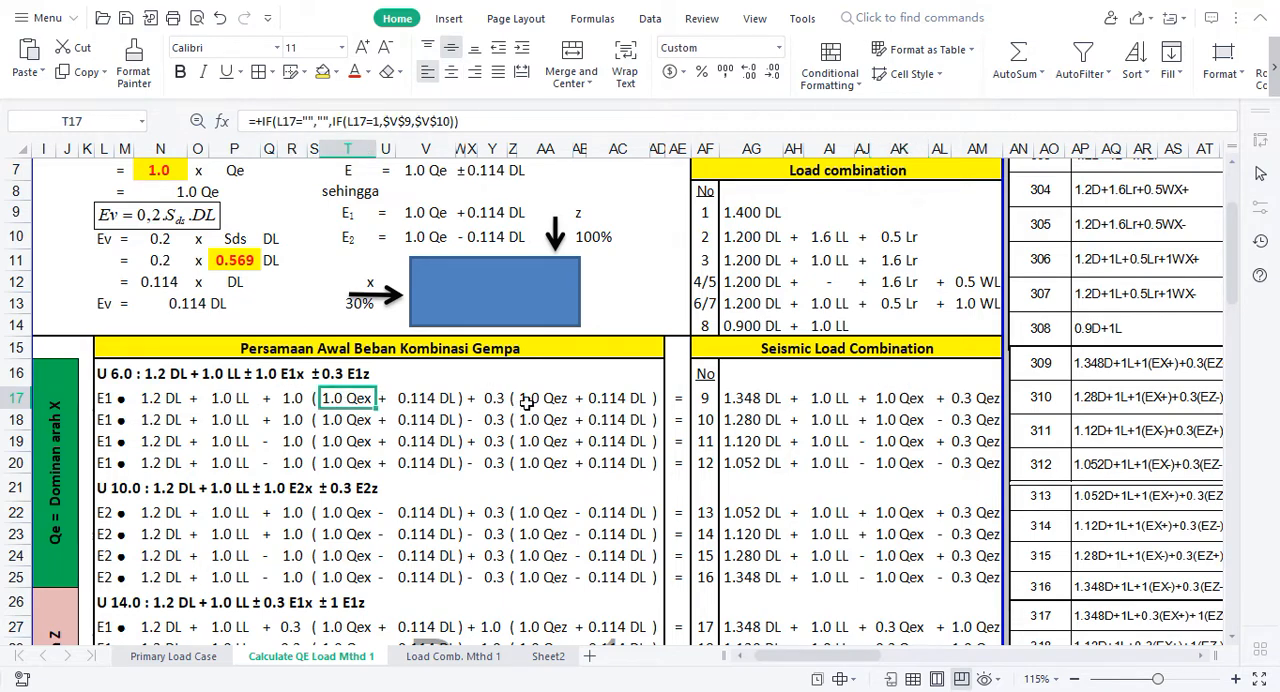
click(983, 400)
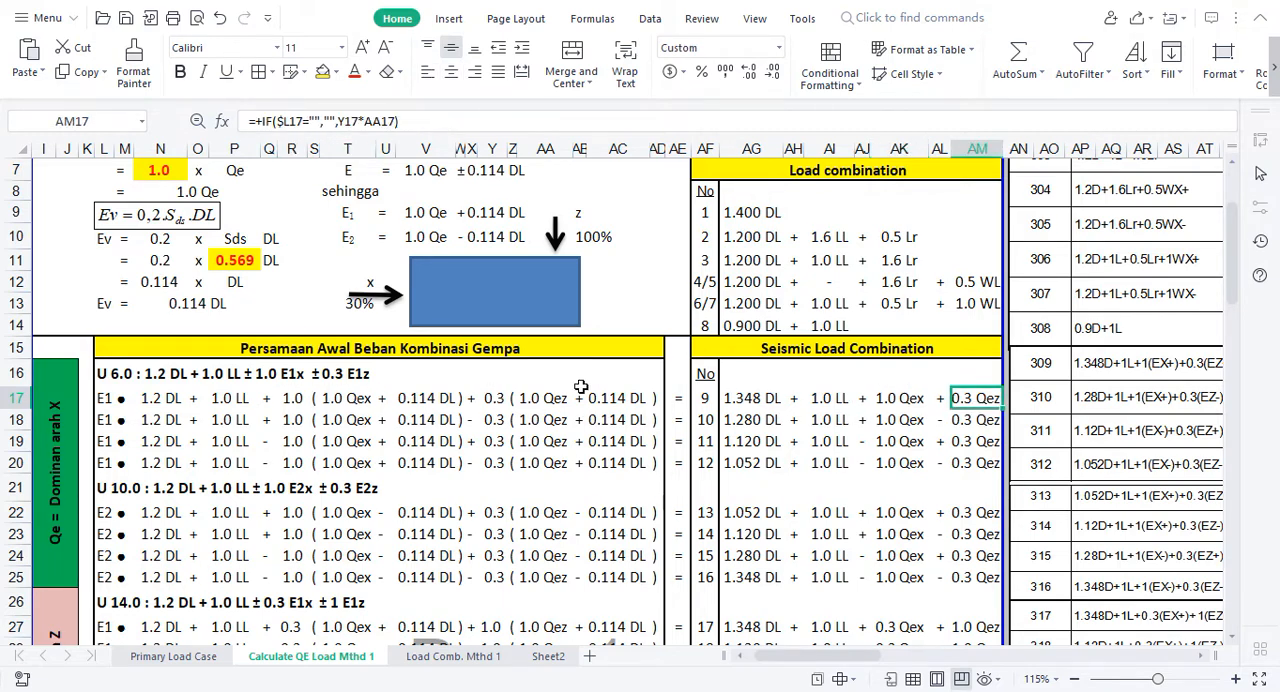
click(500, 398)
click(528, 398)
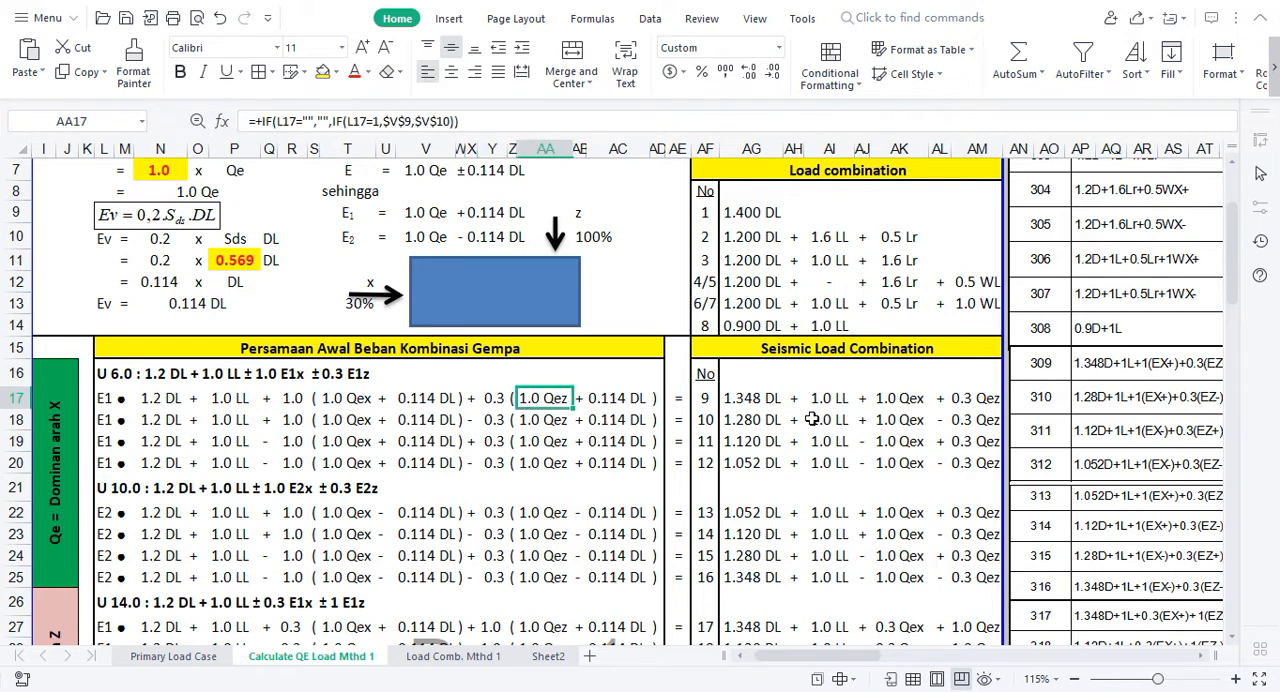
Step: Examine the DL coefficients in column AG from combination 9 down to combination 20 and back up to row 16
click(752, 398)
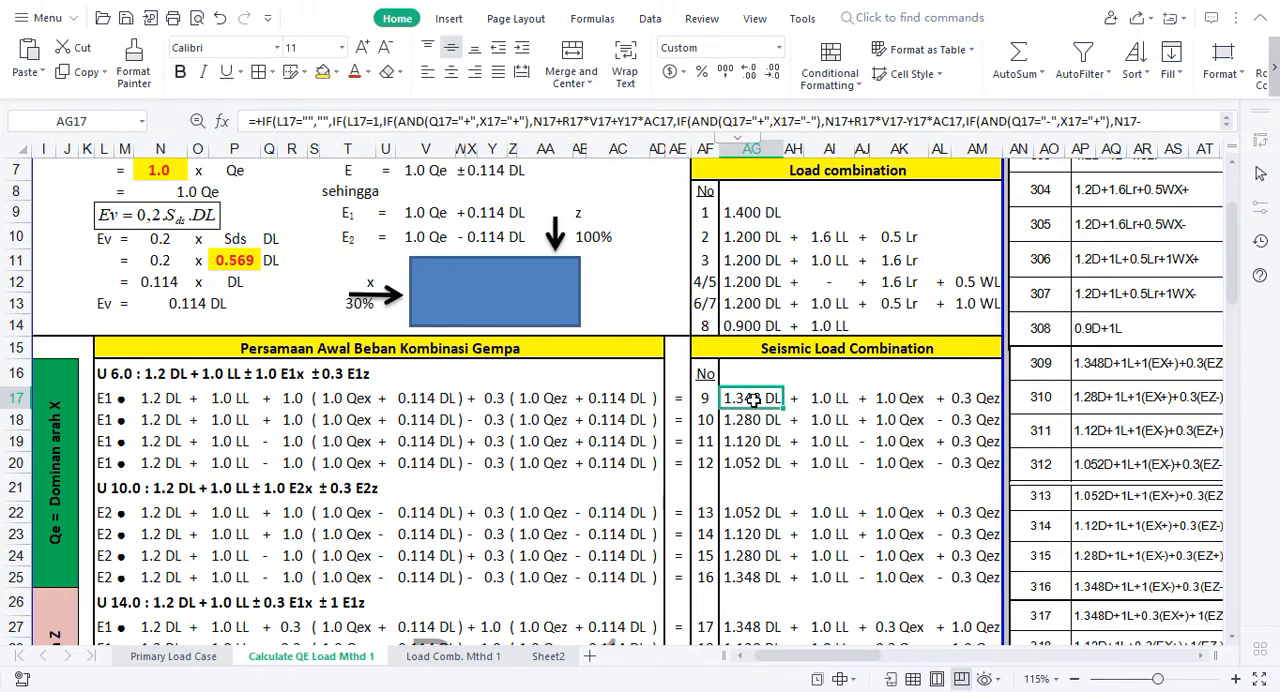
key(Down)
key(Down)
key(Down)
key(Down)
key(Down)
key(Down)
key(Down)
key(Down)
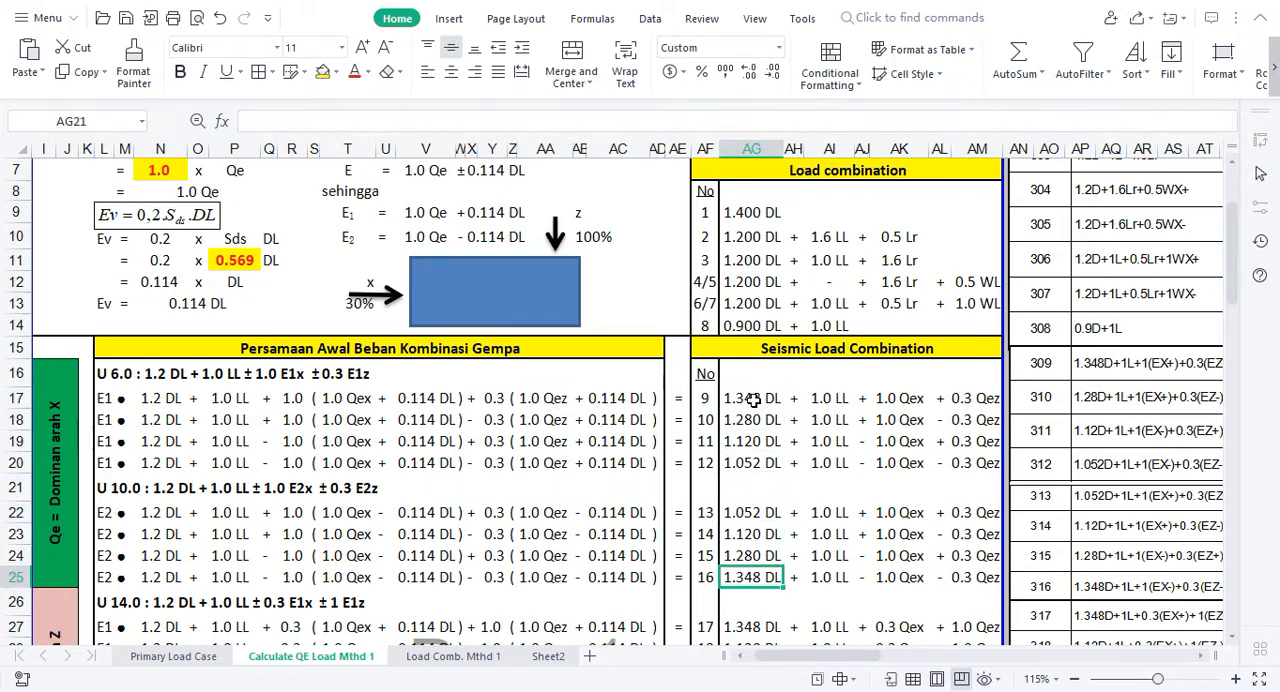
key(Down)
key(Down)
key(Down)
key(Down)
key(Down)
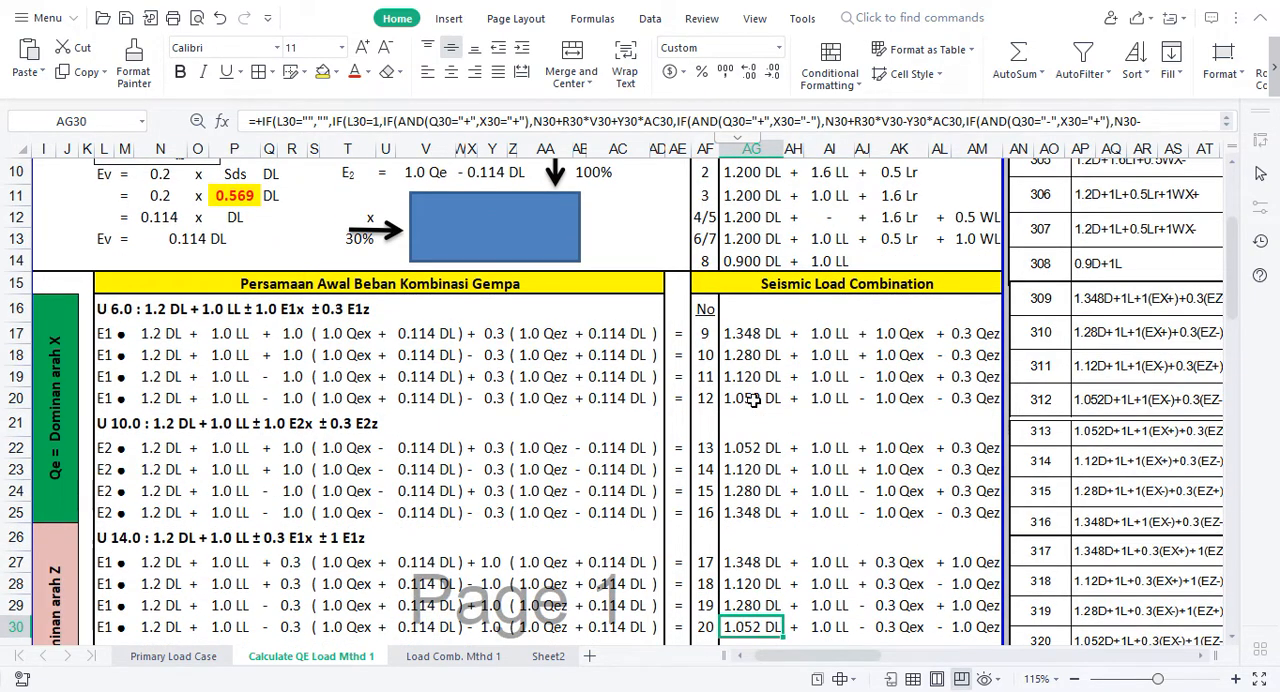
key(Up)
key(Up)
key(Up)
key(Up)
key(Up)
key(Up)
key(Up)
key(Up)
key(Up)
key(Up)
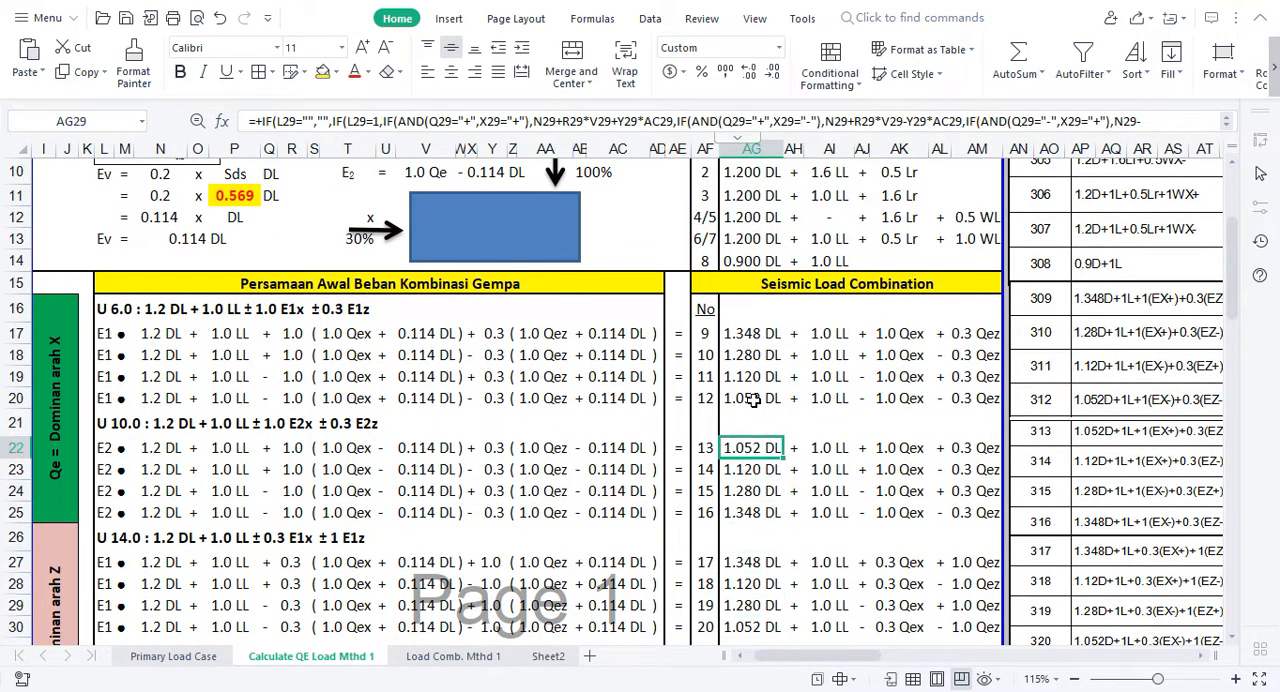
key(Up)
key(Up)
key(Up)
key(Up)
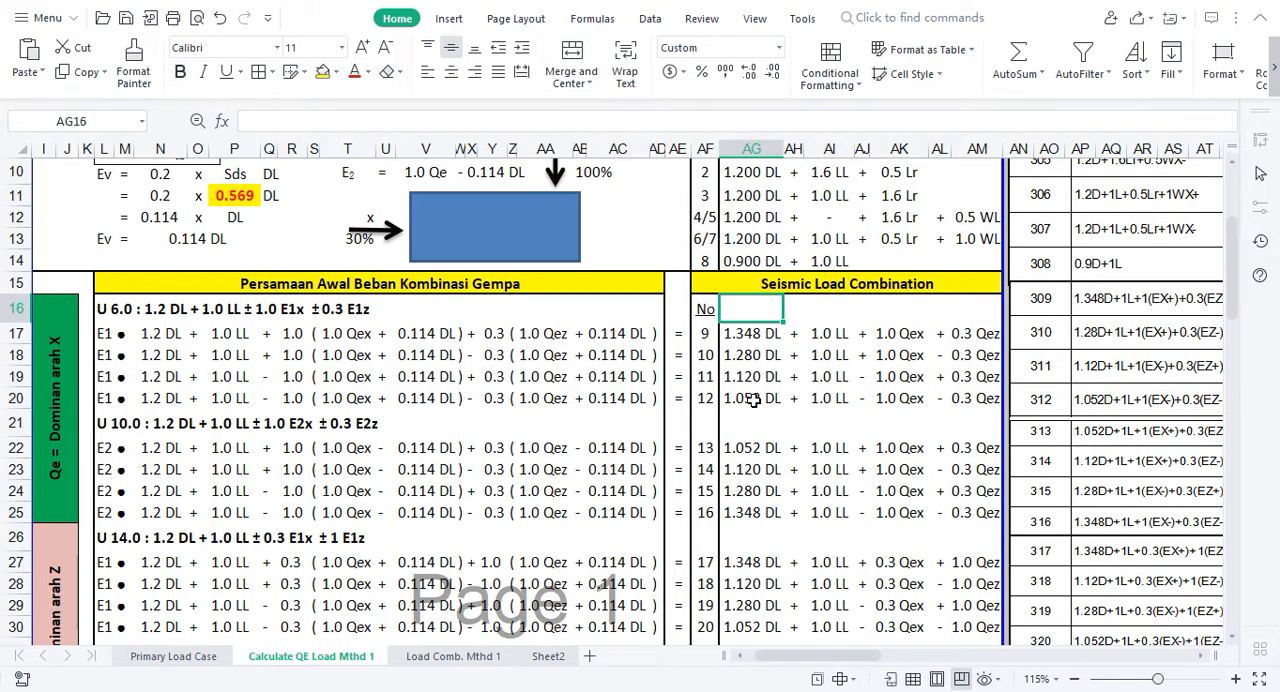
Step: Review the seismic DL coefficients in column AG down to combination 24, and return to the start of the basic load combination table
key(Down)
key(Down)
key(Down)
key(Down)
key(Down)
key(Down)
key(Down)
key(Down)
key(Down)
key(Down)
key(Down)
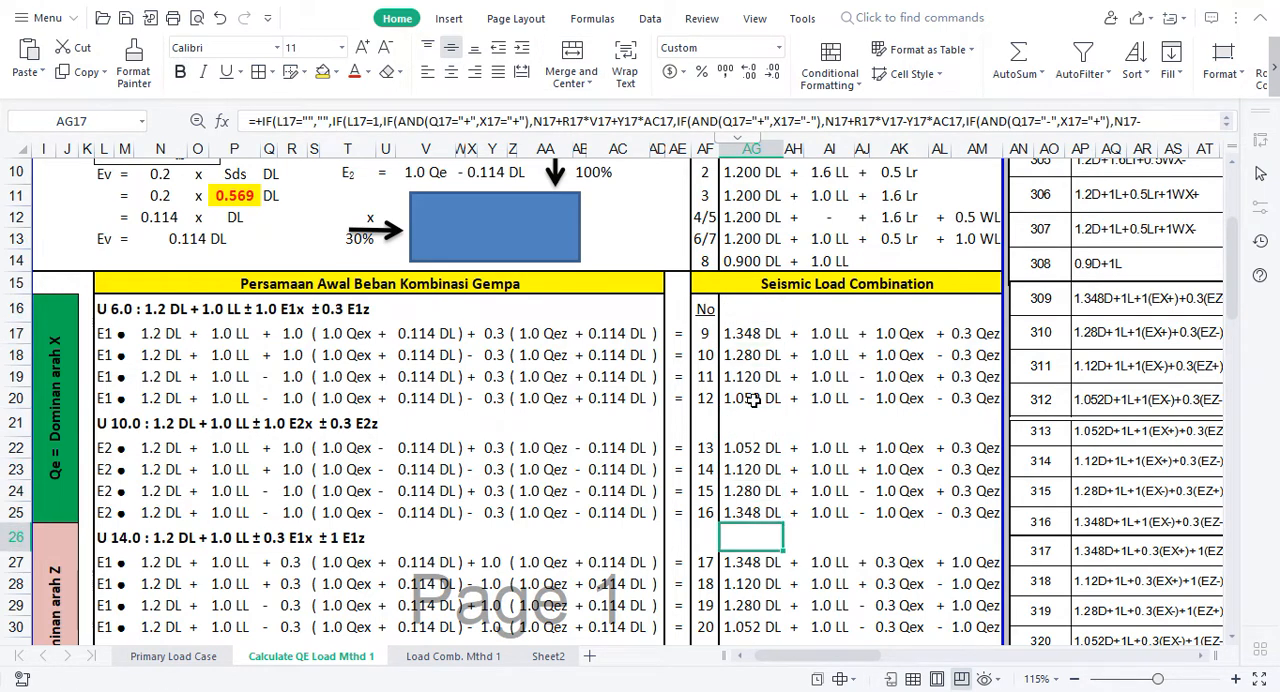
key(Down)
key(Down)
key(Down)
key(Down)
key(Down)
key(Down)
key(Down)
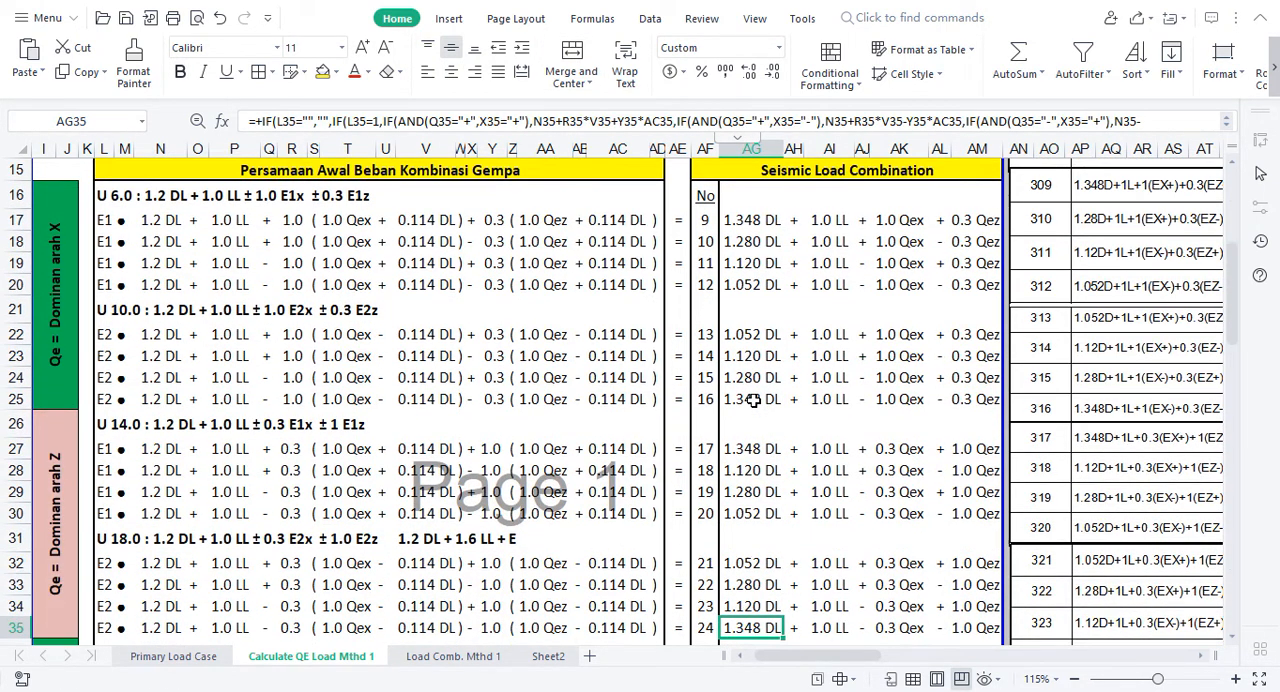
key(Up)
key(Up)
key(Up)
key(Up)
key(Up)
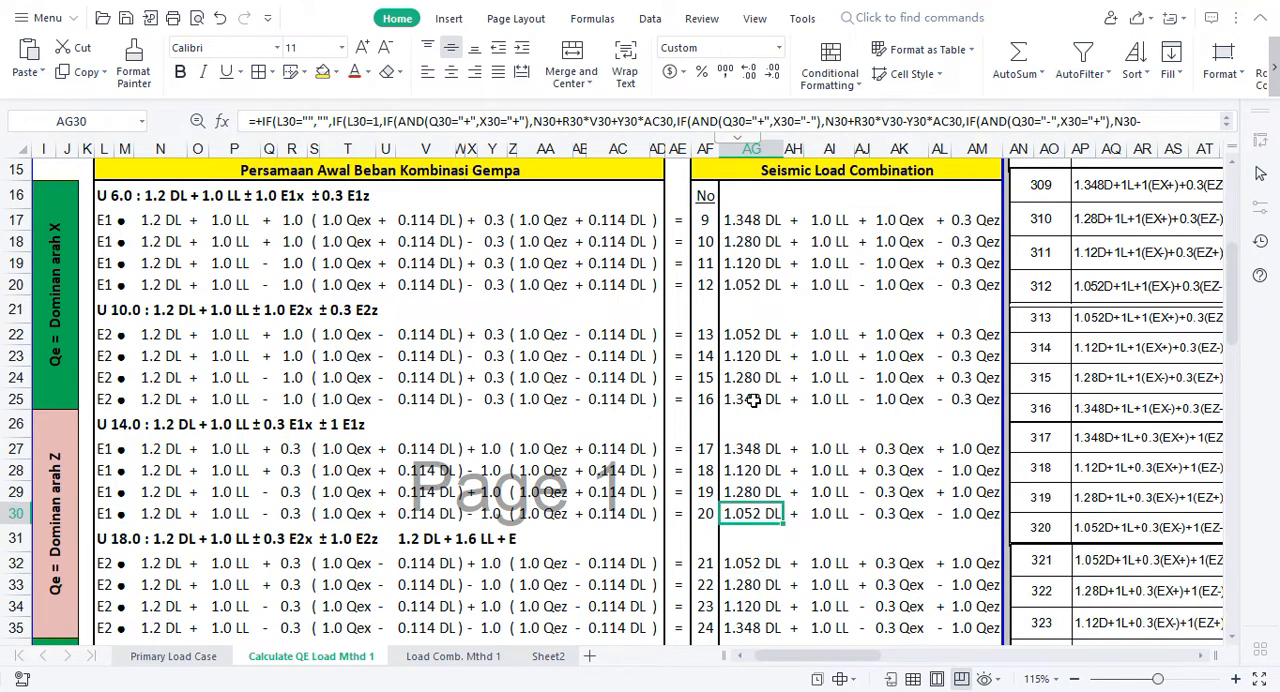
key(Up)
key(Up)
key(Up)
key(Up)
key(Up)
key(Up)
key(Up)
key(Up)
key(Up)
key(Up)
key(Up)
key(Up)
key(Up)
key(Up)
key(Up)
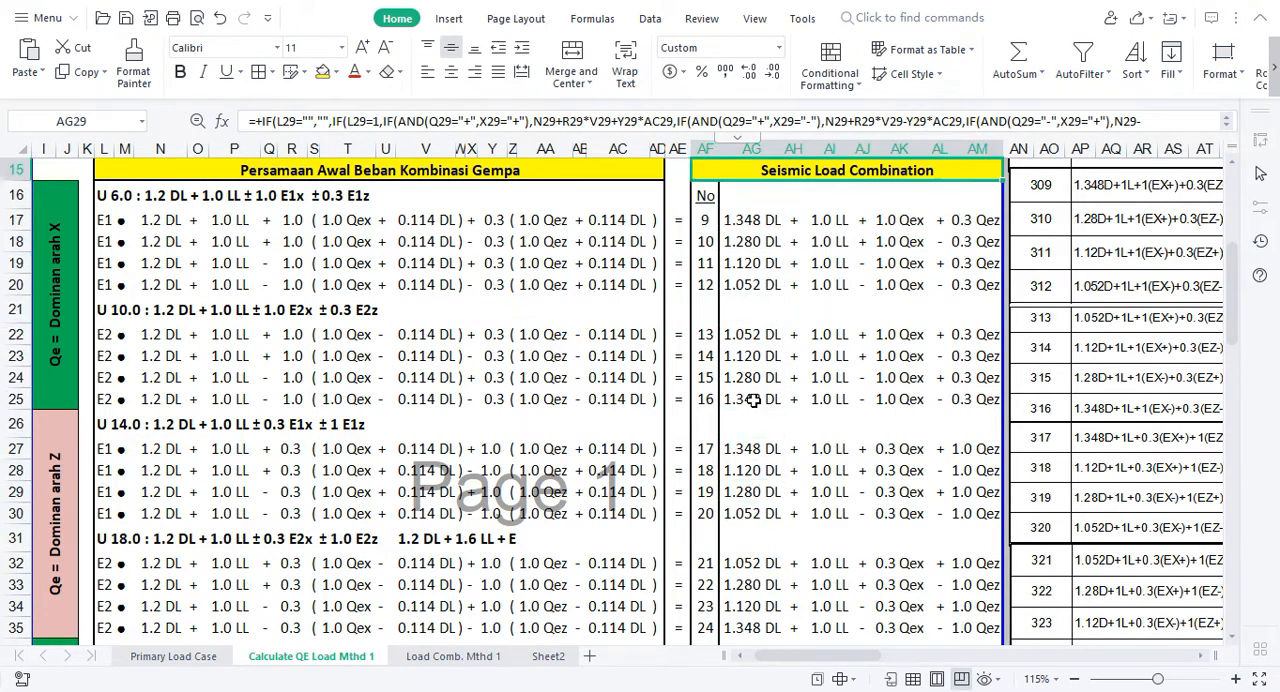
key(Up)
key(Up)
key(Up)
key(Up)
key(Up)
key(Up)
key(Up)
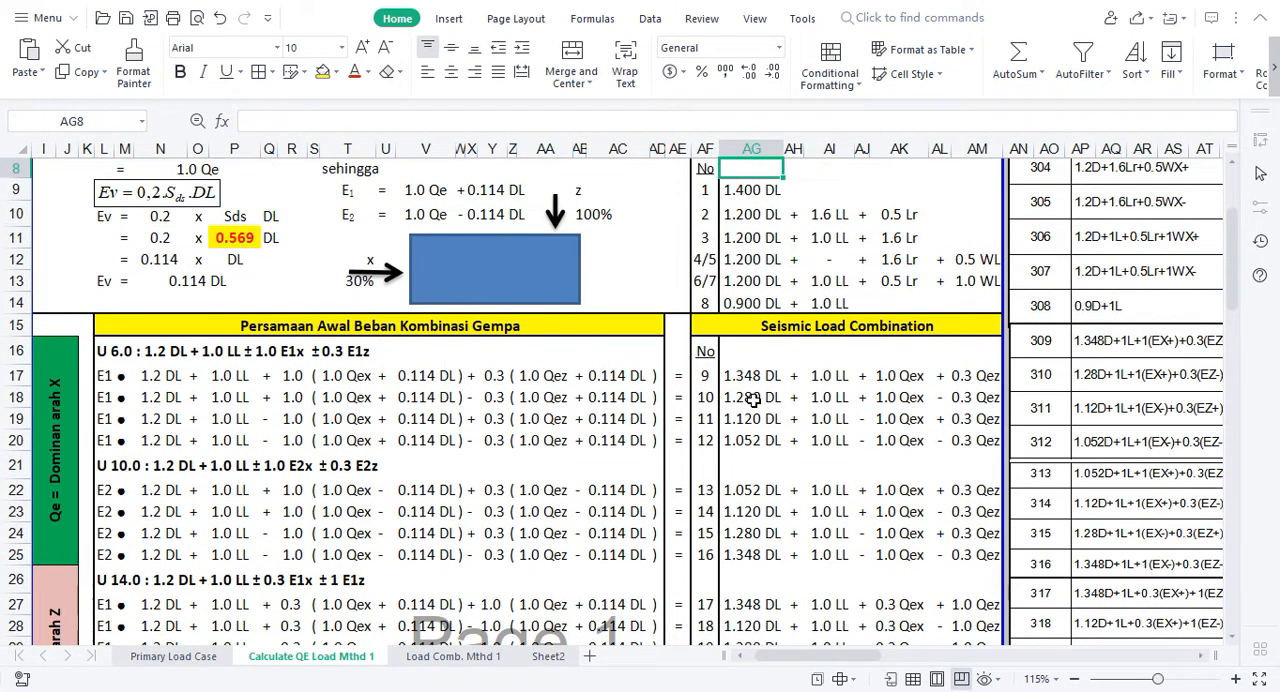
key(Right)
key(Right)
key(Right)
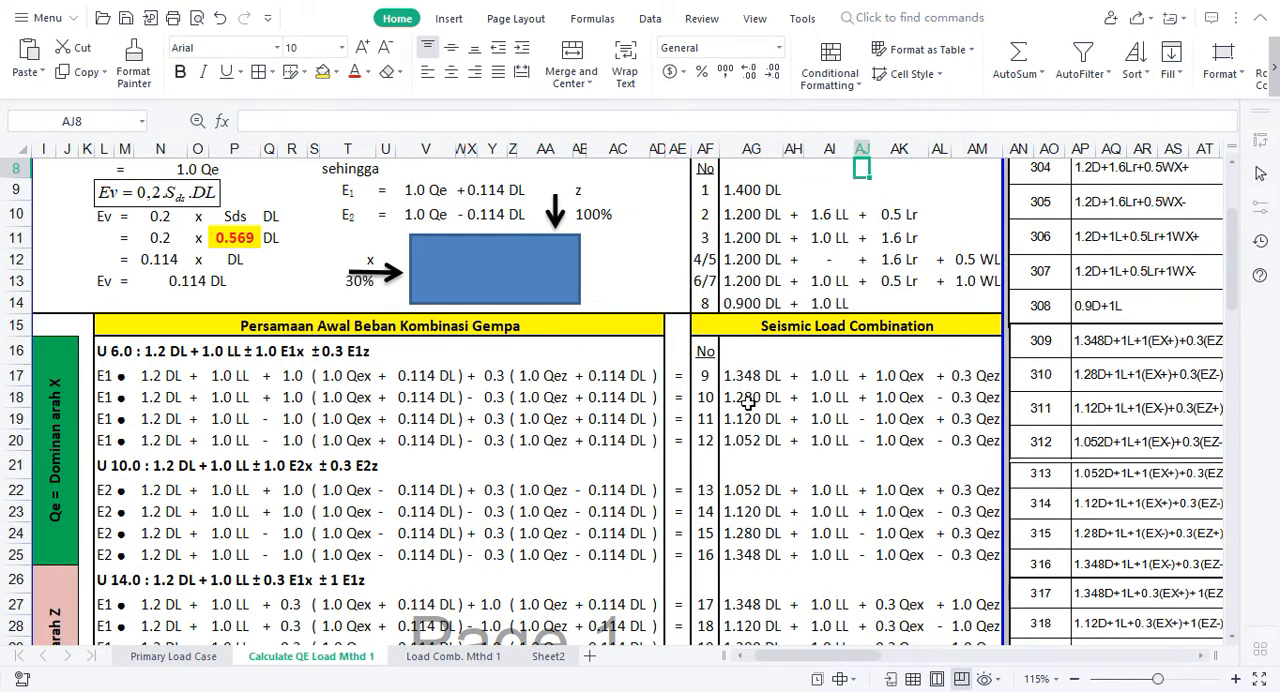
Step: Switch to STAAD.Pro and start defining a new load combination under Load Cases Details
key(alt+Tab)
key(alt+Tab)
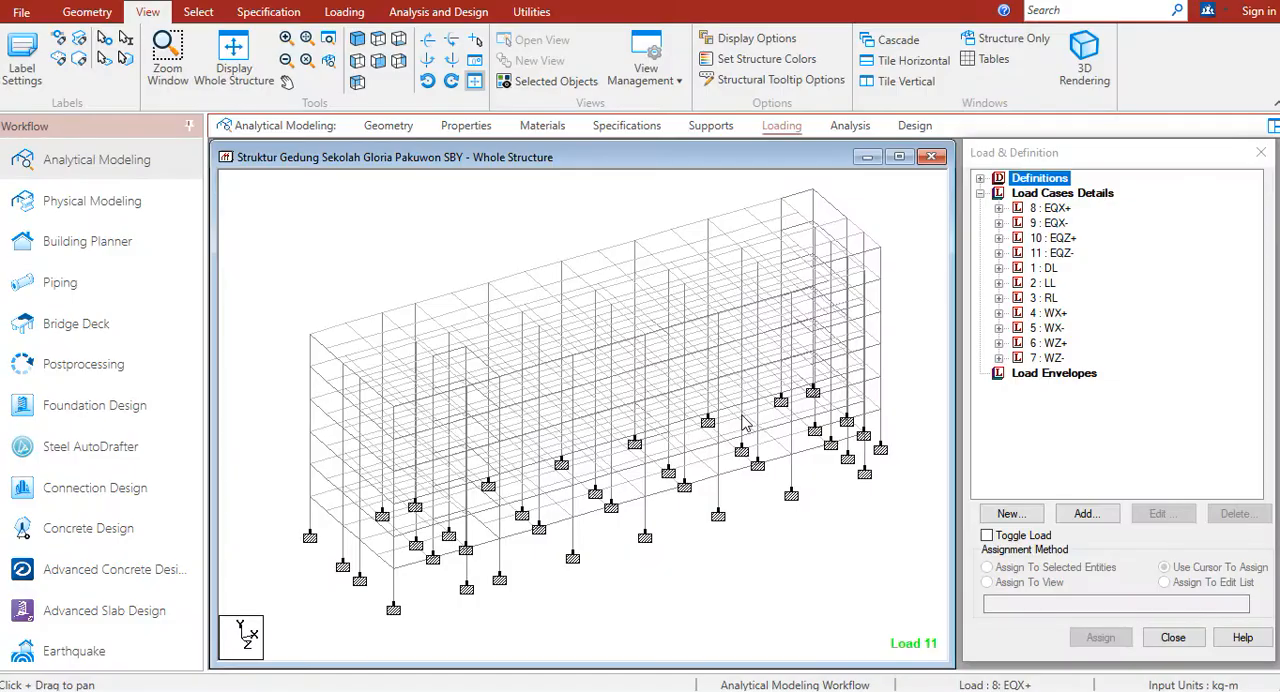
click(1064, 194)
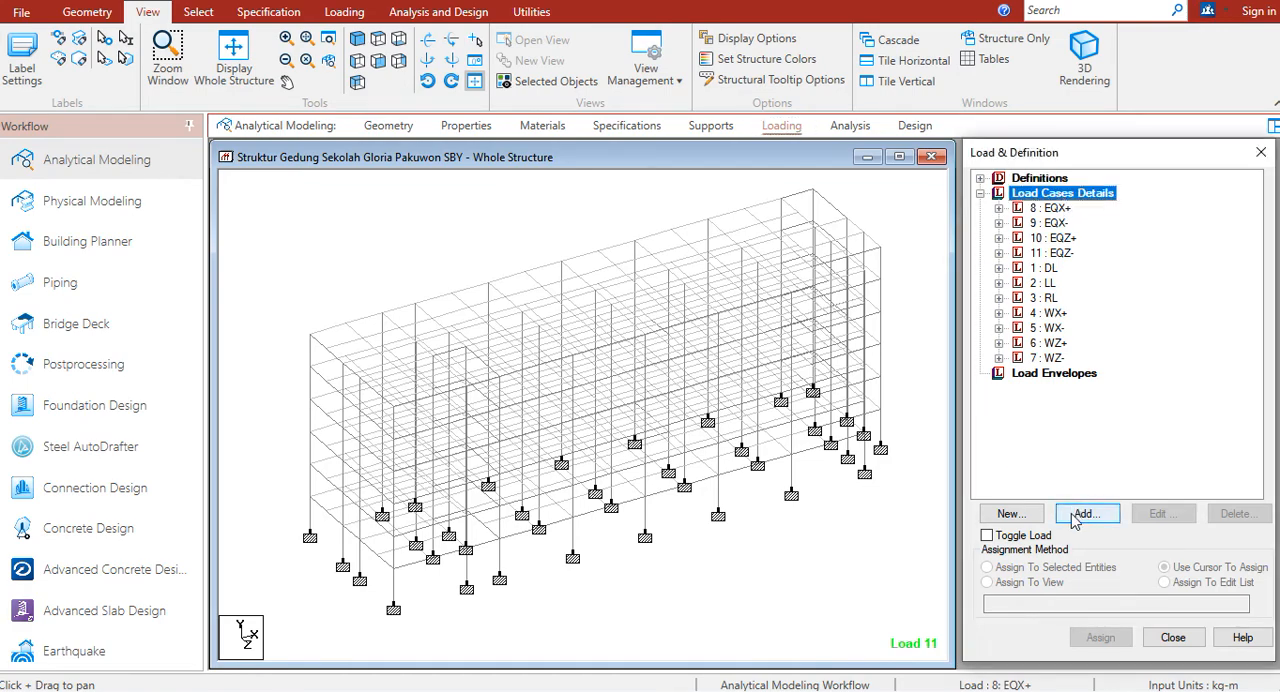
click(1030, 515)
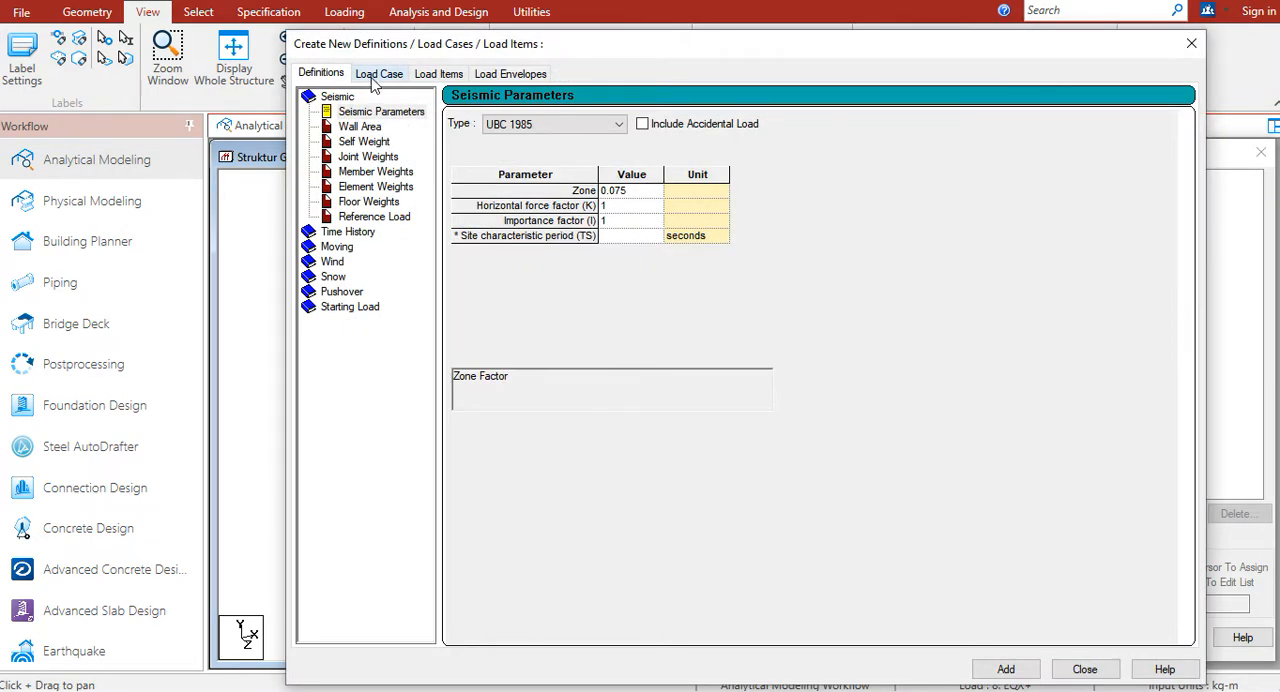
click(373, 80)
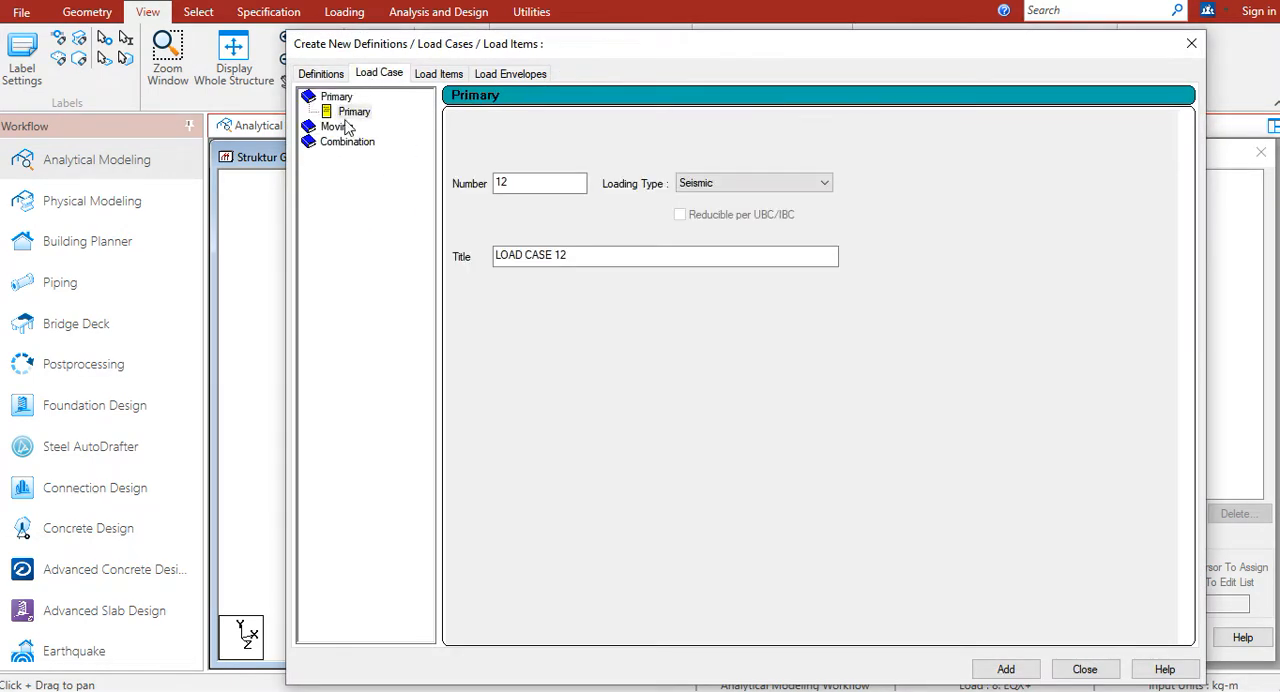
click(347, 145)
click(349, 149)
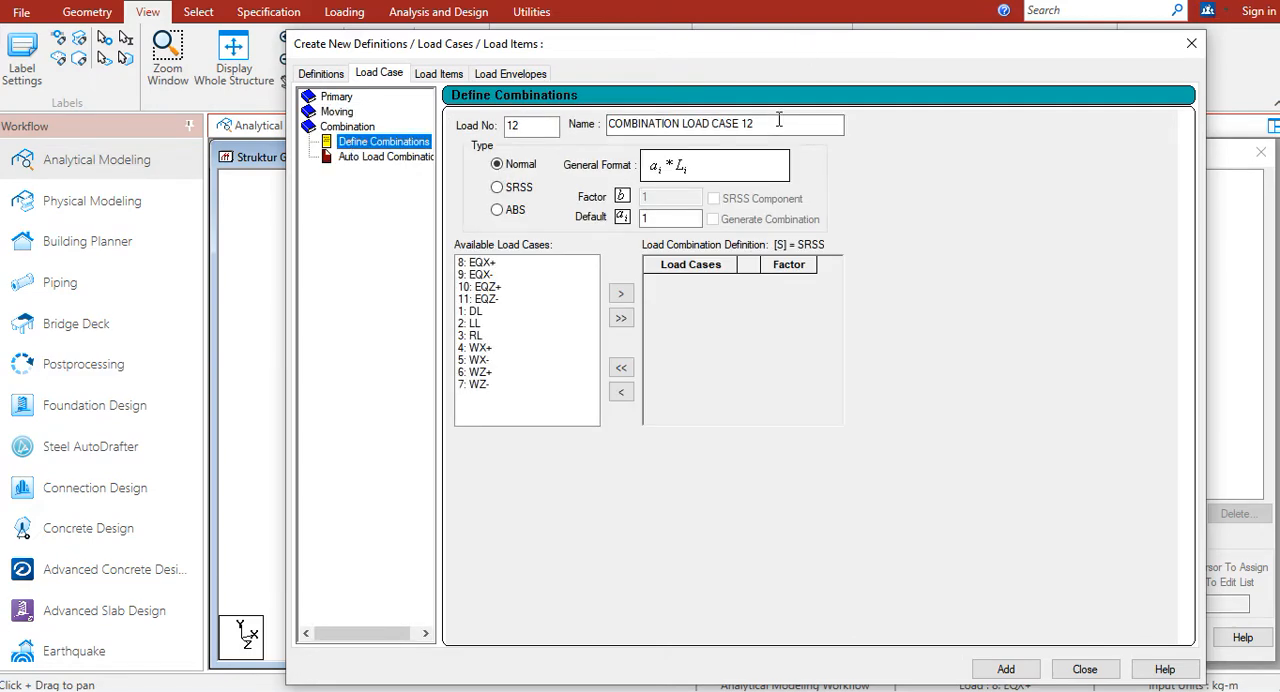
Step: Name load combination 12 "1.4 DL" and include load case 1: DL with a factor of 1.4
drag(771, 123, 556, 145)
text(1.4 DL)
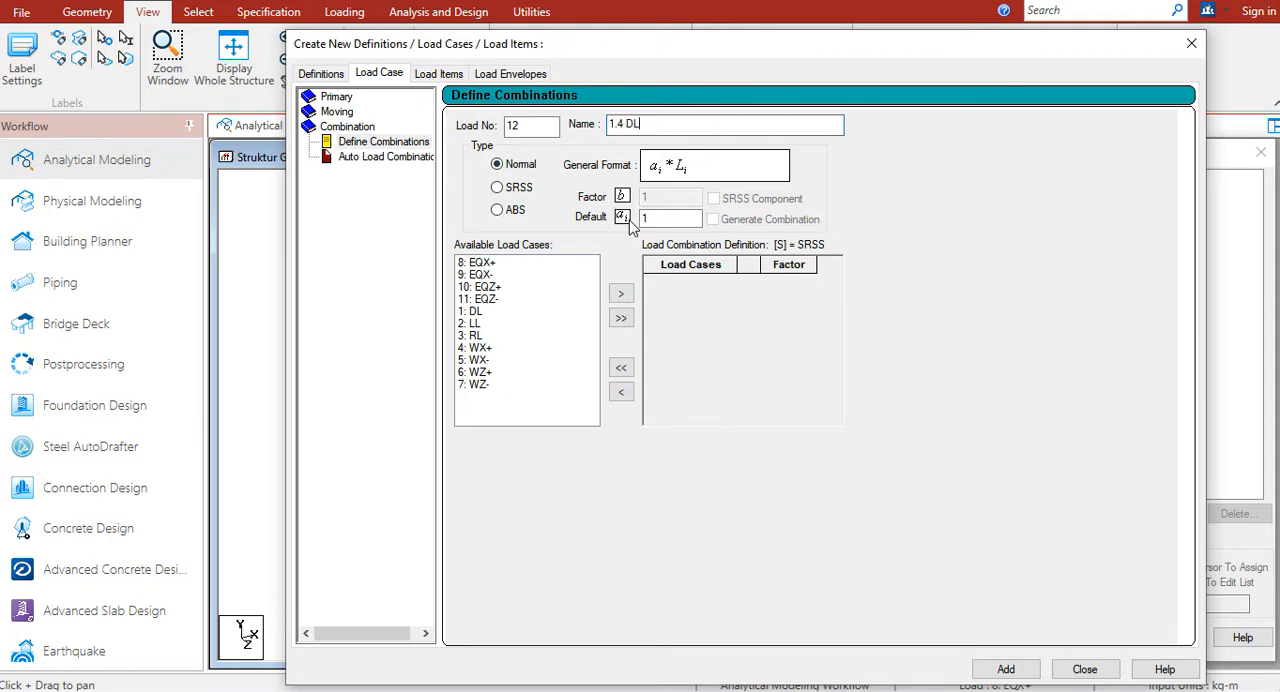
click(662, 219)
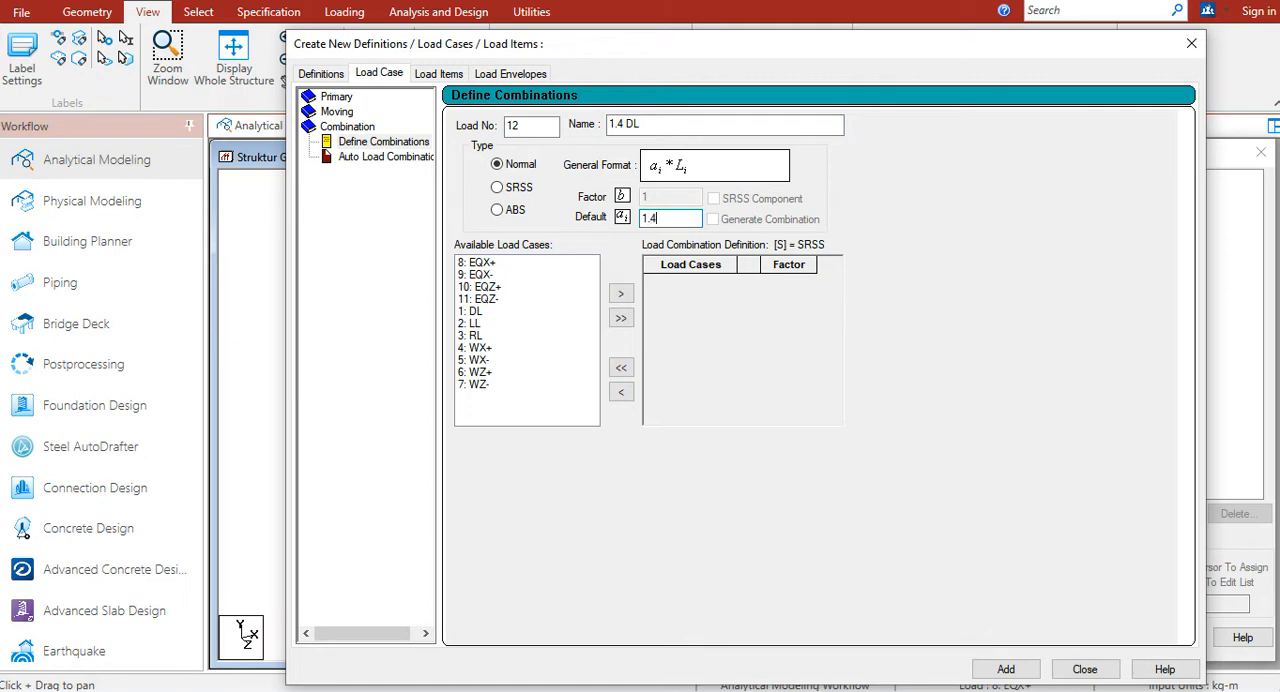
double_click(475, 312)
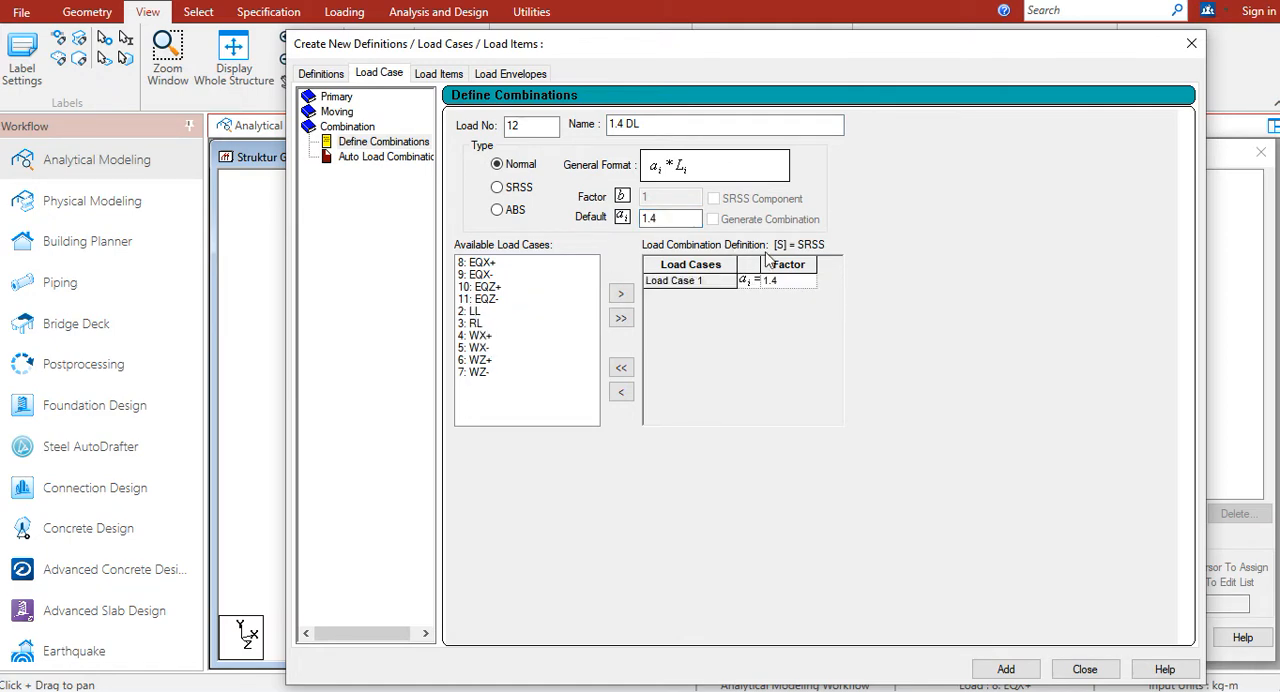
Step: Add the 1.4 DL combination to the model, allowing the old result files to be deleted, and display its factored load
drag(843, 41, 668, 0)
click(832, 626)
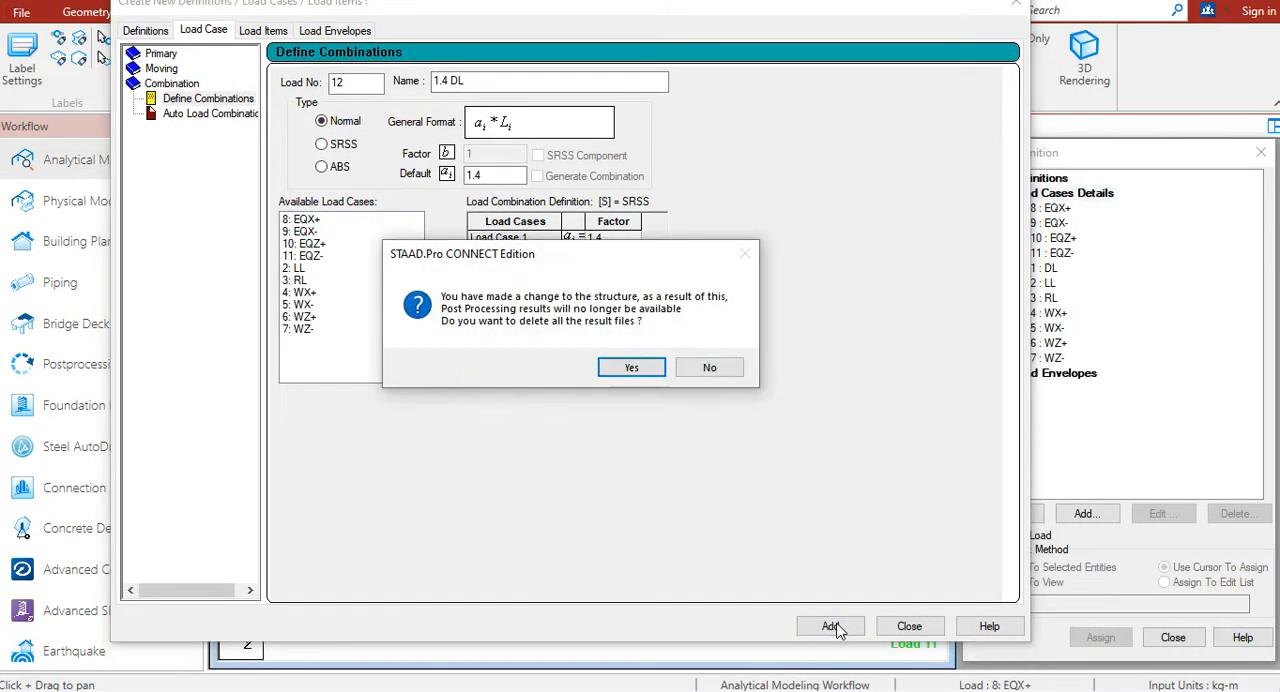
click(632, 366)
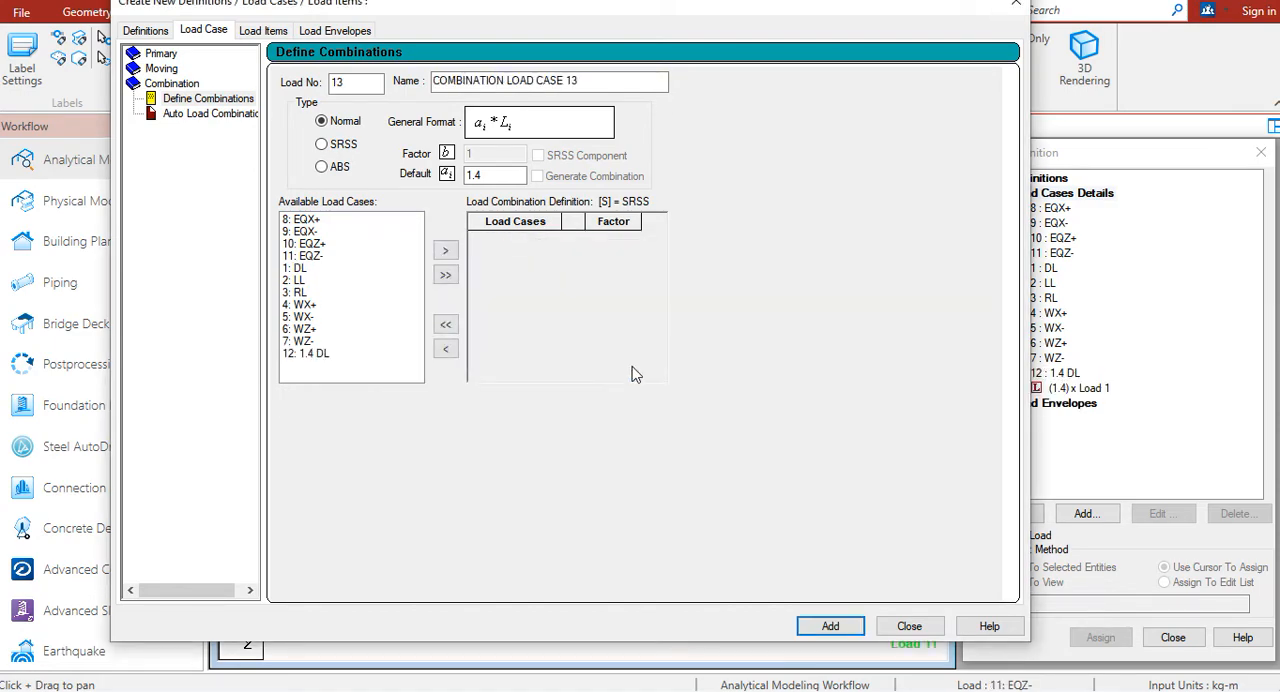
click(909, 626)
click(1078, 389)
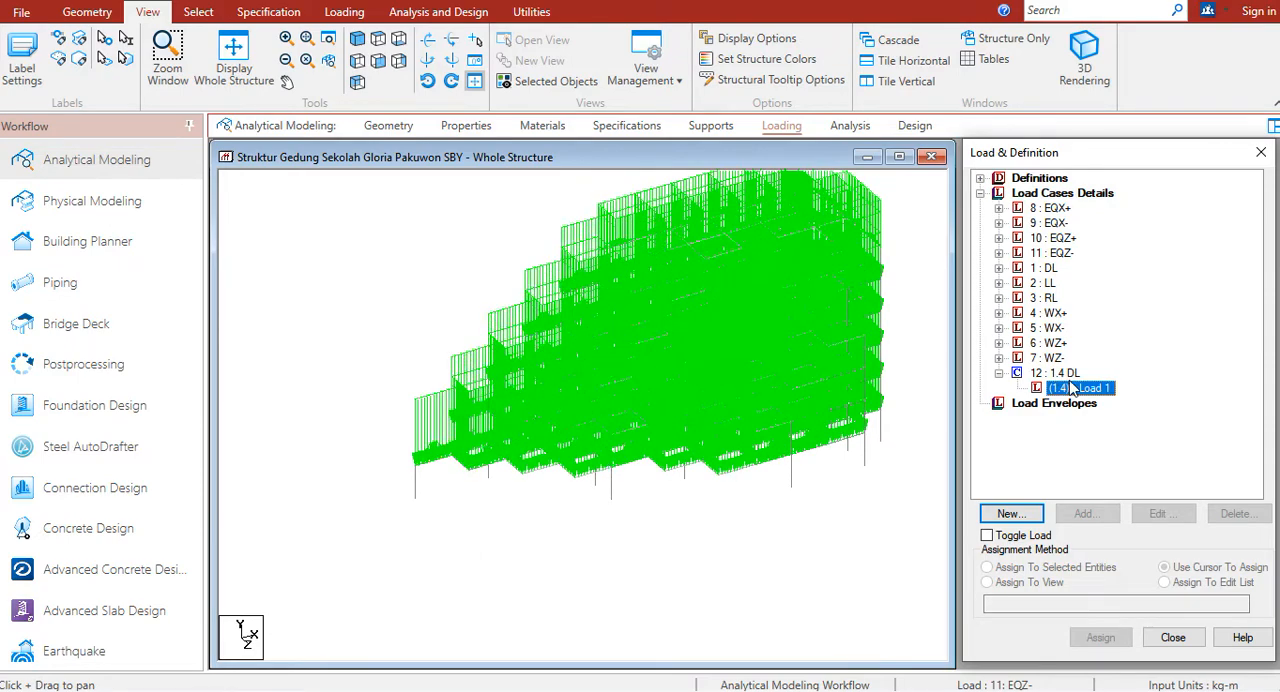
Step: Switch back to the spreadsheet and review the basic and seismic load combination tables alongside the numbered combination list
key(alt+Tab)
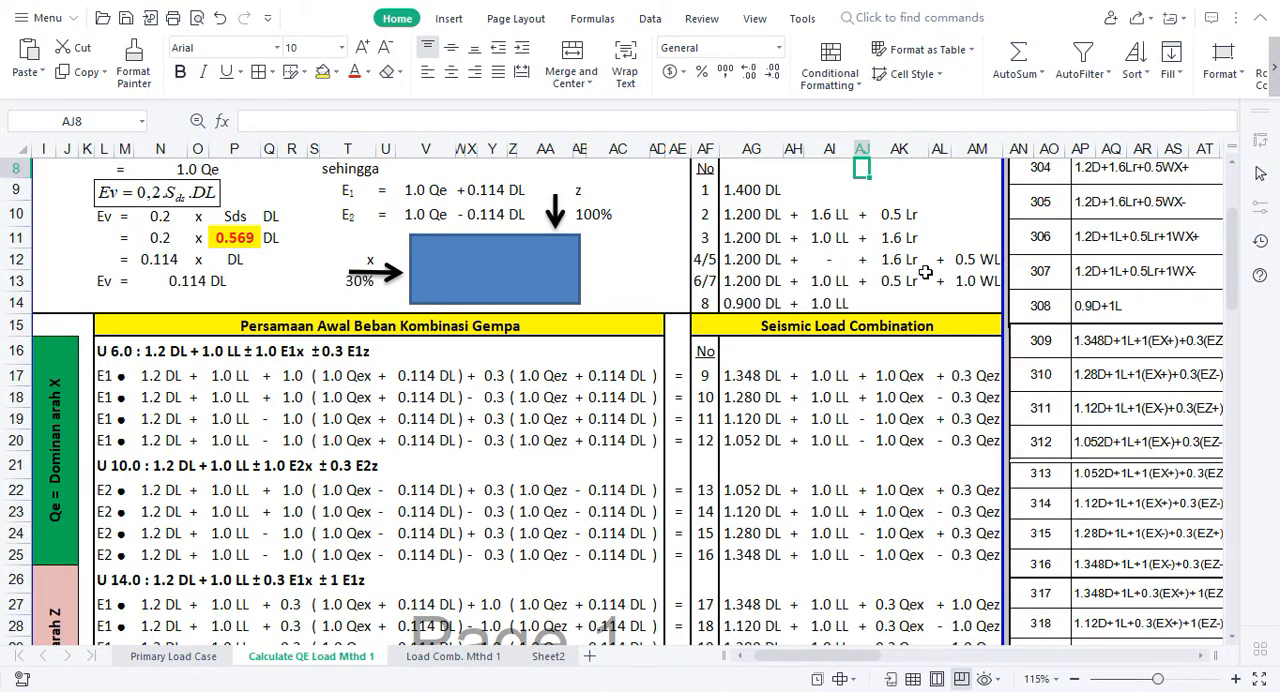
click(926, 272)
key(Up)
key(Up)
key(Up)
key(Up)
key(Up)
key(Up)
key(Up)
key(Up)
key(Up)
key(Up)
key(Up)
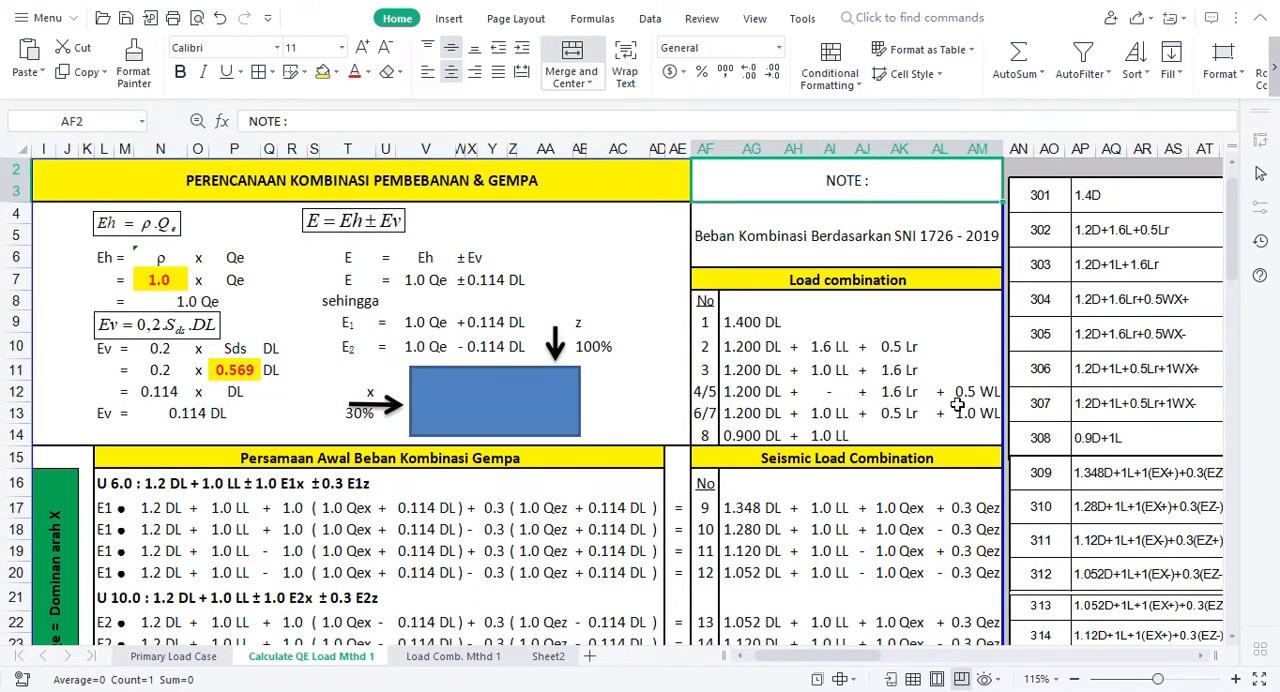
click(850, 510)
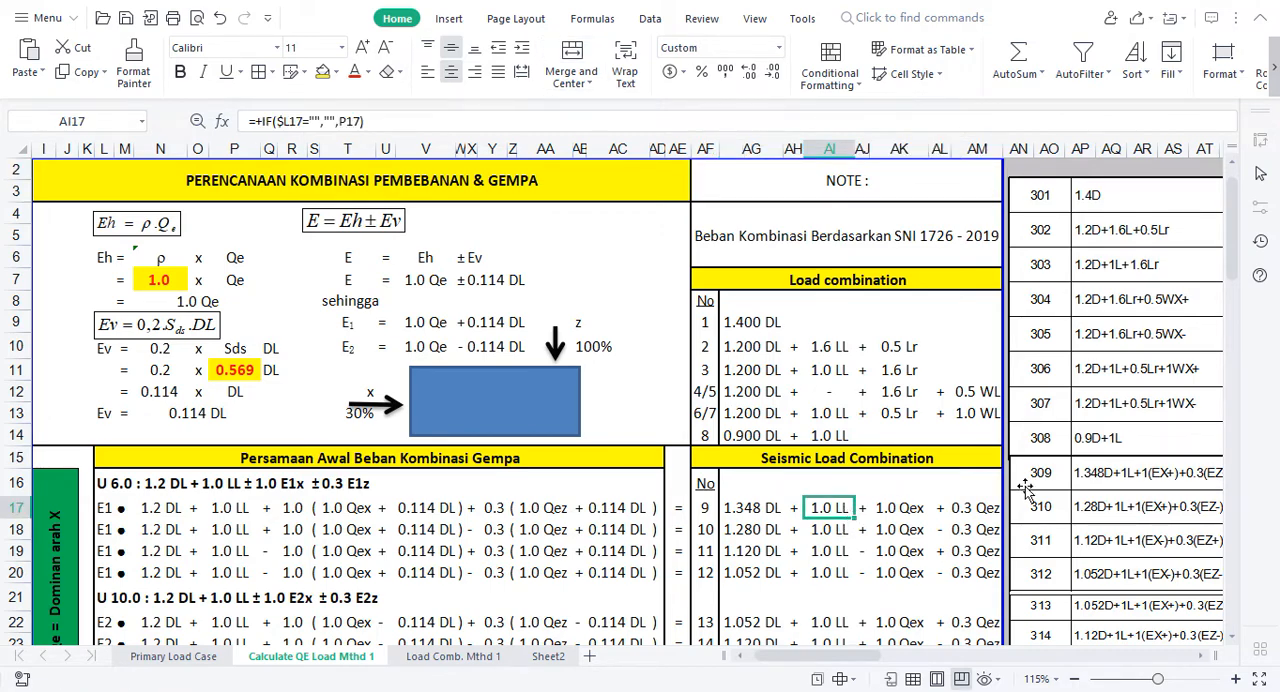
scroll(1226, 292, down, 1)
scroll(1226, 292, down, 8)
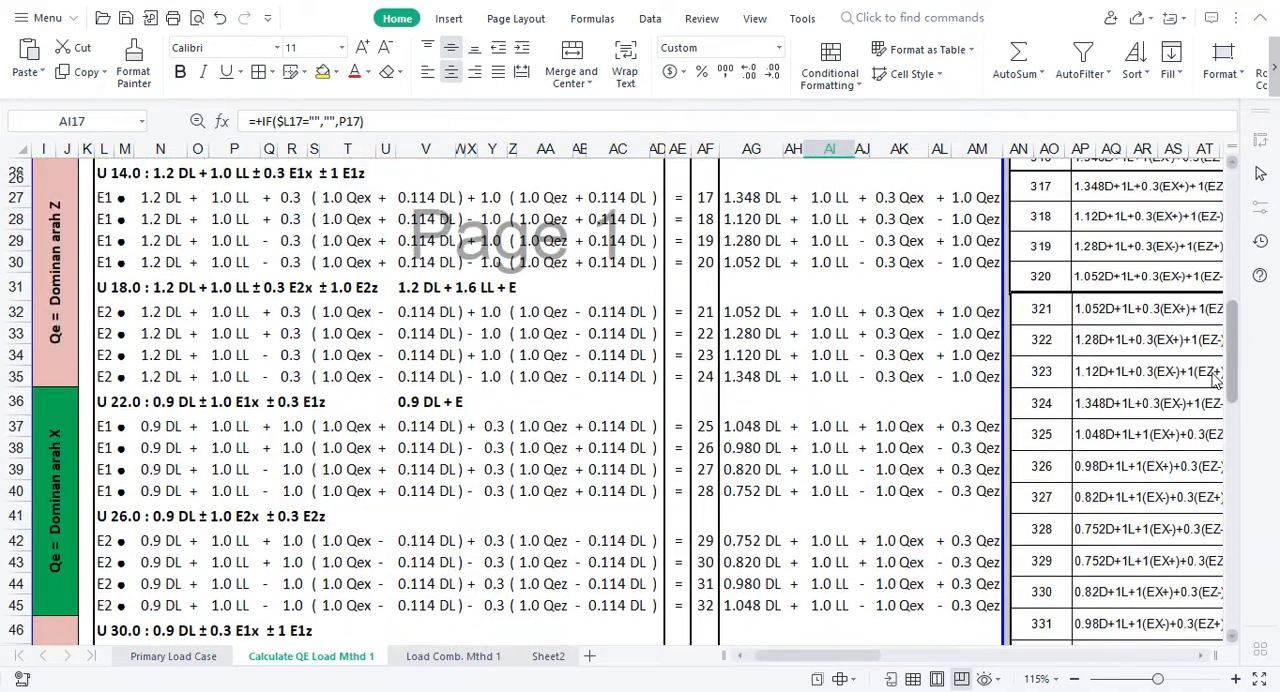
scroll(1214, 305, up, 6)
scroll(1214, 305, up, 1)
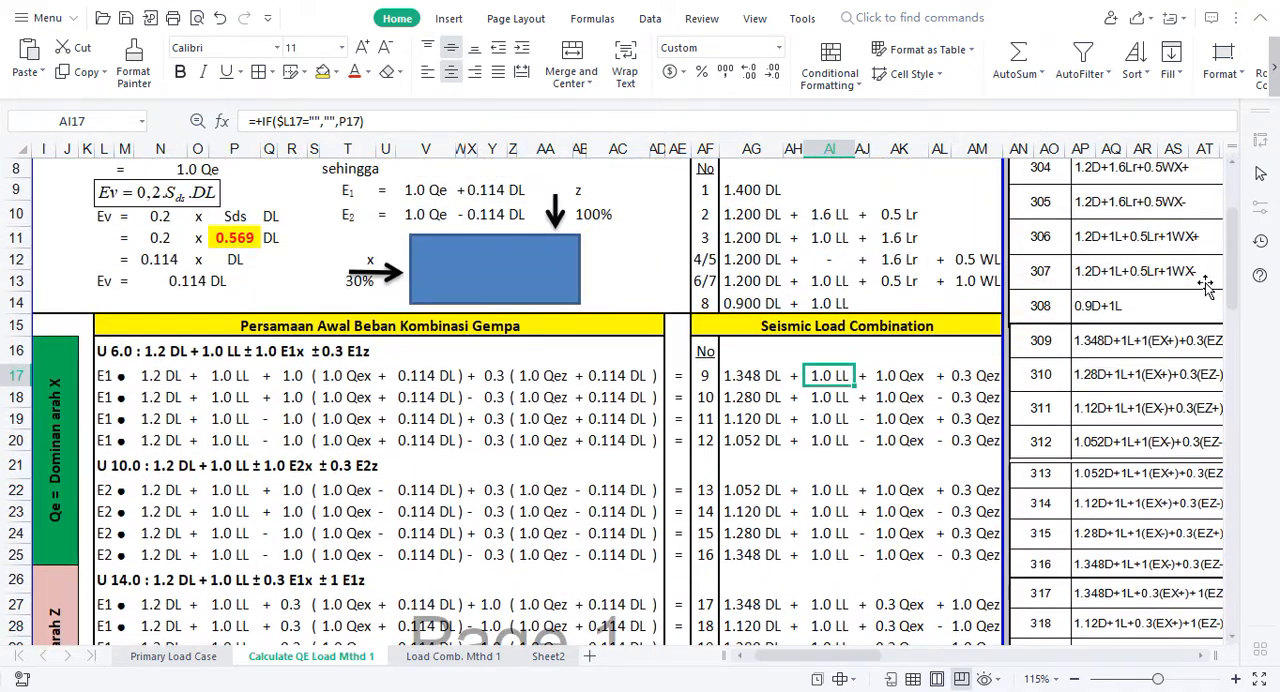
drag(1230, 272, 1230, 228)
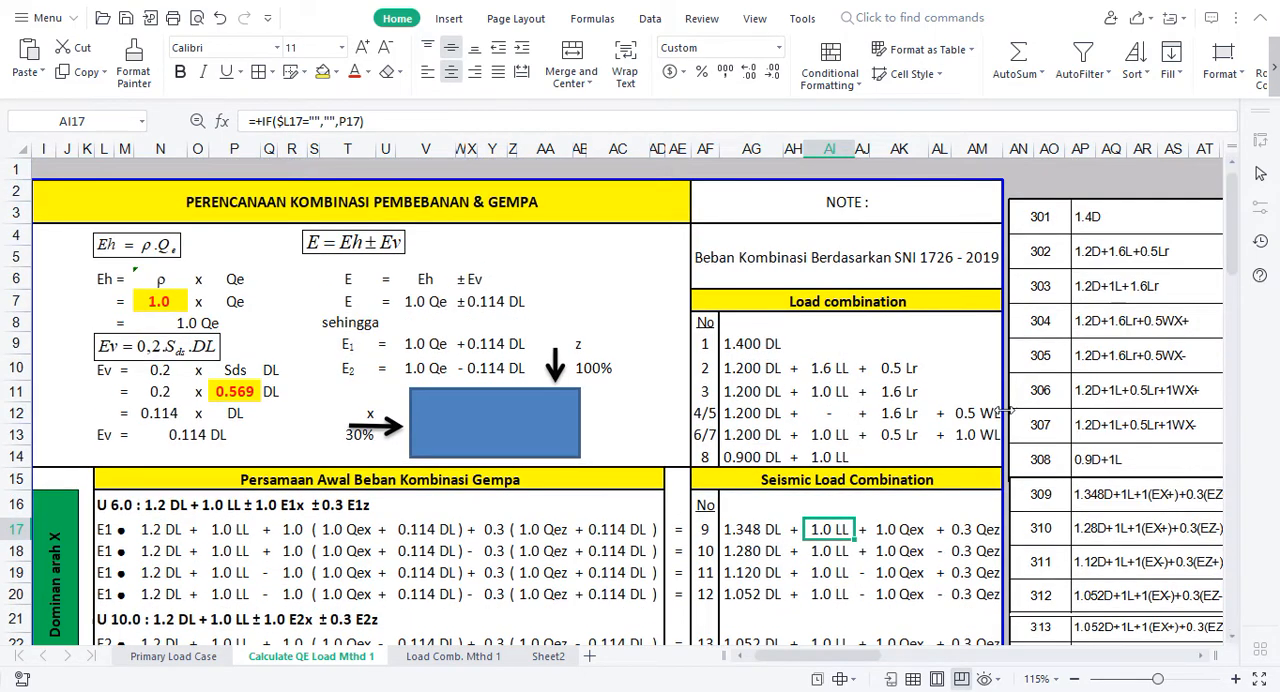
Step: Copy the STAAD.Pro editor text for LOAD COMB 301 to 340 in cells AX3:AX82
drag(782, 655, 830, 656)
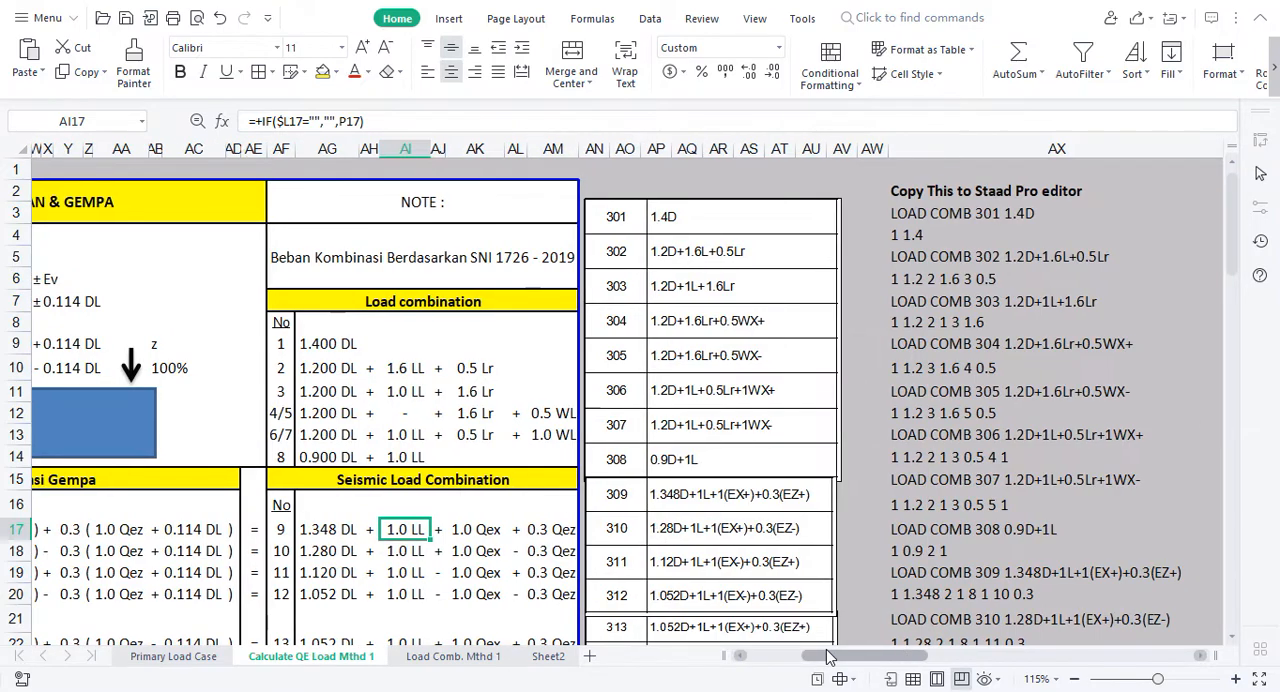
click(906, 215)
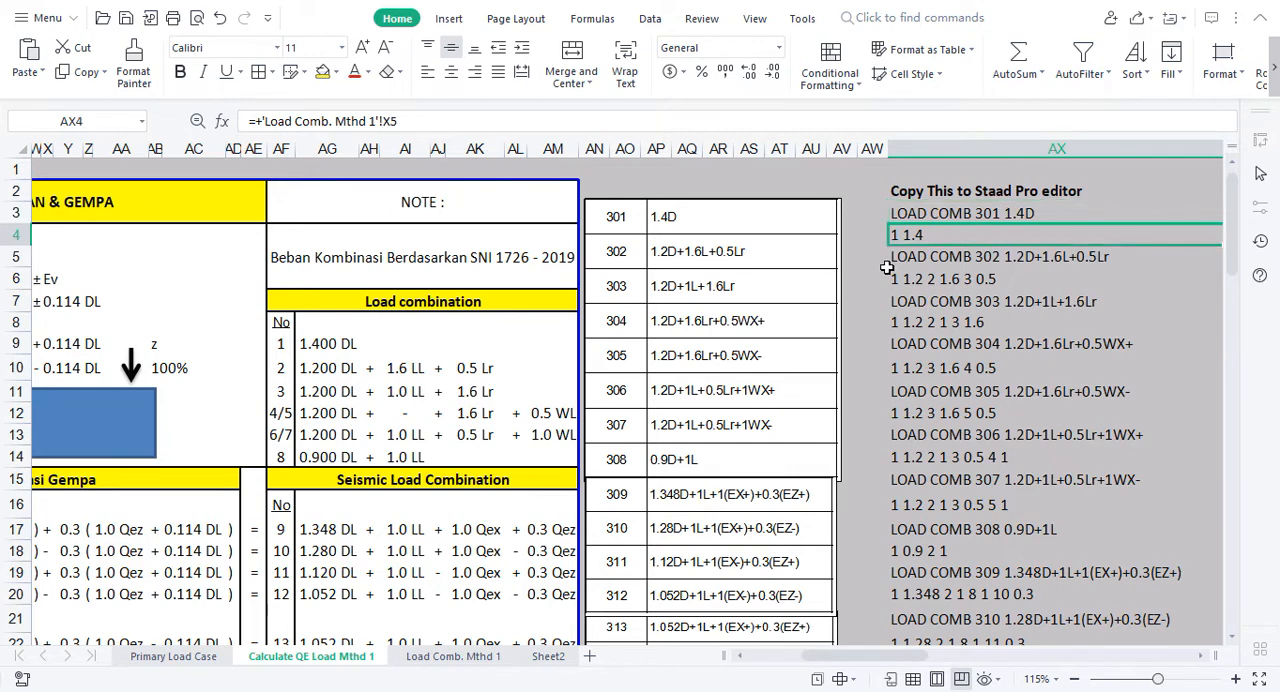
key(ctrl+shift+Down)
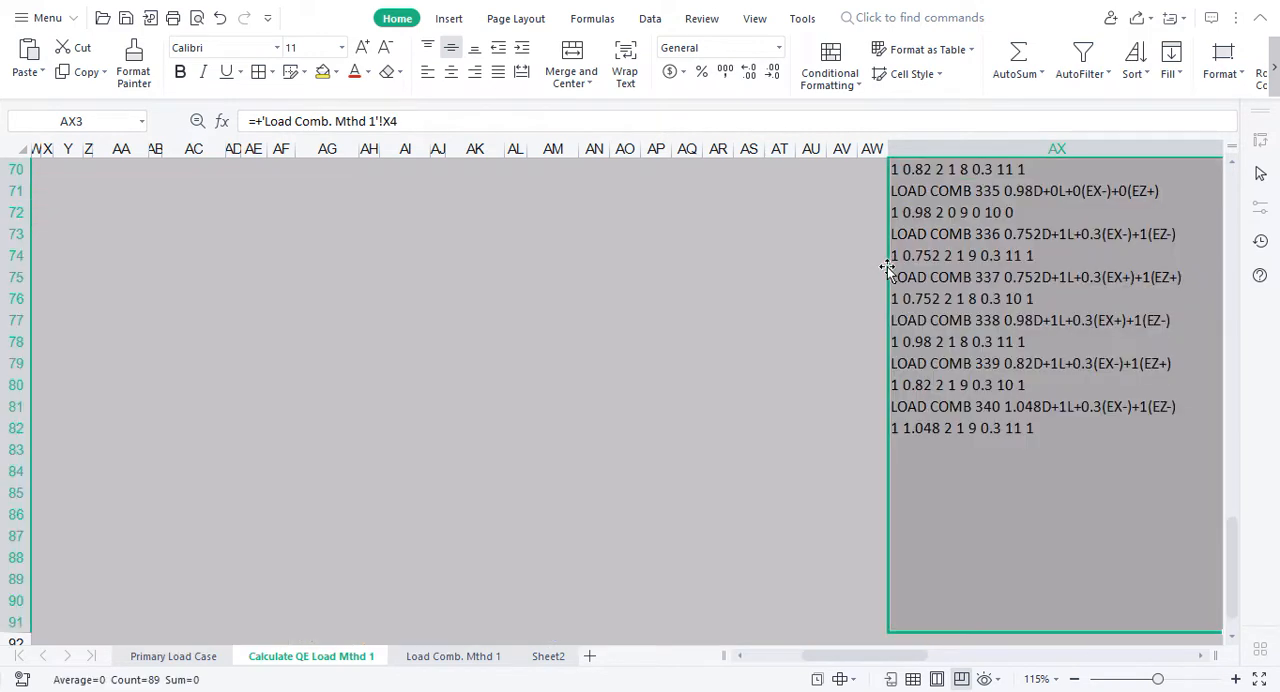
key(shift+Up)
key(shift+Up)
key(shift+Up)
key(shift+Up)
key(shift+Up)
key(shift+Up)
key(shift+Up)
key(shift+Up)
key(shift+Up)
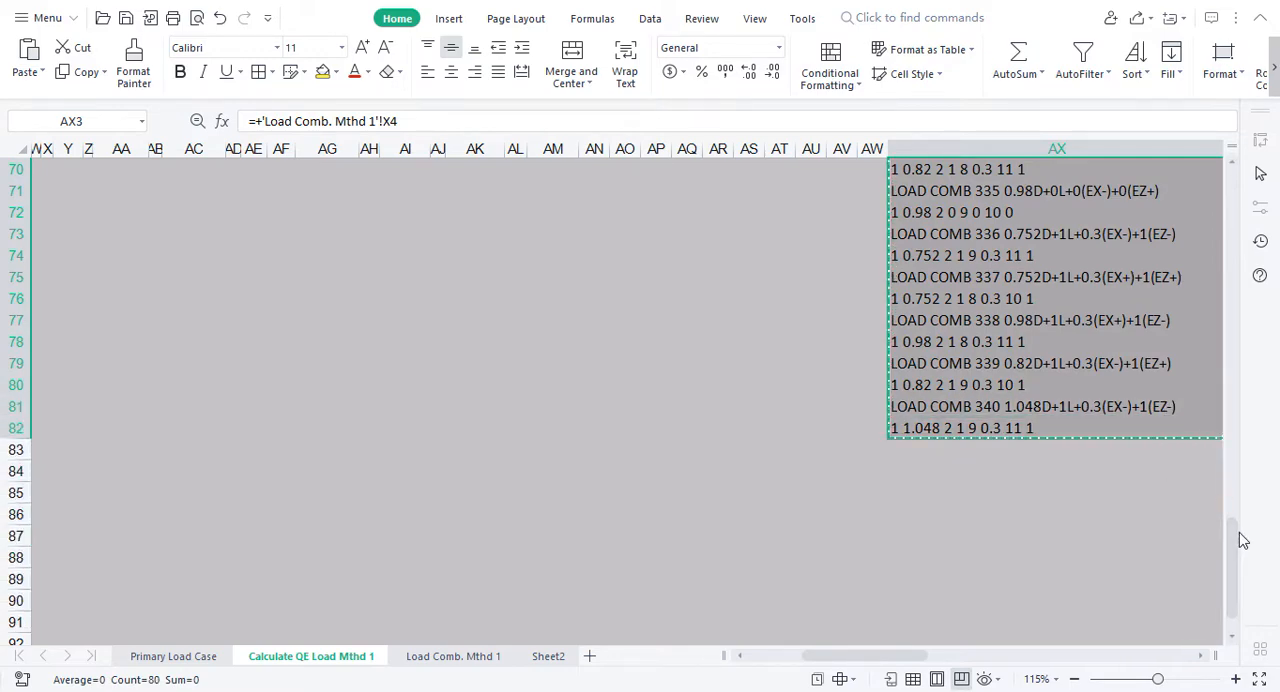
drag(1238, 537, 1174, 177)
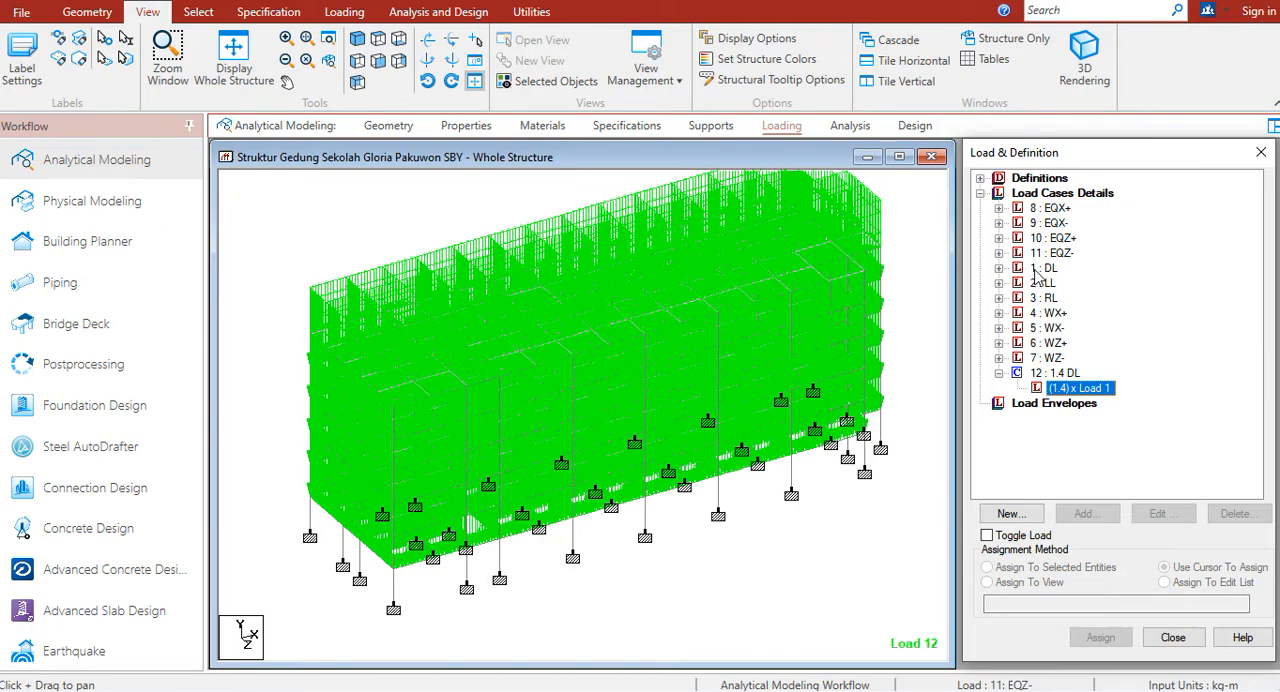
Step: Examine how the factor lines in the LOAD COMB 302 to 304 text refer to the STAAD.Pro load case numbers
key(alt+Tab)
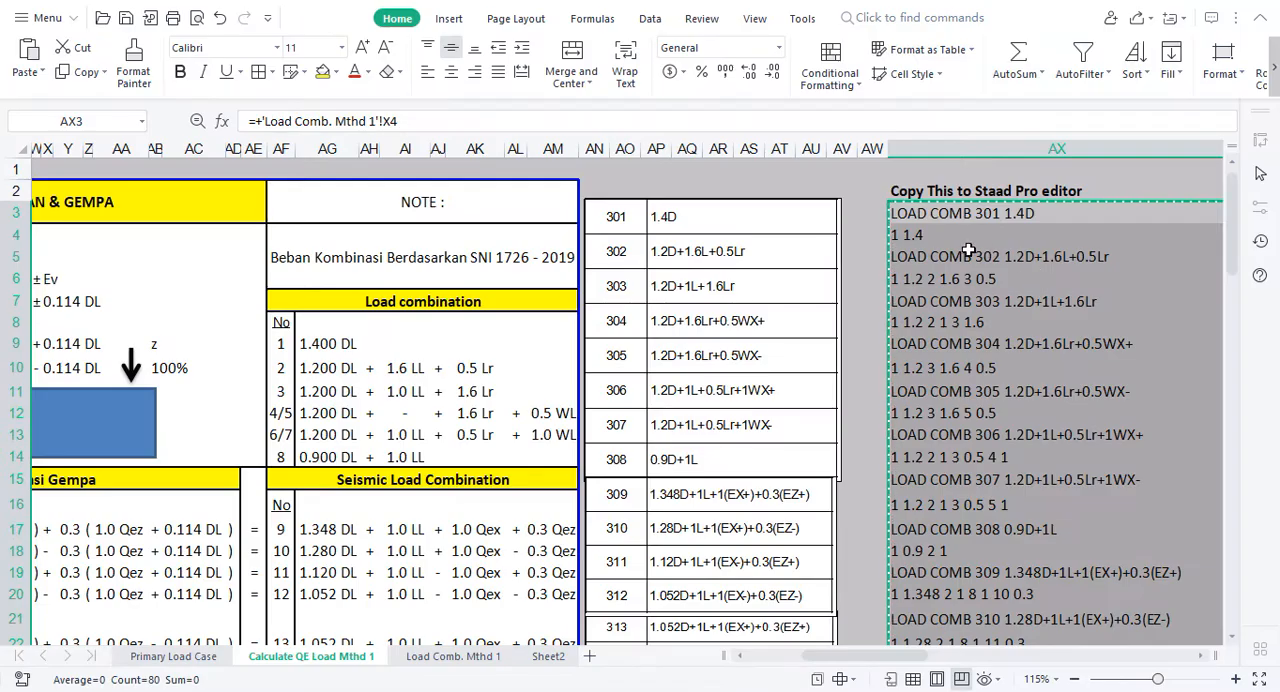
click(906, 280)
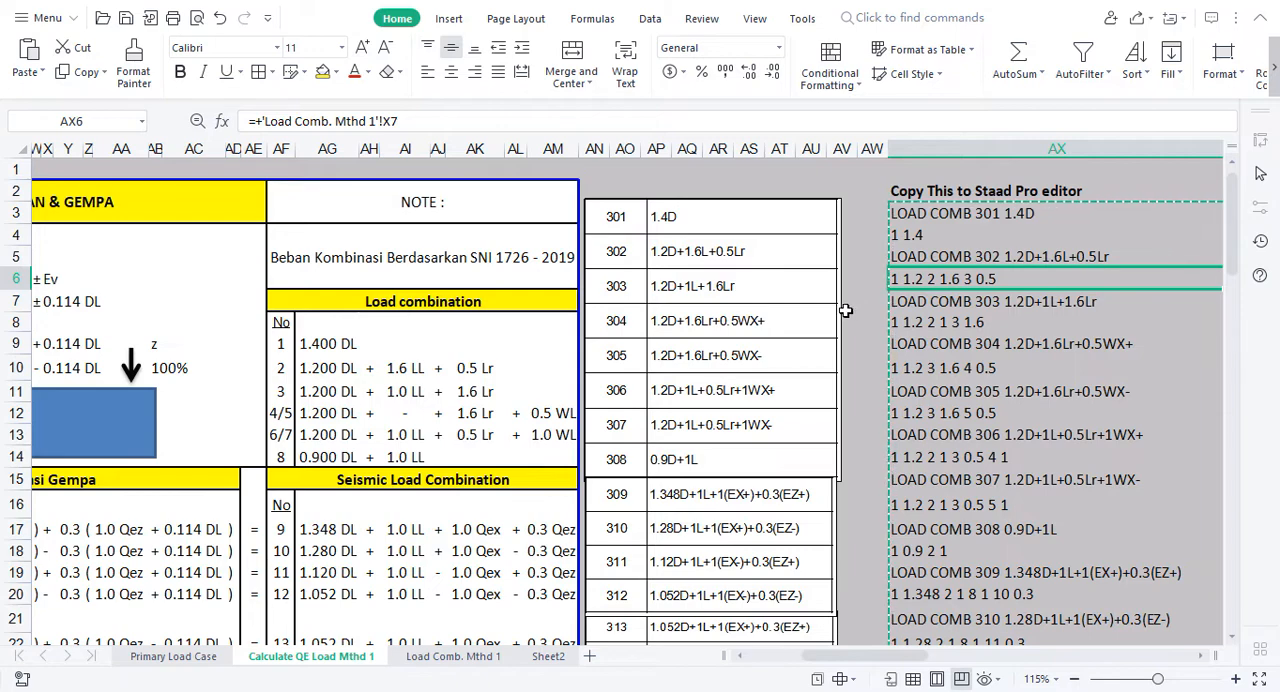
click(925, 343)
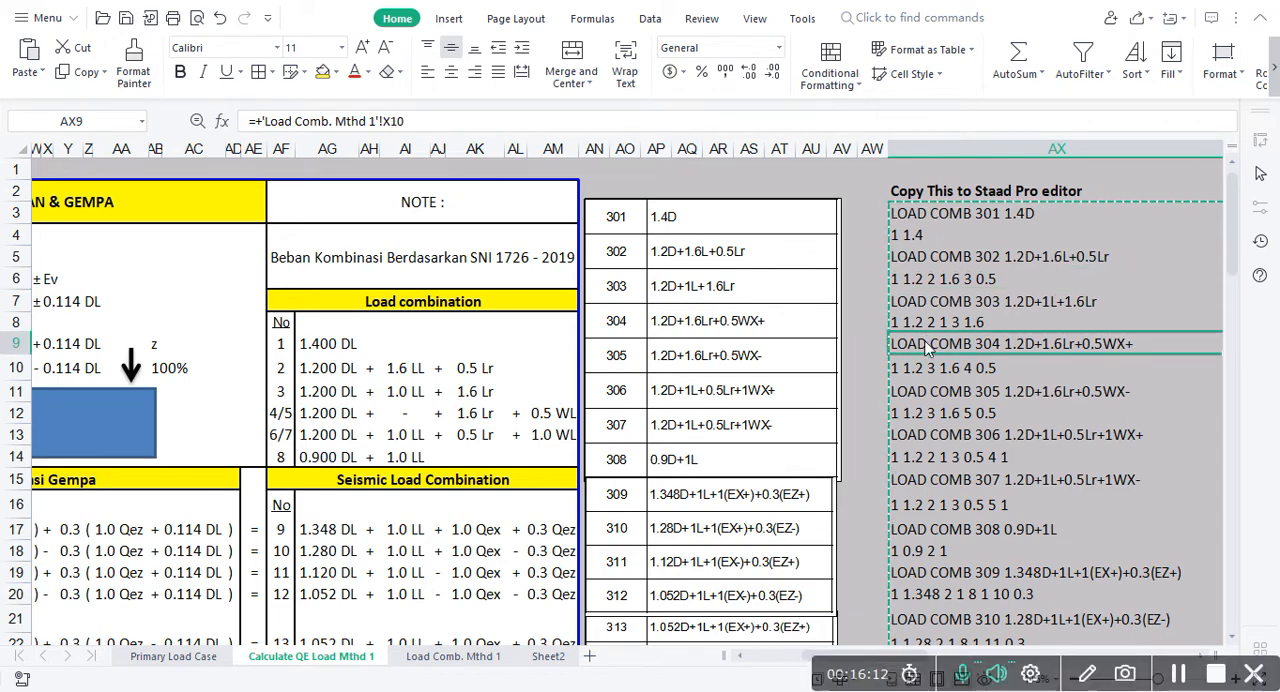
Step: Switch to STAAD.Pro and open the model's command file in the editor, saving the modified structure
key(alt+Tab)
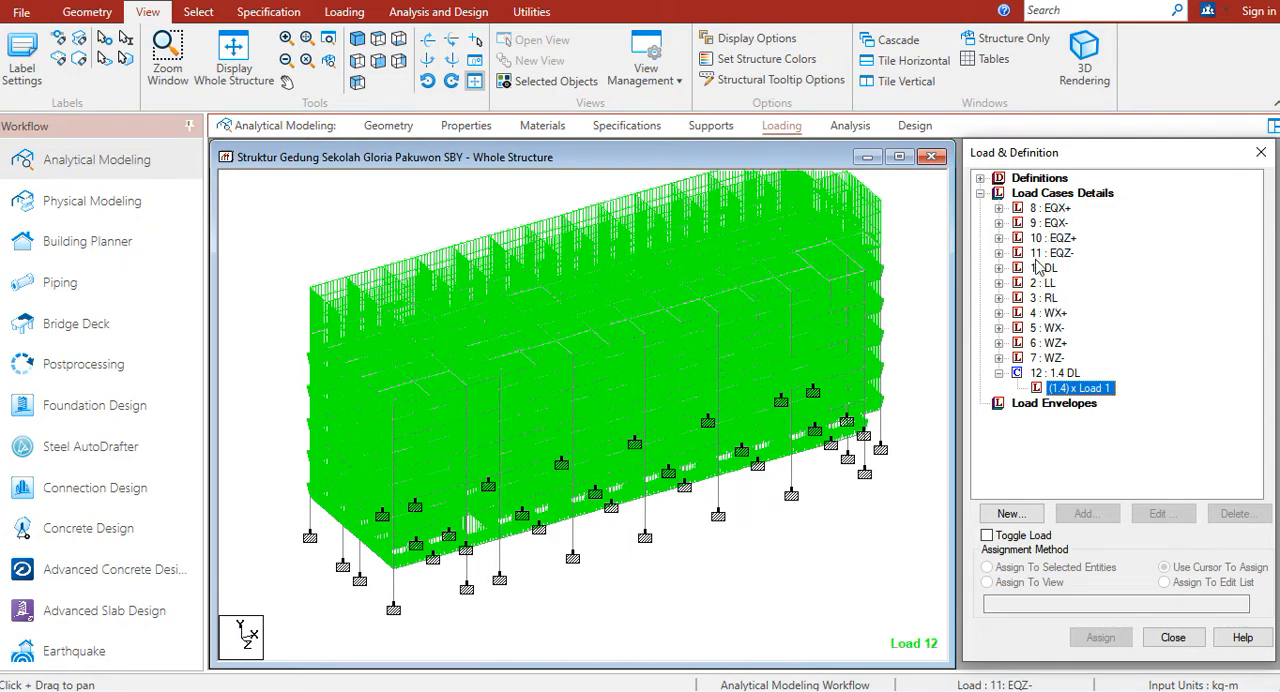
click(1054, 373)
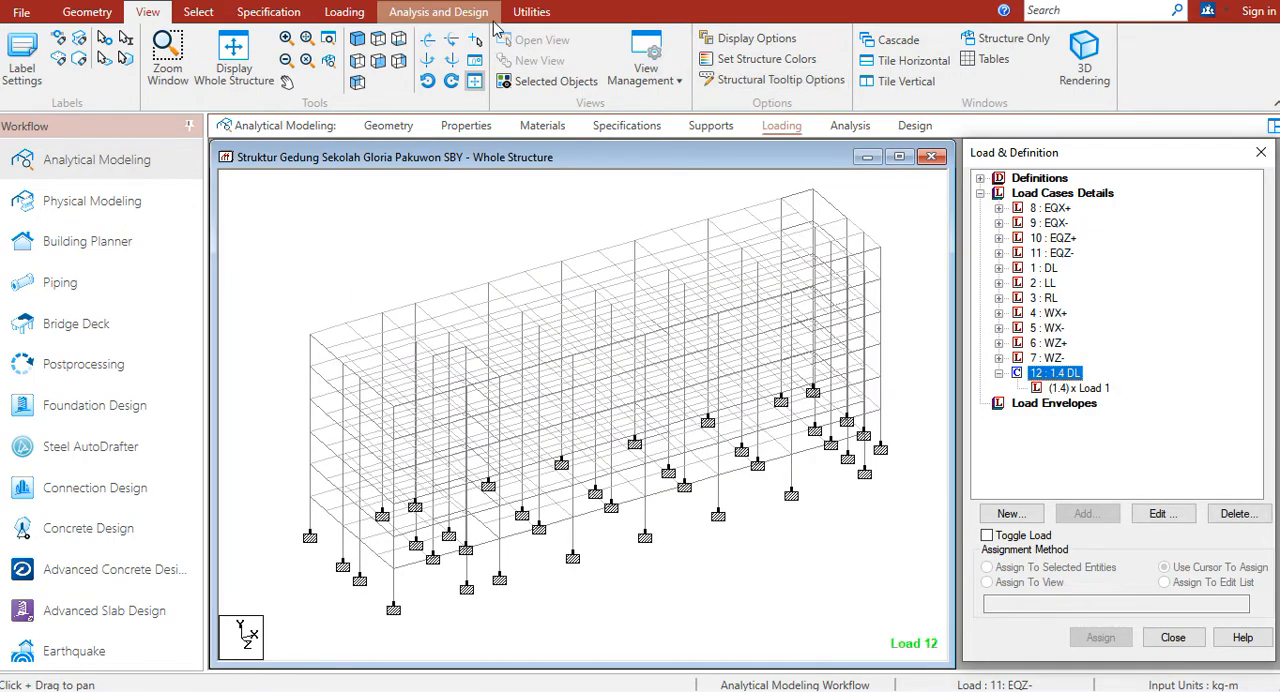
click(532, 12)
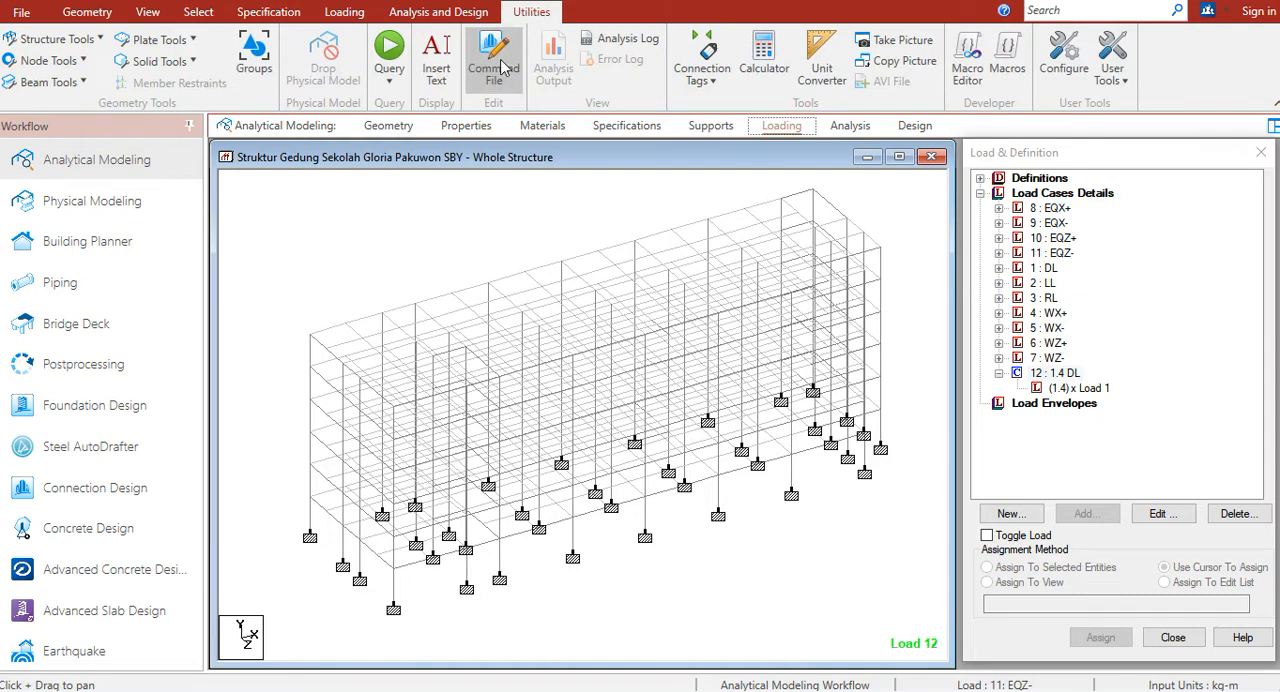
click(500, 64)
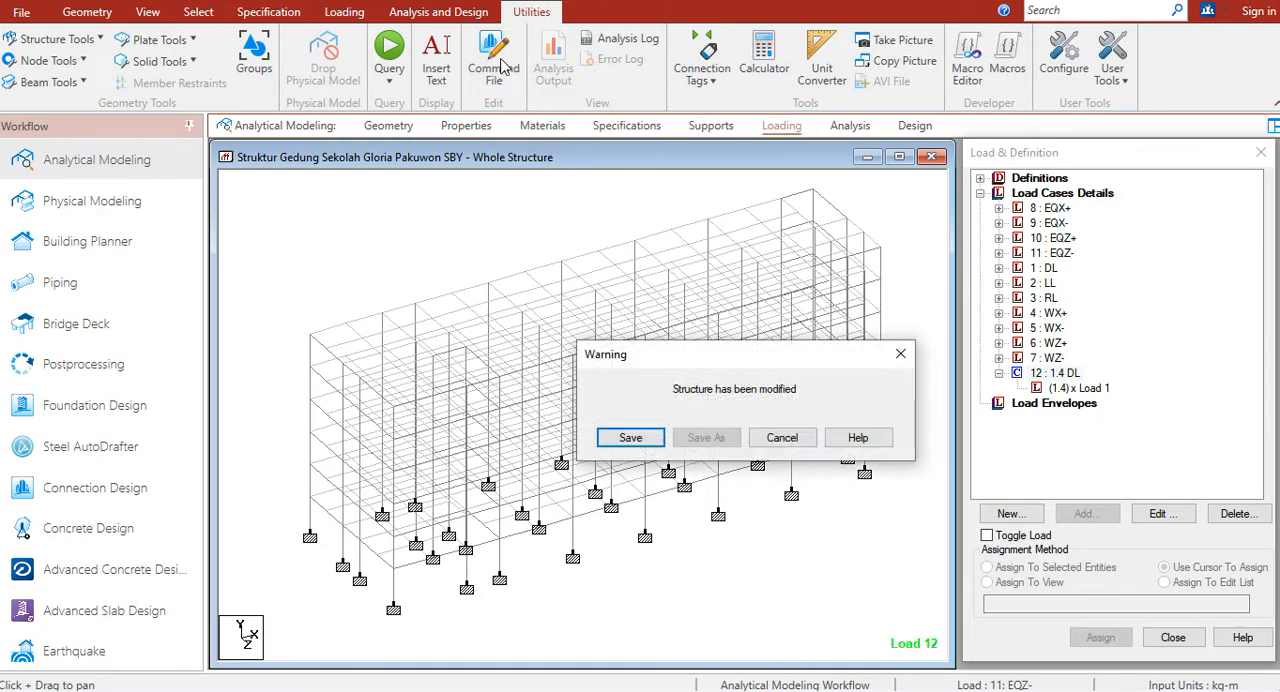
click(626, 435)
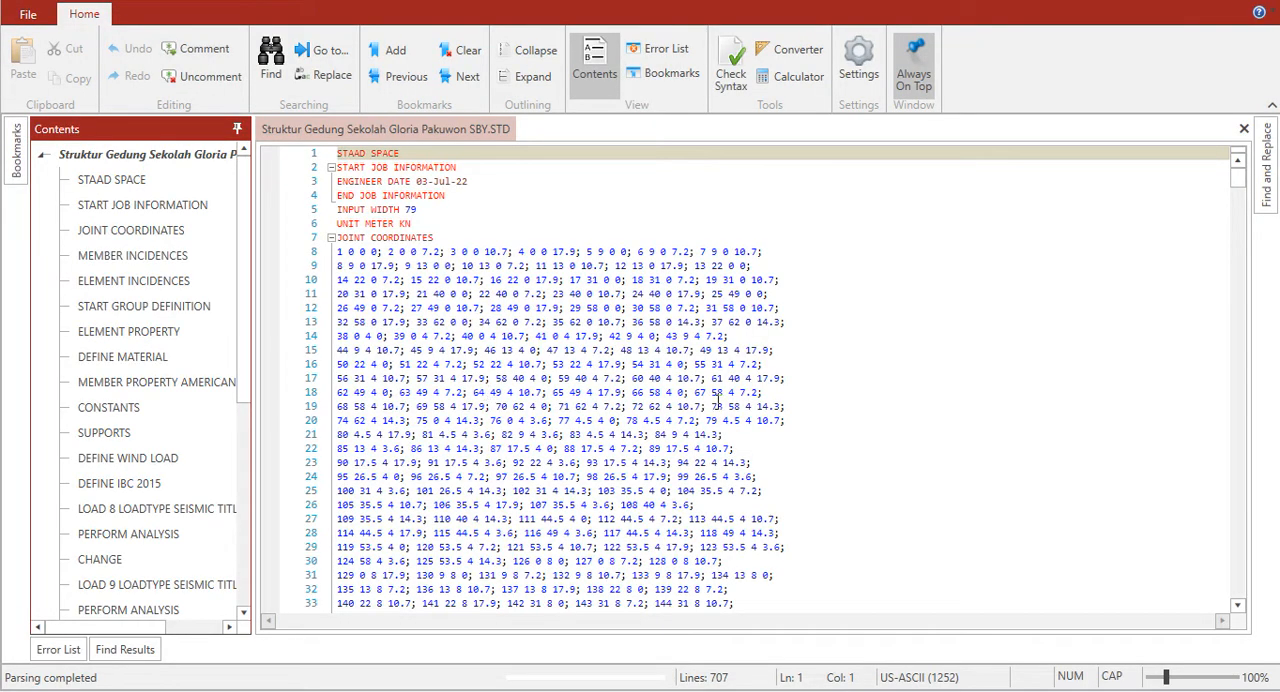
Step: Insert an empty line below the LOADING COMBINATION comment near the command file's end, and recheck the copied text in the spreadsheet
drag(1238, 172, 1226, 611)
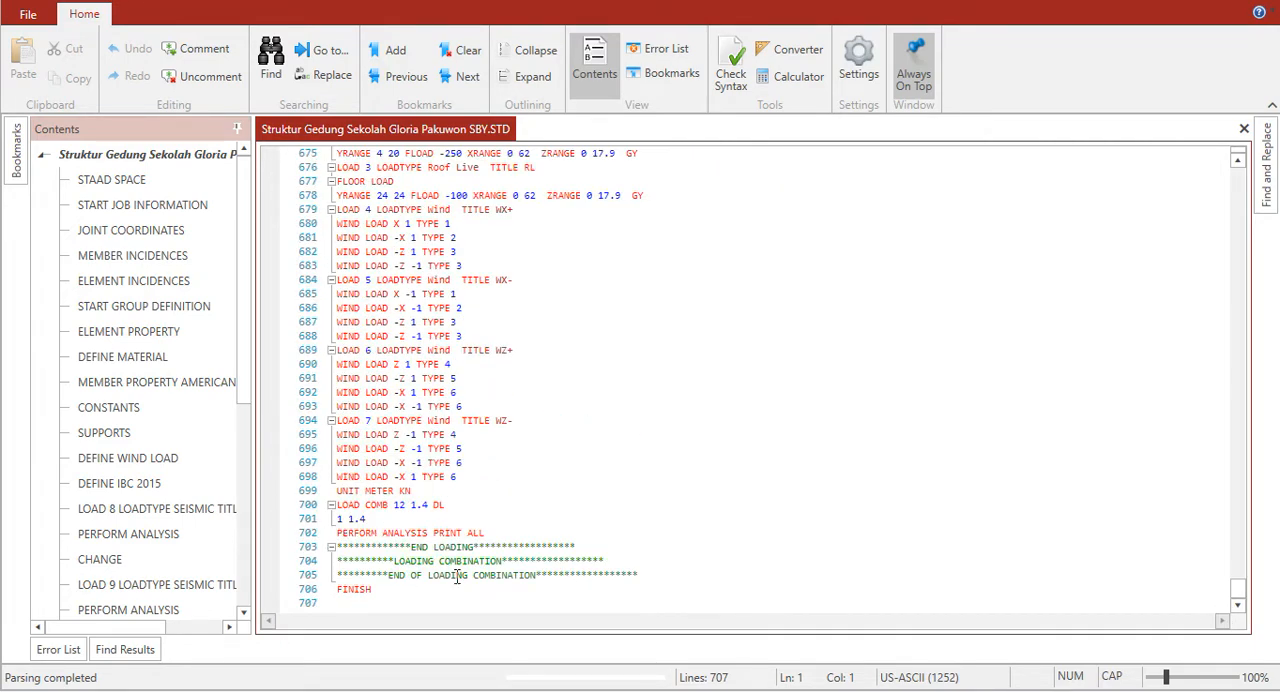
click(625, 559)
key(Return)
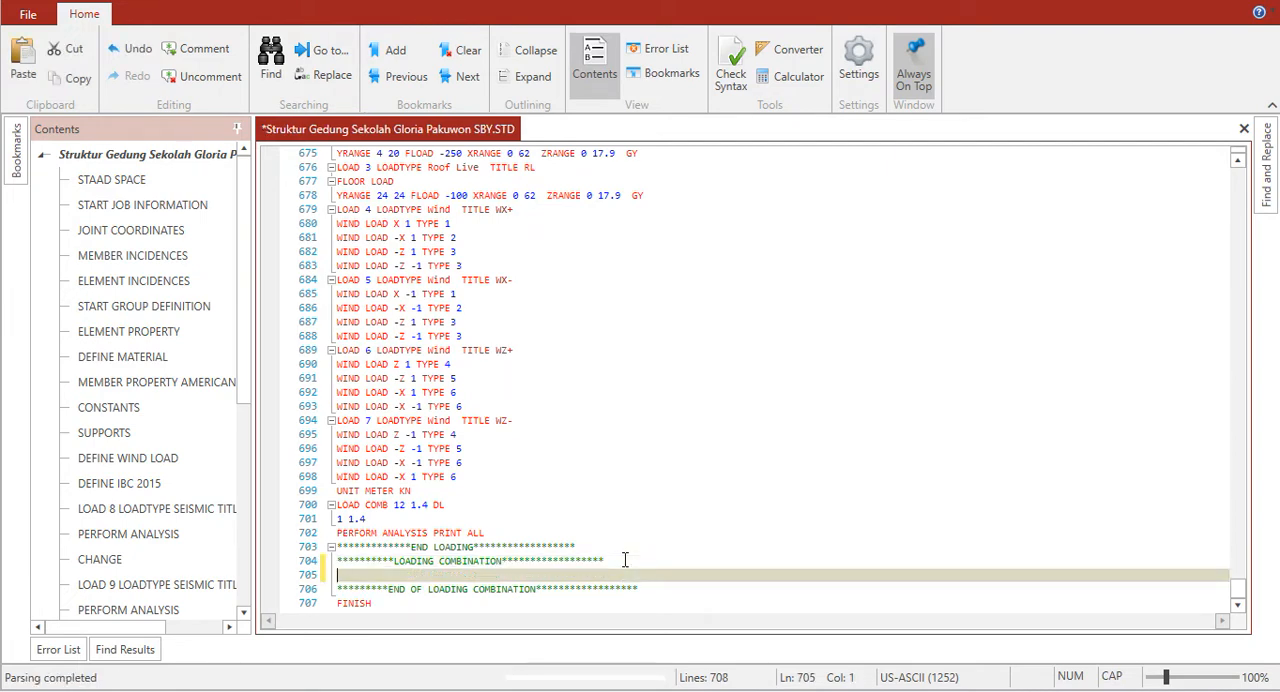
key(alt+Tab)
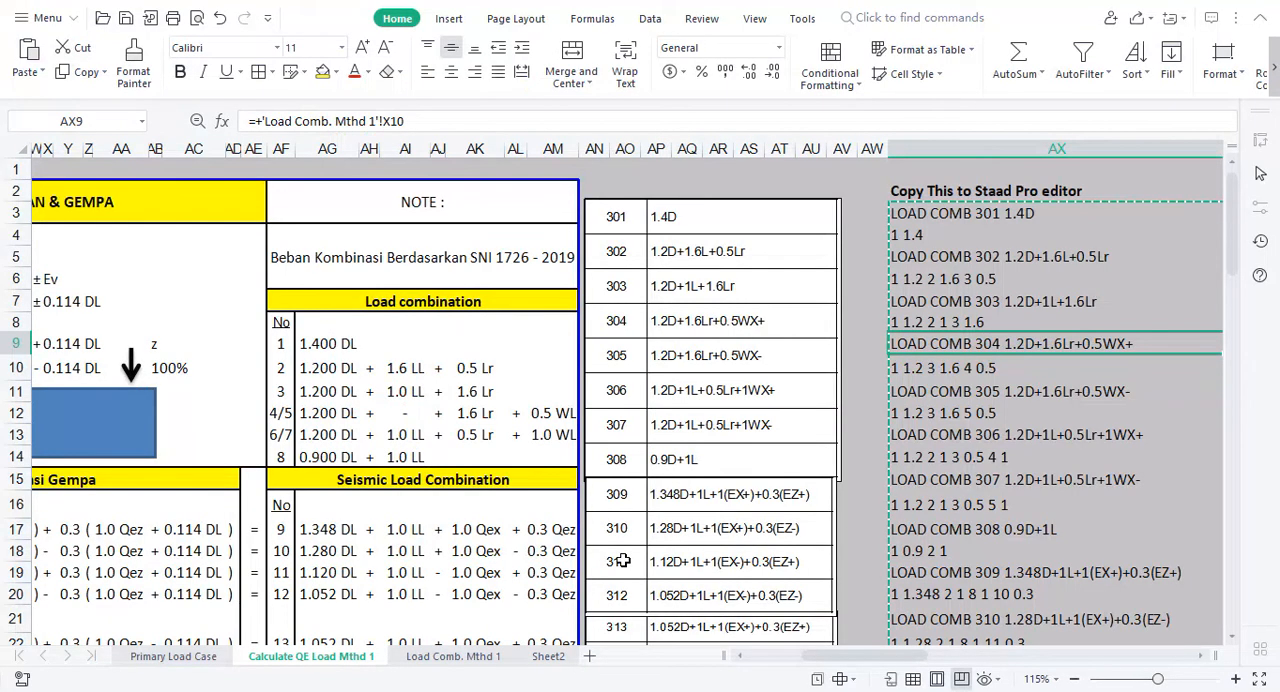
key(alt+Tab)
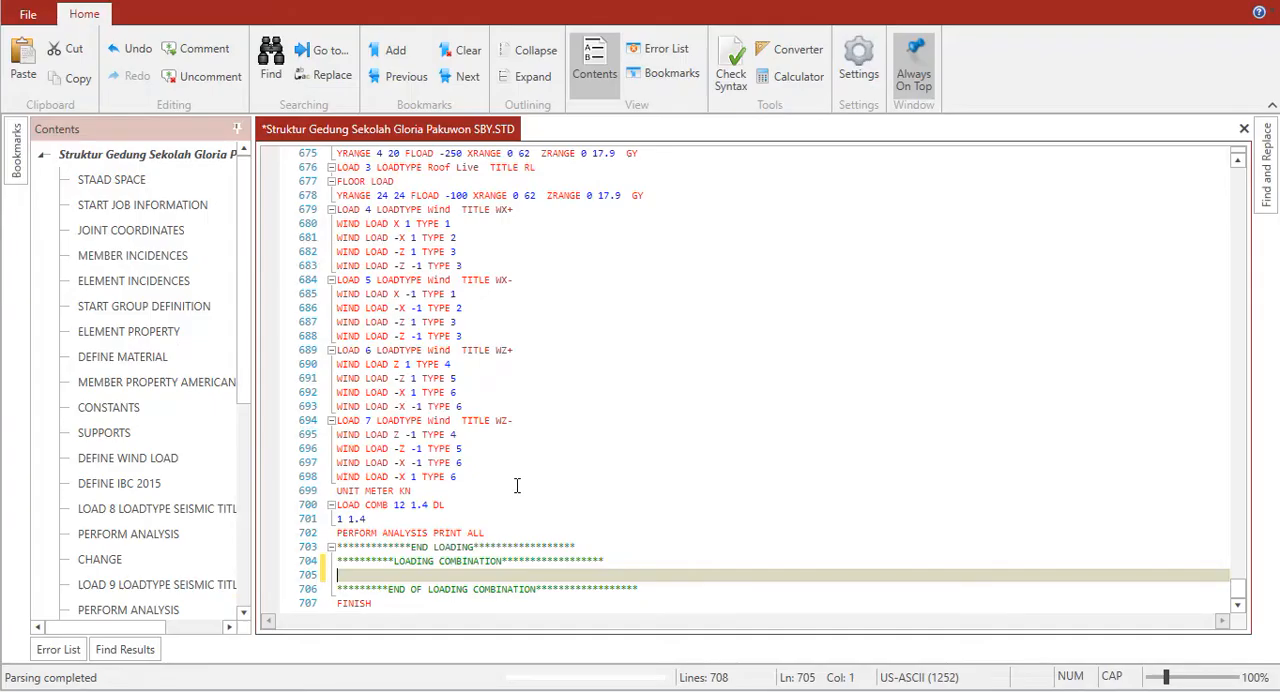
Step: Paste the LOAD COMB 301 to 340 text into the empty line, and delete the old LOAD COMB 12 and PERFORM ANALYSIS PRINT ALL lines
key(ctrl+v)
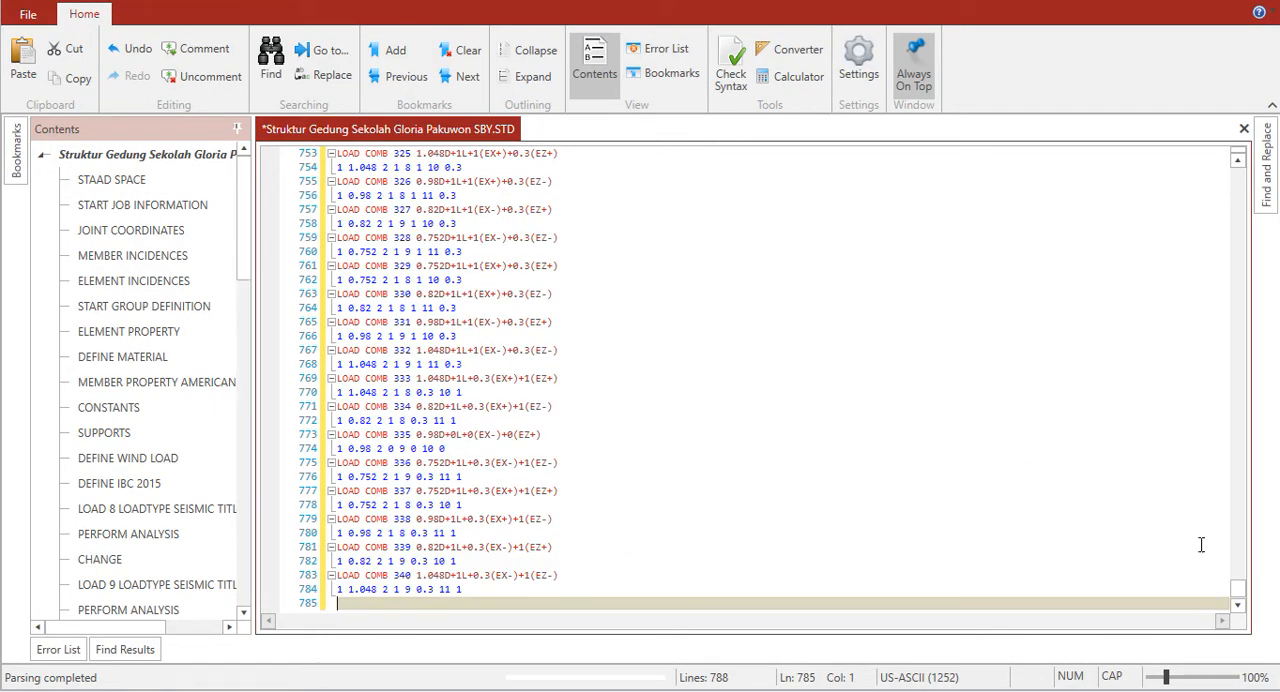
drag(1243, 590, 1238, 548)
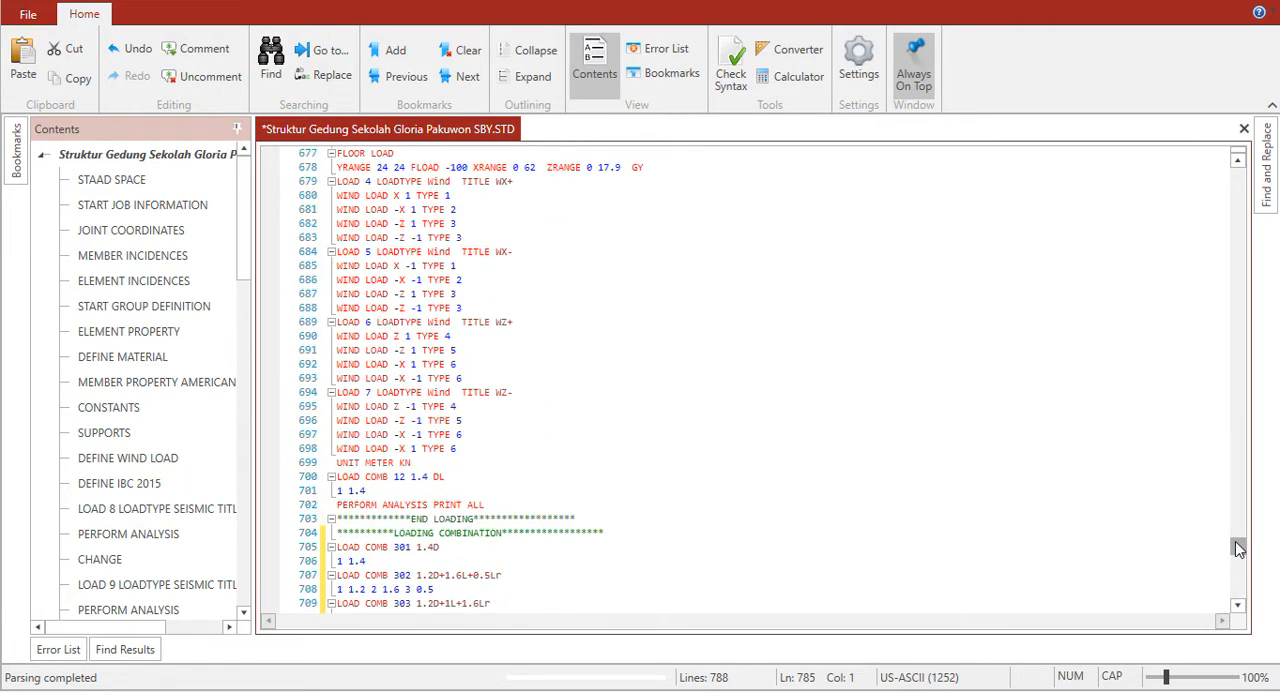
click(392, 492)
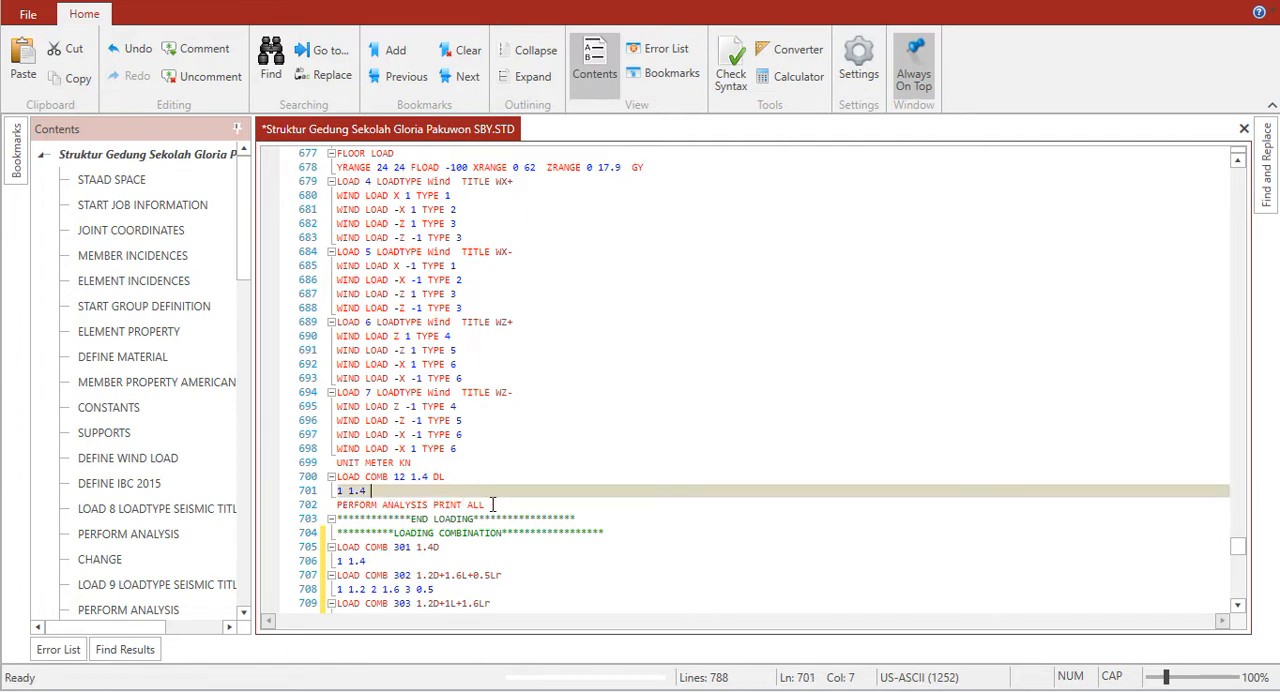
drag(488, 504, 336, 478)
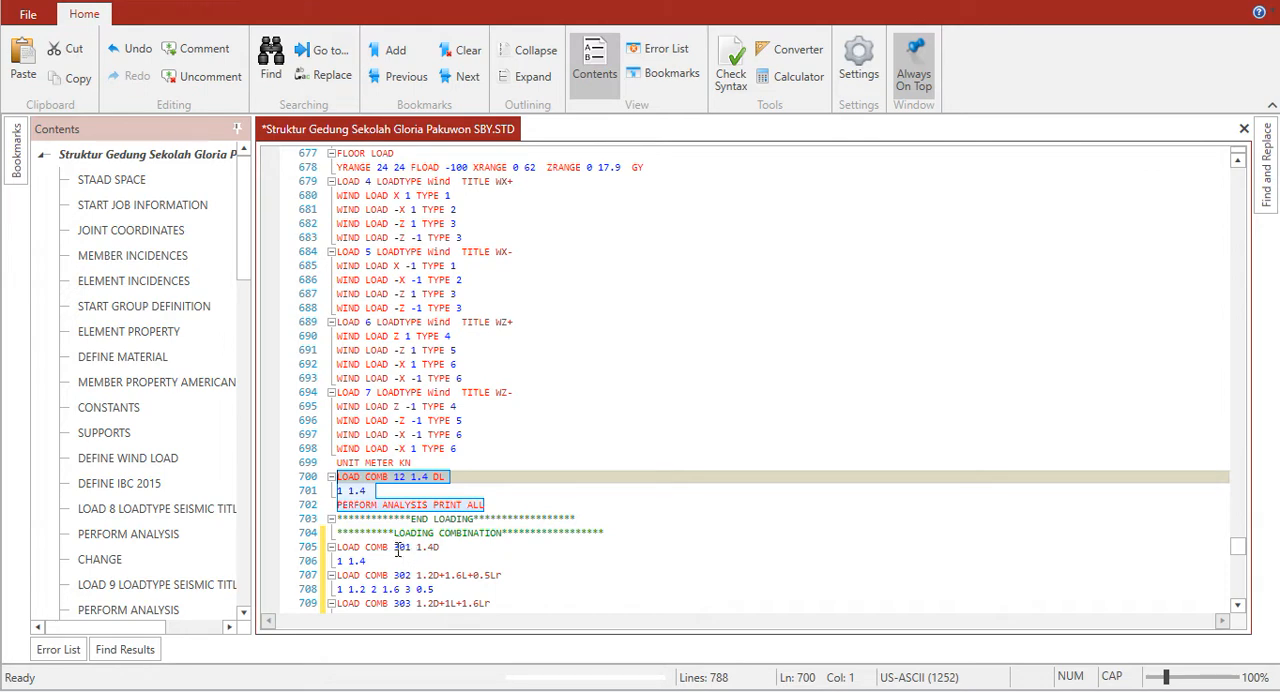
key(Delete)
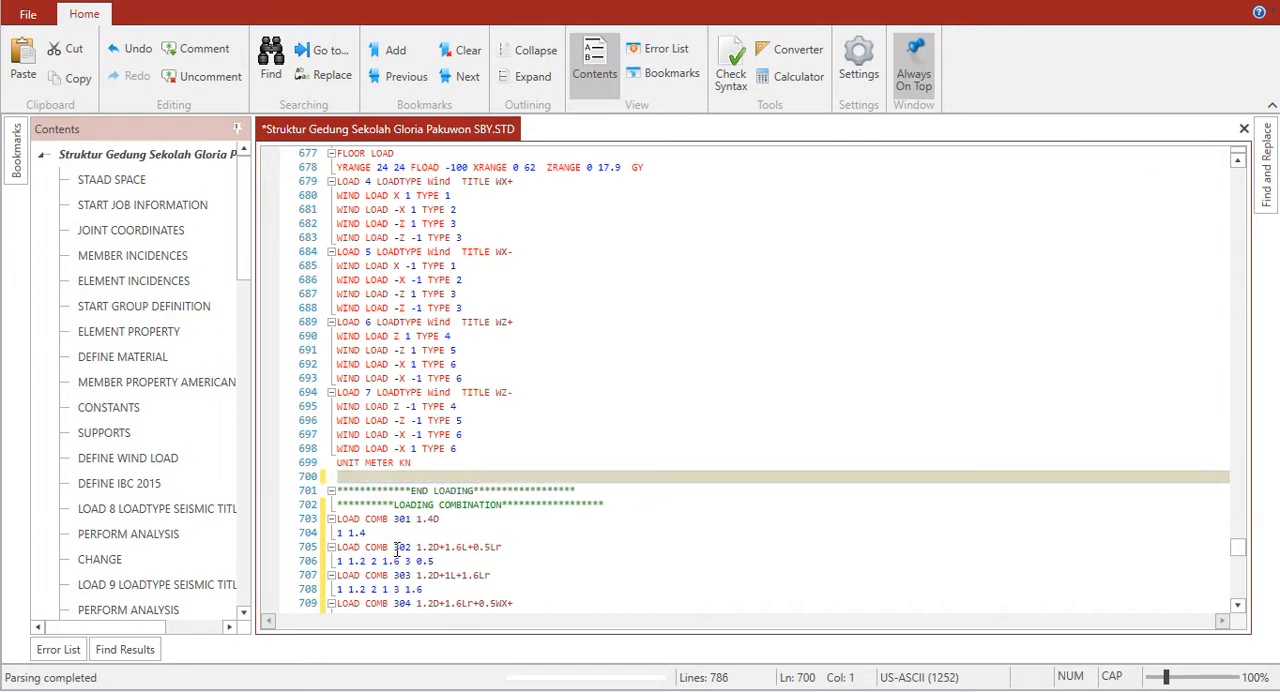
key(Delete)
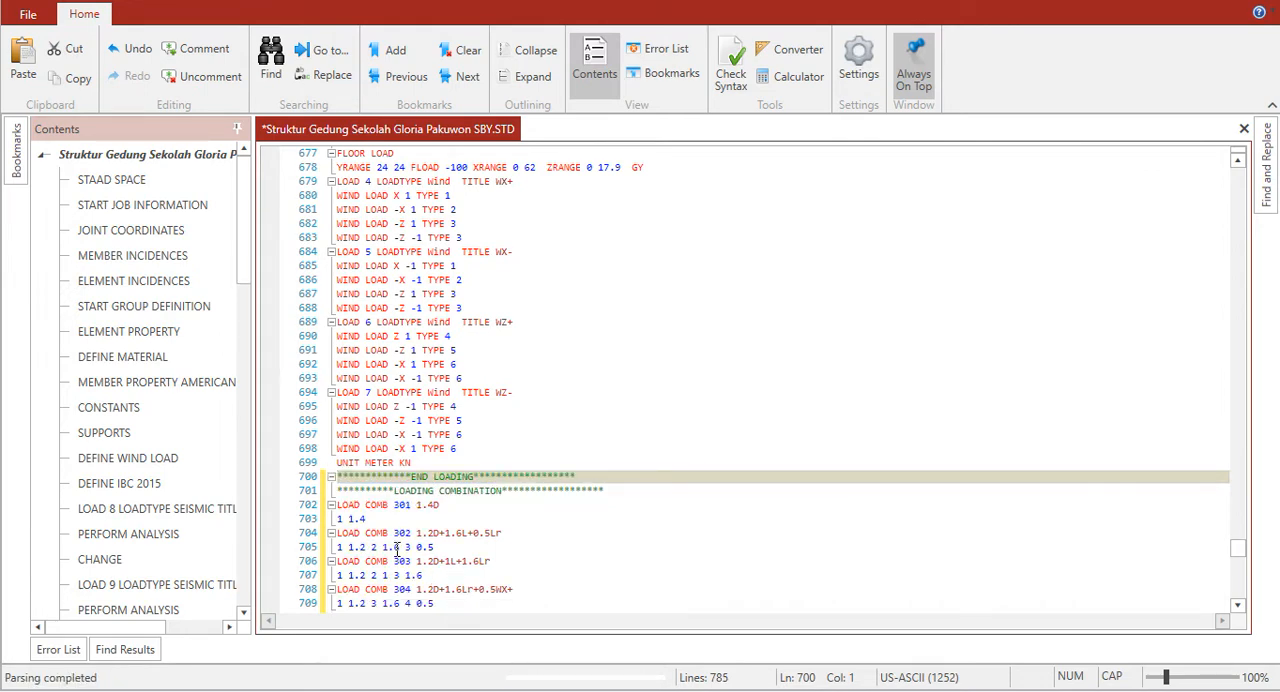
Step: Check the pasted combination block down to the END OF LOADING COMBINATION comment and save the command file
click(540, 505)
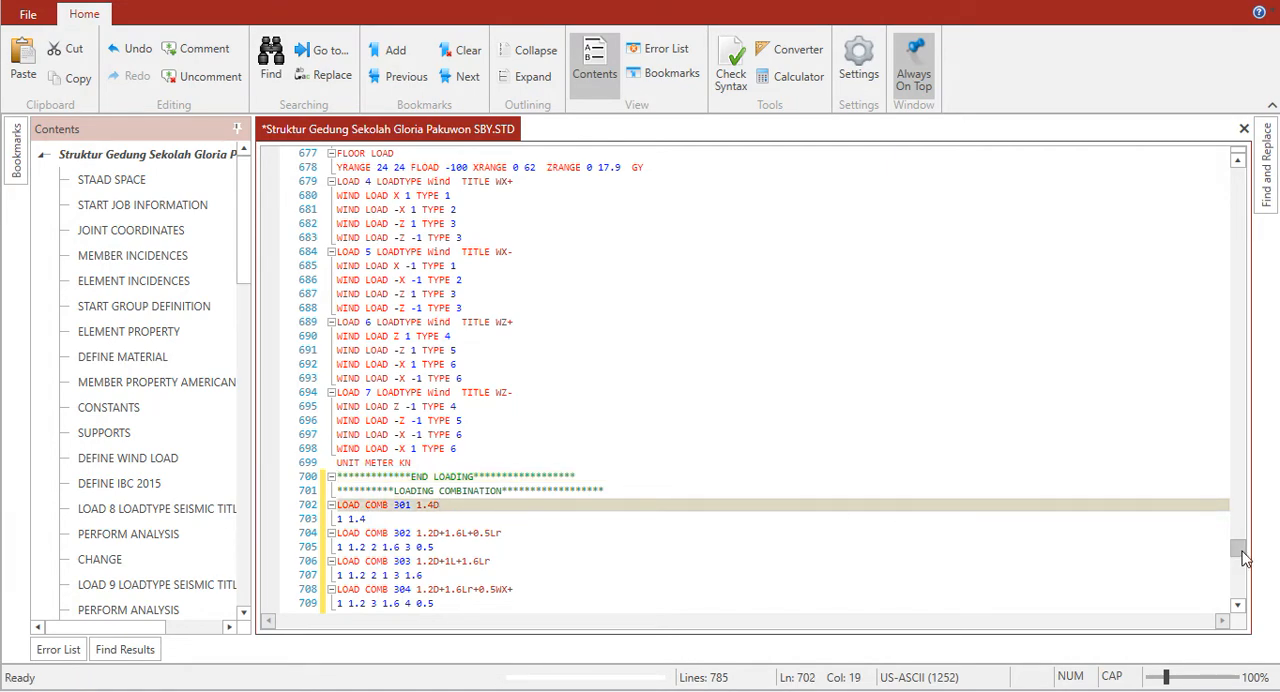
drag(1243, 557, 1240, 611)
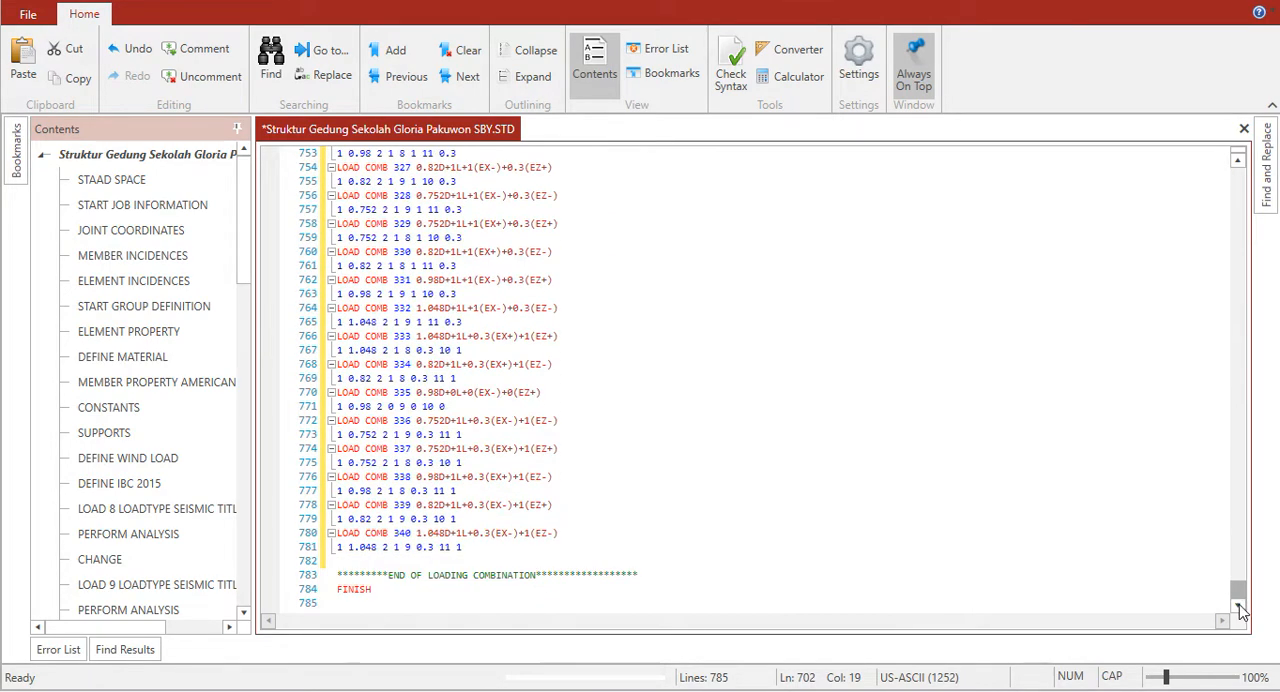
click(684, 566)
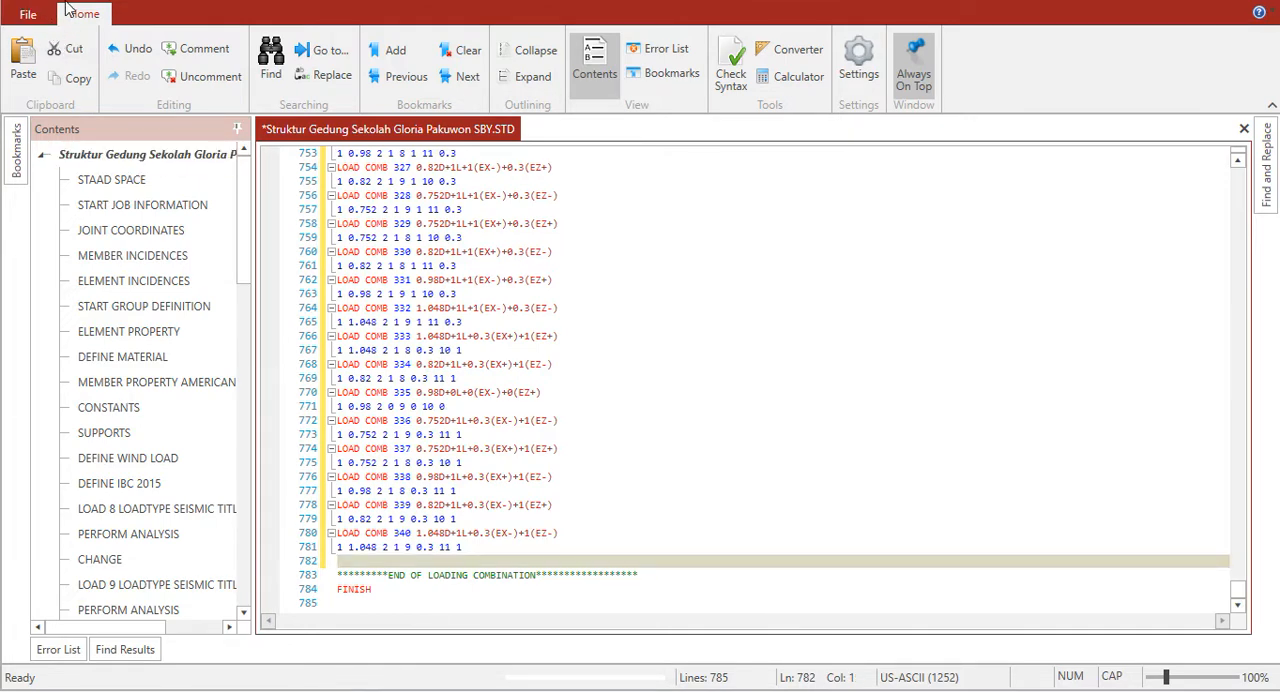
key(ctrl+s)
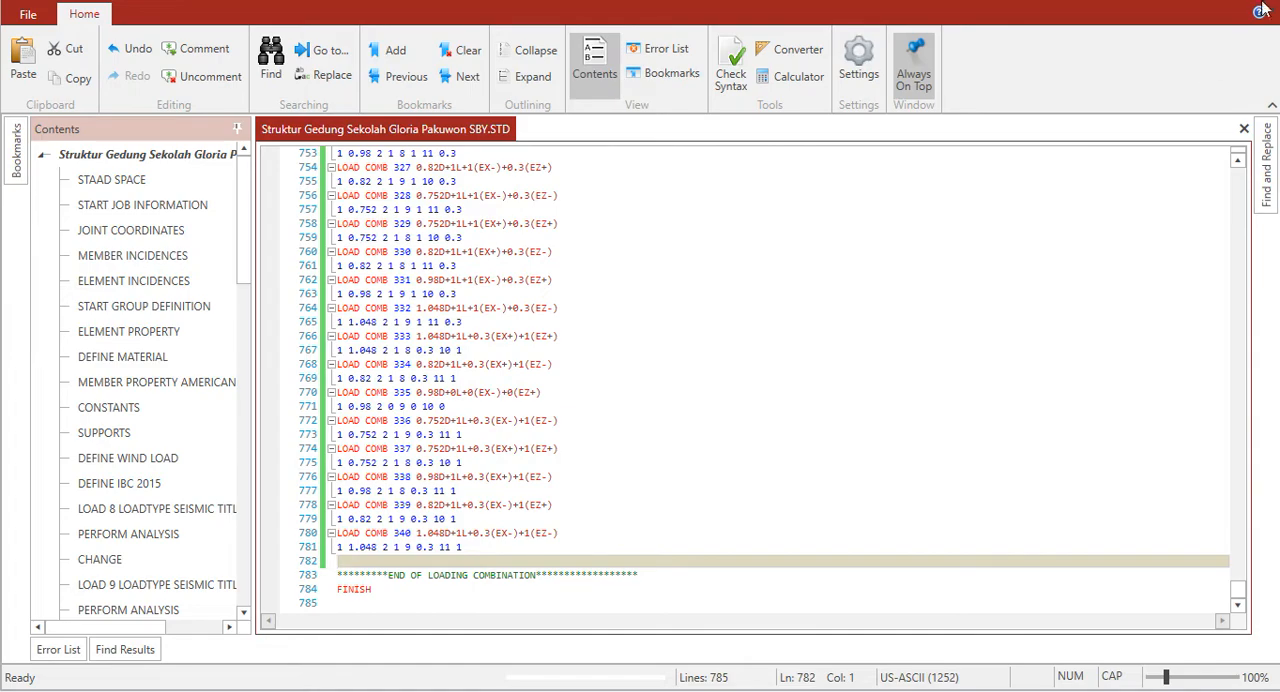
Step: Switch to the STAAD.Pro model Struktur Gedung Sekolah Gloria Pakuwon SBY and show its load case list
key(alt+Tab)
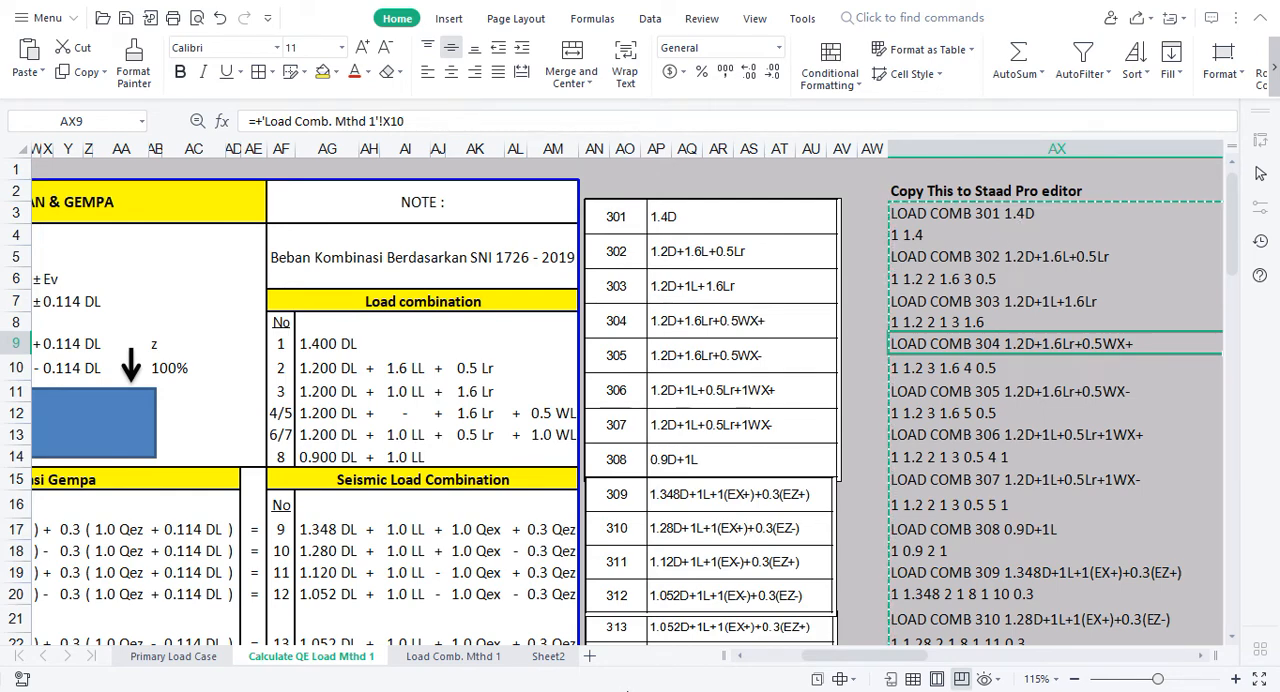
key(super)
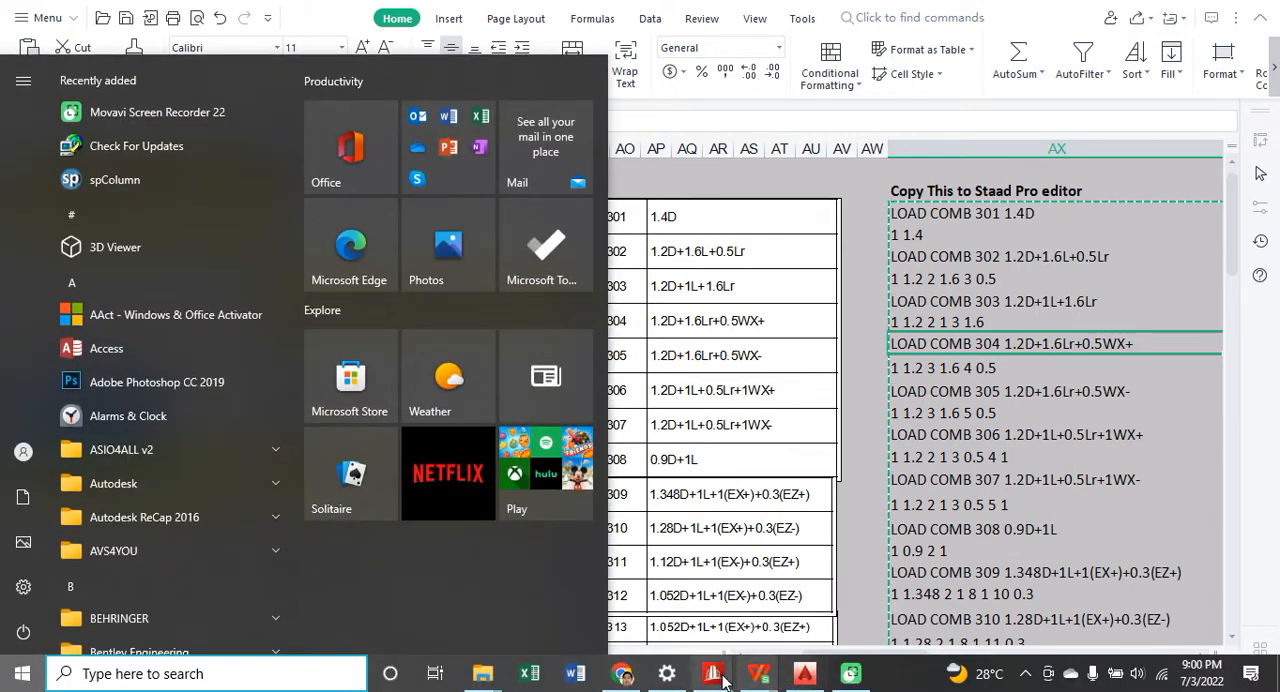
mouse_move(713, 679)
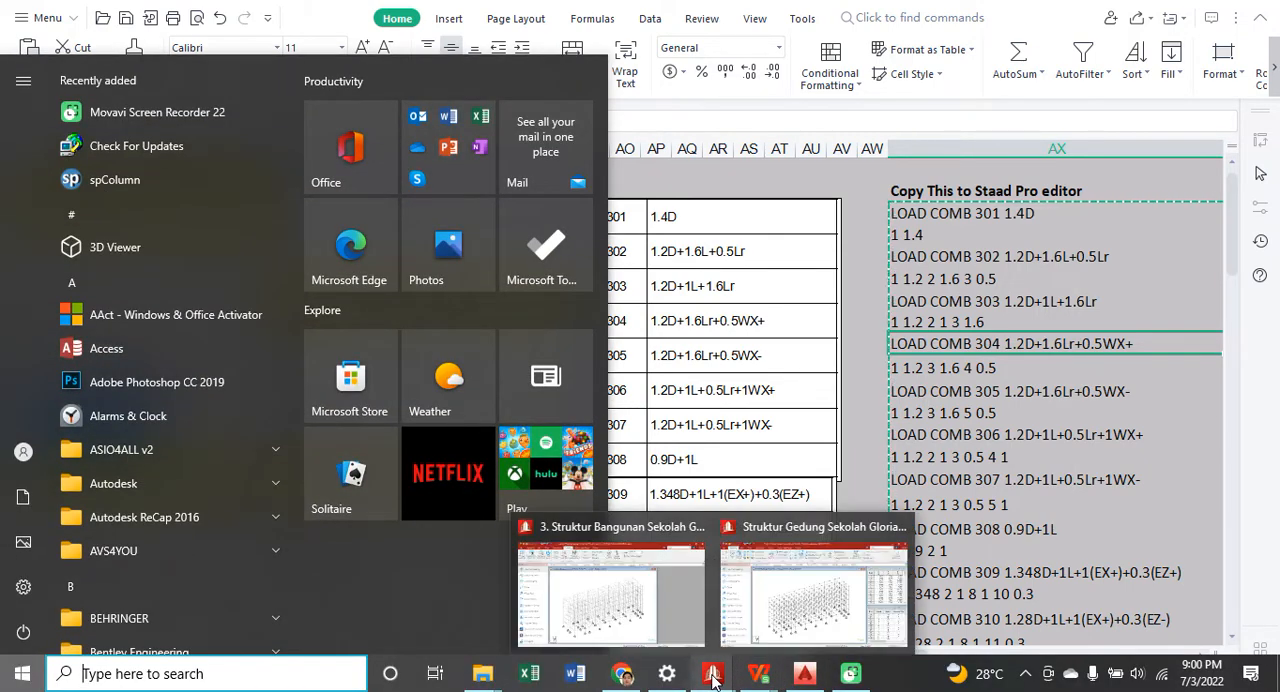
click(826, 619)
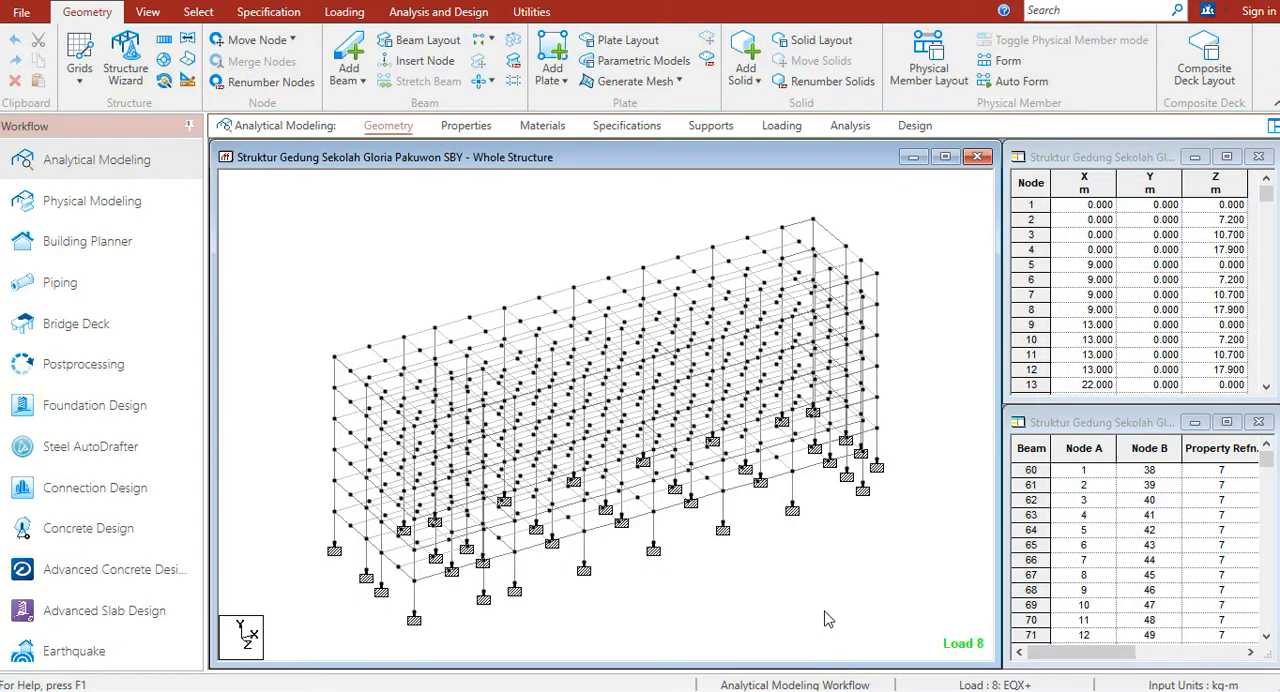
click(784, 128)
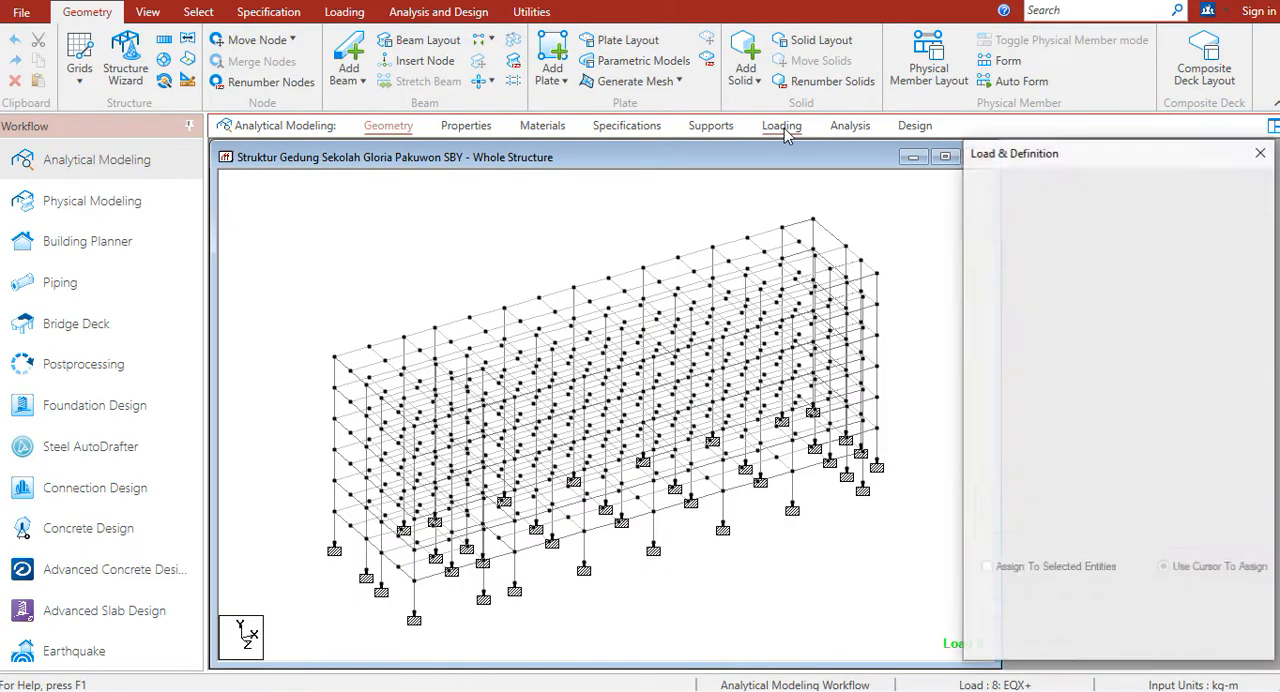
click(978, 193)
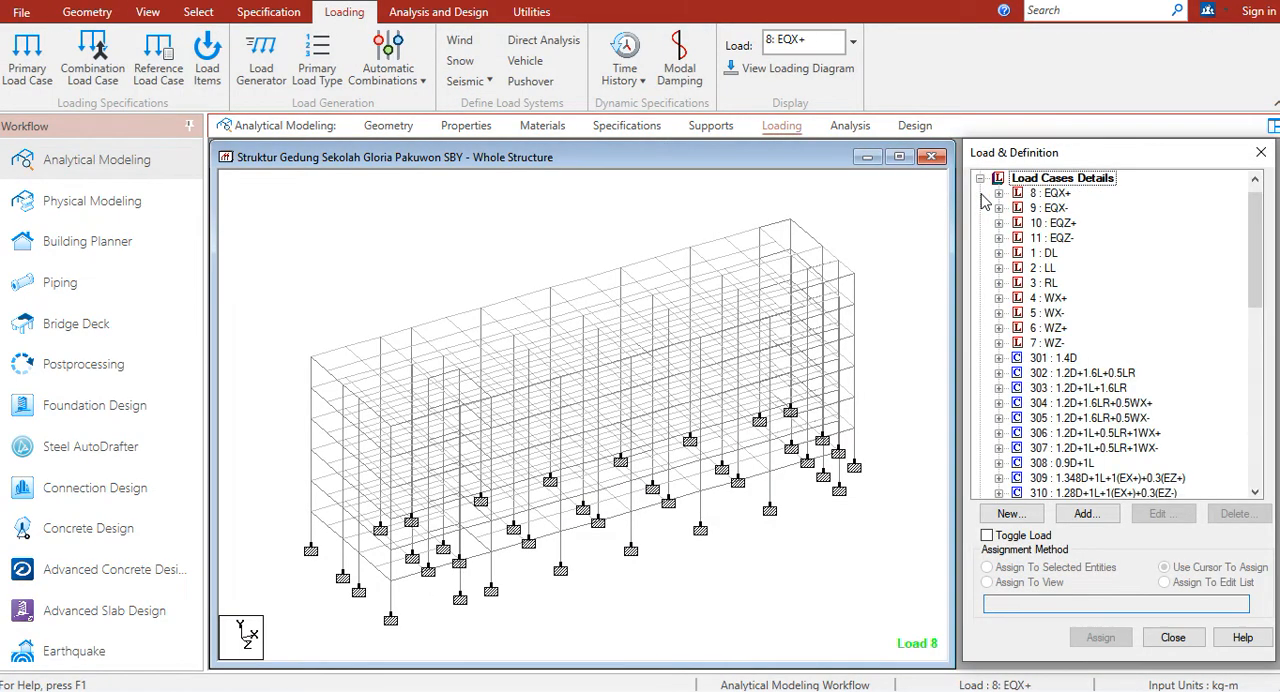
Step: Compare load combinations 301 to 340 in the model's load case list with the combination table in the spreadsheet
click(1055, 360)
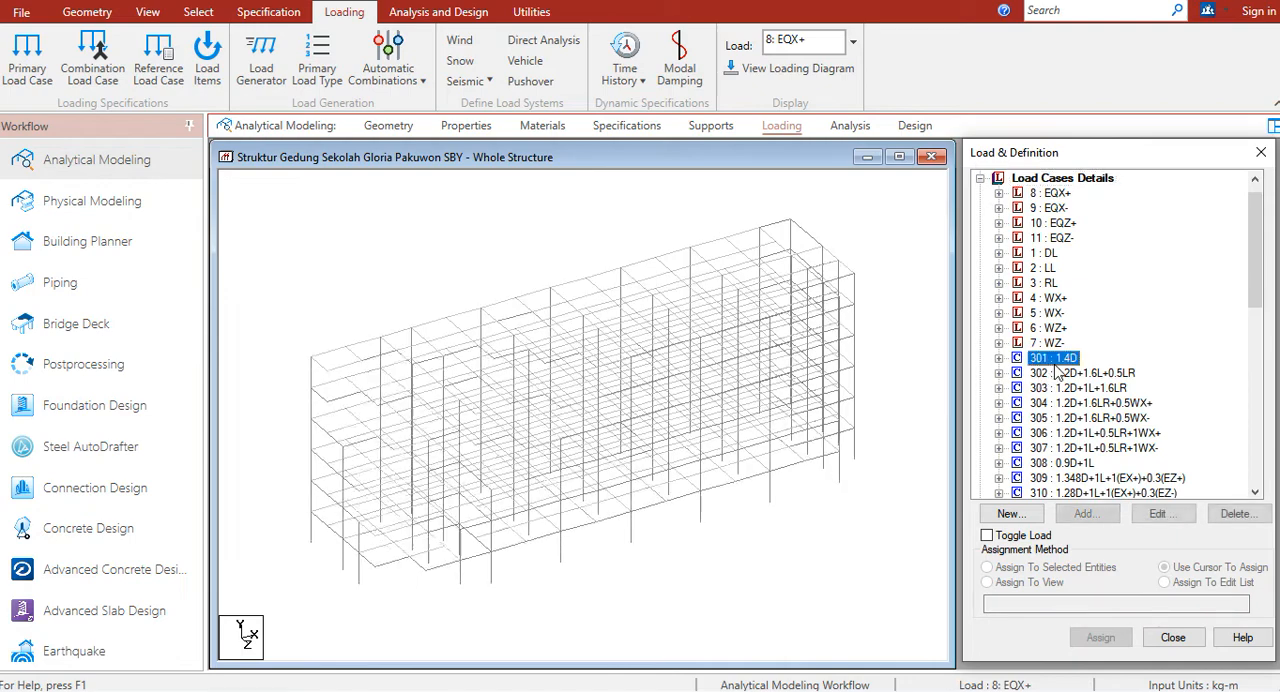
click(1066, 387)
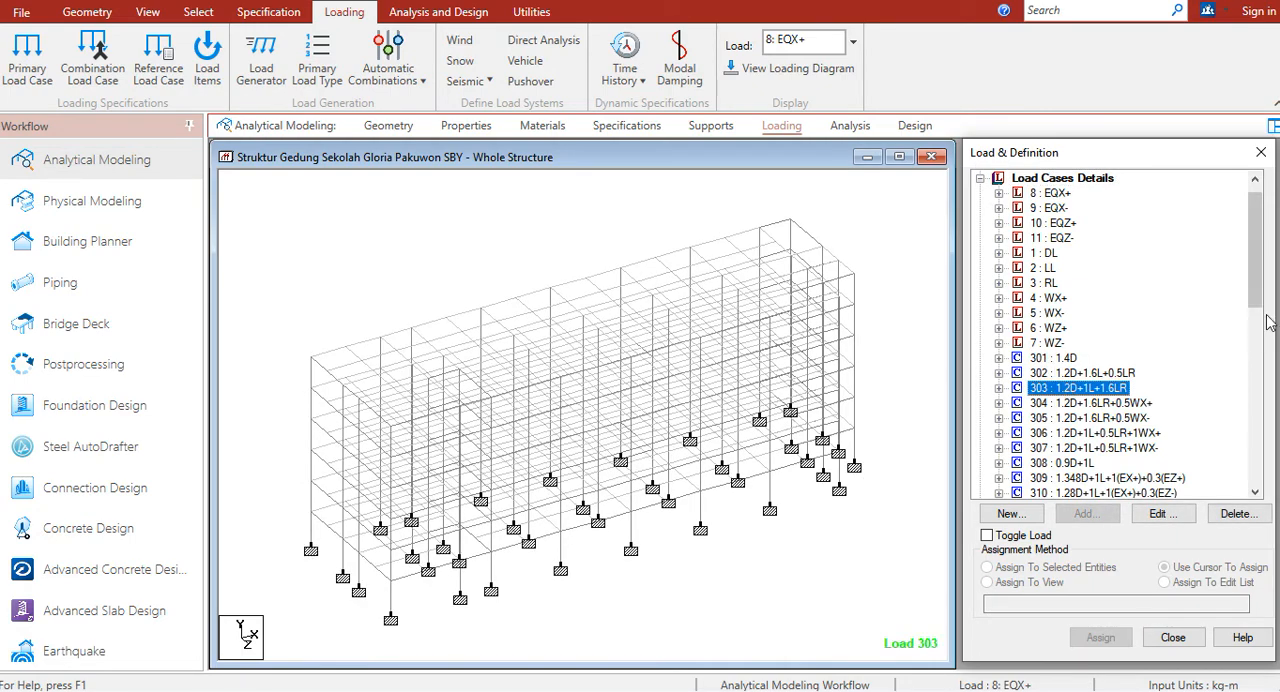
drag(1257, 288, 1257, 476)
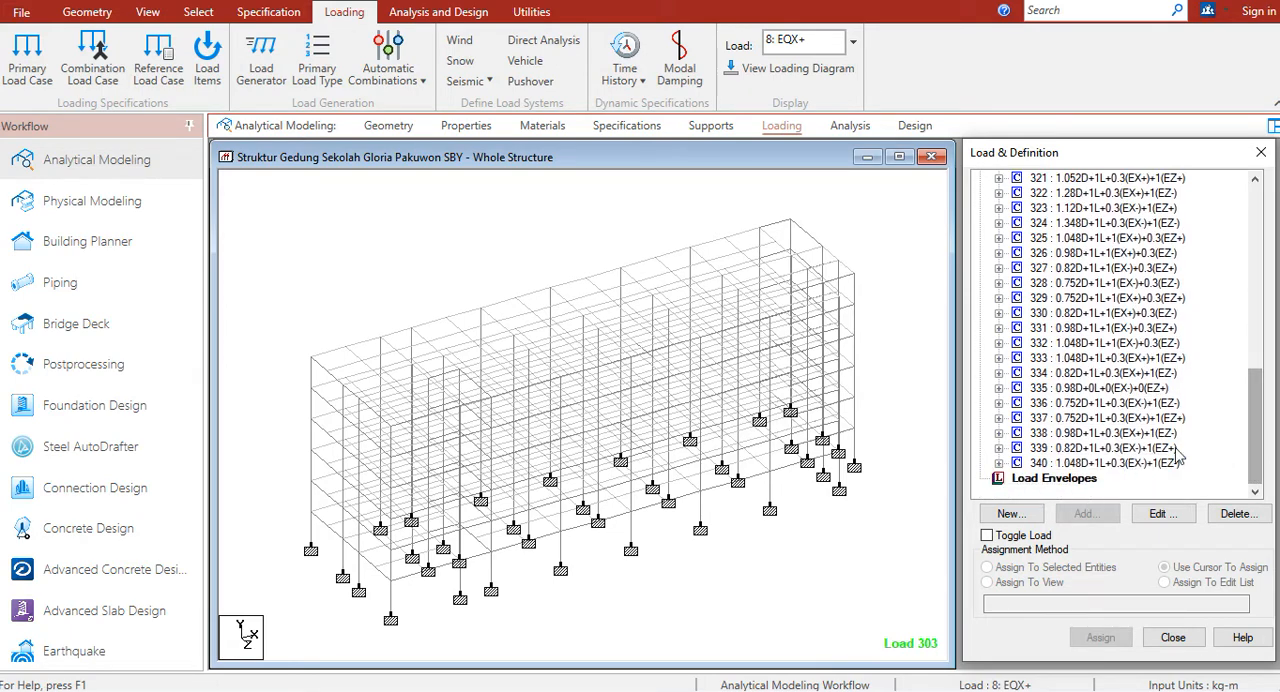
click(1115, 465)
key(alt+Tab)
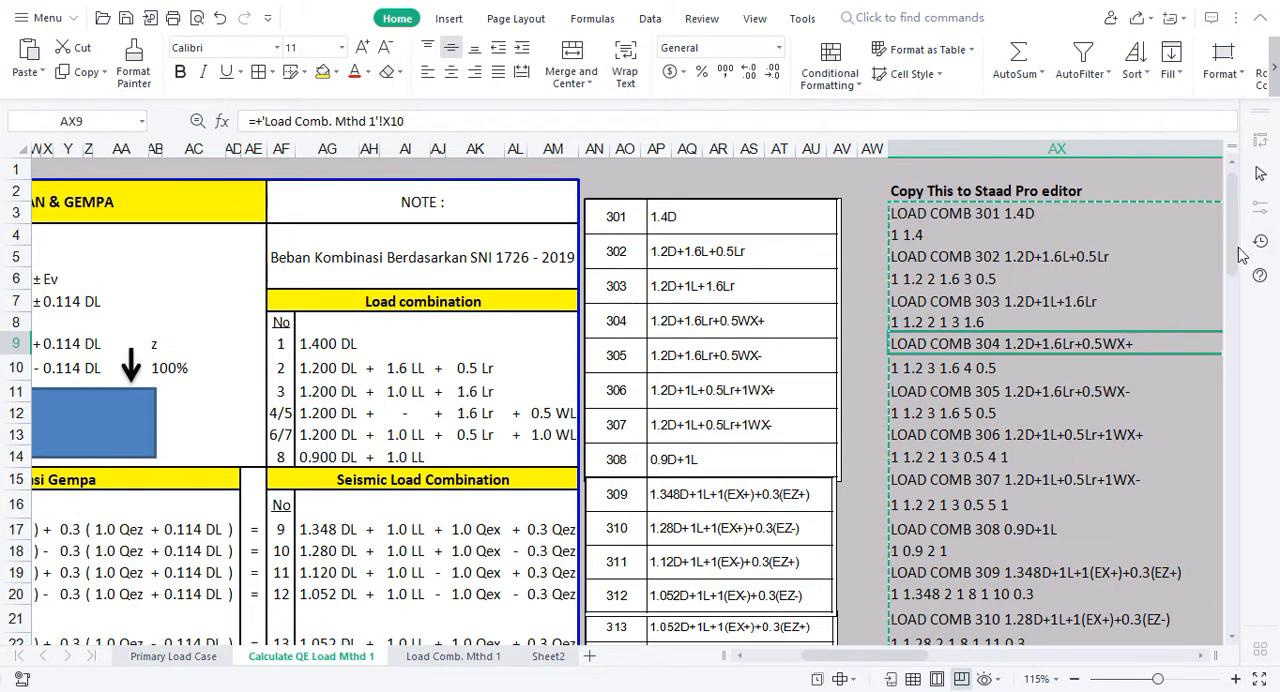
drag(1236, 255, 1233, 516)
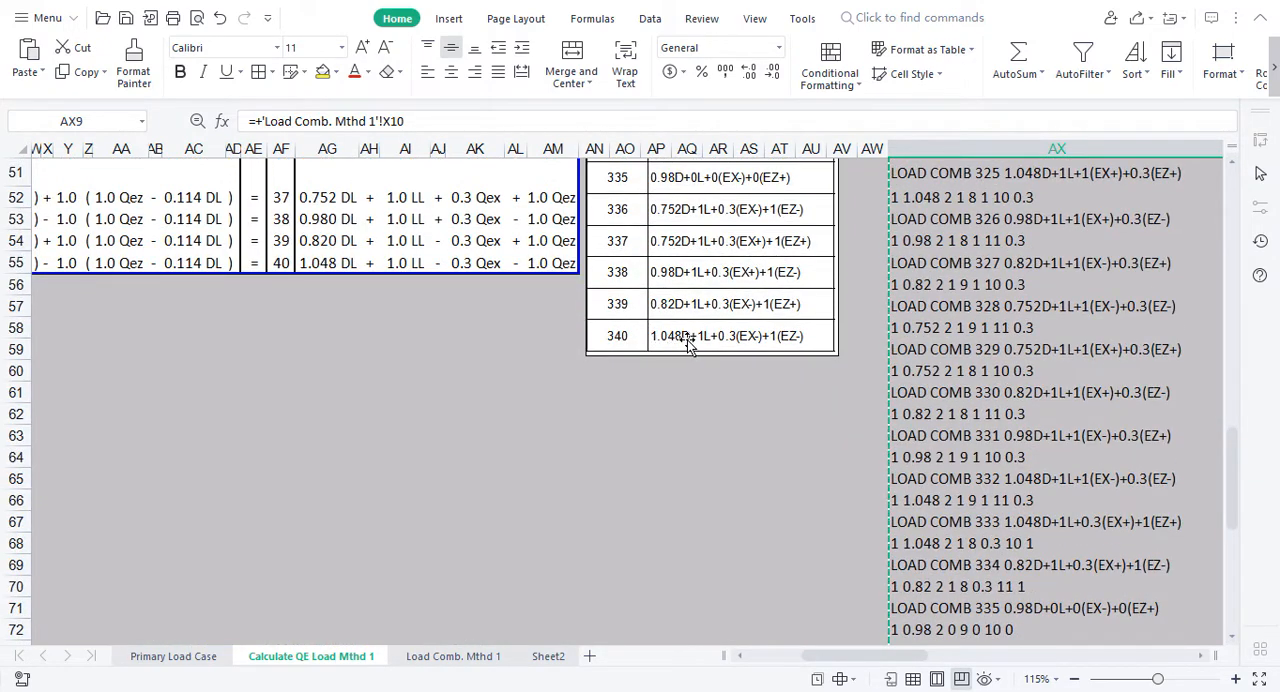
key(alt+Tab)
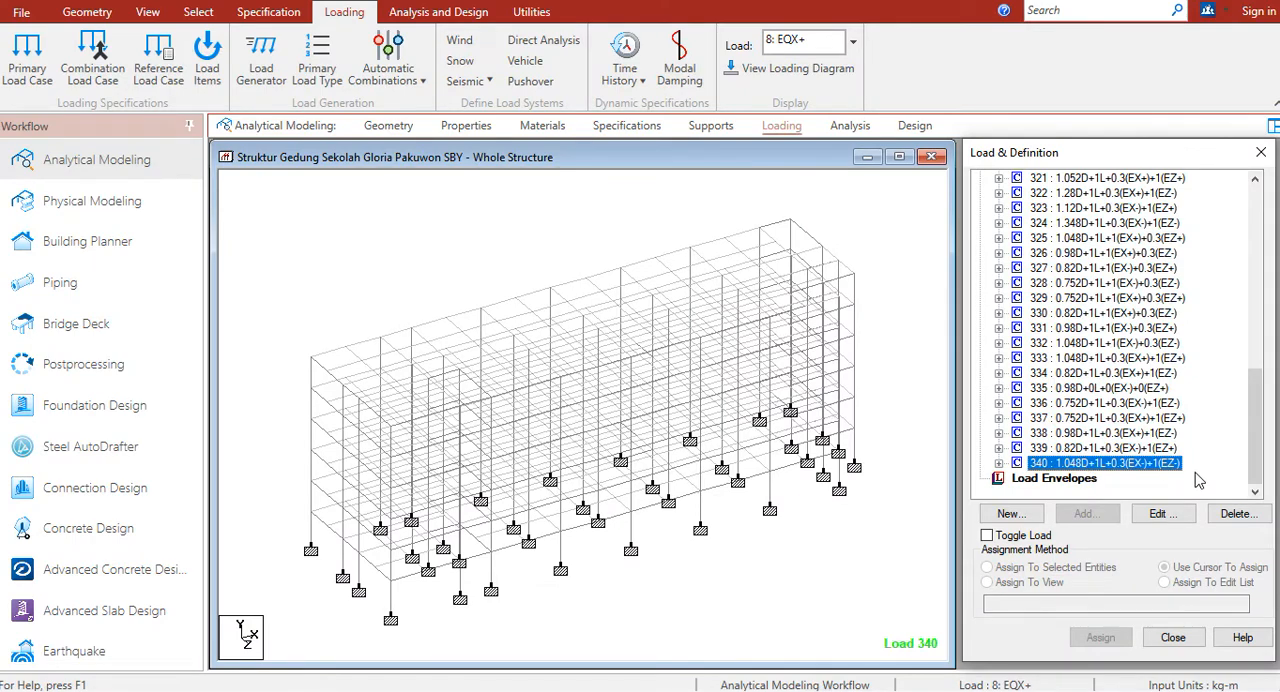
drag(1251, 437, 1240, 248)
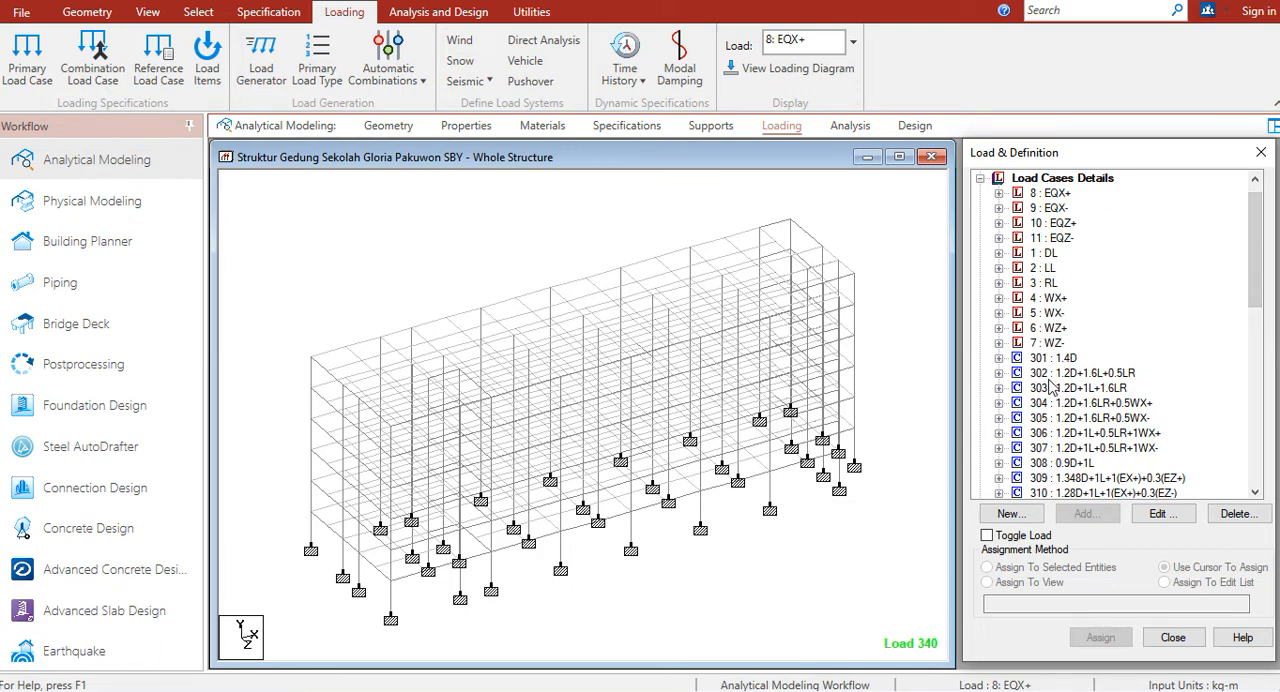
click(831, 219)
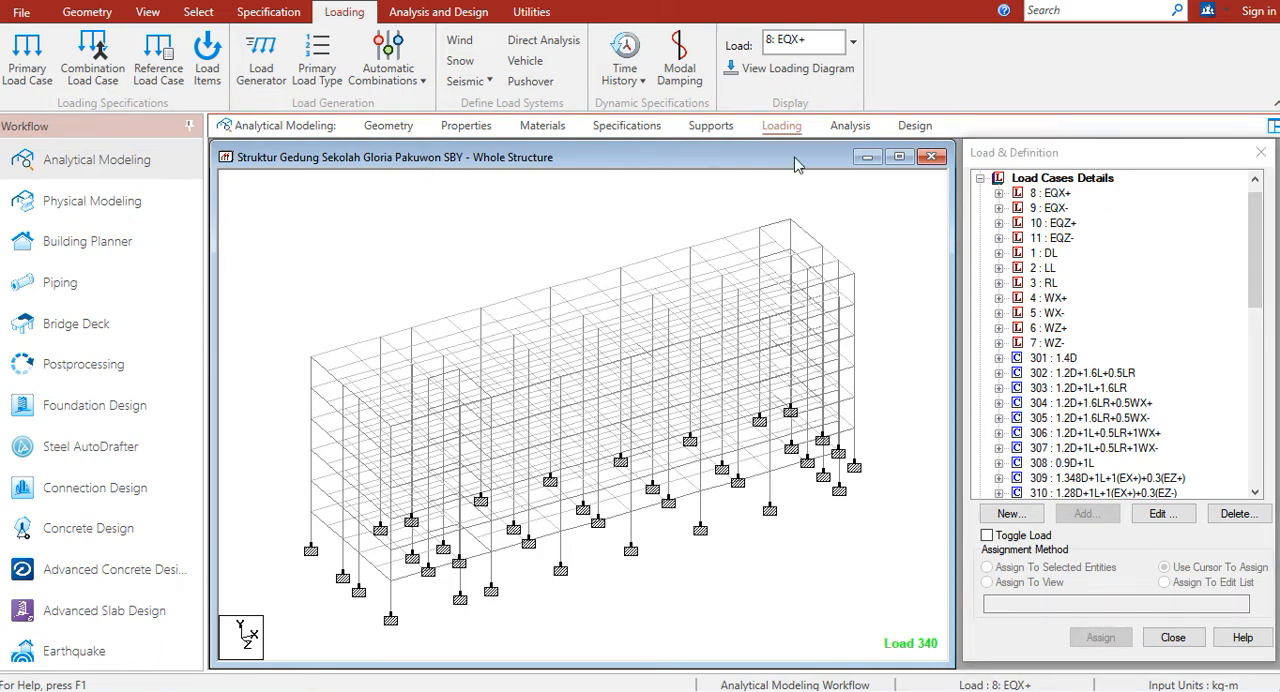
Step: Add a Perform Analysis command with the print option All to the model's analysis commands
click(850, 126)
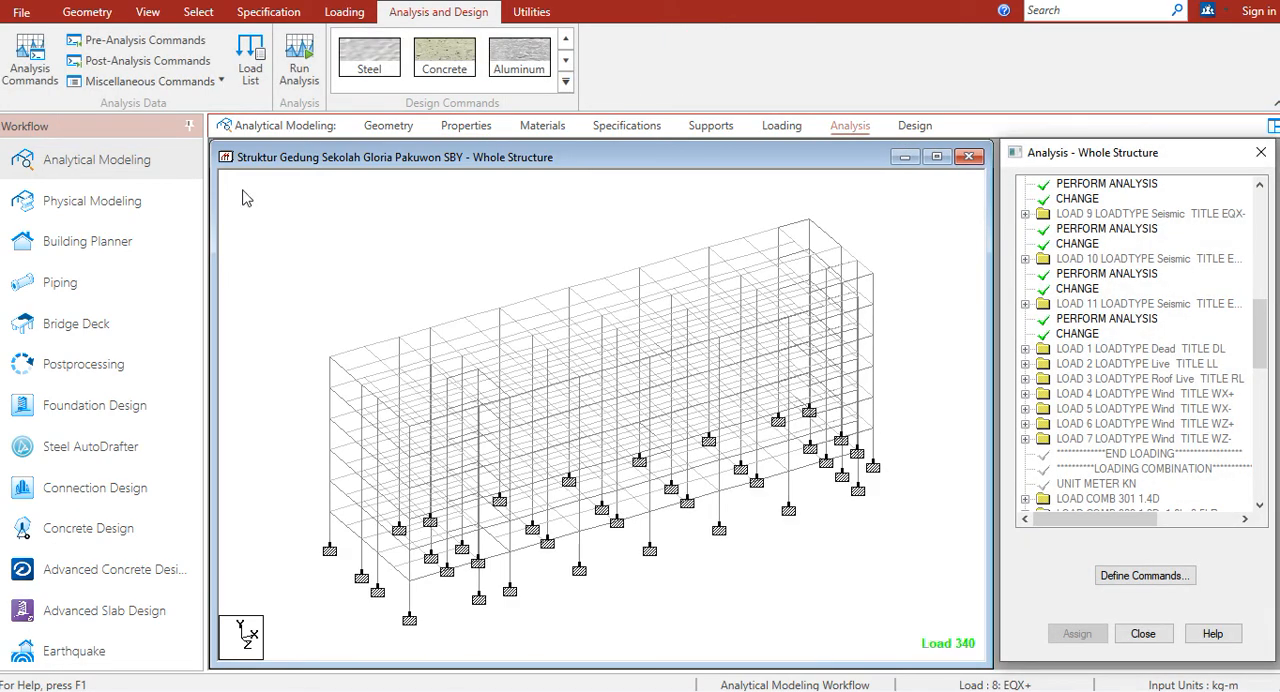
drag(1257, 332, 1246, 497)
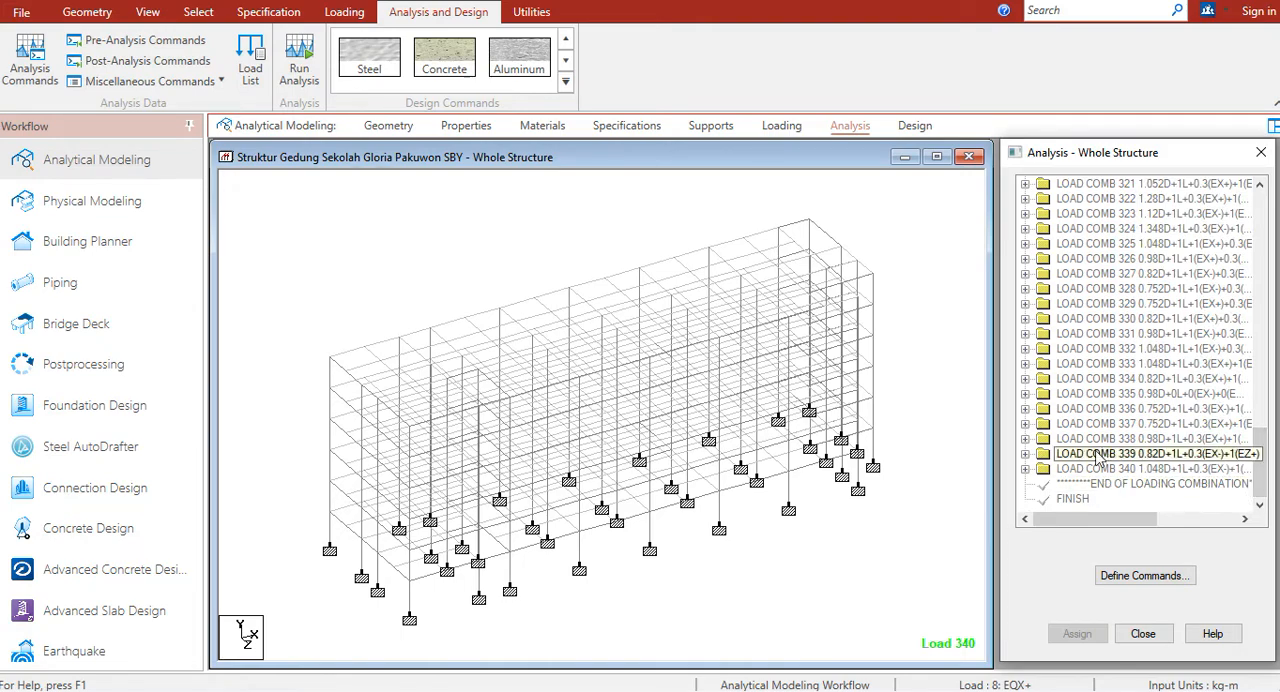
click(44, 77)
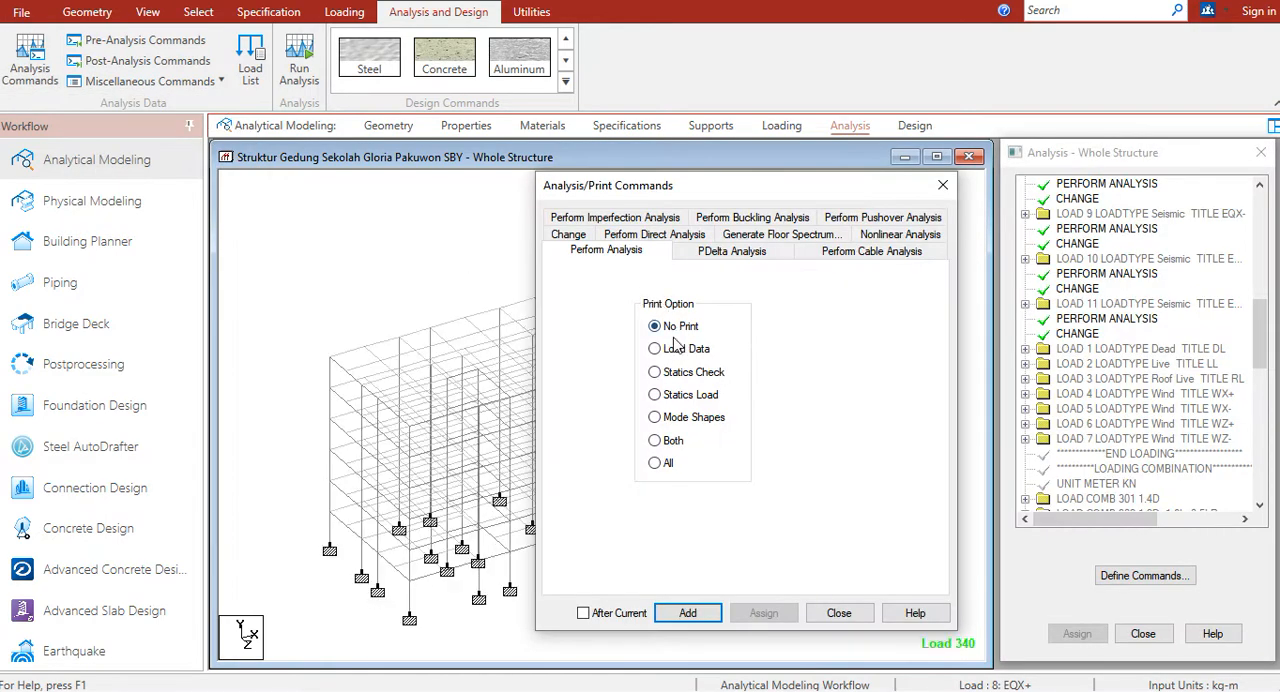
click(658, 465)
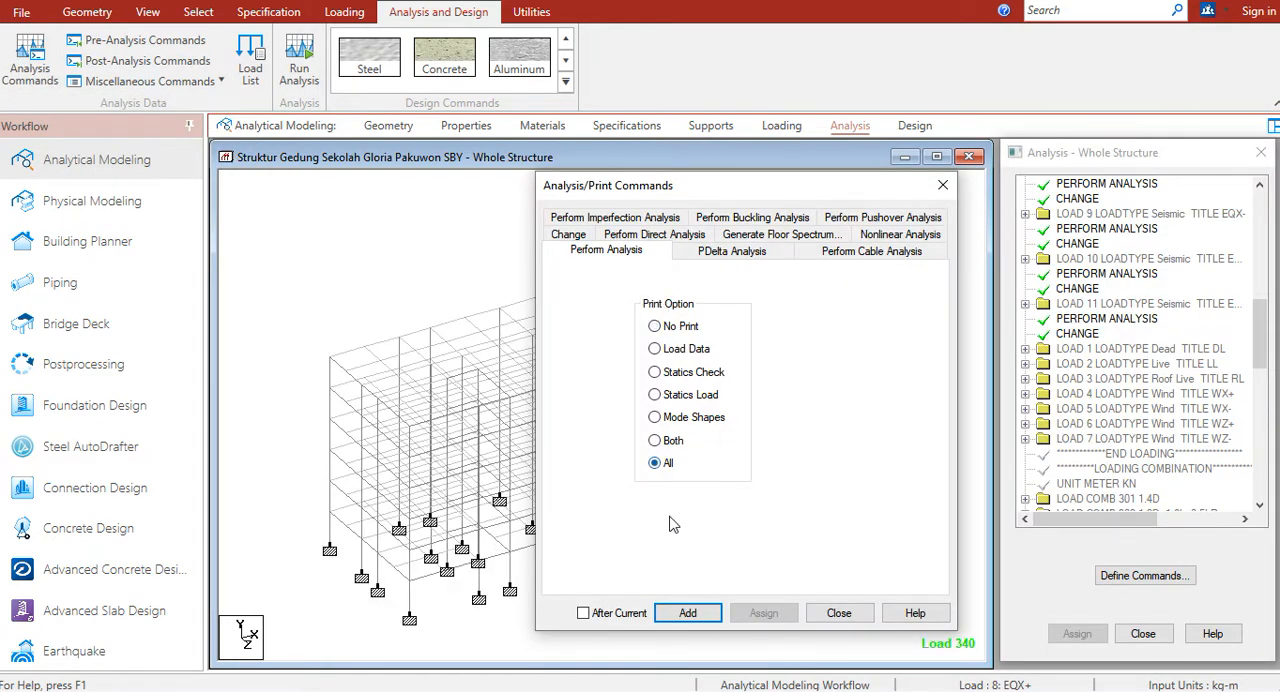
click(684, 612)
click(840, 613)
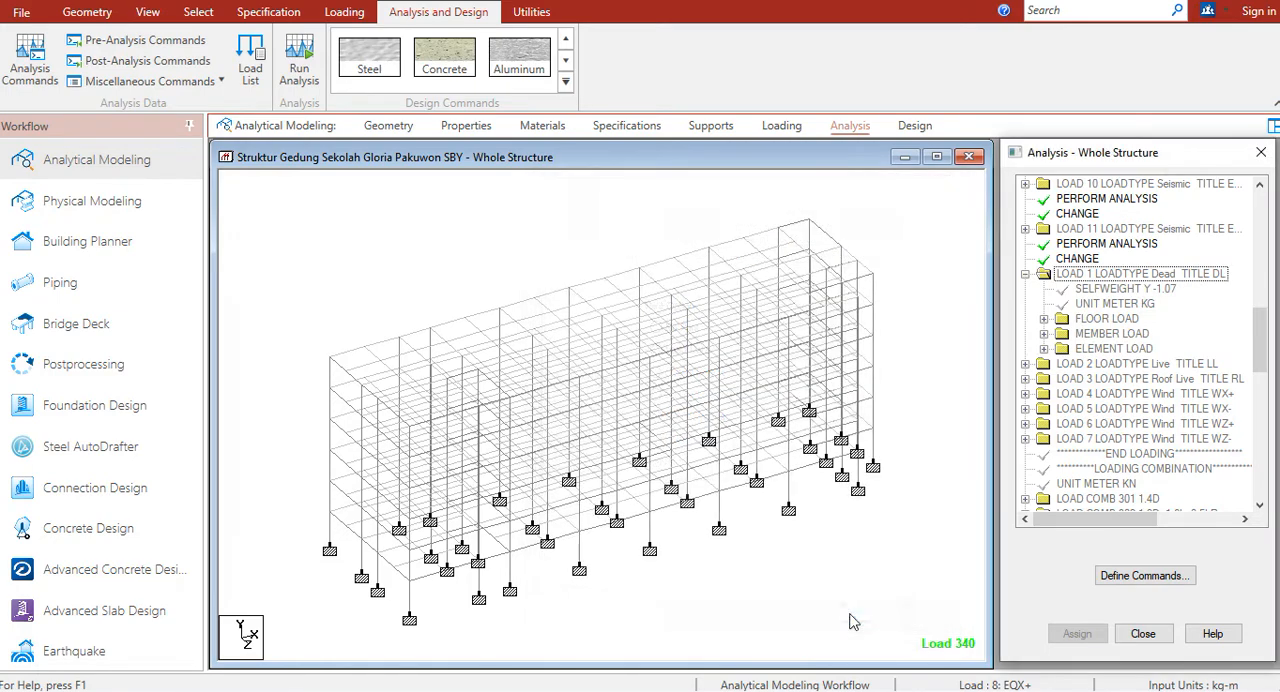
Step: Run the structural analysis, saving the modified structure
click(303, 73)
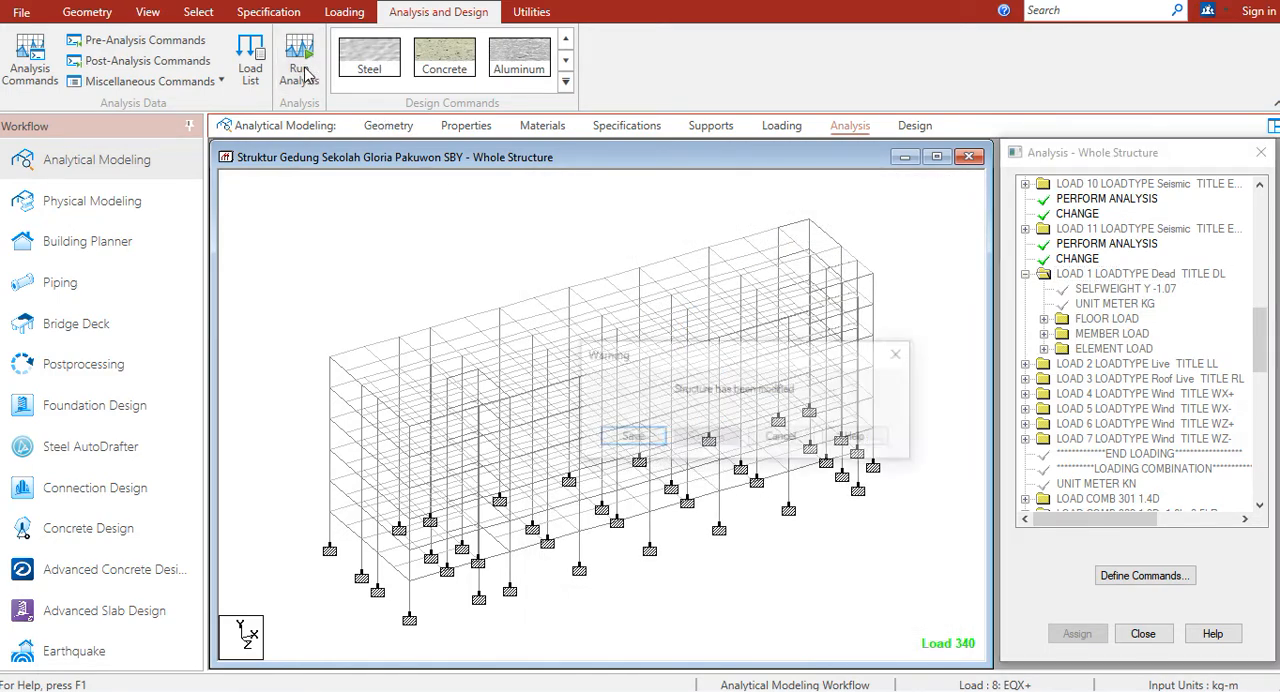
click(627, 437)
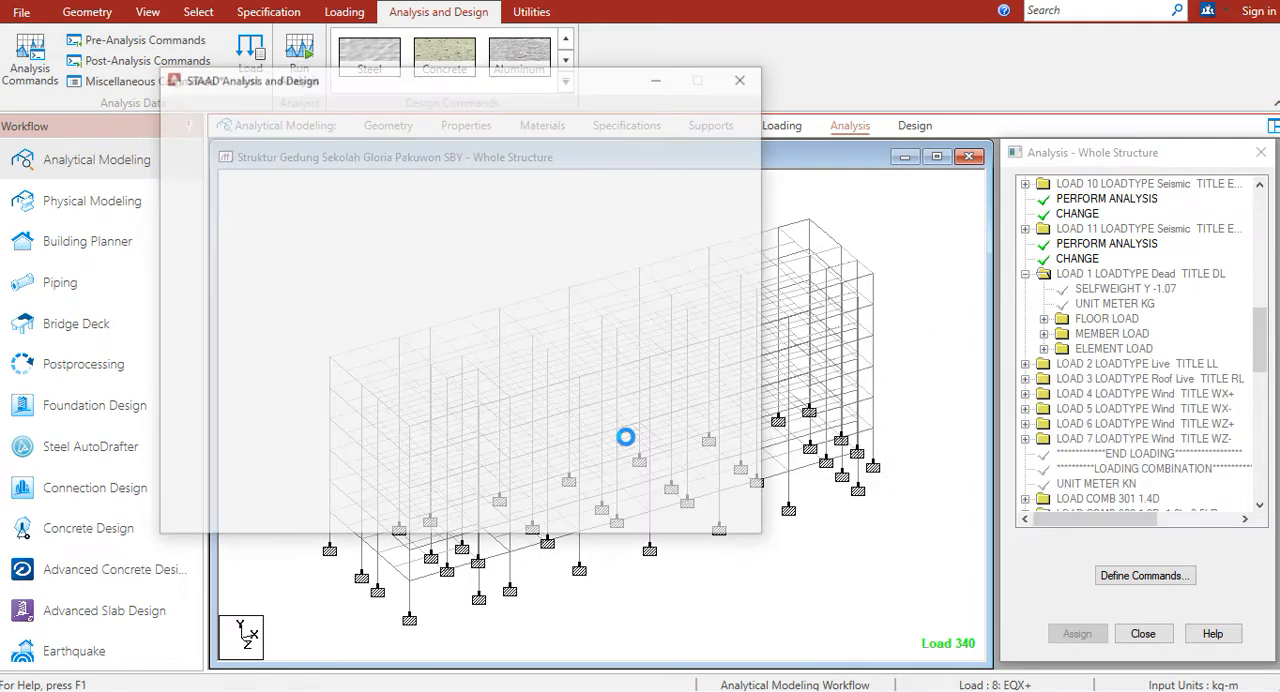
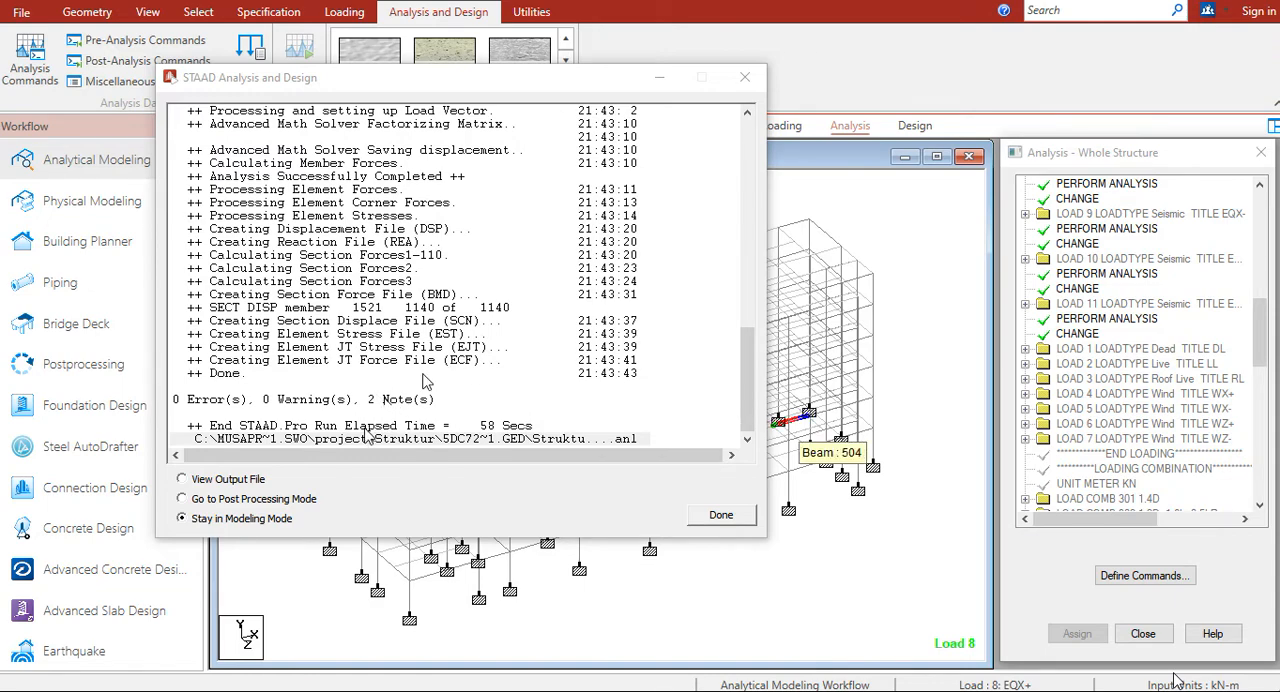
Step: Close the finished analysis run, staying in modeling mode, and switch to the FLOW CHART 1 sheet of the design workbook in WPS Office
click(720, 516)
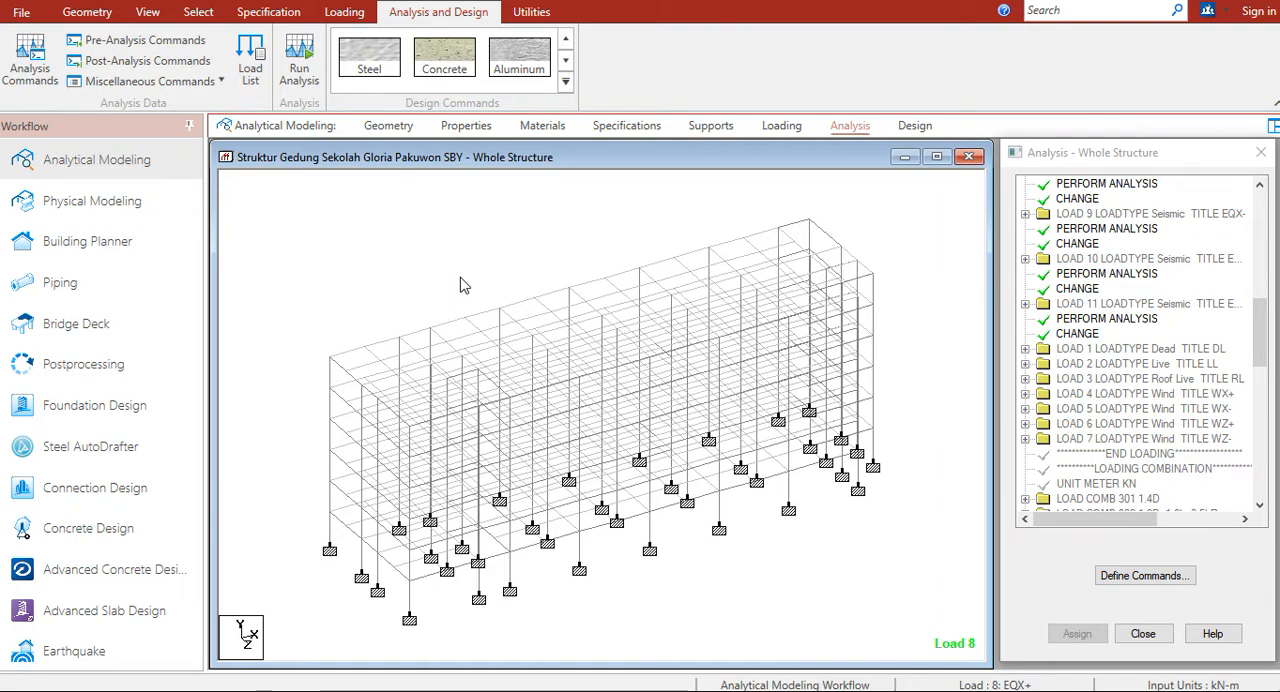
key(alt+Tab)
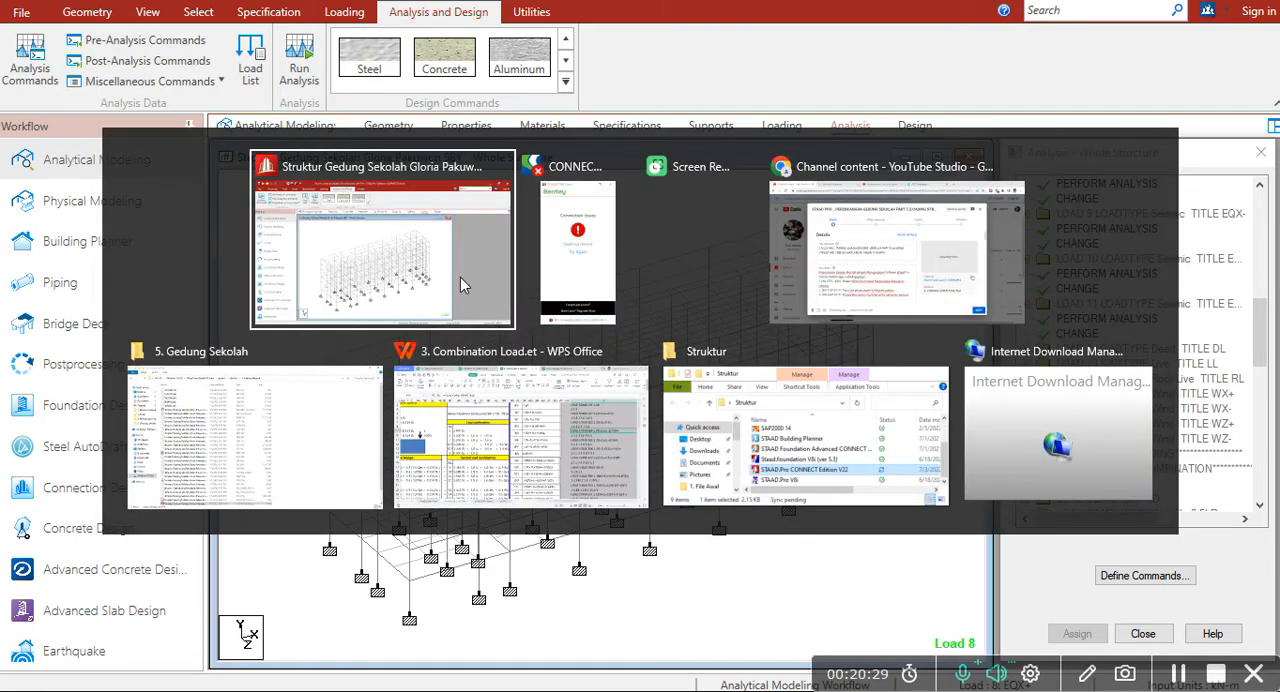
key(alt+Tab)
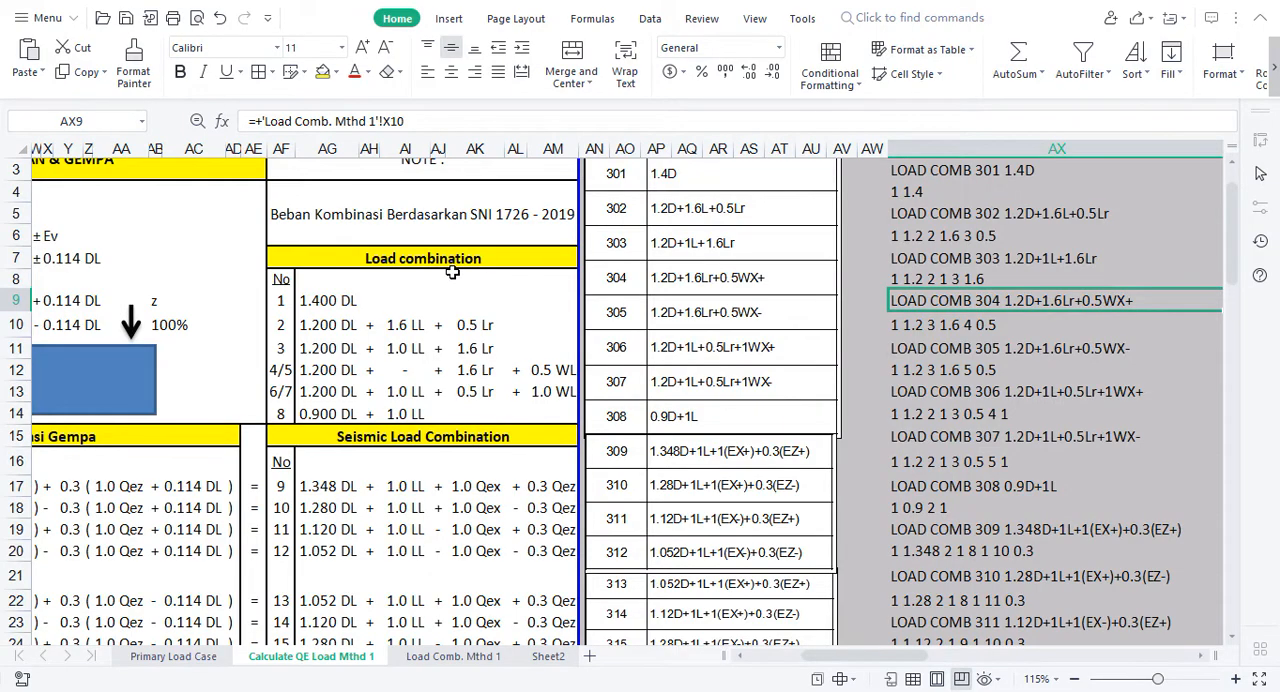
click(649, 3)
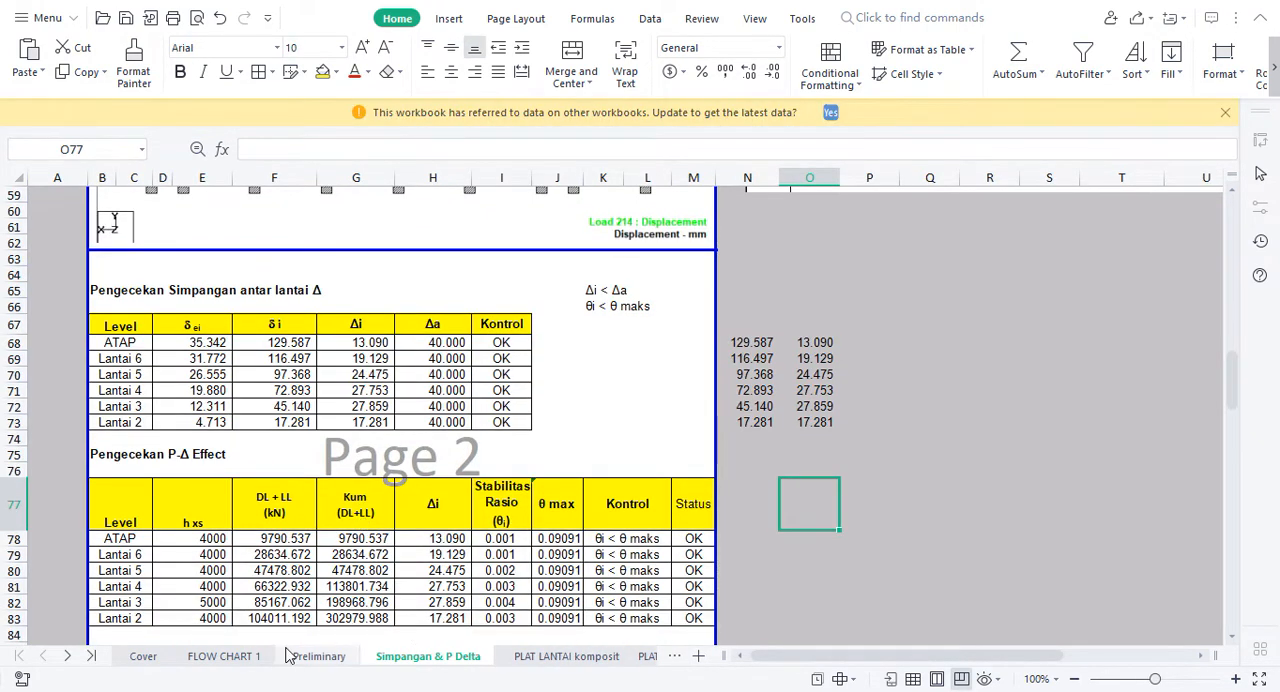
click(224, 656)
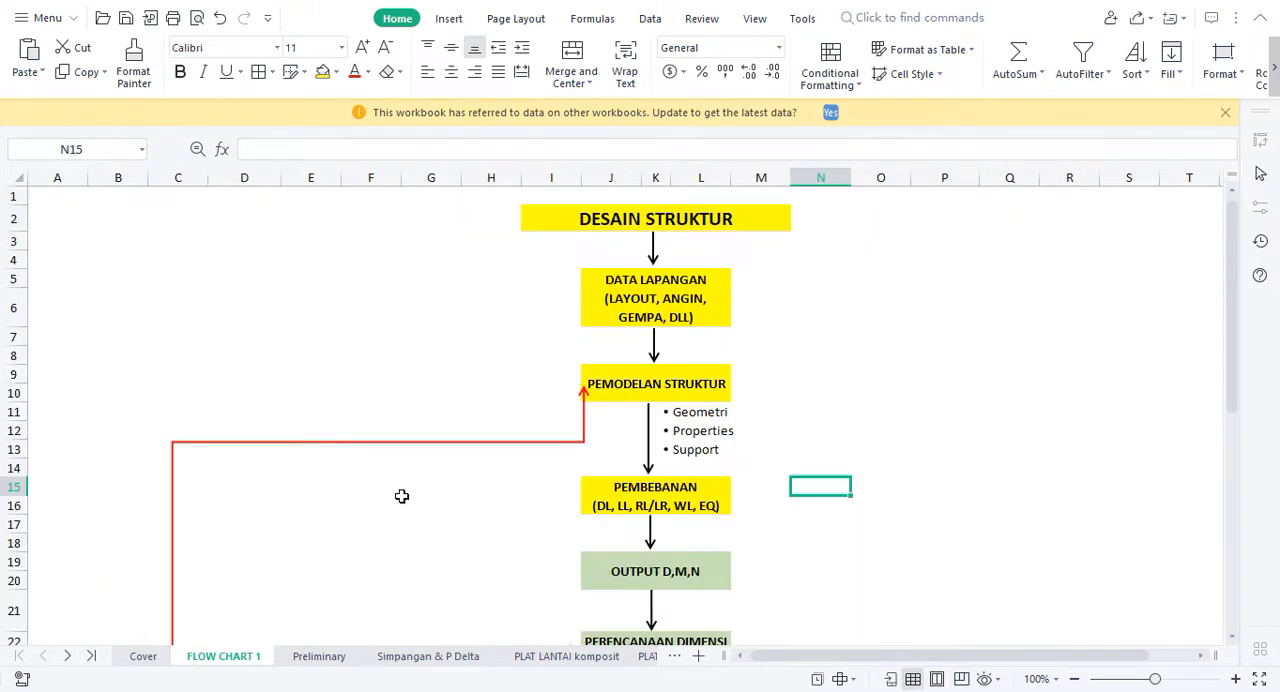
Step: Review the flow chart stages from PEMBEBANAN through OUTPUT D,M,N and PERENCANAAN DIMENSI STRUKTUR to the KOLOM check
click(728, 489)
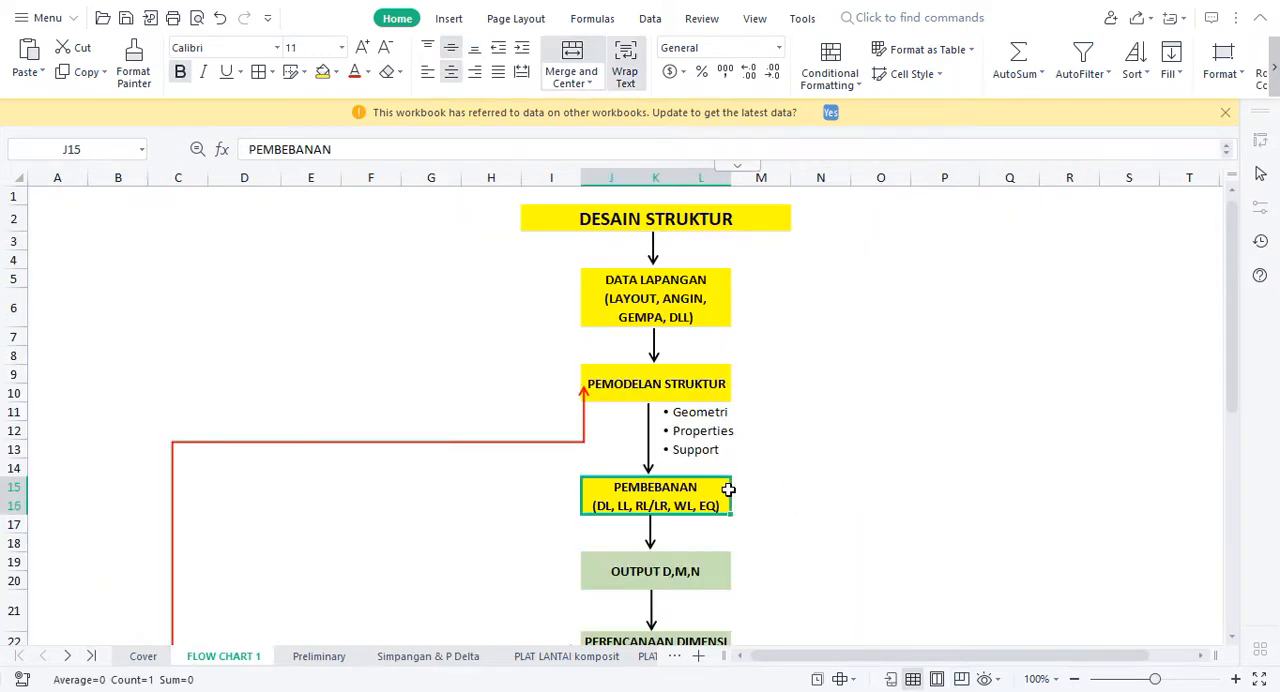
key(Right)
key(Down)
key(Down)
key(Down)
key(Down)
key(Down)
key(Down)
key(Down)
key(Down)
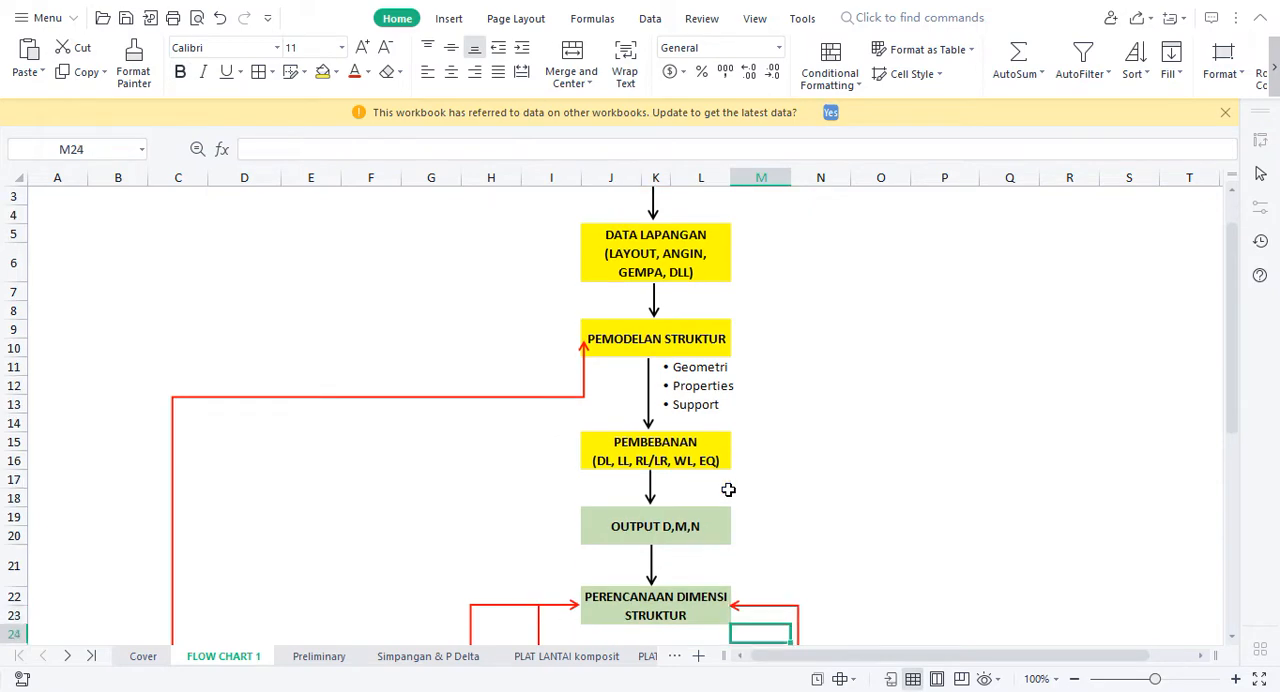
key(Up)
key(Up)
key(Up)
key(Up)
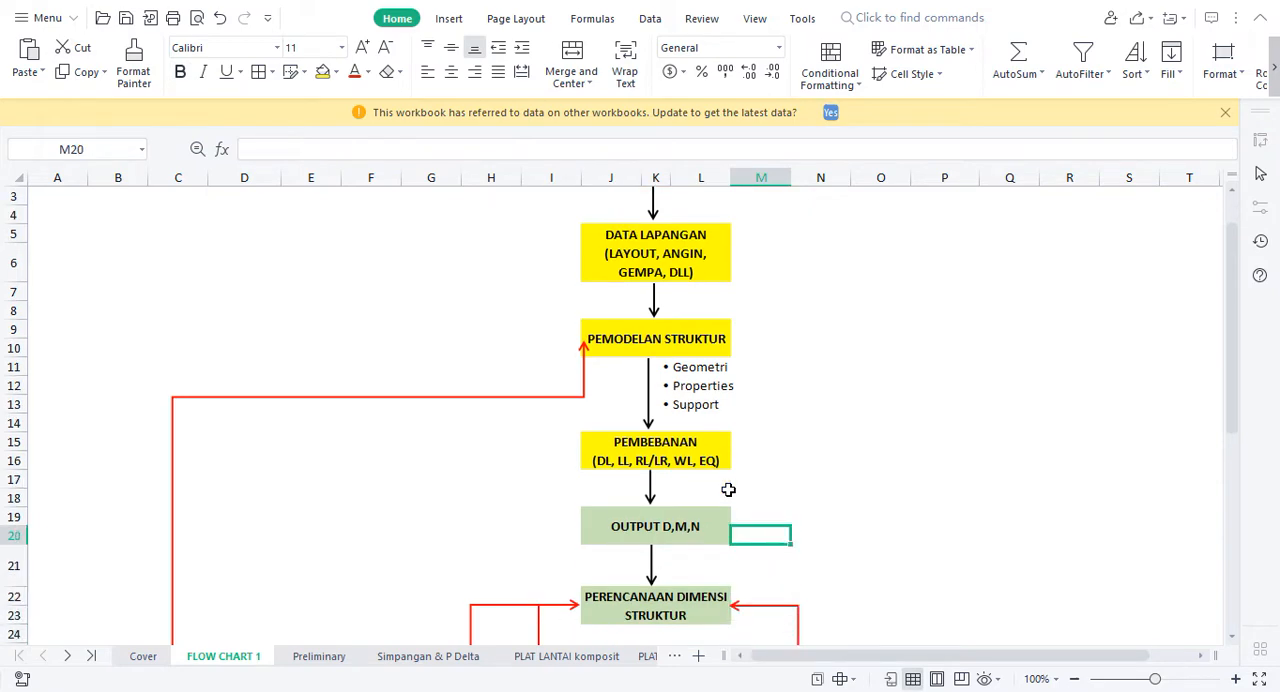
key(Left)
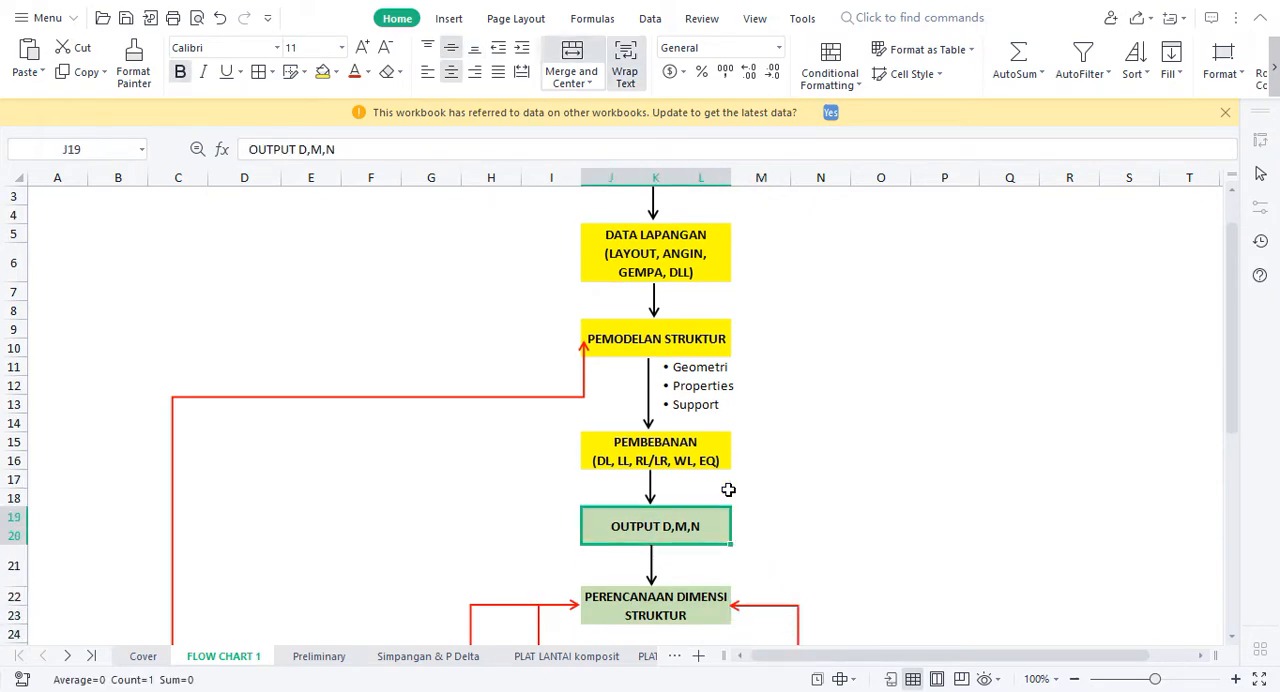
key(Down)
key(Down)
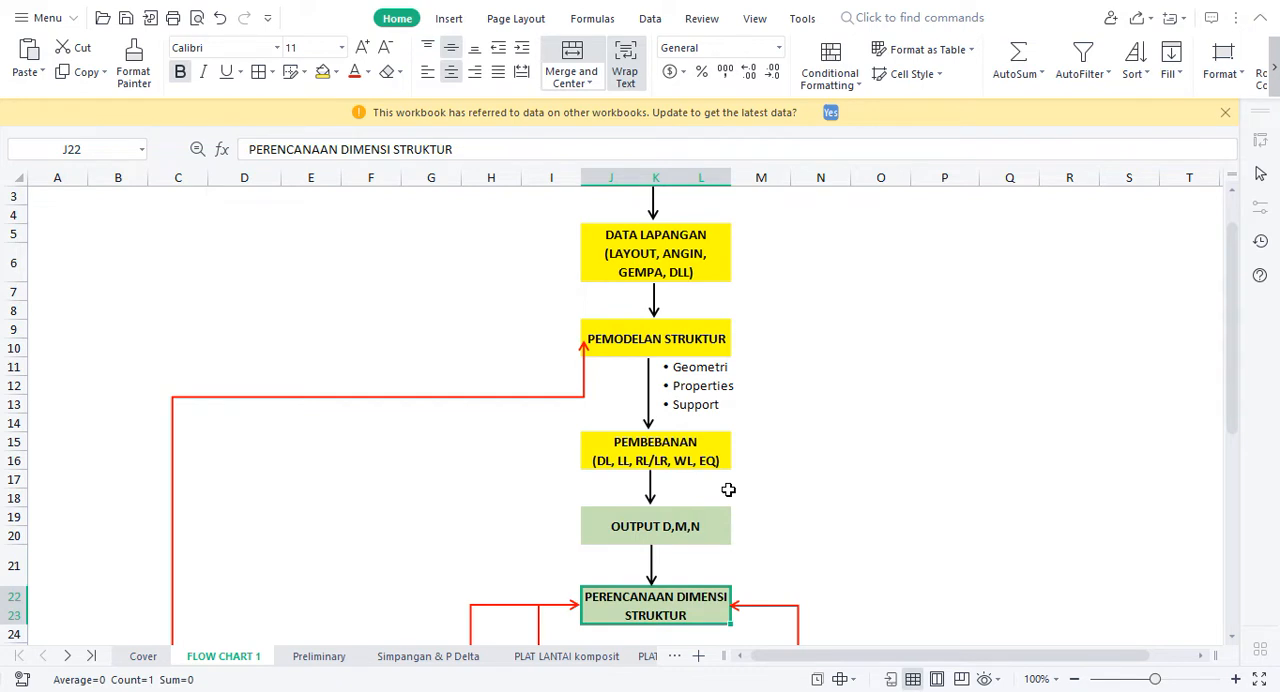
key(Down)
key(Down)
key(Down)
key(Down)
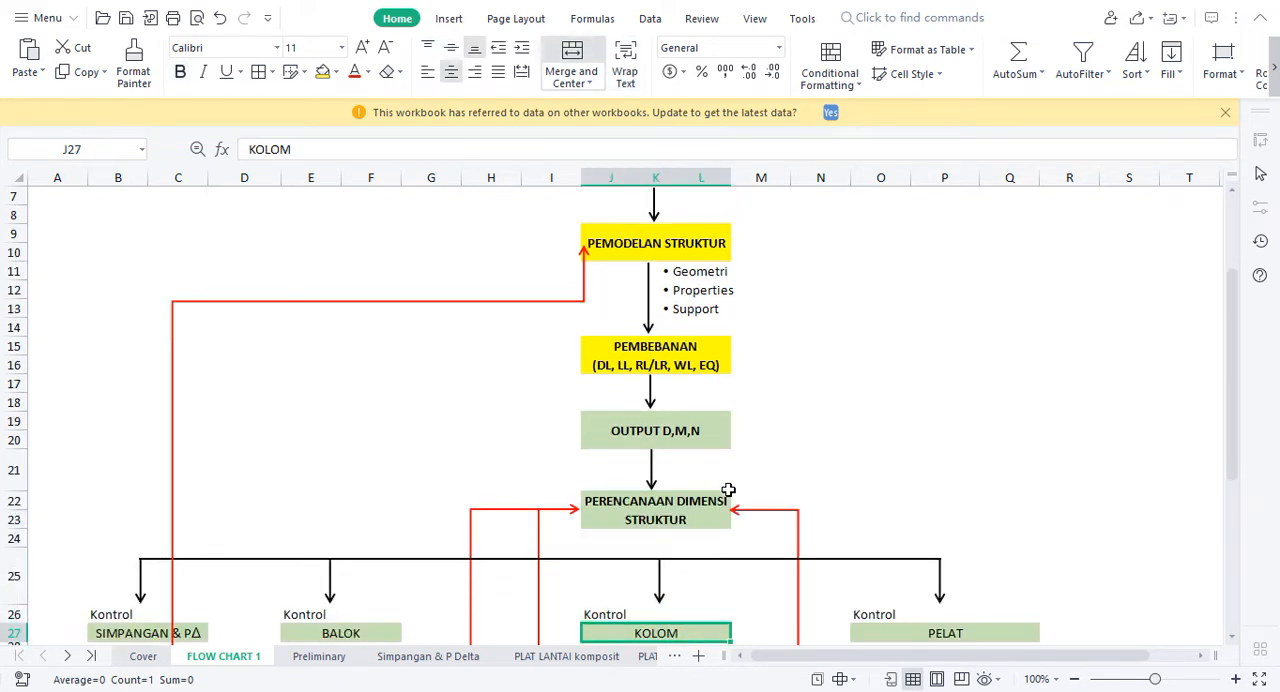
Step: Examine the flow chart branch from OUTPUT D,M,N and PERENCANAAN DIMENSI STRUKTUR to the SIMPANGAN & PΔ check and its criteria
click(742, 427)
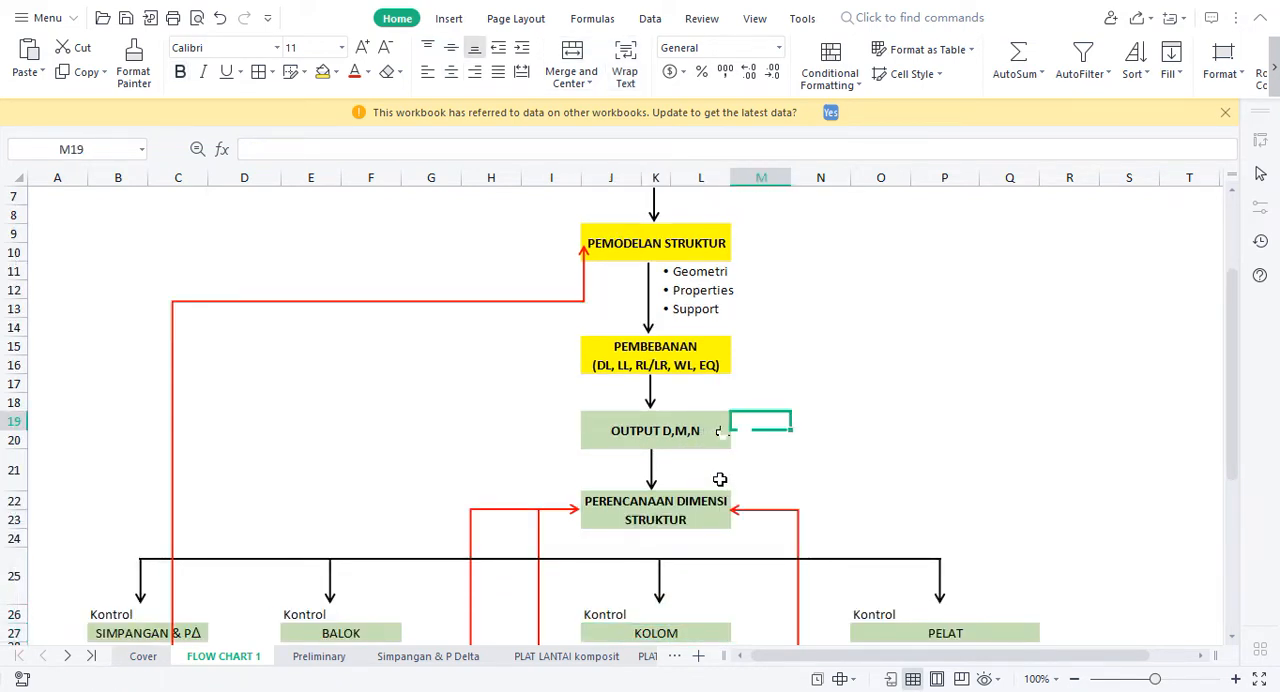
key(Down)
key(Down)
key(Down)
key(Down)
key(Down)
key(Down)
key(Down)
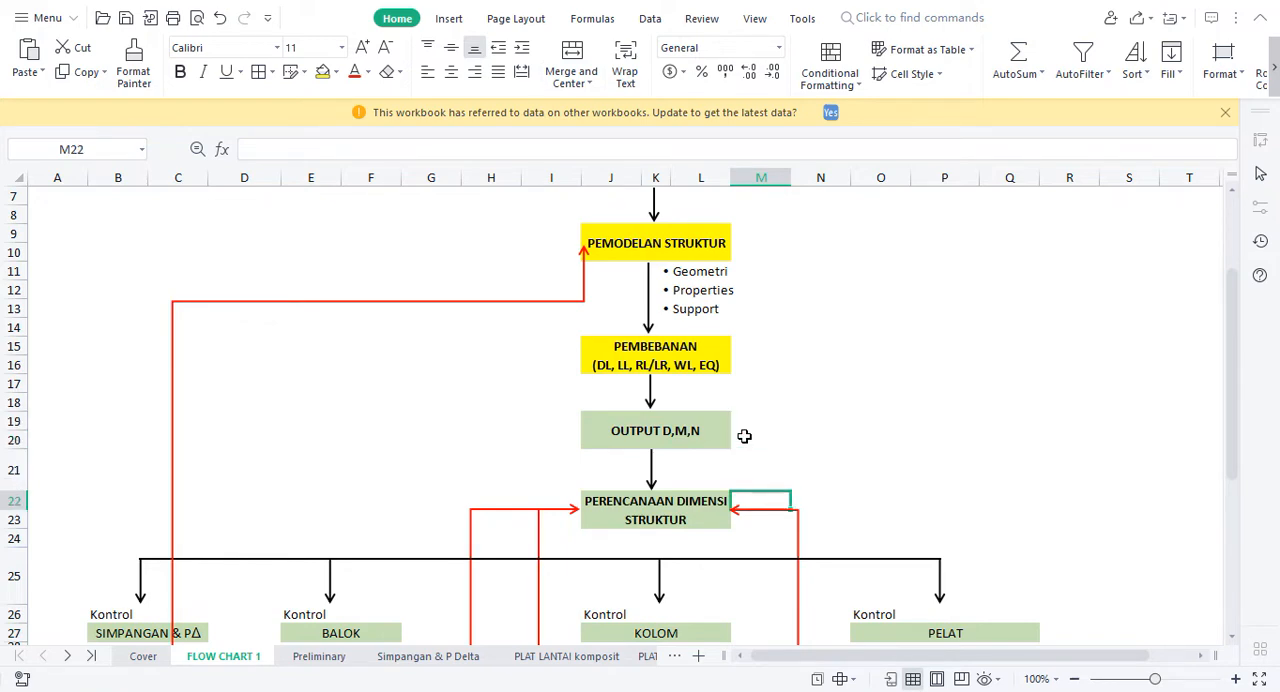
key(Left)
key(Left)
key(Left)
key(Left)
key(Left)
key(Left)
key(Left)
key(Left)
key(Left)
key(Left)
key(Left)
key(Left)
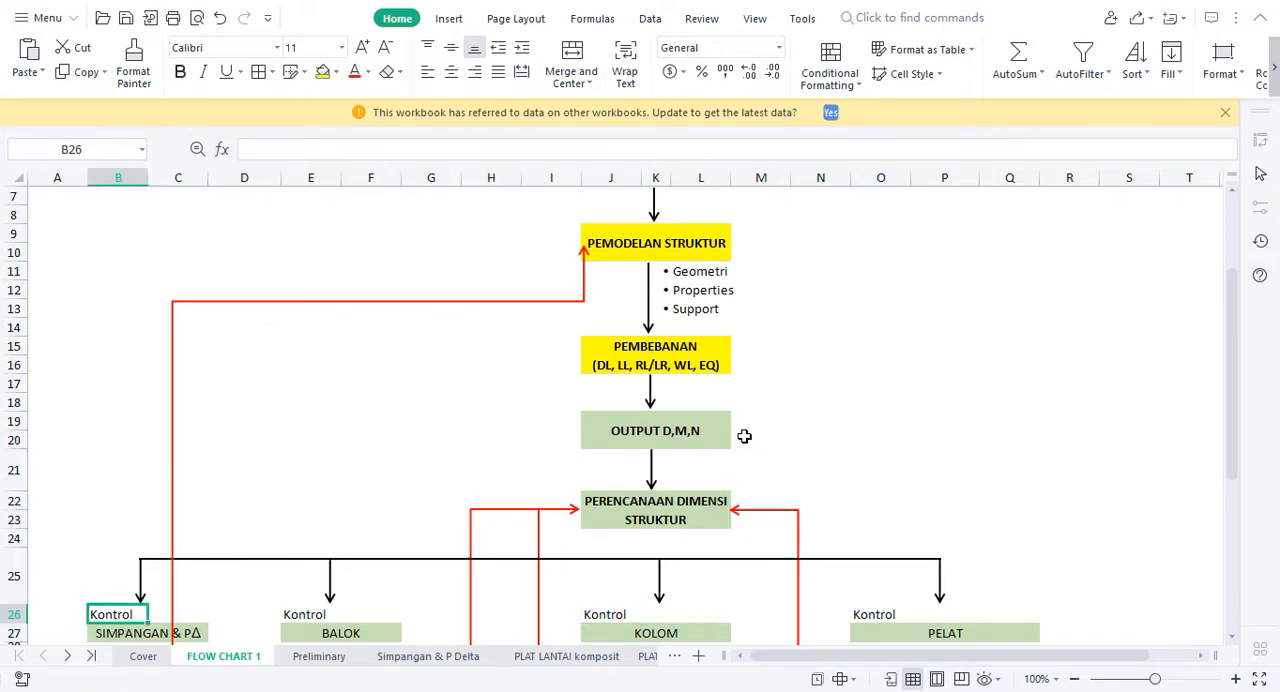
key(Down)
key(Down)
key(Down)
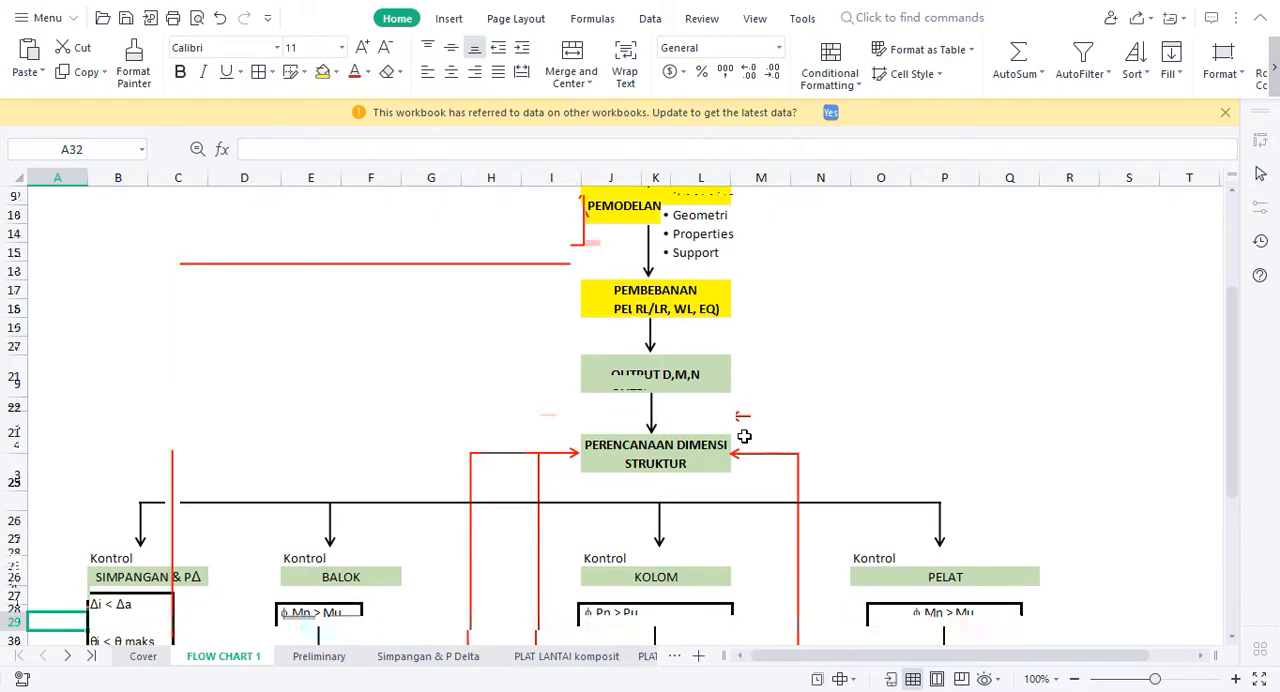
key(Right)
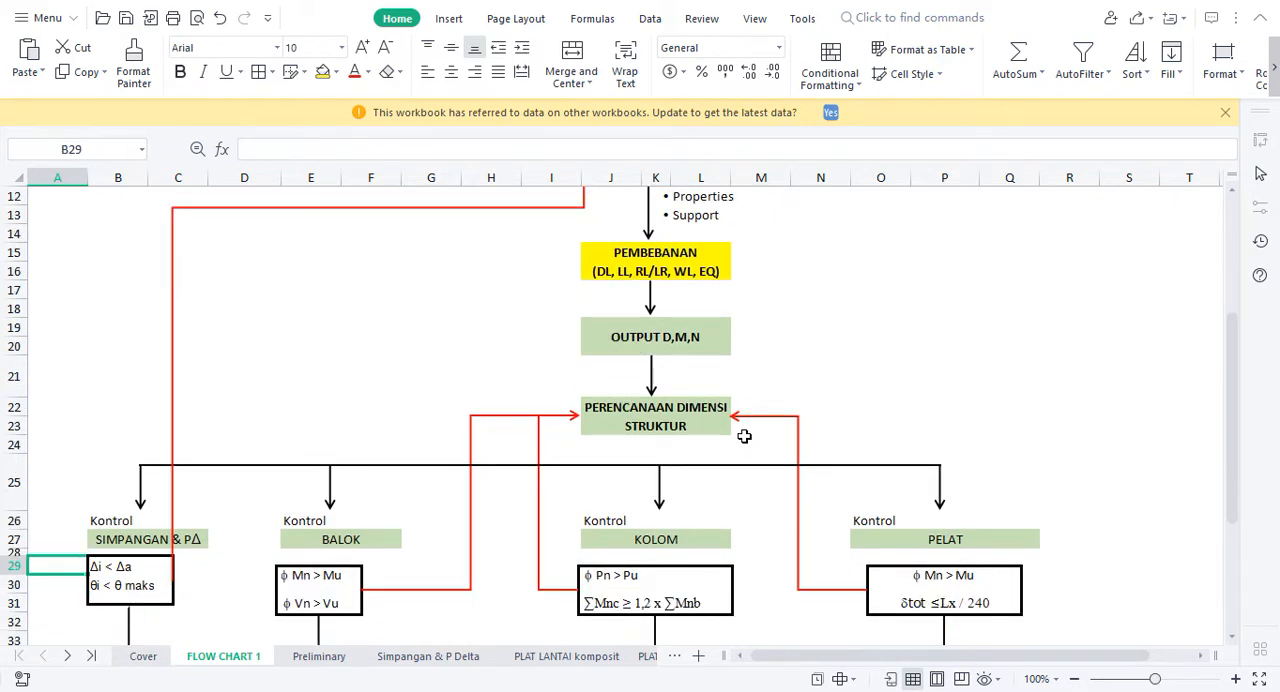
key(Down)
key(Down)
key(Down)
key(Down)
key(Down)
key(Down)
key(Up)
key(Up)
key(Up)
key(Up)
key(Up)
key(Up)
key(Up)
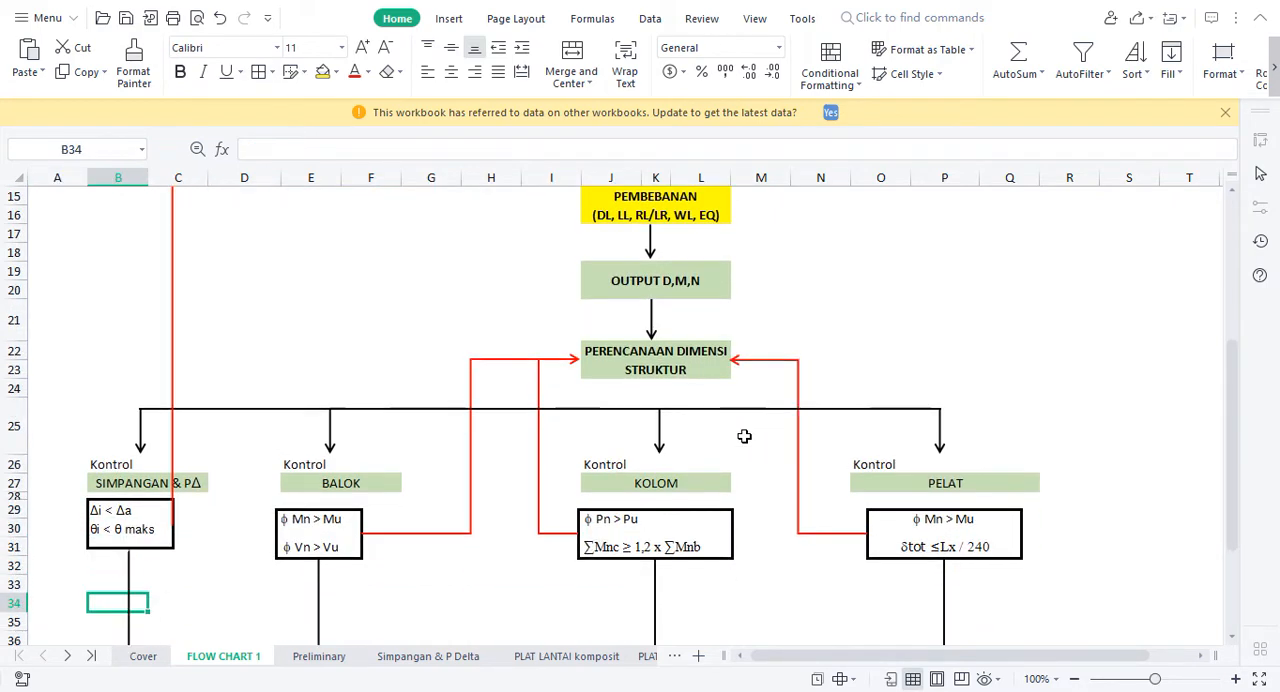
Step: Trace the flow chart's return path from the SIMPANGAN & PΔ check back to PEMODELAN STRUKTUR
key(Up)
key(Up)
key(Up)
key(Up)
key(Up)
key(Up)
key(Up)
key(Up)
key(Up)
key(Up)
key(Up)
key(Up)
key(Up)
key(Up)
key(Up)
key(Up)
key(Up)
key(Up)
key(Up)
key(Up)
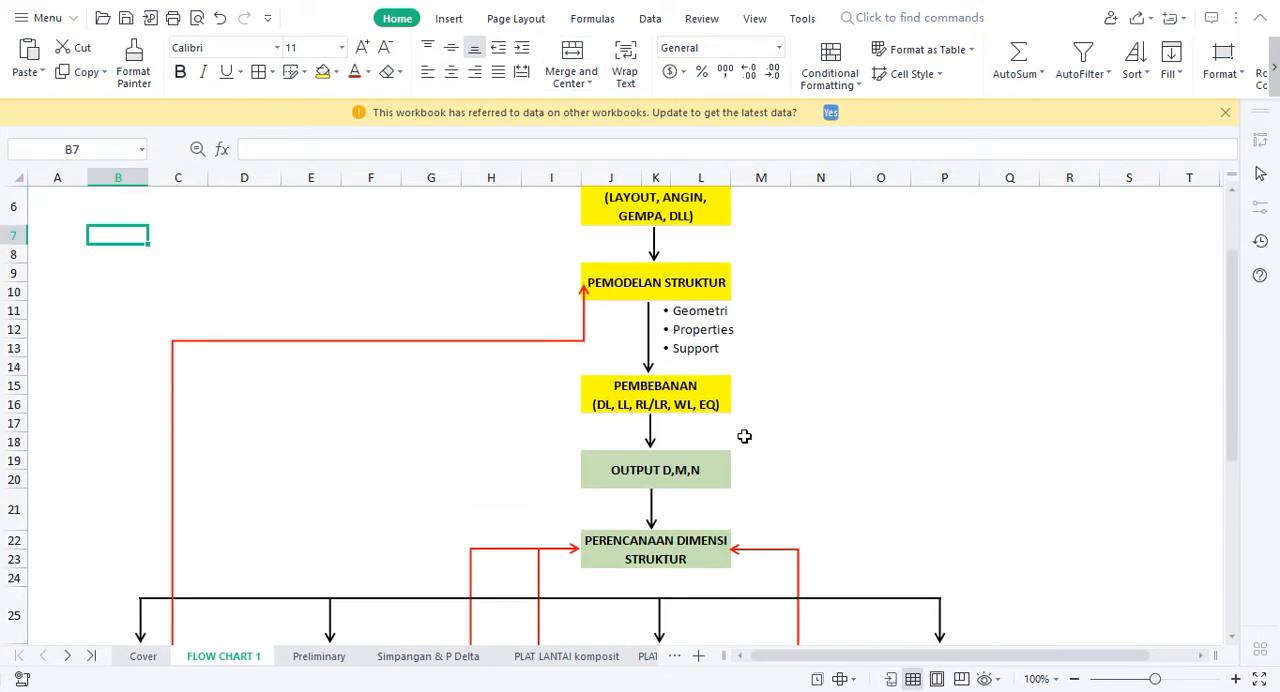
key(Down)
key(Down)
key(Down)
key(Down)
key(Down)
key(Right)
key(Right)
key(Right)
key(Right)
key(Right)
key(Right)
key(Right)
key(Right)
key(Up)
key(Up)
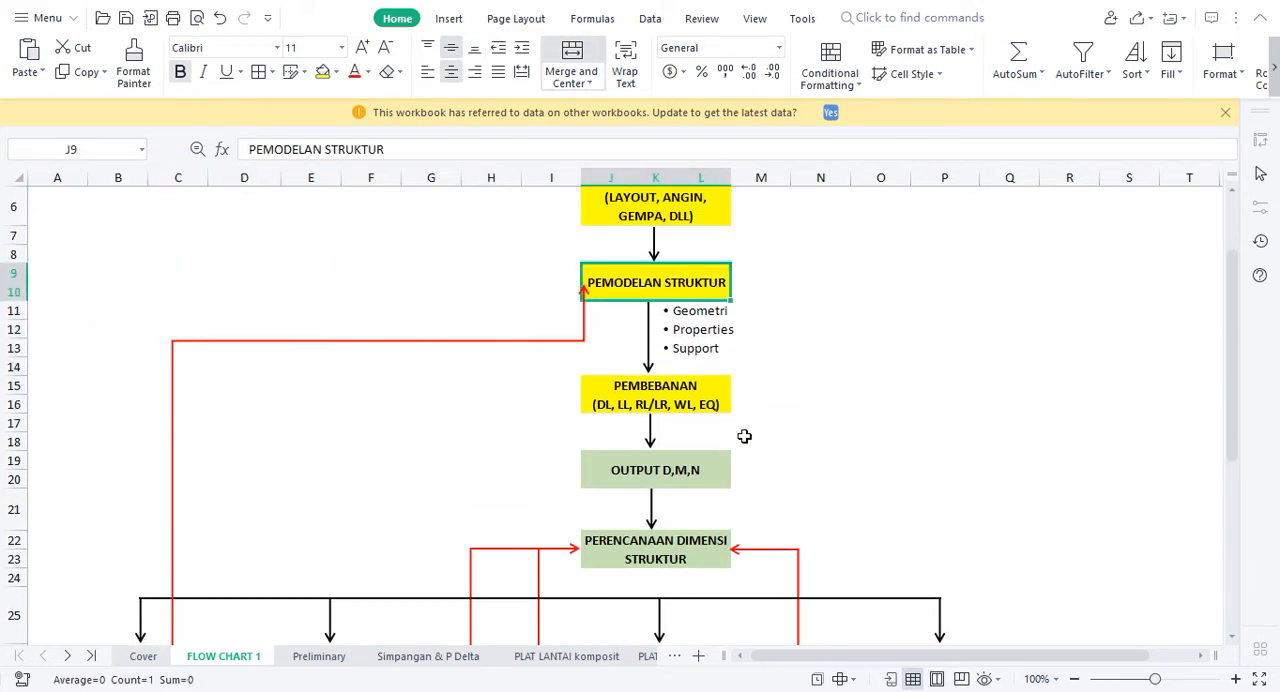
Step: Follow the flow chart from PEMODELAN STRUKTUR through OUTPUT D,M,N and the member checks to DESAIN DAPAT DIGUNAKAN
key(Down)
key(Down)
key(Down)
key(Down)
key(Down)
key(Down)
key(Down)
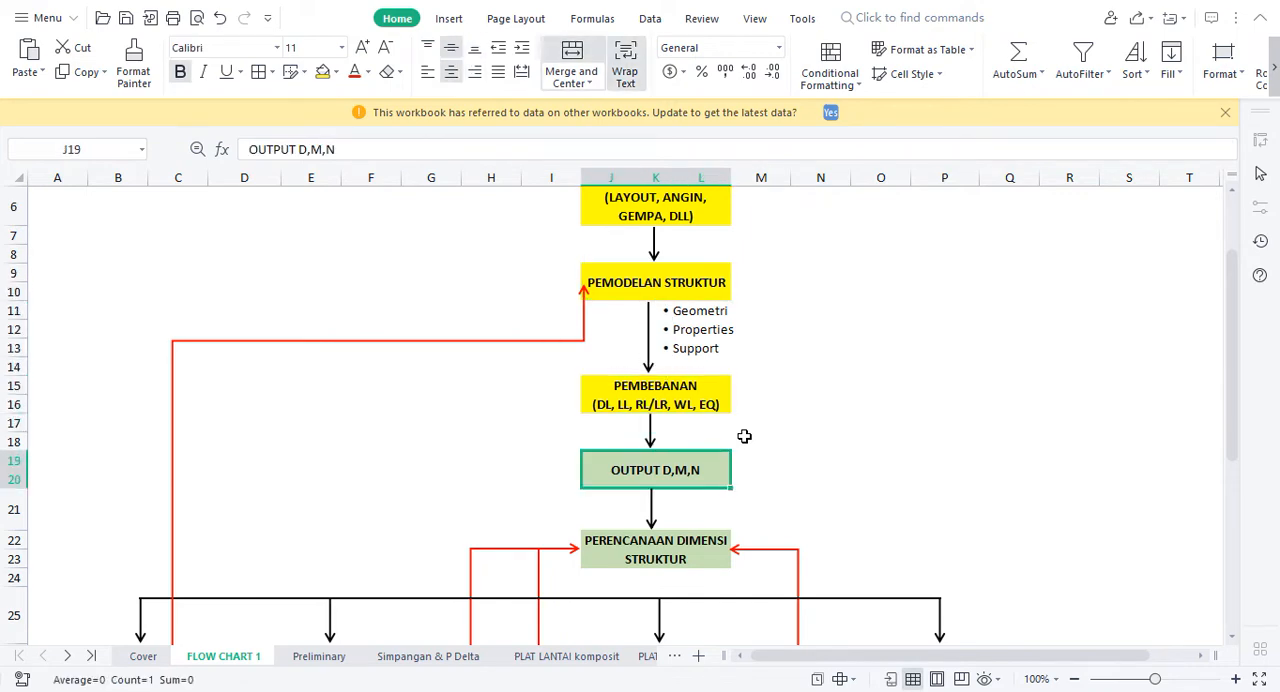
key(Down)
key(Down)
key(Down)
key(Down)
key(Down)
key(Down)
key(Down)
key(Down)
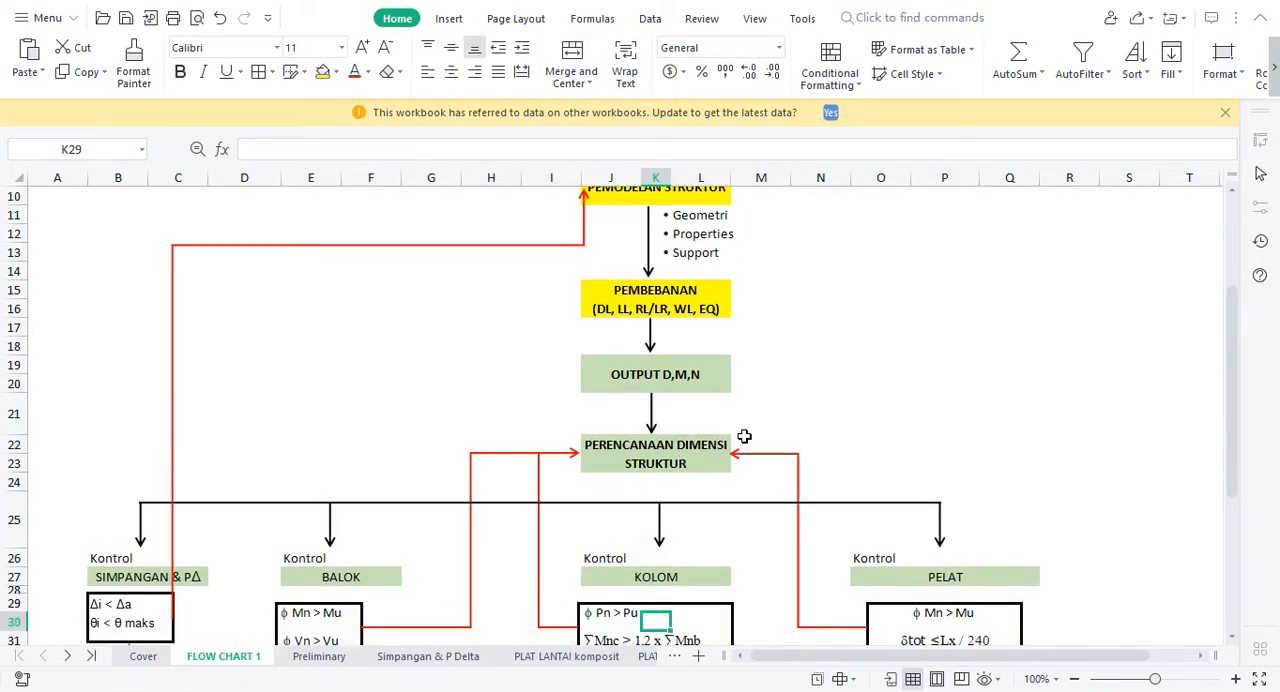
key(Down)
key(Down)
key(Down)
key(Down)
key(Down)
key(Down)
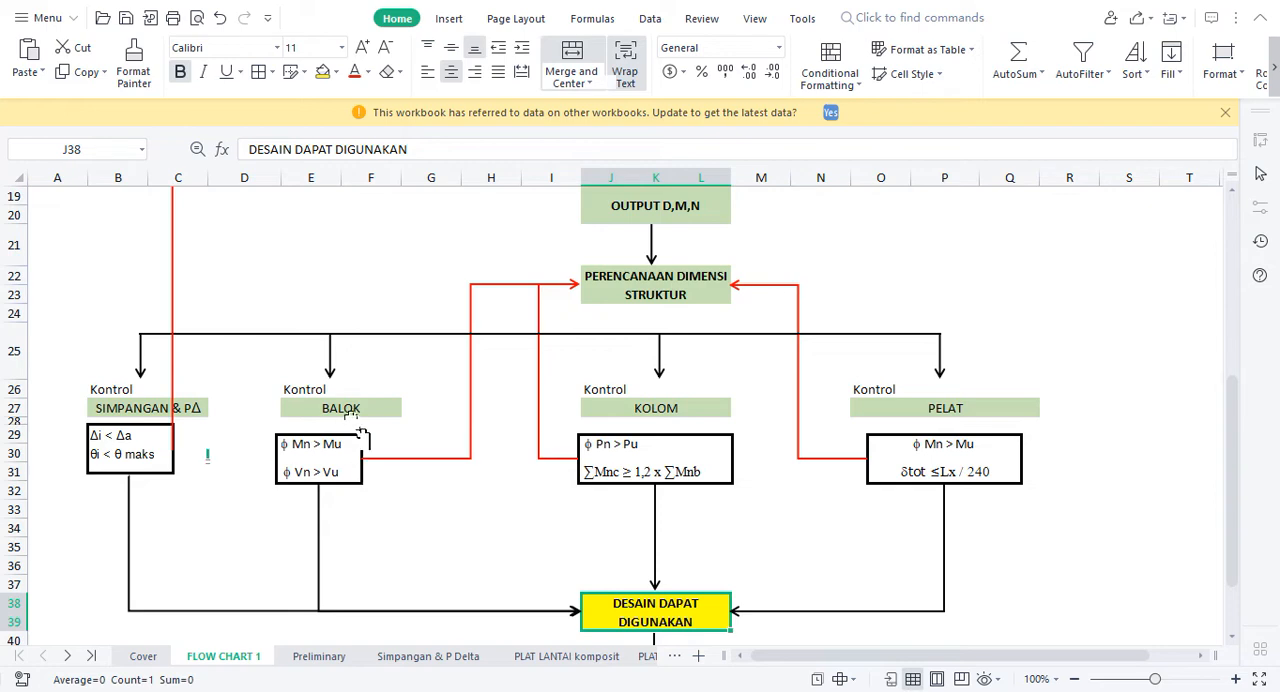
Step: Examine the BALOK check in the flow chart and its return path to PERENCANAAN DIMENSI STRUKTUR
click(345, 409)
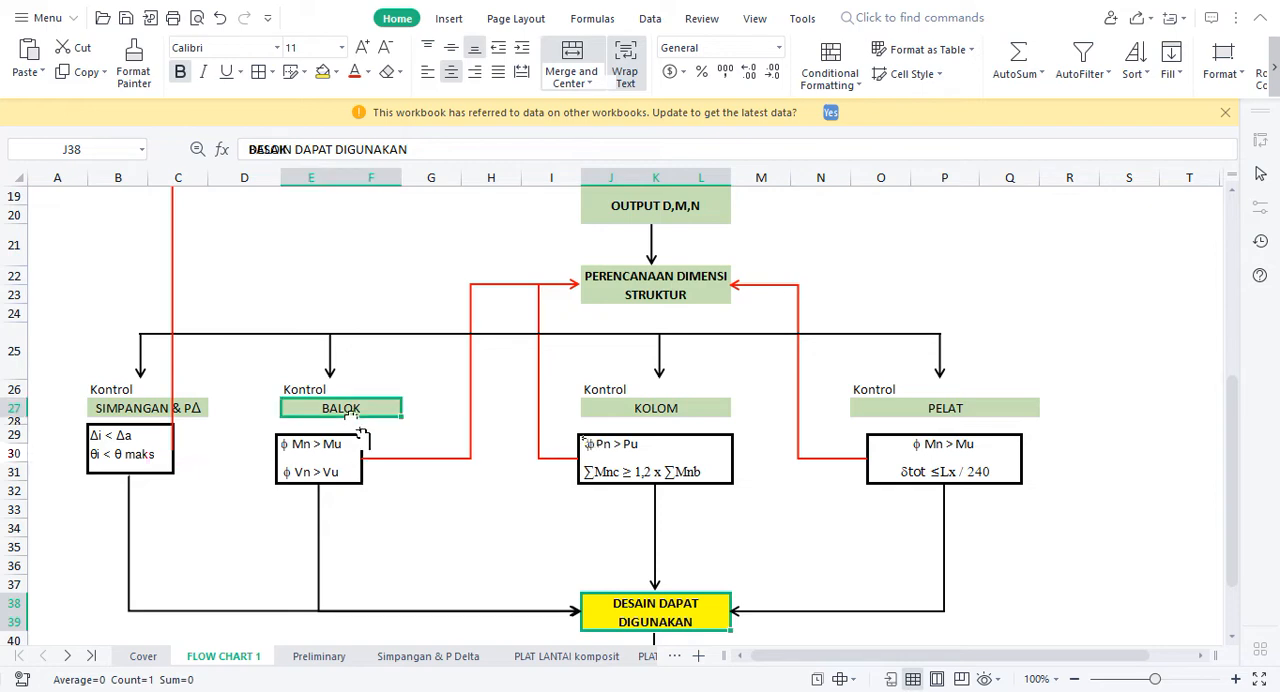
click(458, 541)
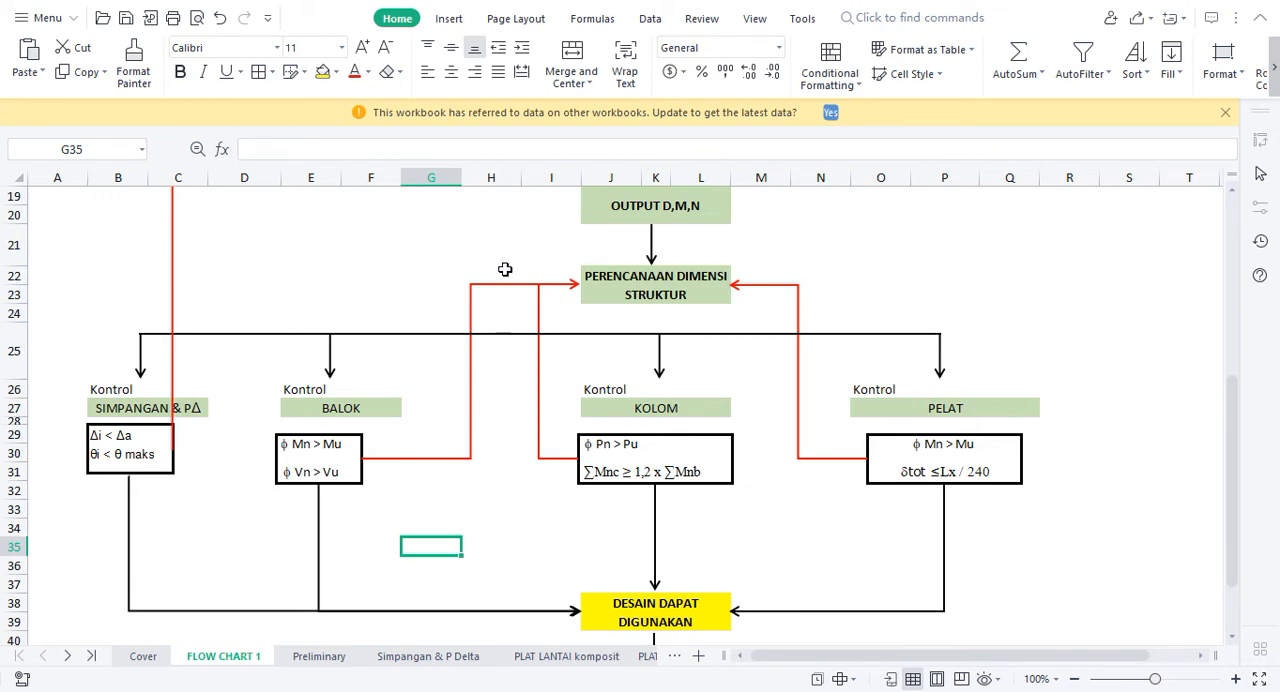
click(436, 282)
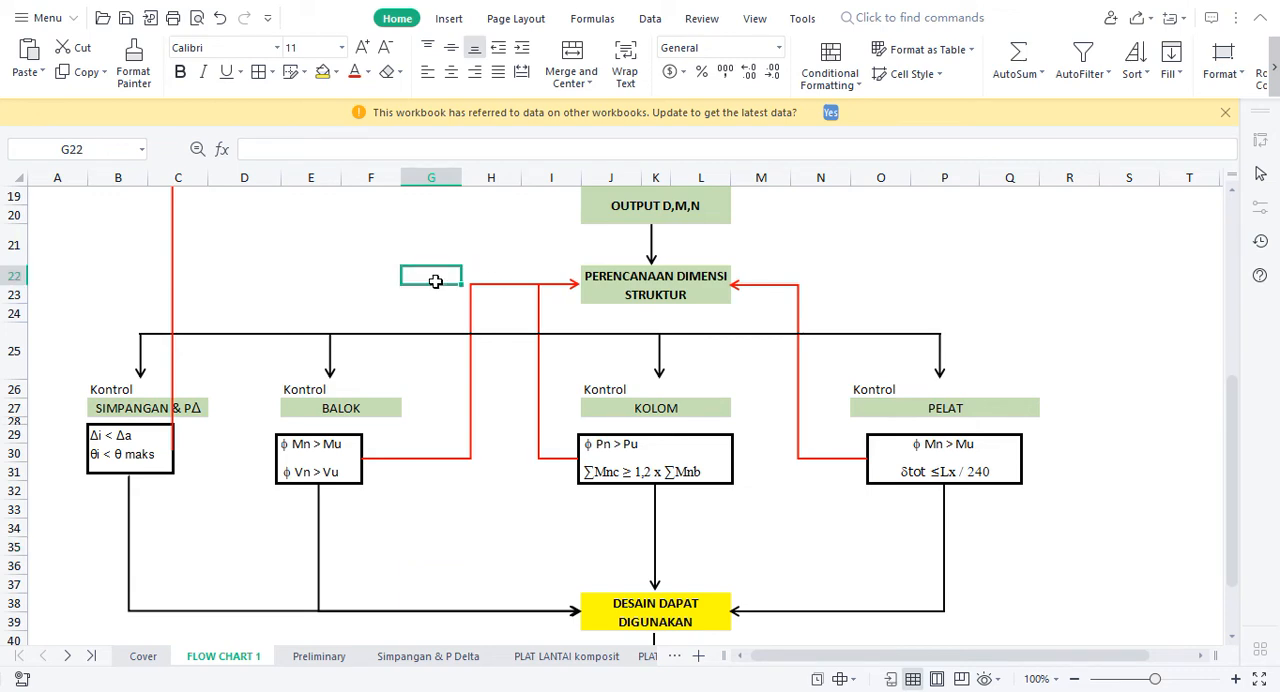
click(434, 472)
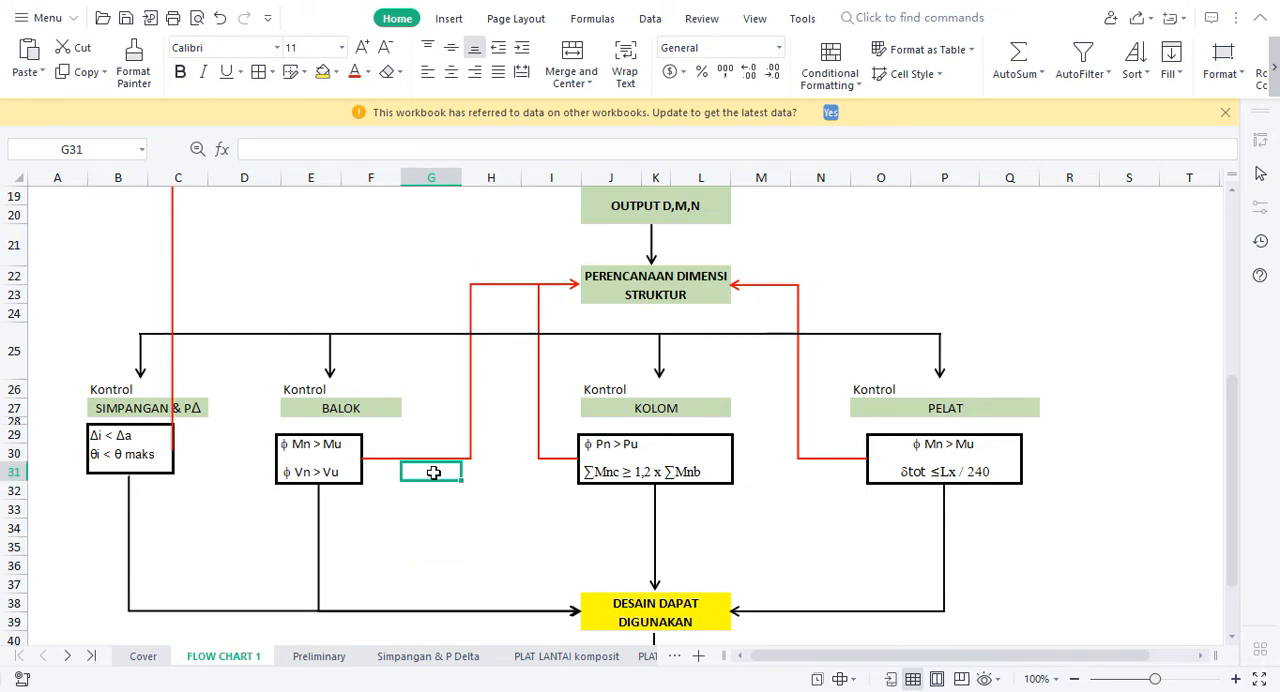